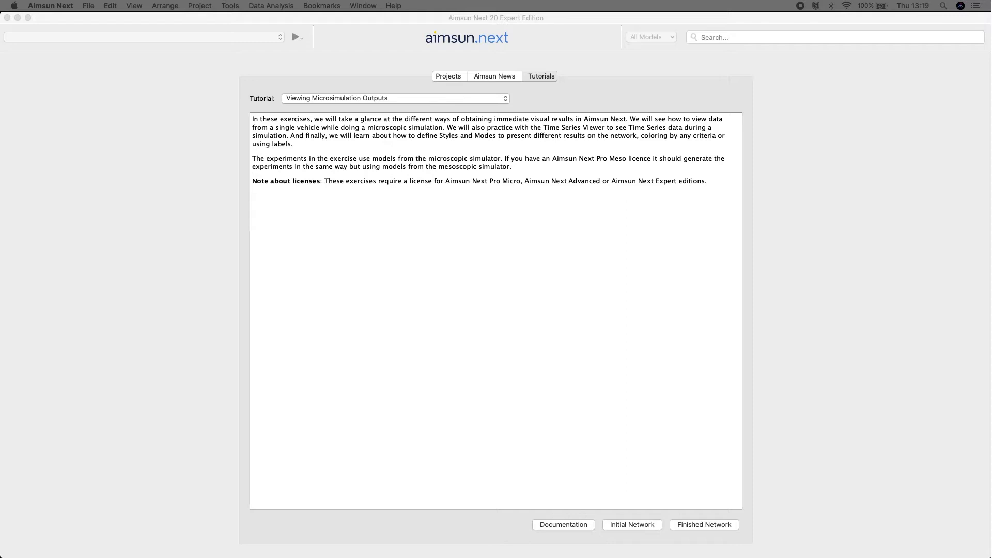
# Open the initial network of the Viewing Microsimulation Outputs tutorial.
pyautogui.click(480, 109)
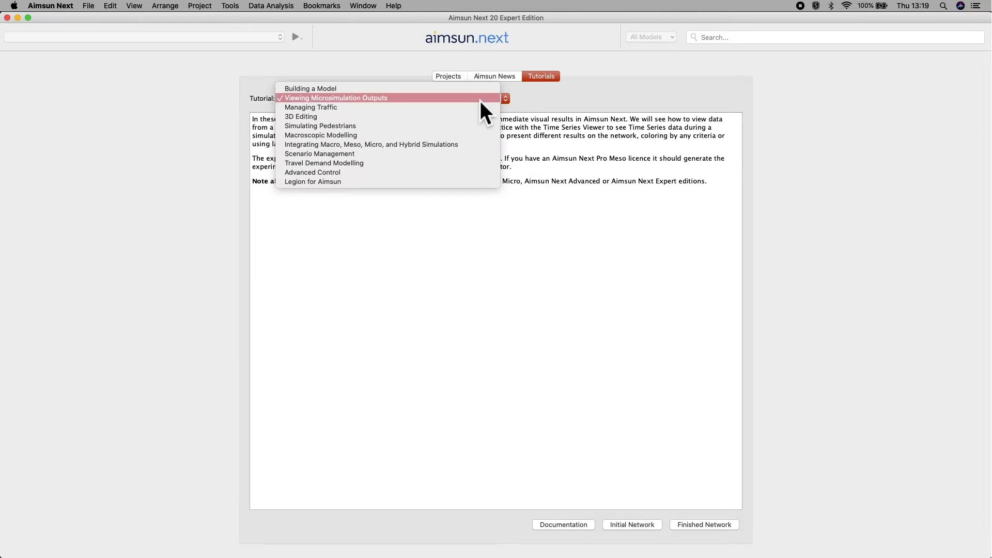
pyautogui.click(479, 99)
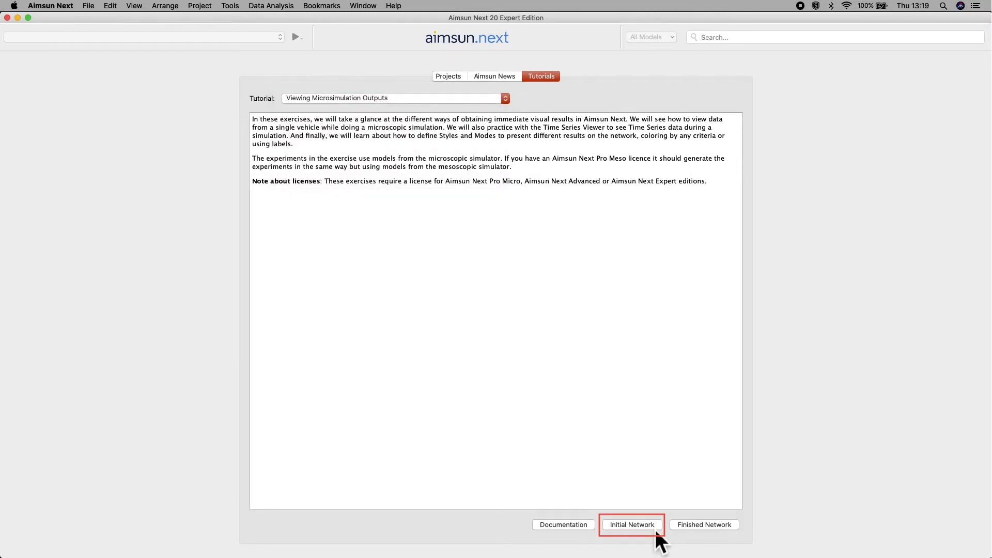
pyautogui.click(632, 524)
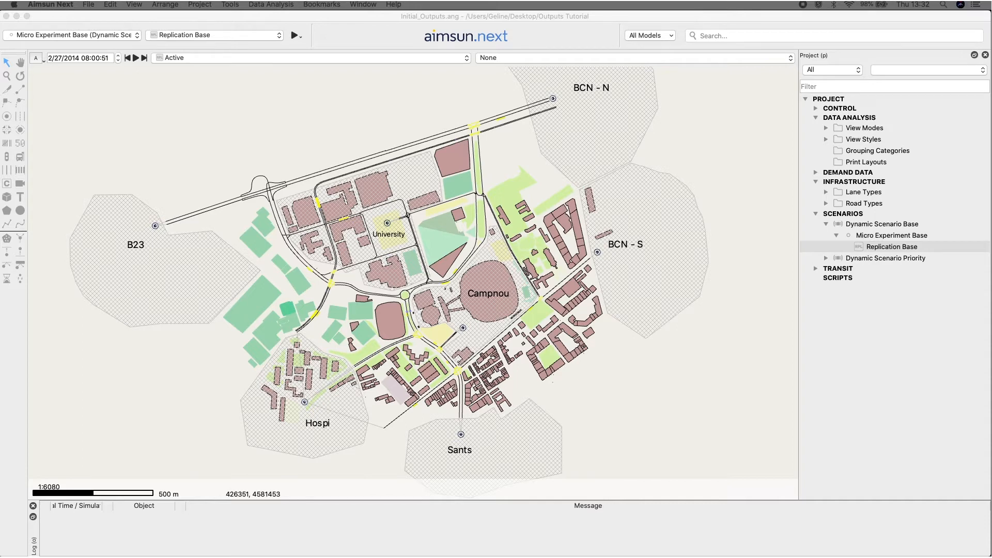
# Load the animated simulation for Replication Base under Micro Experiment Base in Dynamic Scenario Base.
pyautogui.scroll(5, 463, 327)
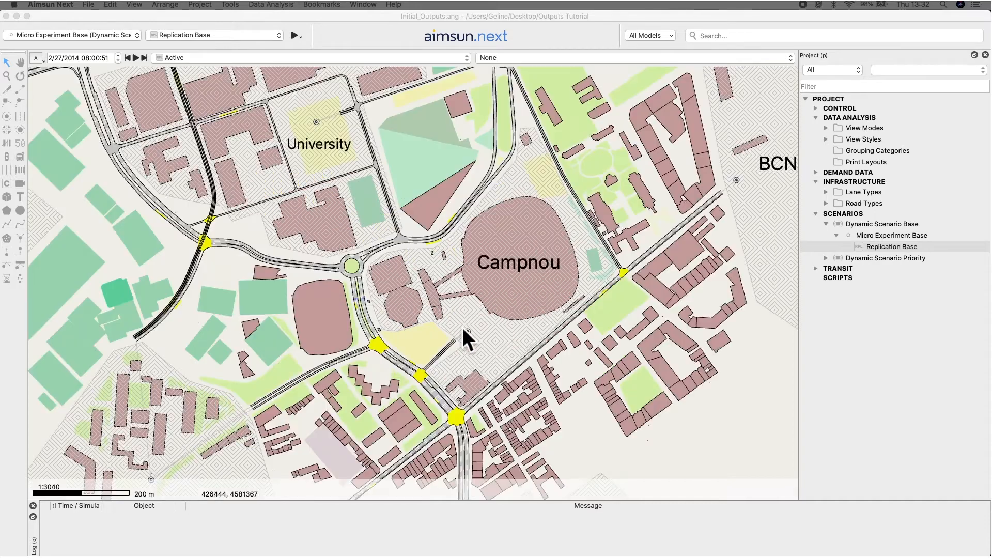
pyautogui.click(848, 102)
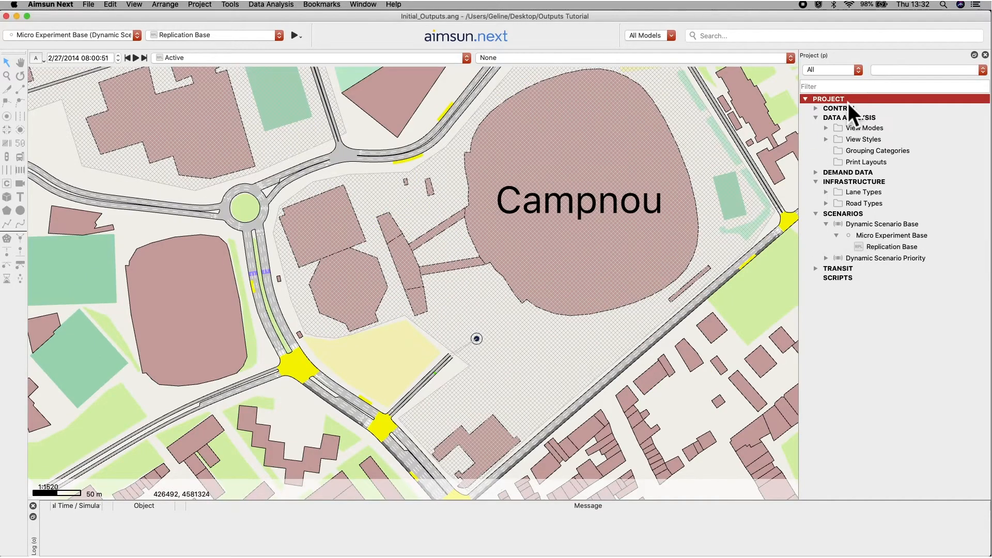
pyautogui.click(850, 217)
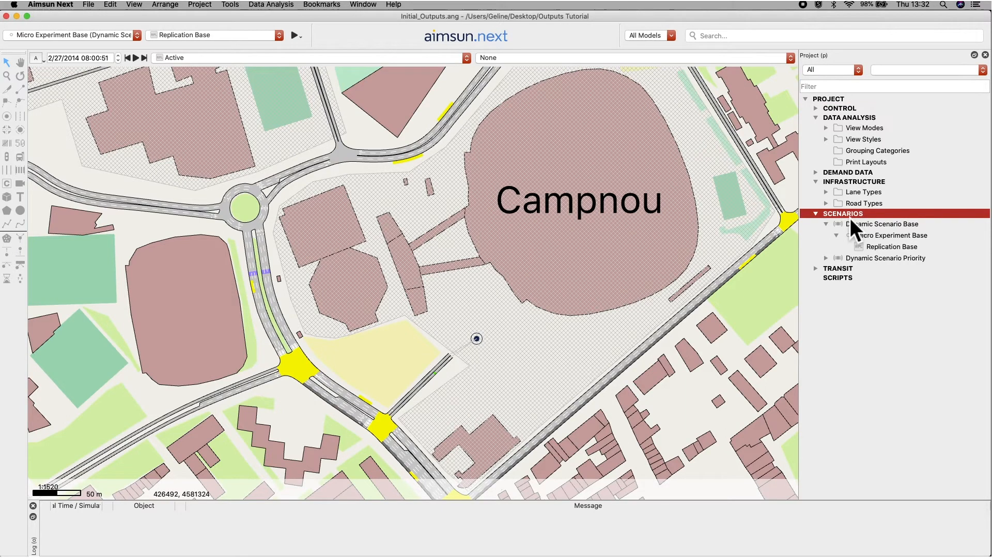
pyautogui.click(939, 226)
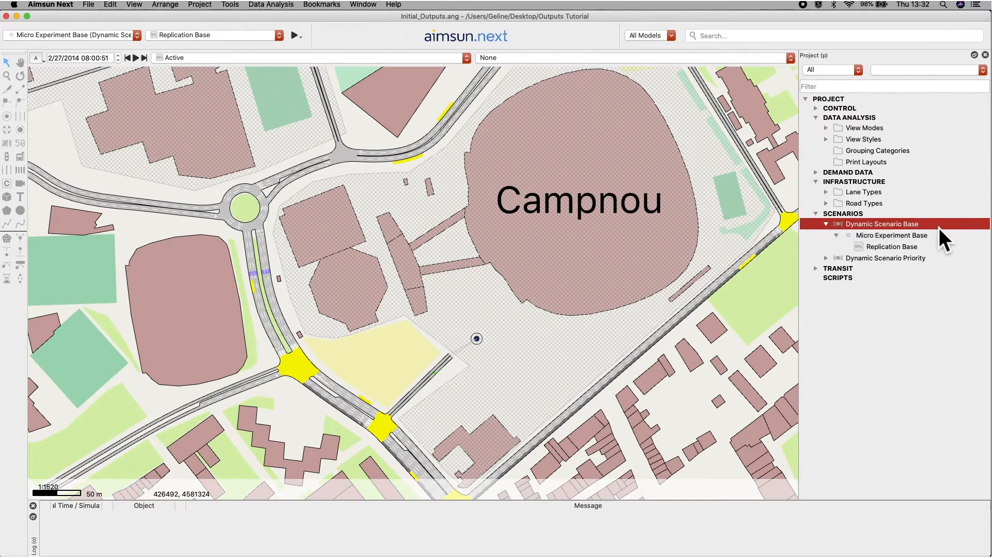
pyautogui.click(937, 258)
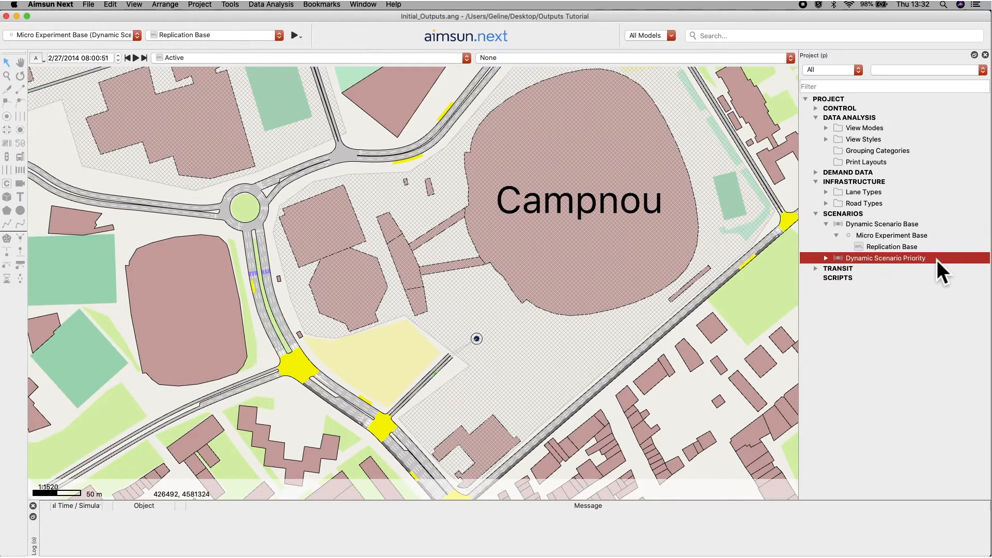
pyautogui.click(920, 251)
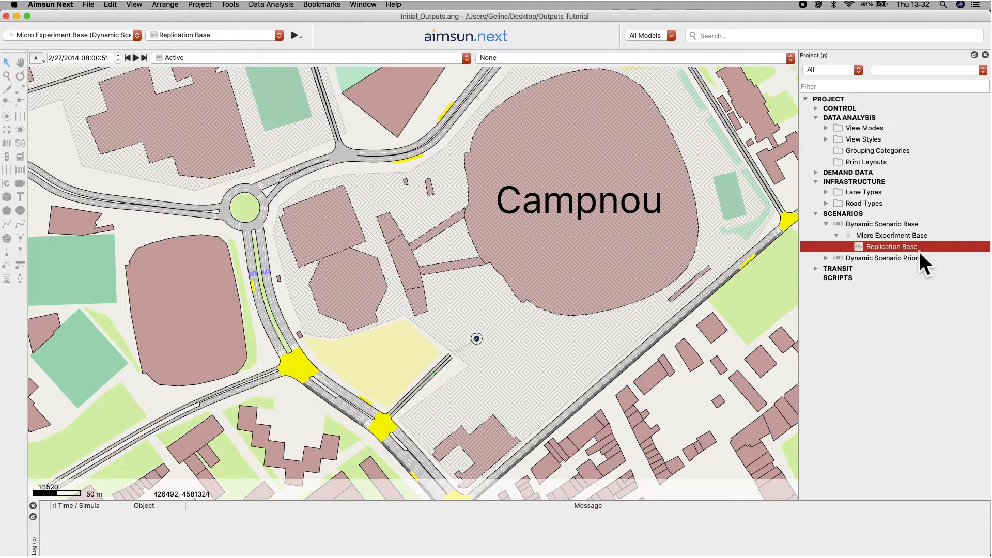
pyautogui.rightClick(919, 252)
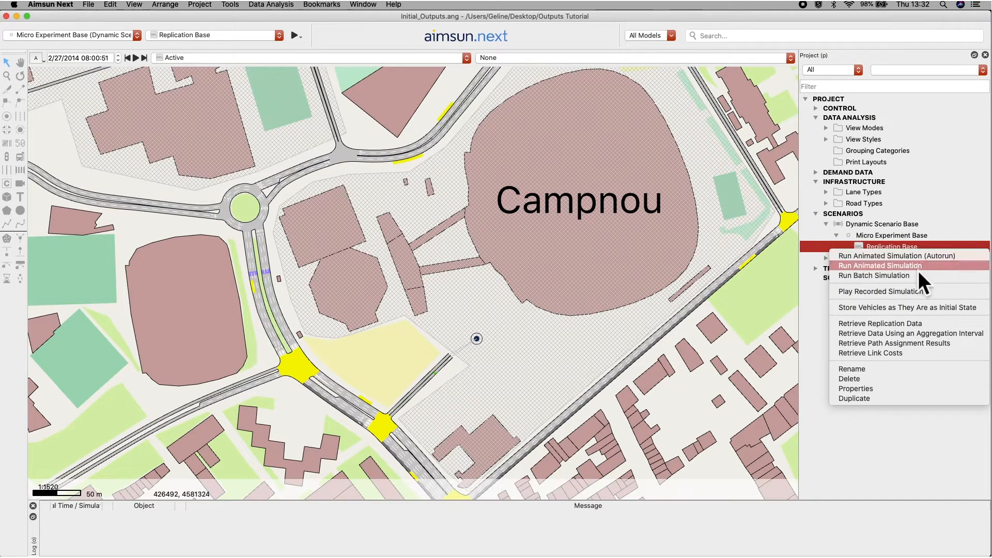
pyautogui.click(918, 265)
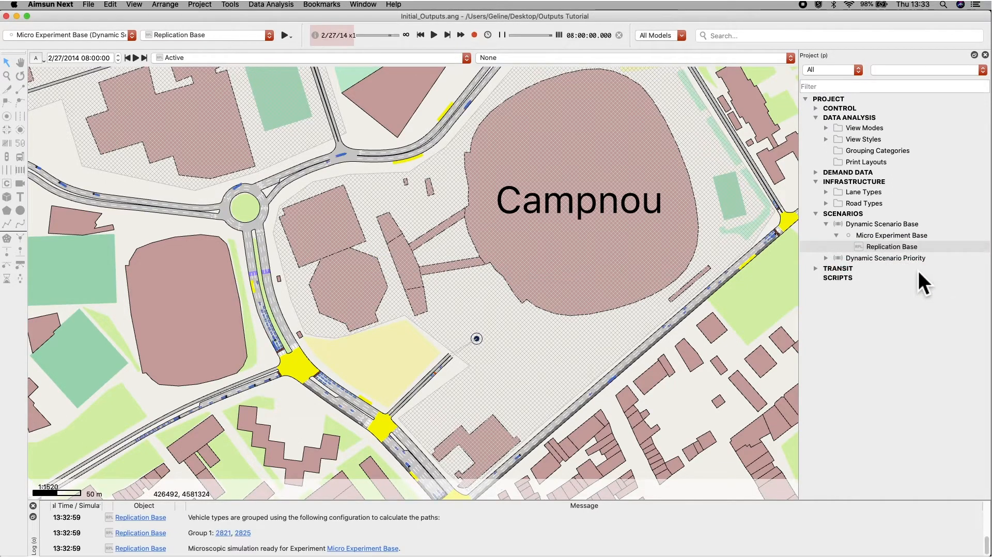
# Play the Replication Base simulation and adjust its animation speed and display update rate.
pyautogui.click(437, 38)
pyautogui.click(382, 36)
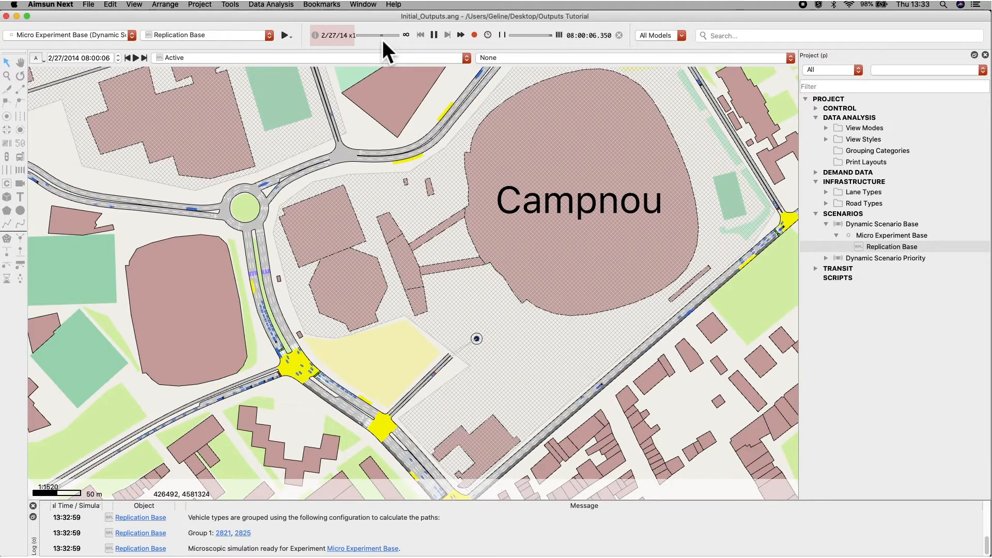
pyautogui.moveTo(383, 39); pyautogui.dragTo(364, 39)
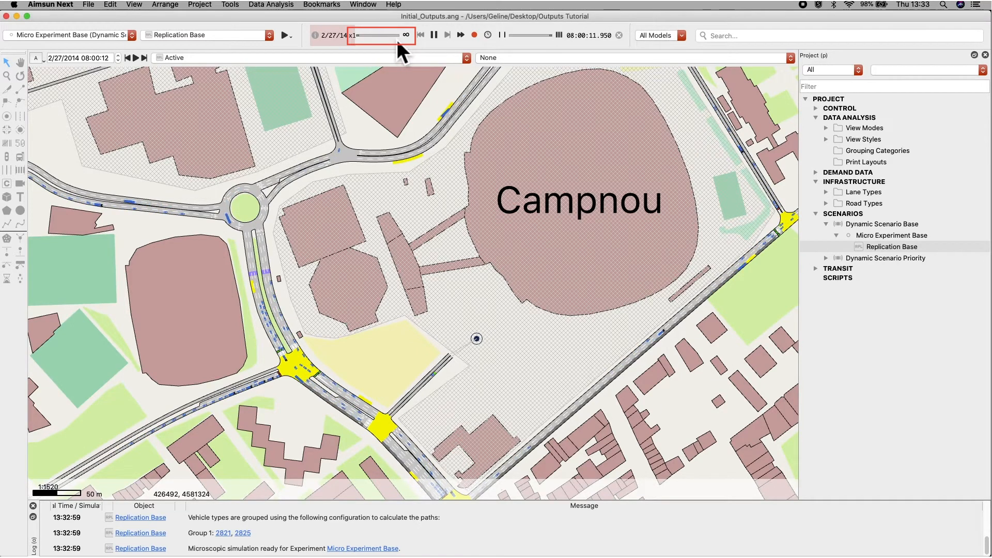
pyautogui.moveTo(363, 39); pyautogui.dragTo(405, 40)
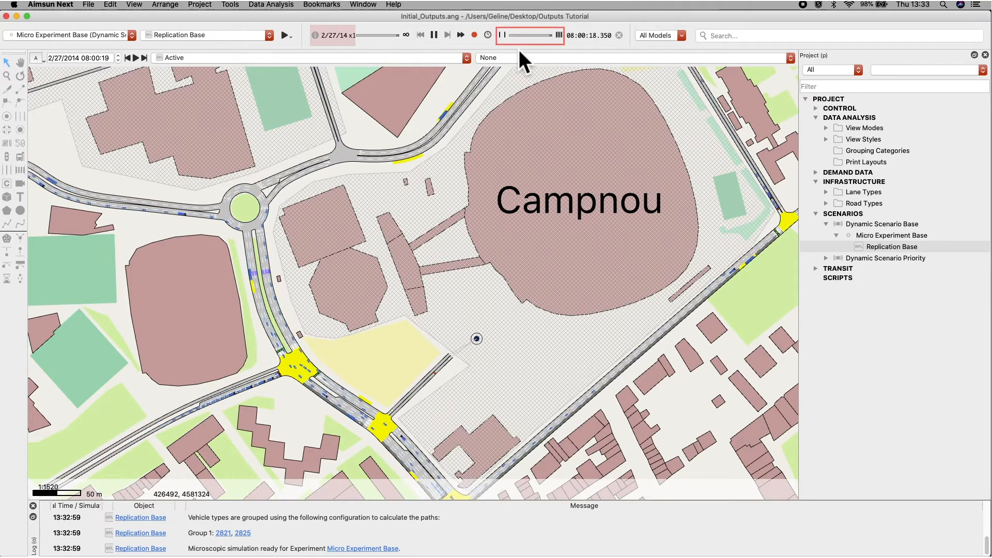
pyautogui.moveTo(549, 37)
pyautogui.mouseDown()
pyautogui.moveTo(516, 40)
pyautogui.moveTo(555, 40)
pyautogui.mouseUp()
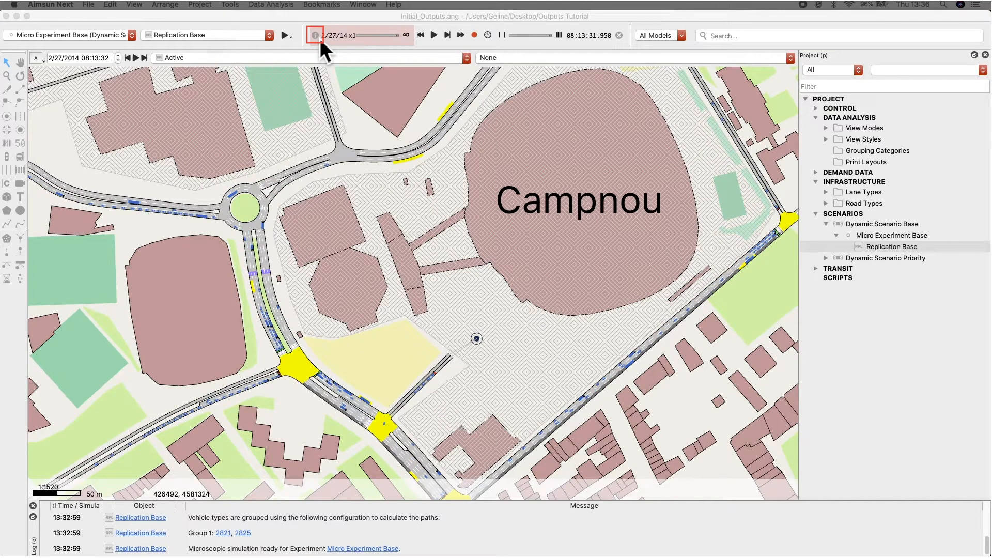
# Examine the replication's outputs summary for all vehicles, cars, trucks, buses and trams.
pyautogui.click(320, 39)
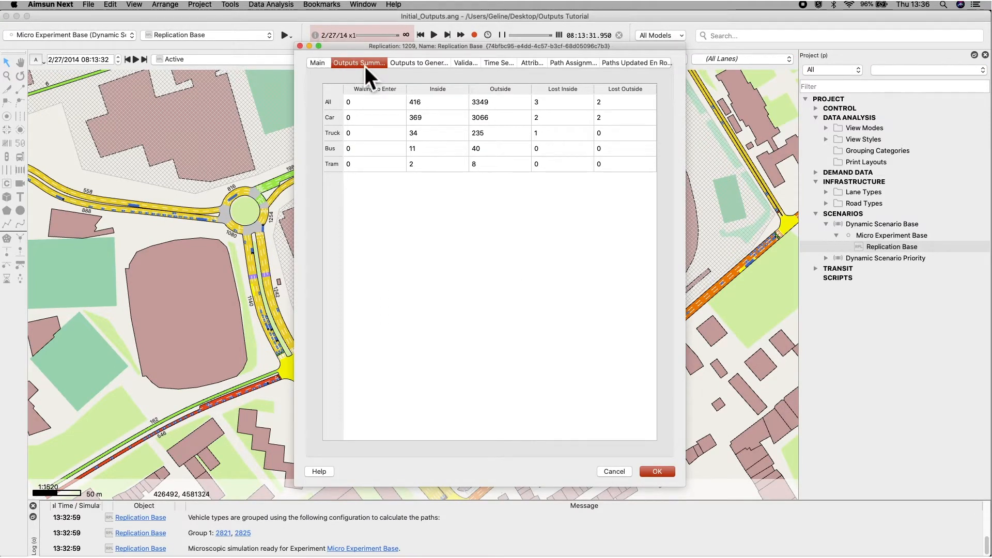
pyautogui.click(339, 101)
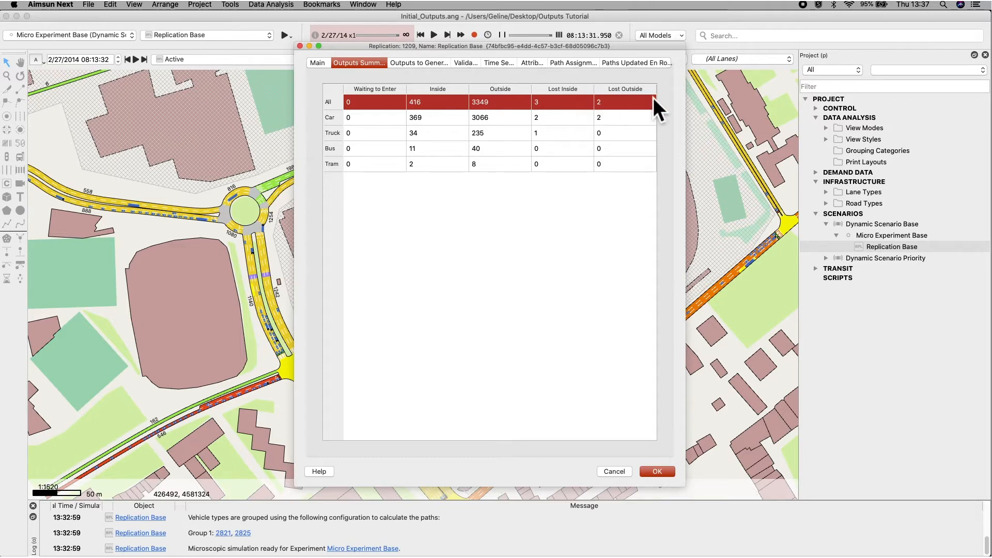
pyautogui.click(335, 119)
pyautogui.click(334, 133)
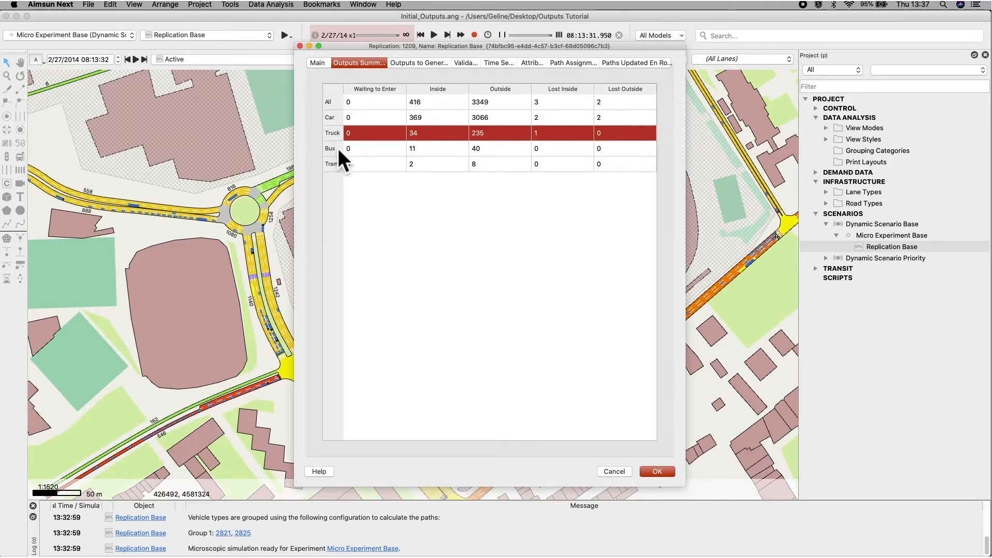
pyautogui.click(338, 149)
pyautogui.click(338, 166)
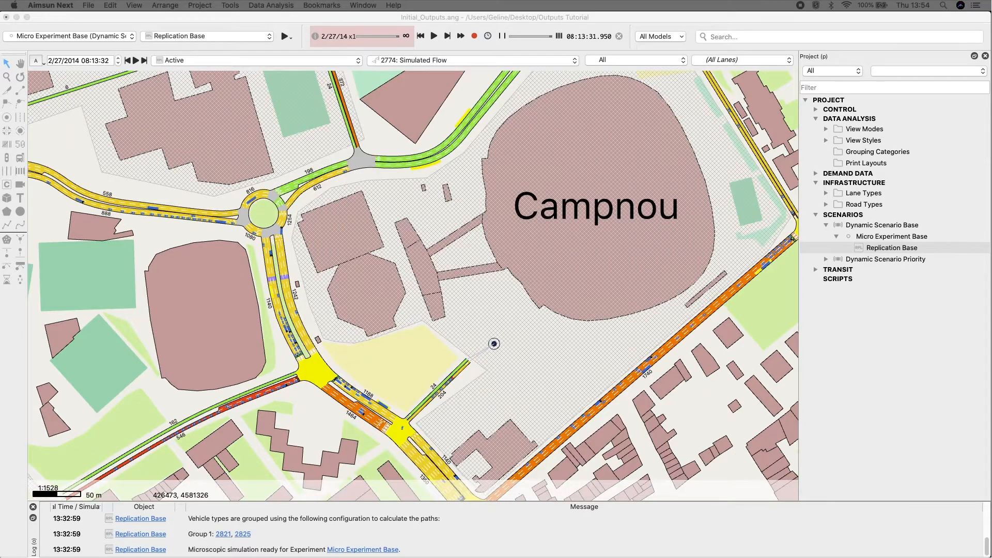
# Set the view mode to None and open the properties of a car queued at the junction southwest of Campnou.
pyautogui.click(542, 61)
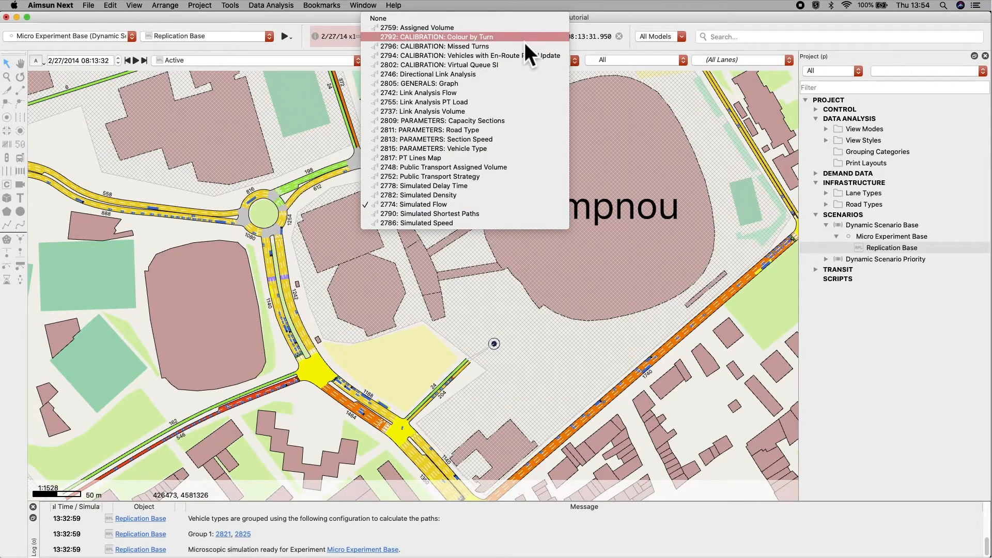
pyautogui.click(526, 24)
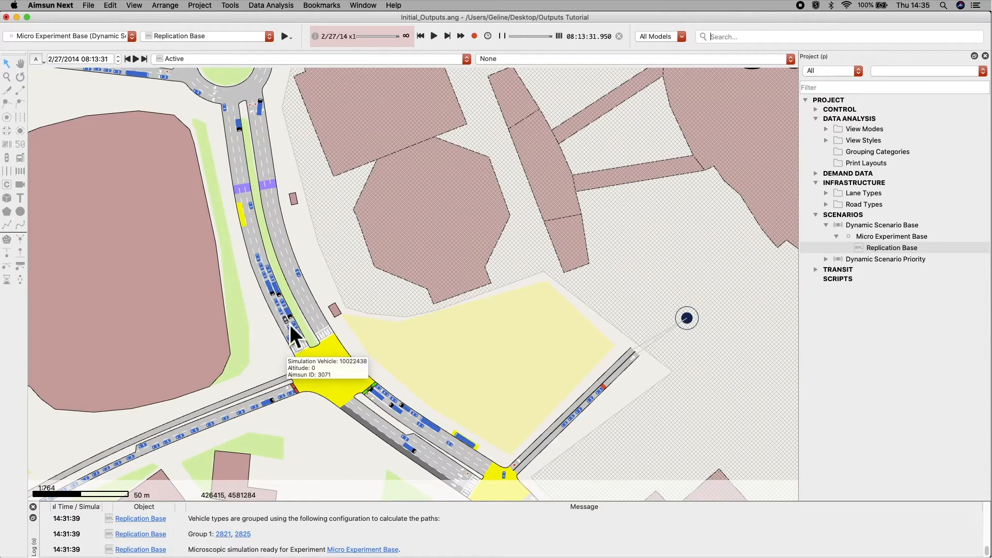
pyautogui.doubleClick(290, 325)
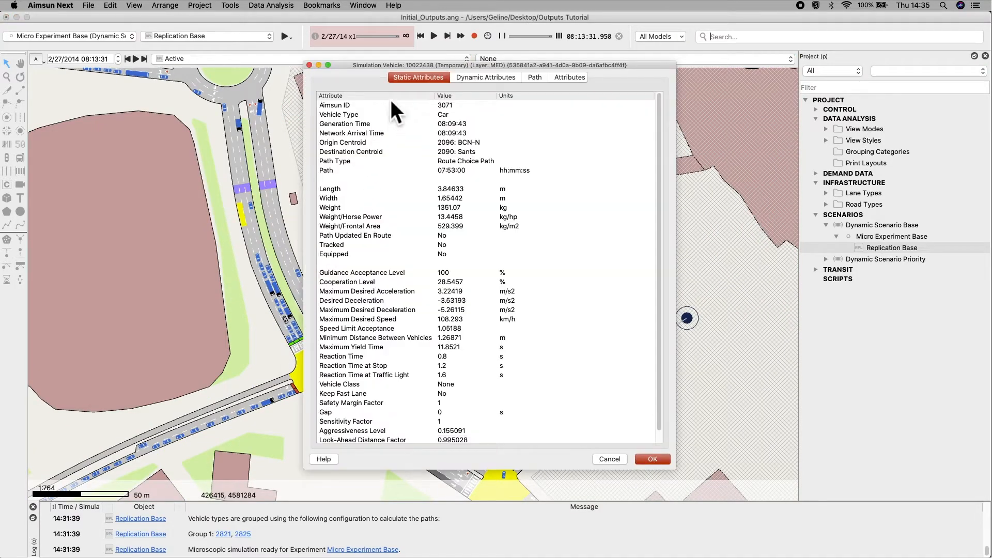
pyautogui.moveTo(423, 70); pyautogui.dragTo(671, 79)
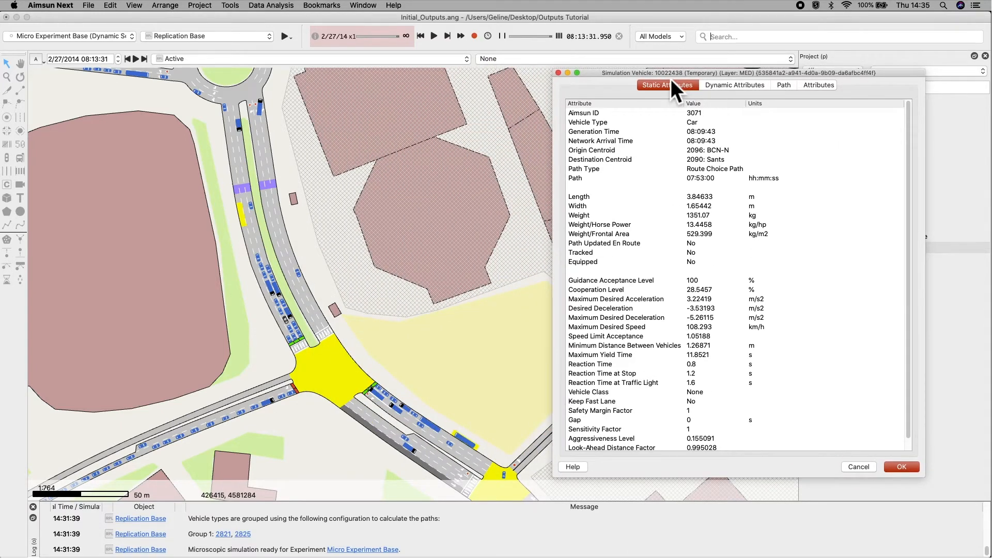
# Examine the car's vehicle type, origin and destination centroids among its static attributes, plus its current speed and position among its dynamic attributes.
pyautogui.click(692, 124)
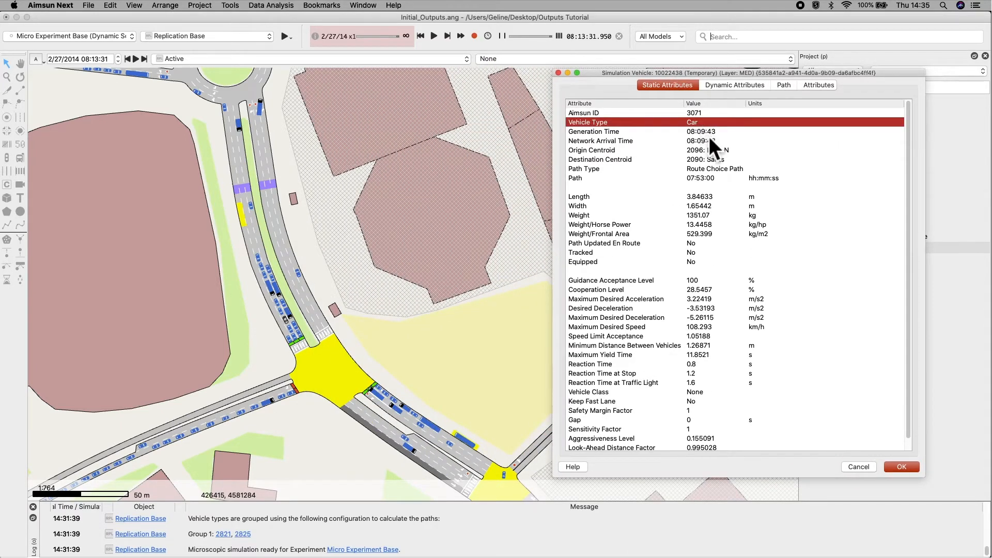
pyautogui.click(713, 152)
pyautogui.click(714, 160)
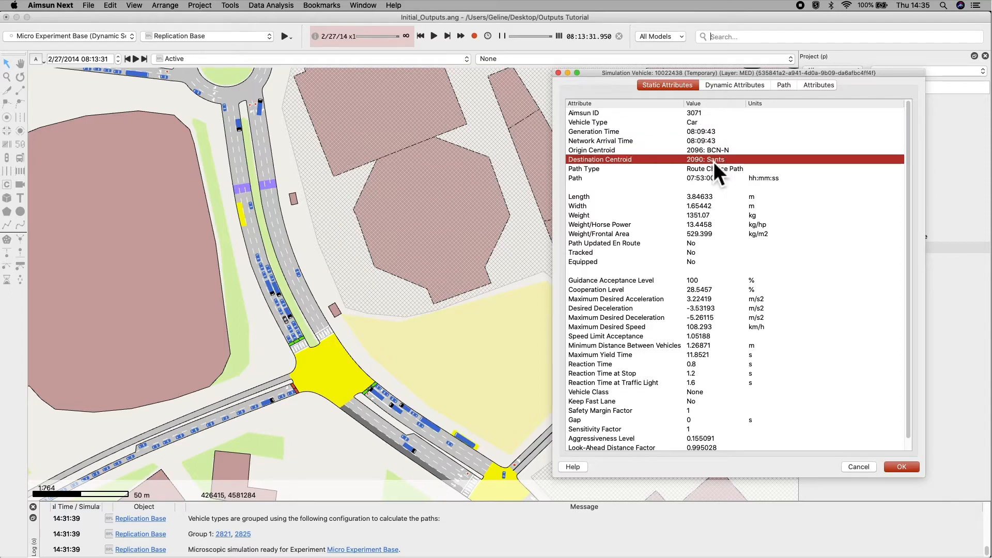
pyautogui.click(736, 86)
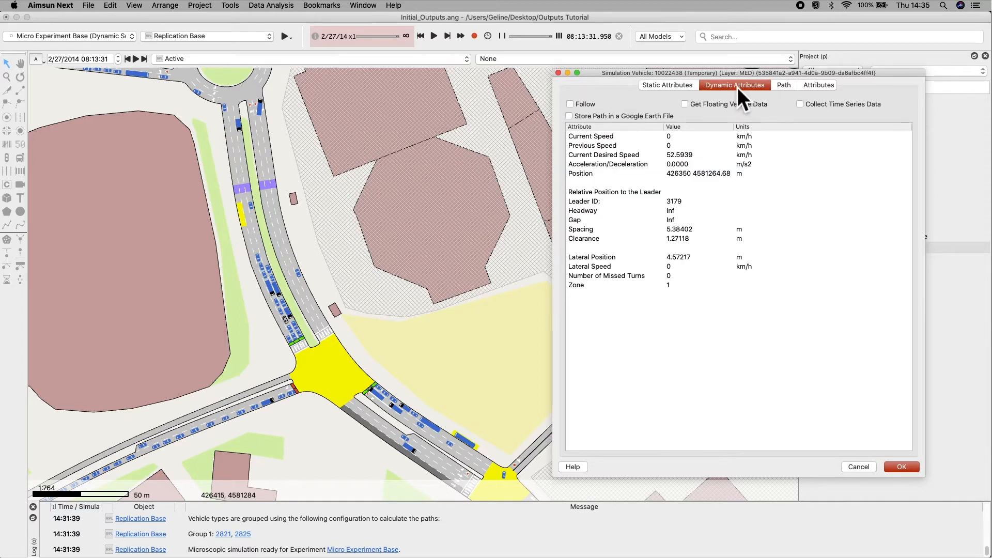
pyautogui.click(697, 137)
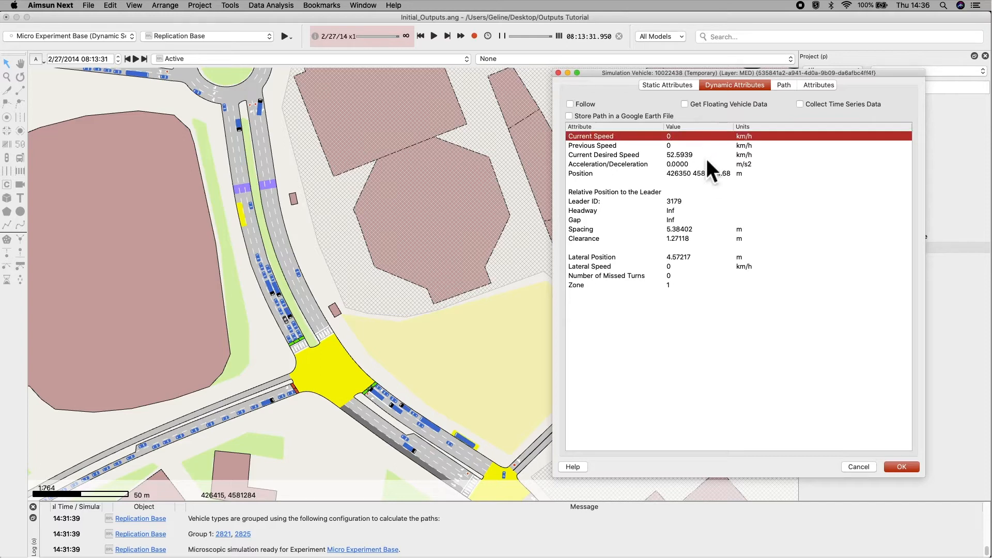
pyautogui.click(709, 176)
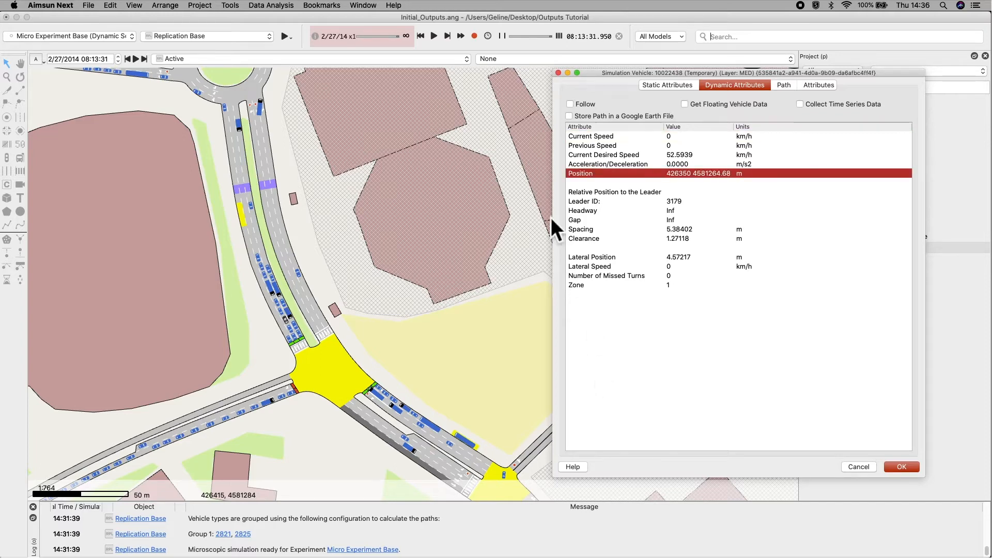
# Make the view follow the selected car, run the simulation for a short while and pause it.
pyautogui.click(578, 109)
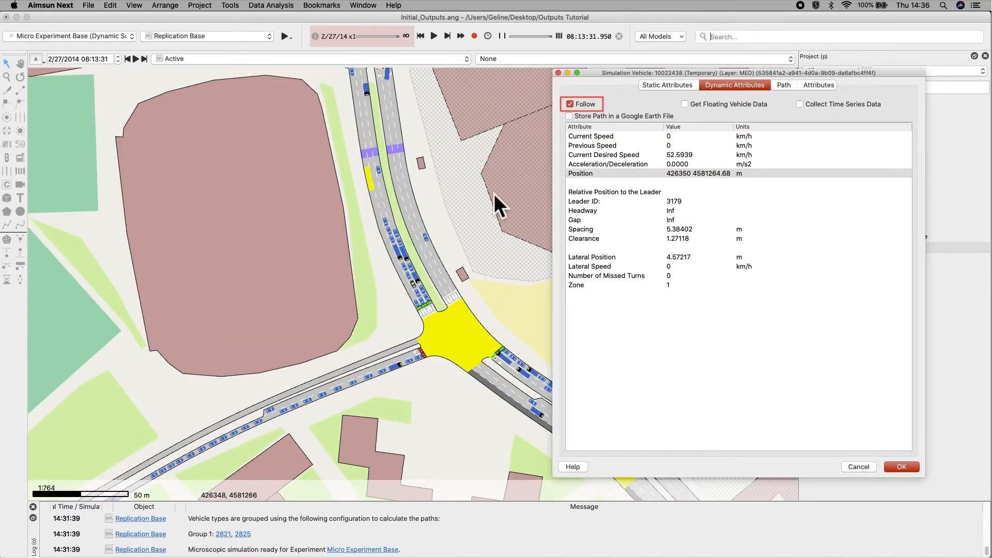
pyautogui.click(449, 220)
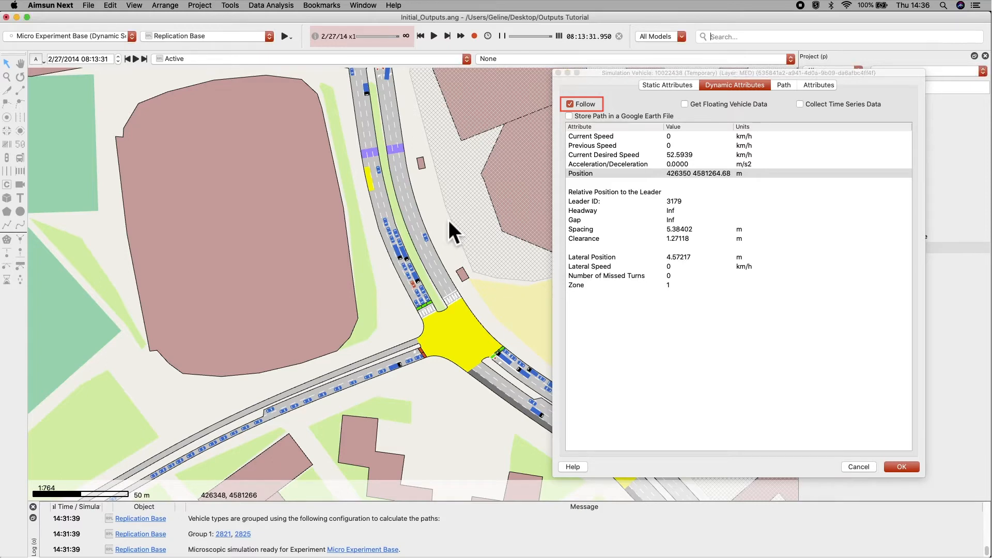
pyautogui.click(439, 37)
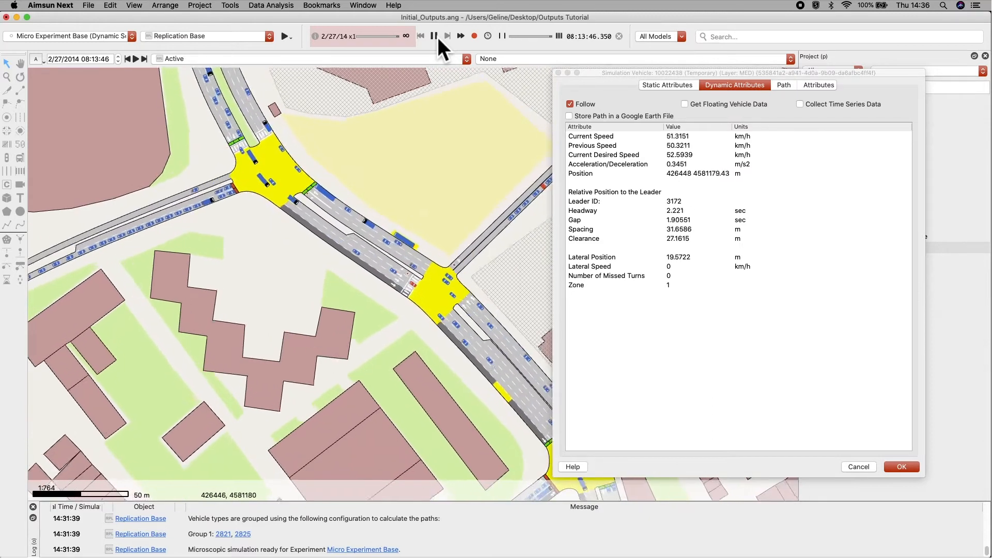
pyautogui.click(438, 37)
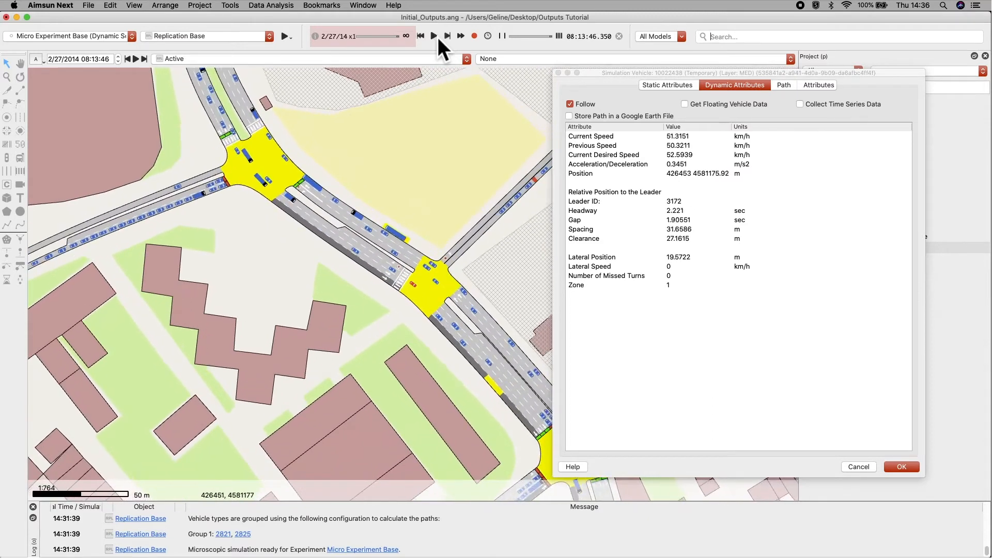
# List the section-by-section costs, travel times and distances of the car's Current path.
pyautogui.click(783, 86)
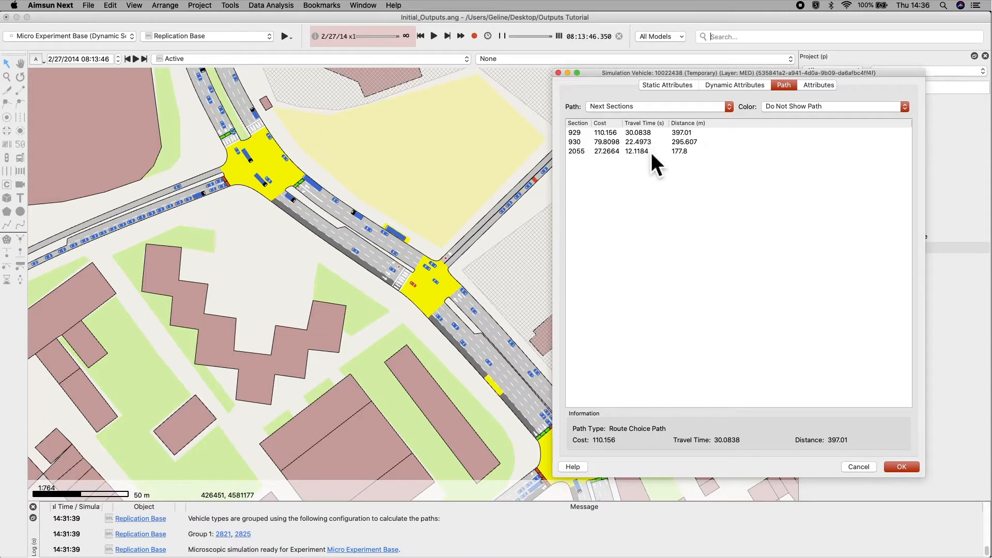
pyautogui.click(654, 107)
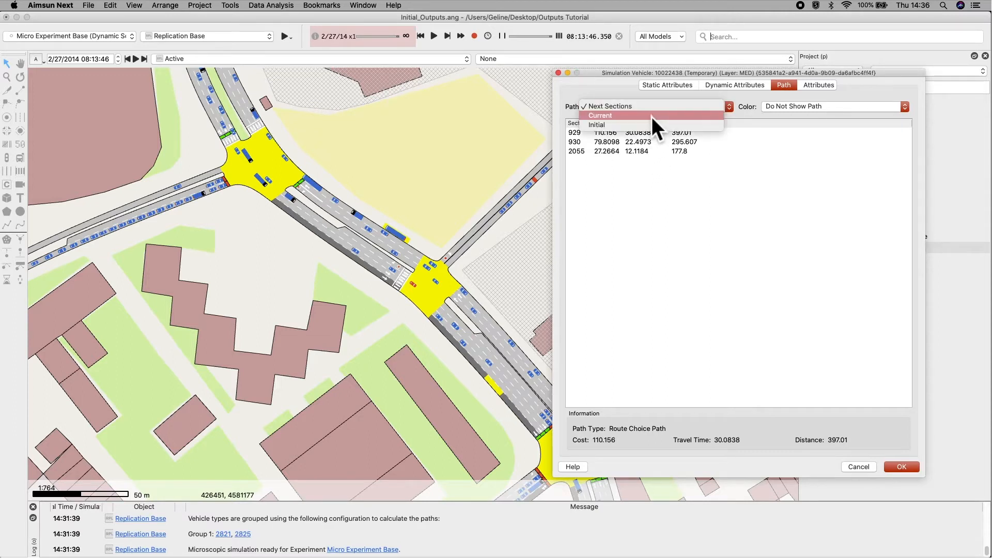
pyautogui.click(651, 117)
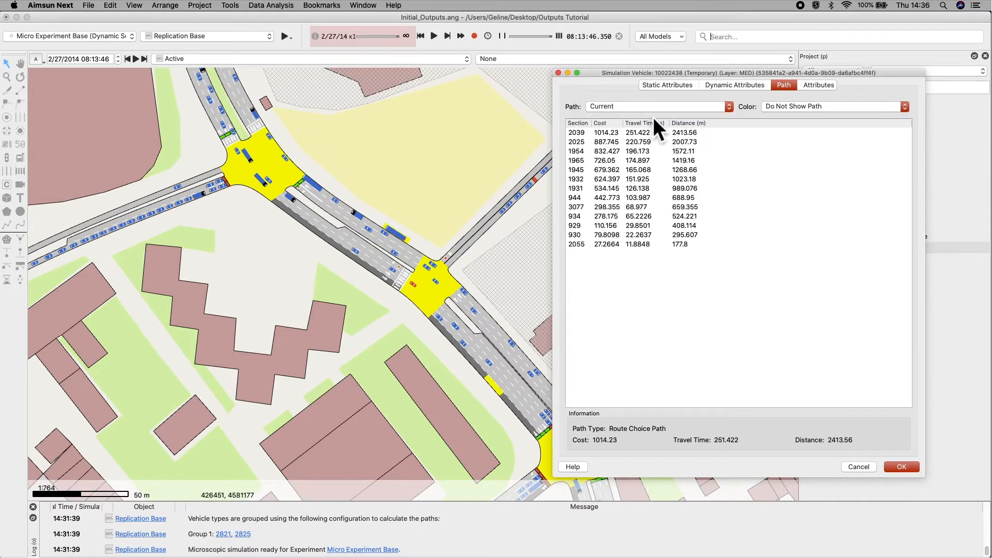
# Highlight the car's Current path in yellow-orange on the map and examine its whole route across the network.
pyautogui.click(781, 107)
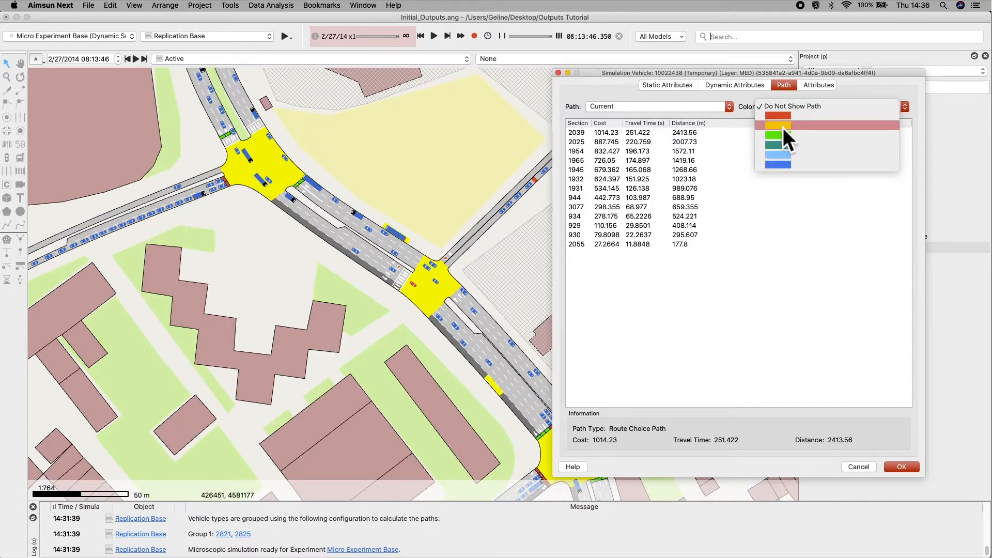
pyautogui.click(783, 126)
pyautogui.scroll(-3, 463, 164)
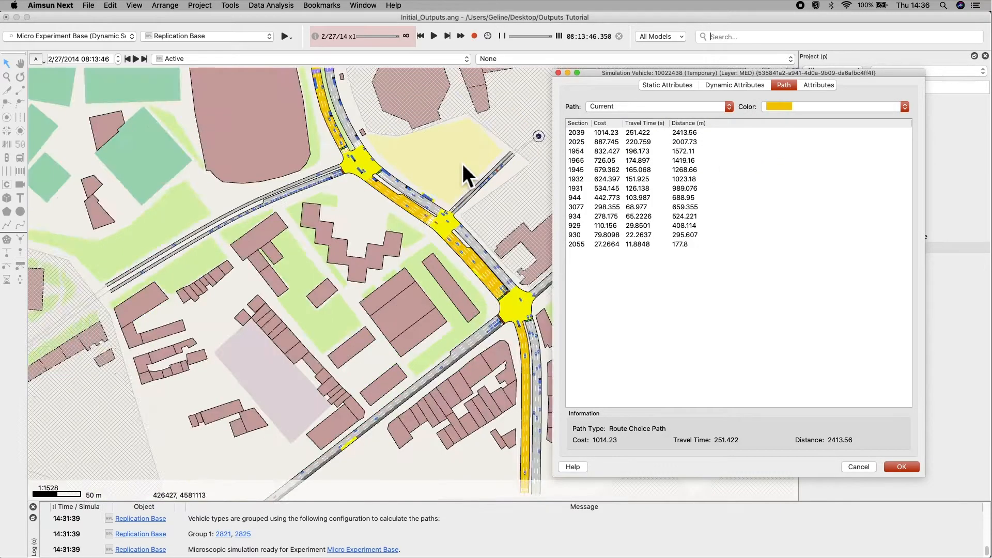
pyautogui.moveTo(463, 163); pyautogui.dragTo(309, 336)
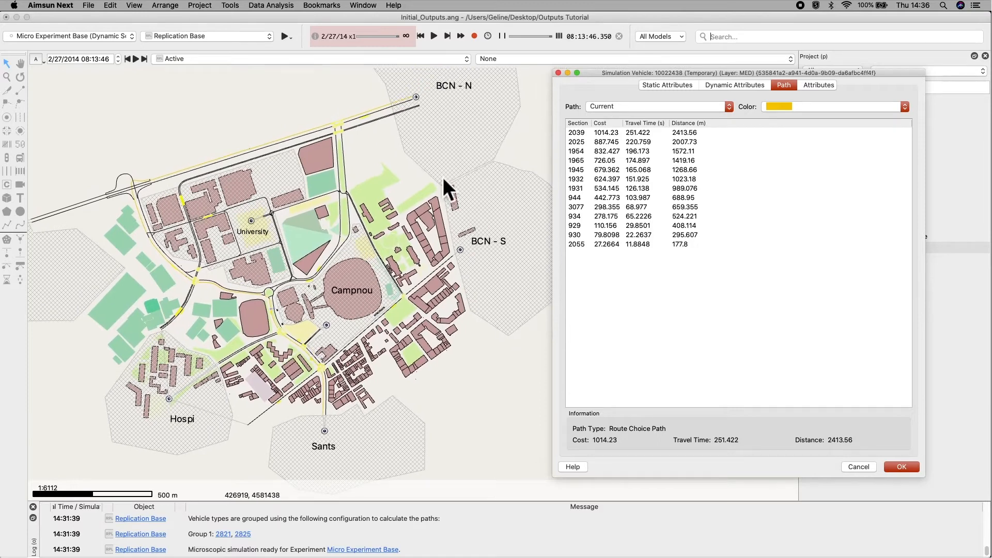
pyautogui.click(473, 149)
pyautogui.click(375, 429)
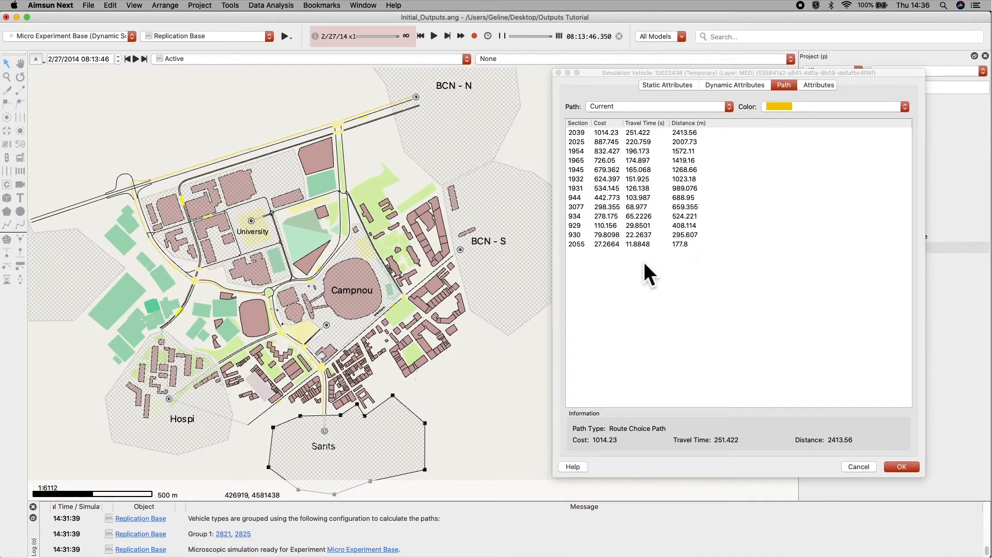
# Turn on Collect Time Series Data among the followed car's dynamic attributes.
pyautogui.click(740, 85)
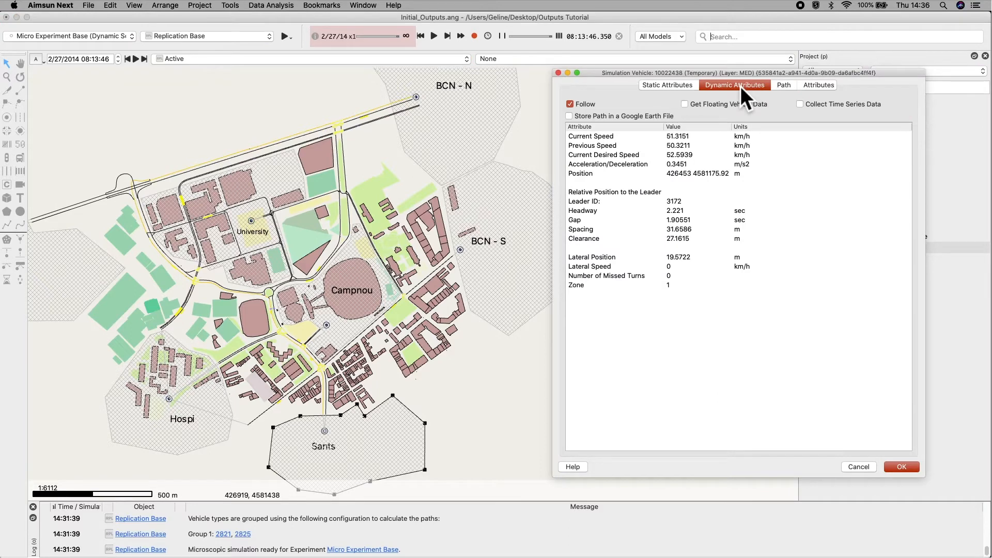
pyautogui.click(820, 110)
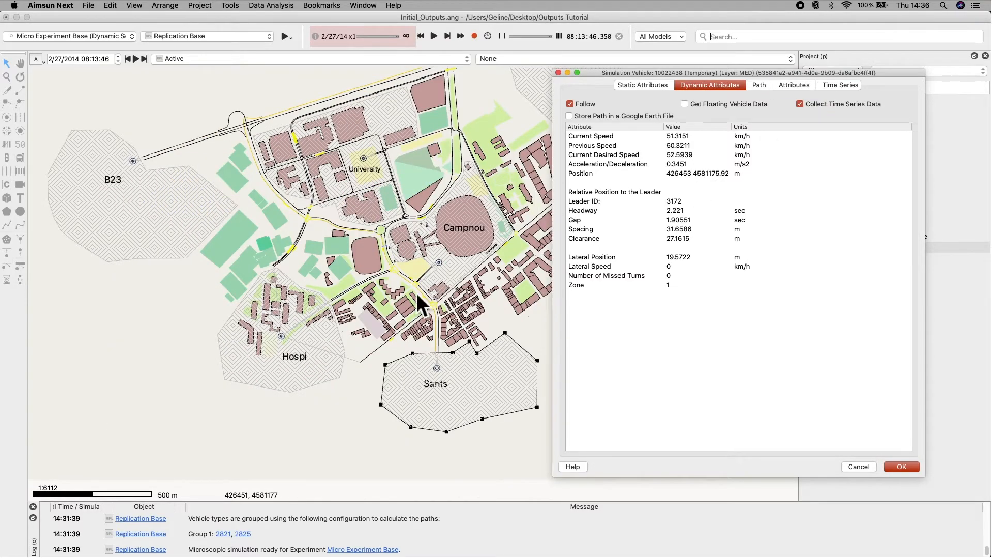
pyautogui.scroll(5, 414, 294)
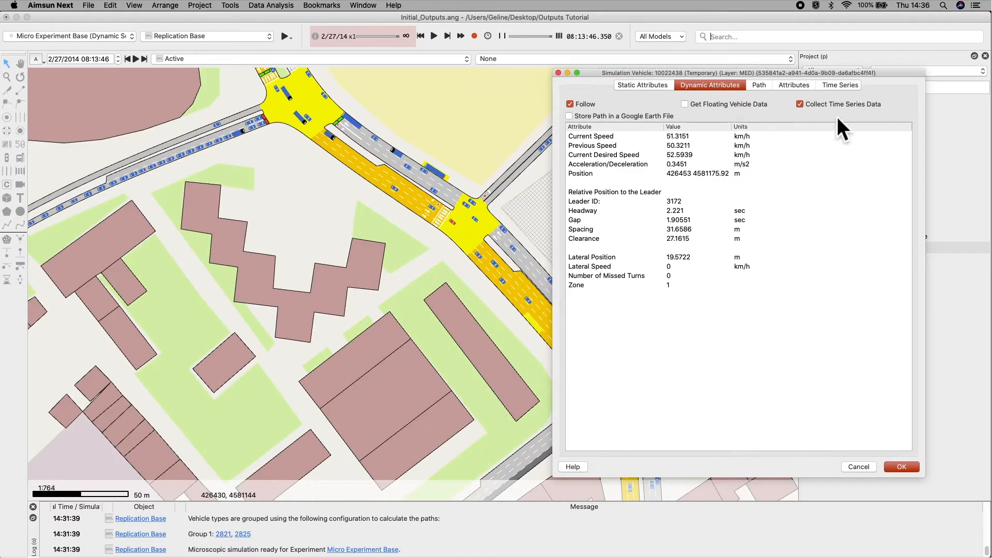
# Plot TS Speed instead of TS Acceleration in the car's time series graph and resume the simulation.
pyautogui.click(848, 87)
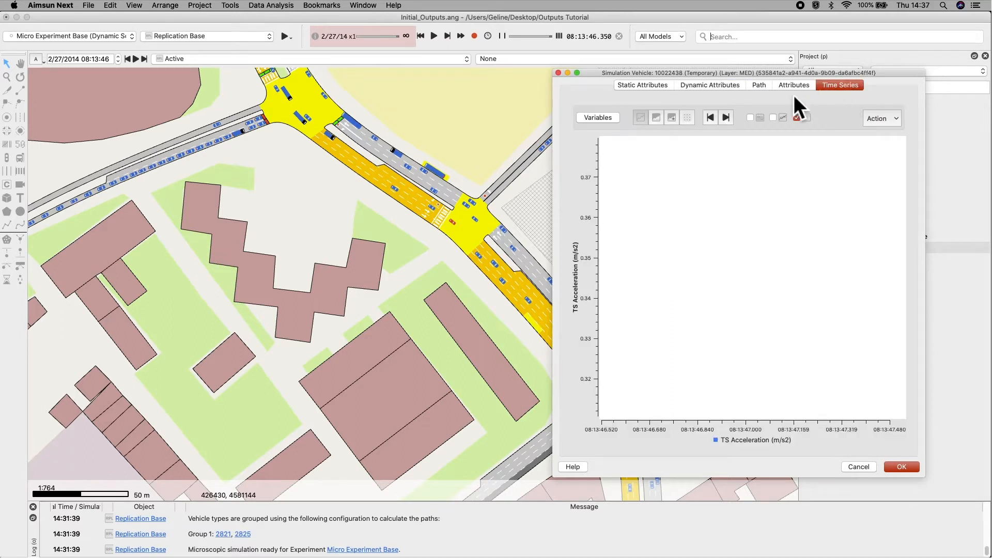
pyautogui.click(598, 118)
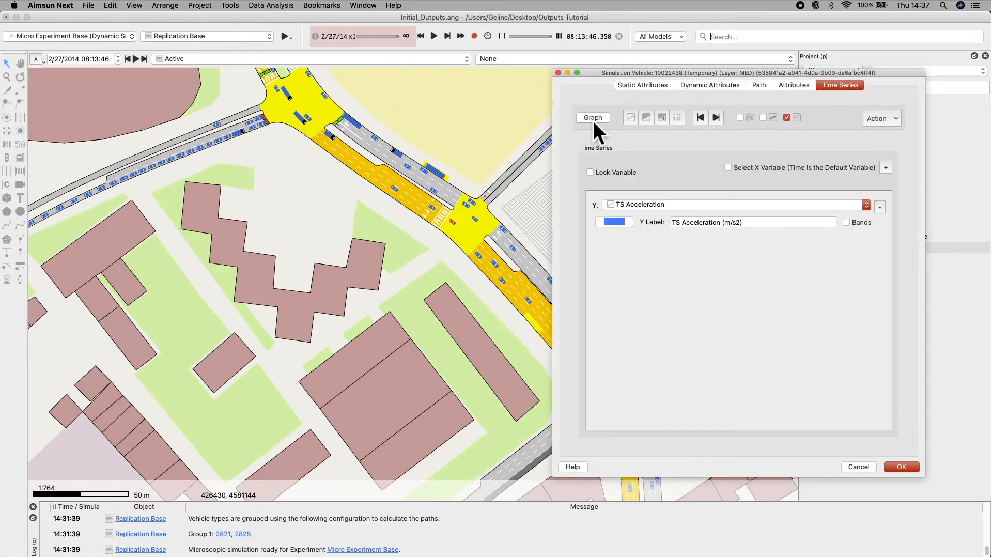
pyautogui.click(646, 207)
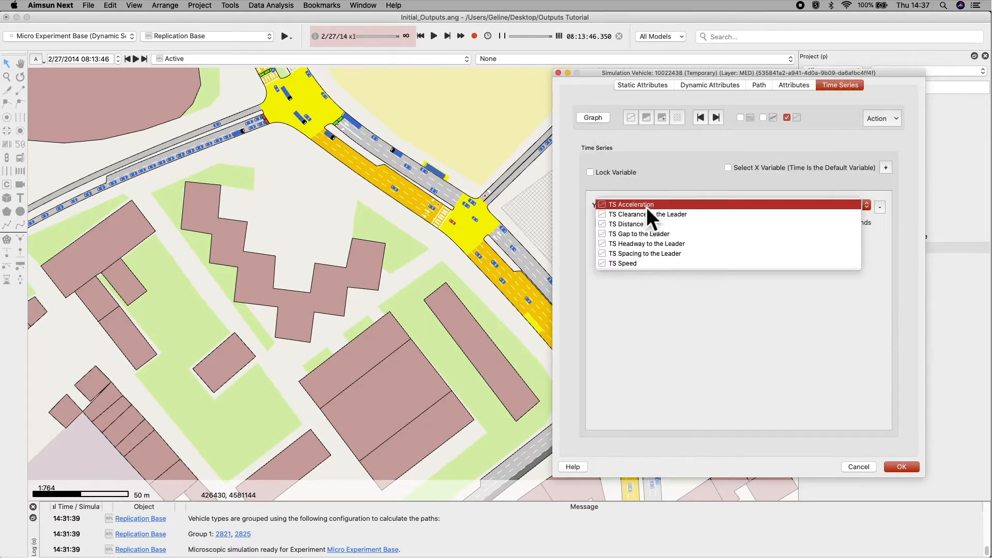
pyautogui.click(638, 268)
pyautogui.click(635, 122)
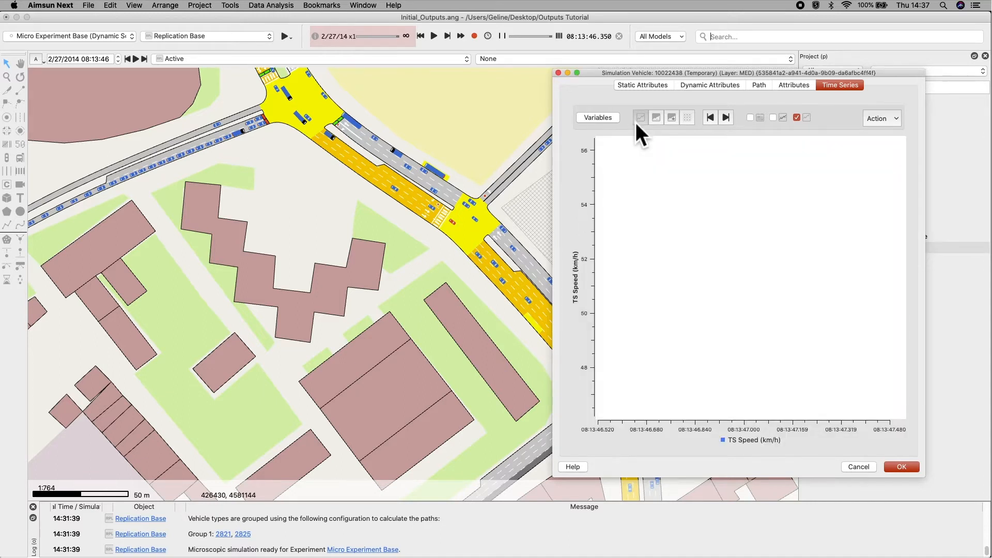
pyautogui.click(436, 39)
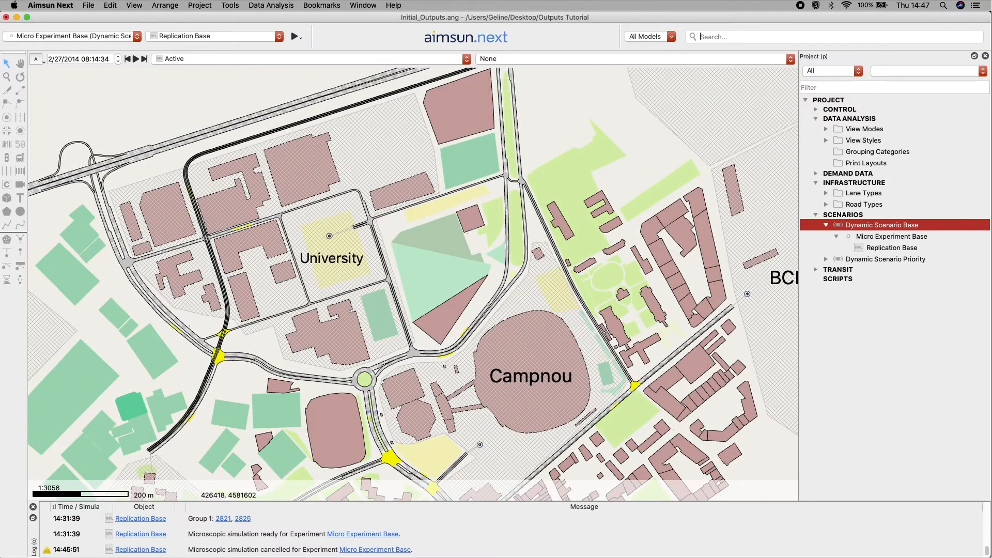
# Check the statistics and detection storage options and collection intervals among the outputs to generate for Dynamic Scenario Base.
pyautogui.click(847, 101)
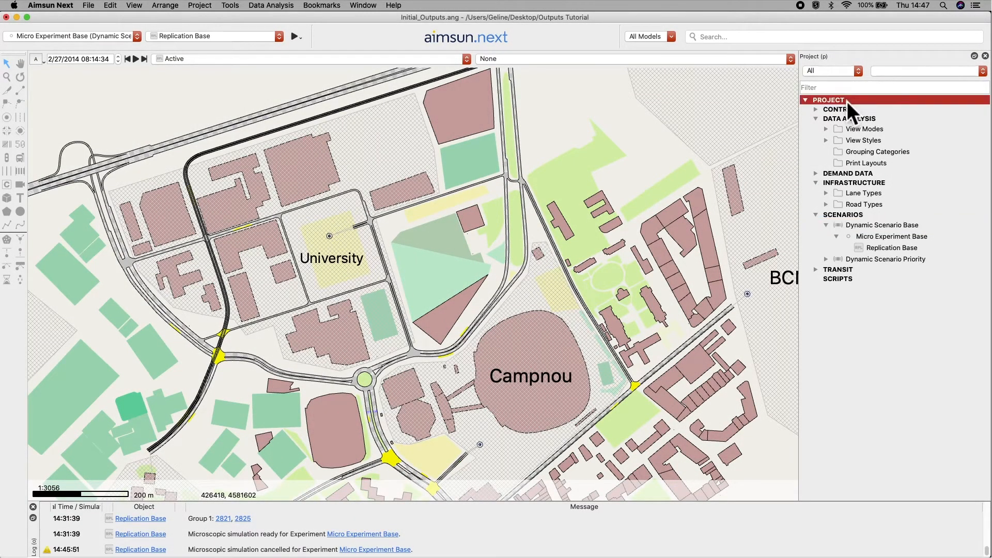
pyautogui.click(875, 225)
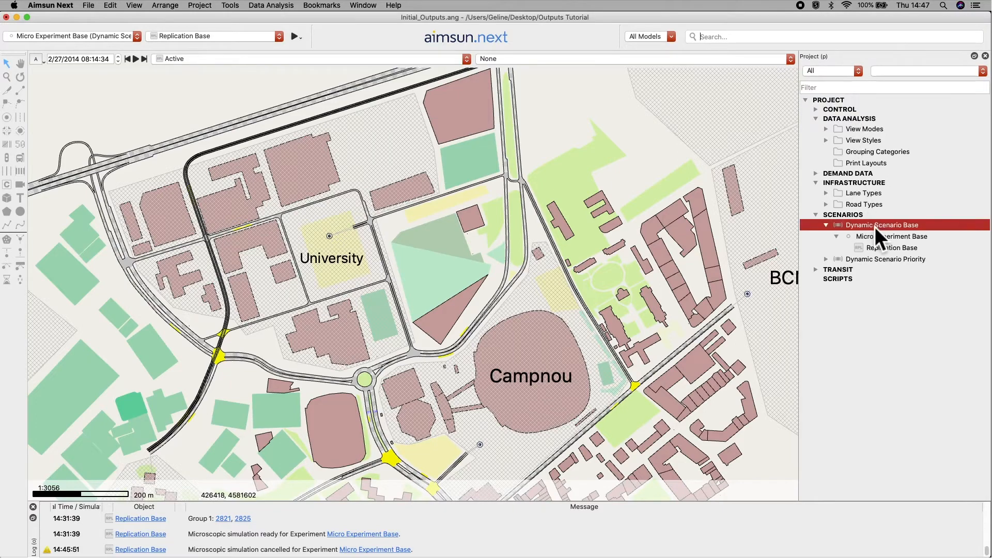
pyautogui.doubleClick(940, 229)
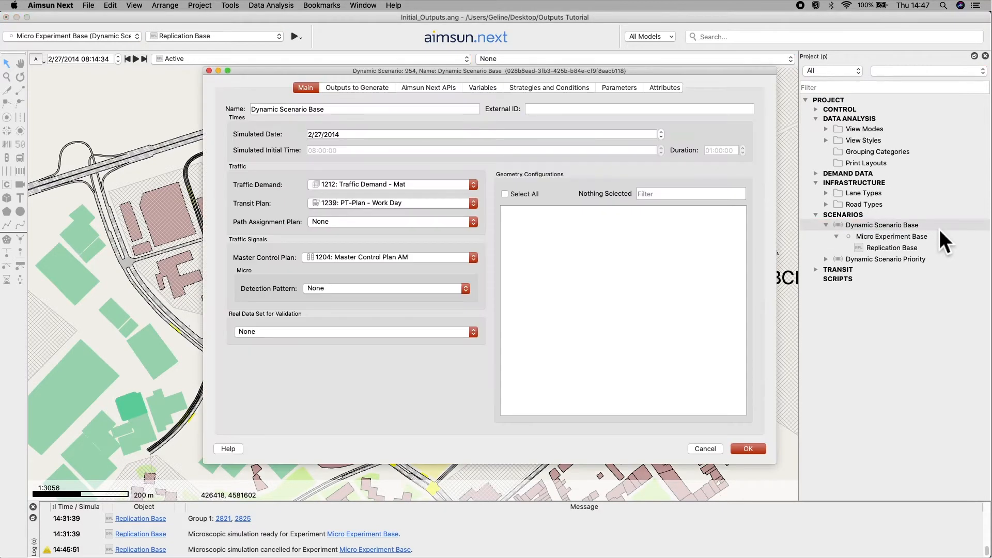
pyautogui.click(376, 90)
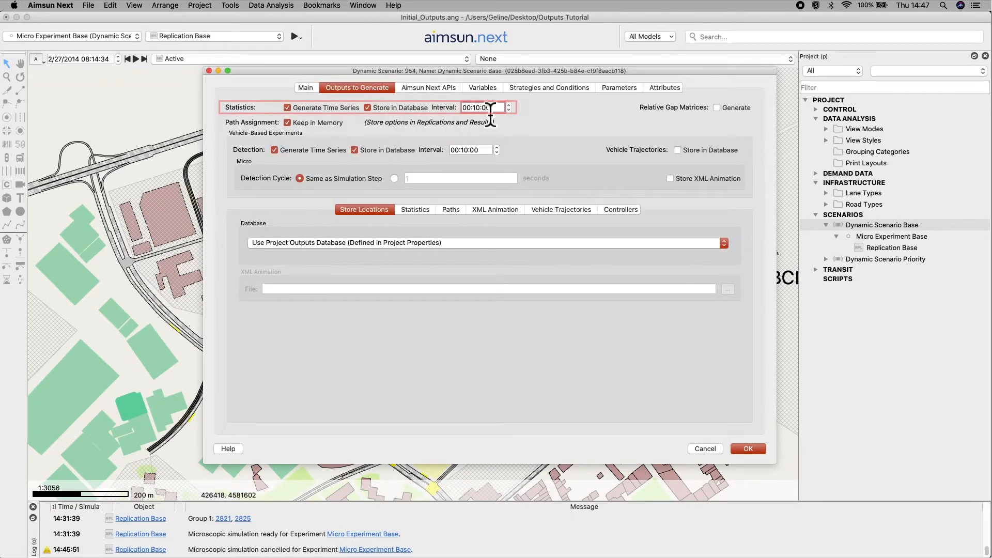
pyautogui.click(487, 150)
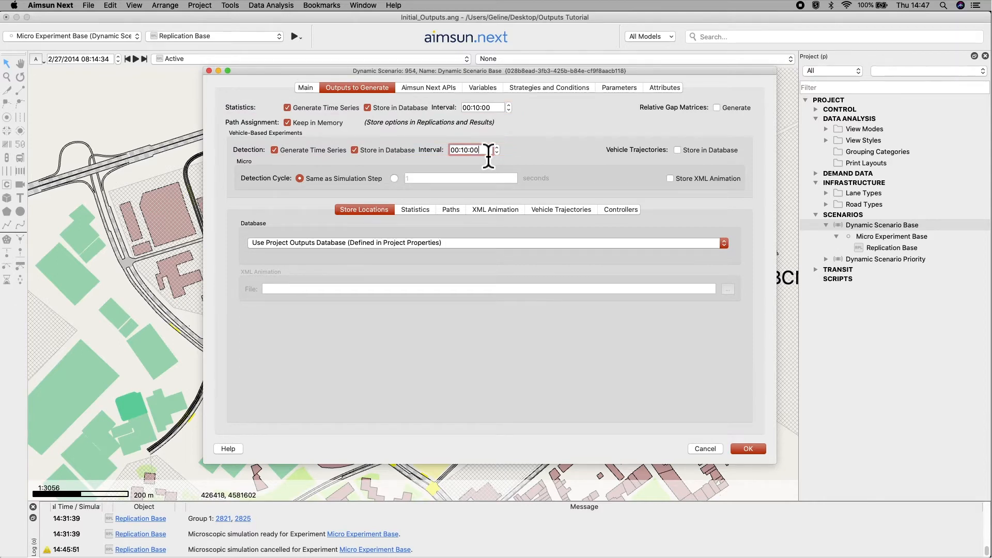
pyautogui.click(748, 448)
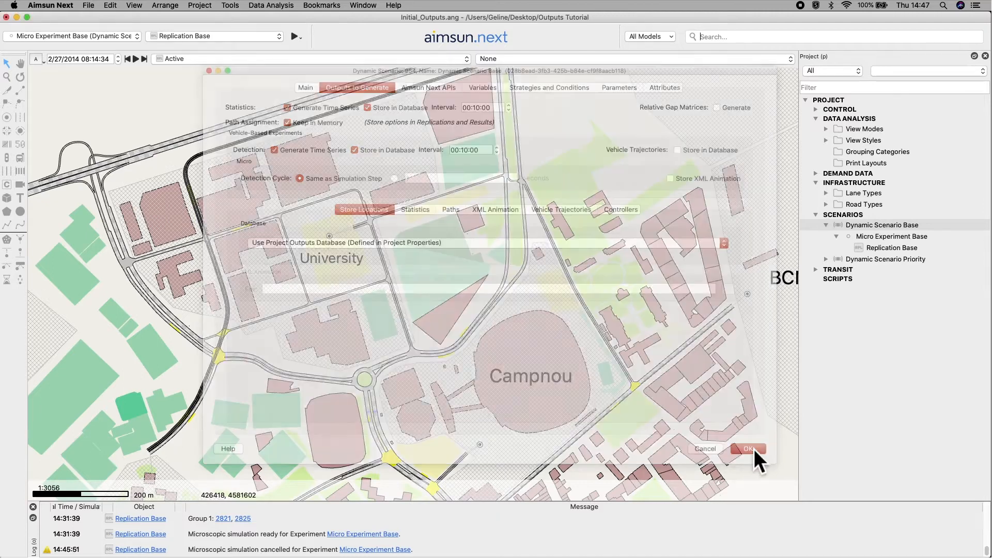
# Run an animated simulation of Replication Base through to its end and close the replication's outputs summary.
pyautogui.rightClick(889, 253)
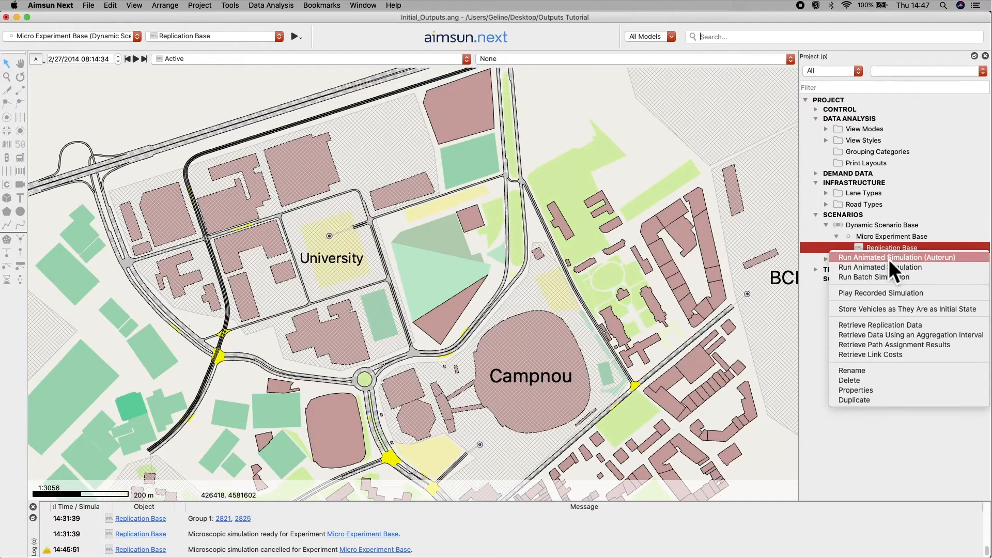
pyautogui.click(888, 270)
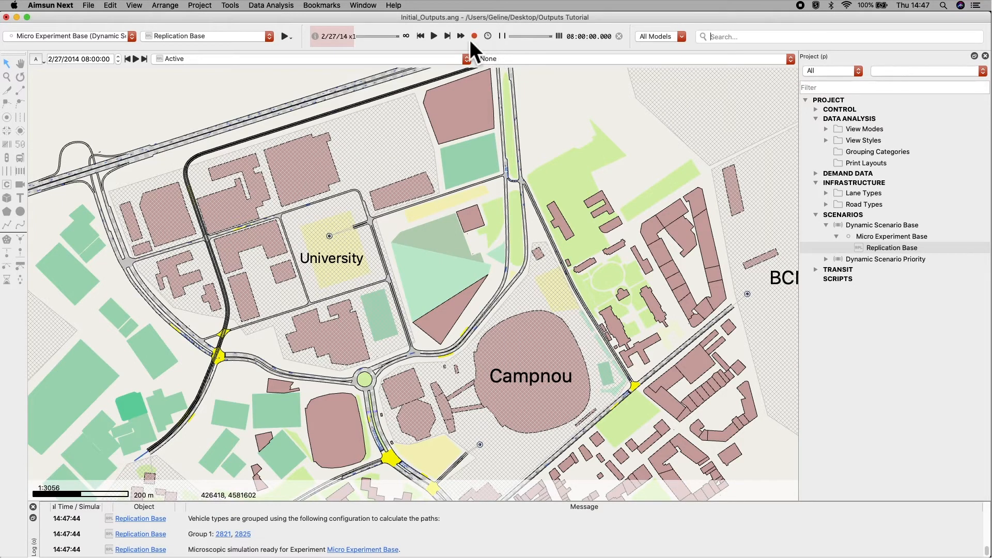
pyautogui.click(467, 39)
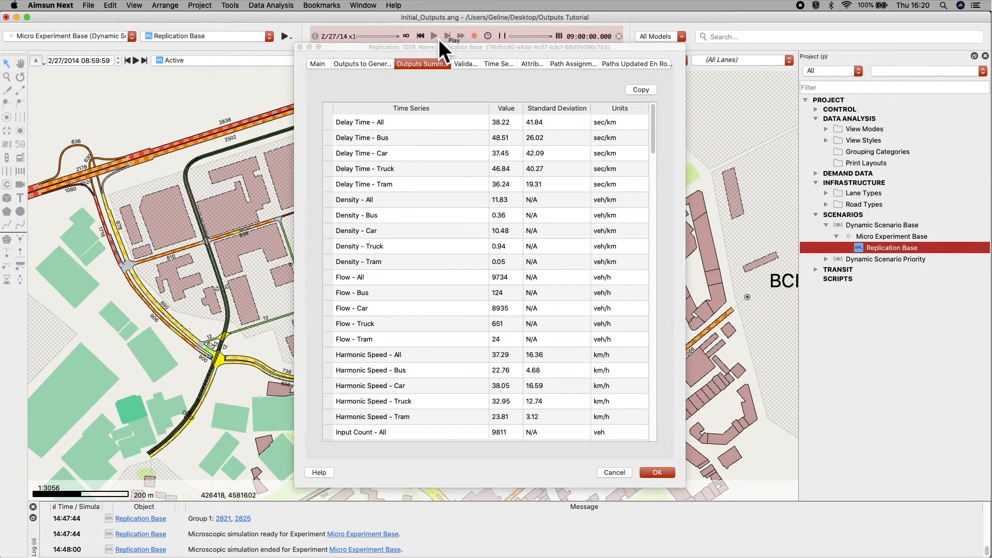
pyautogui.click(671, 476)
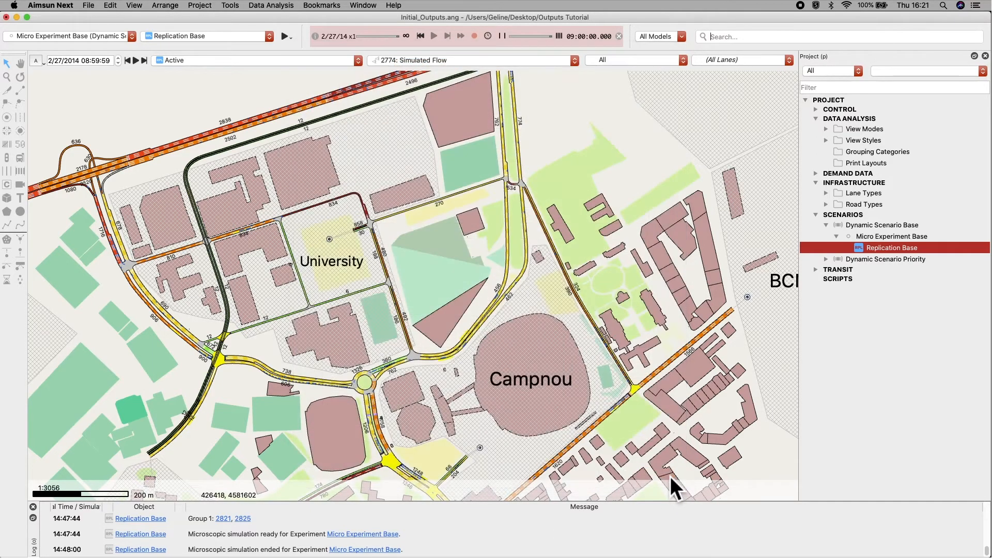
# Open the time series of detector d1 on the road just south of the roundabout west of Campnou.
pyautogui.click(7, 77)
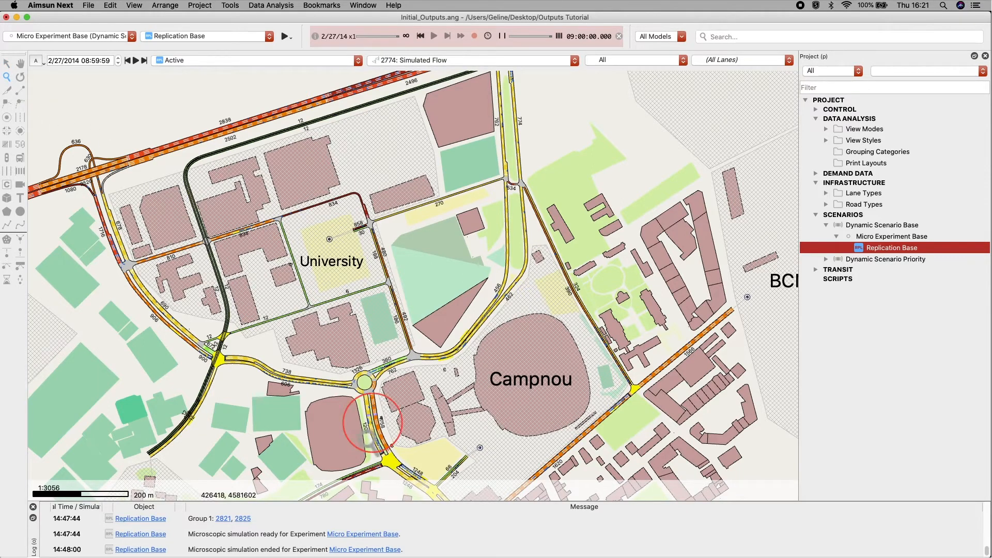
pyautogui.moveTo(353, 453); pyautogui.dragTo(417, 399)
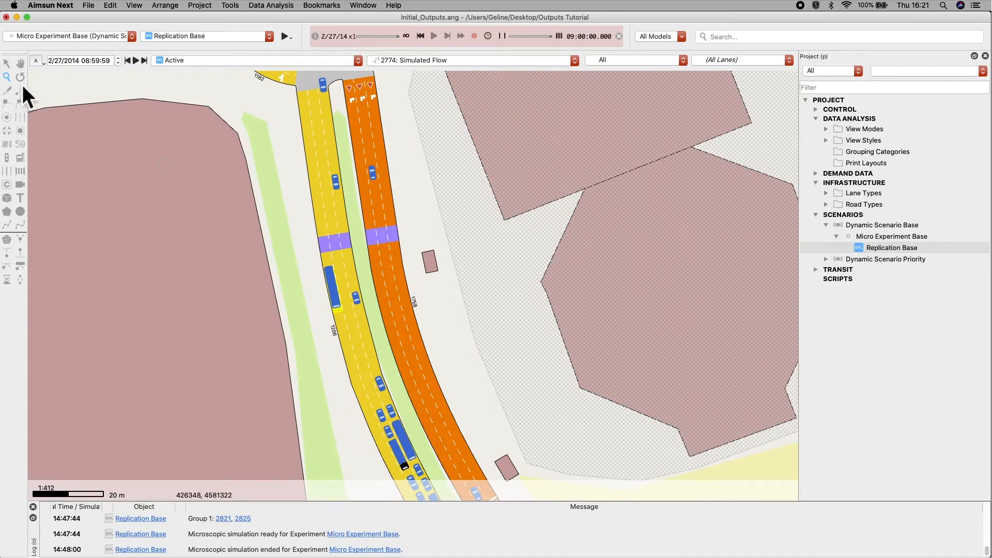
pyautogui.click(7, 63)
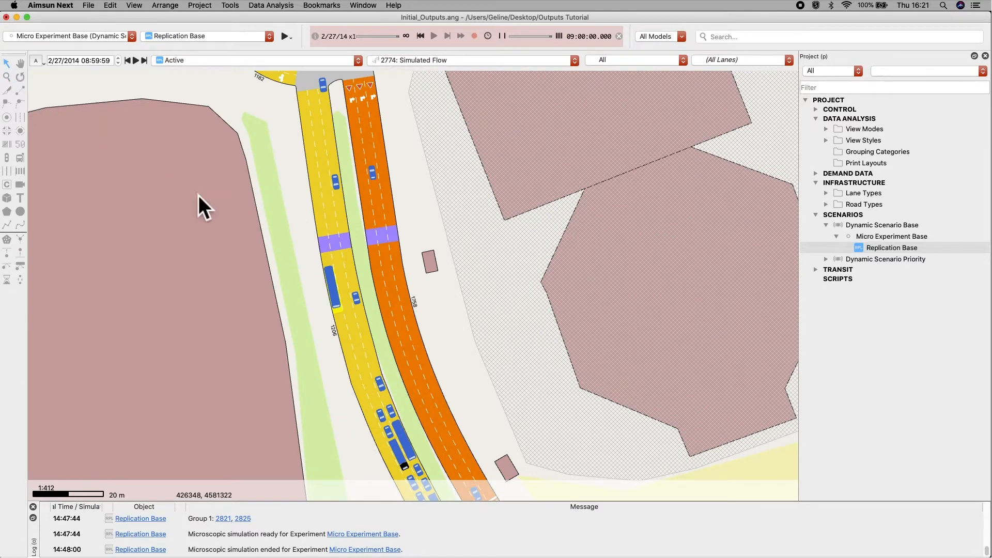
pyautogui.click(335, 246)
pyautogui.doubleClick(335, 246)
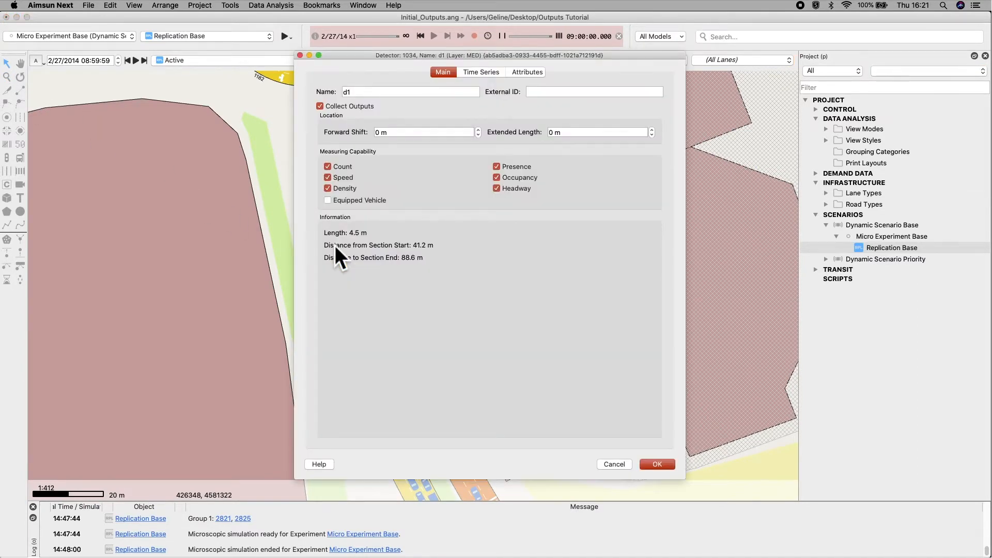
pyautogui.click(479, 72)
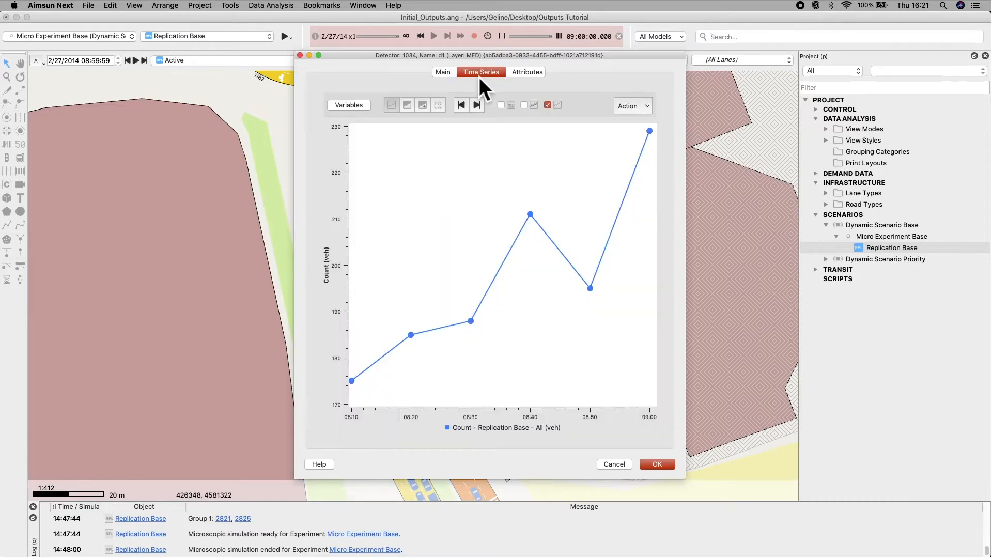
# Set the originator of detector d1's Count series to Last Generated.
pyautogui.click(362, 109)
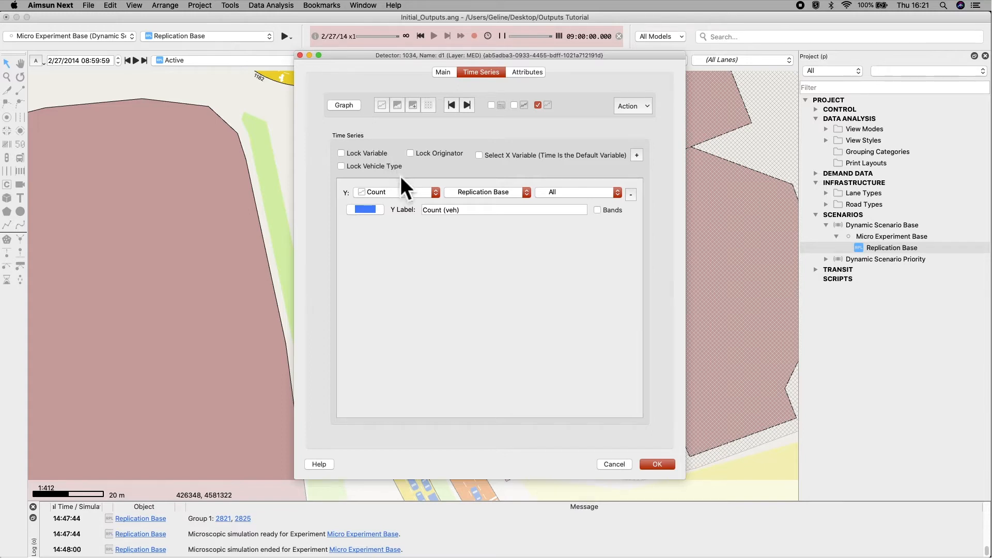
pyautogui.click(410, 192)
pyautogui.click(410, 192)
pyautogui.click(495, 192)
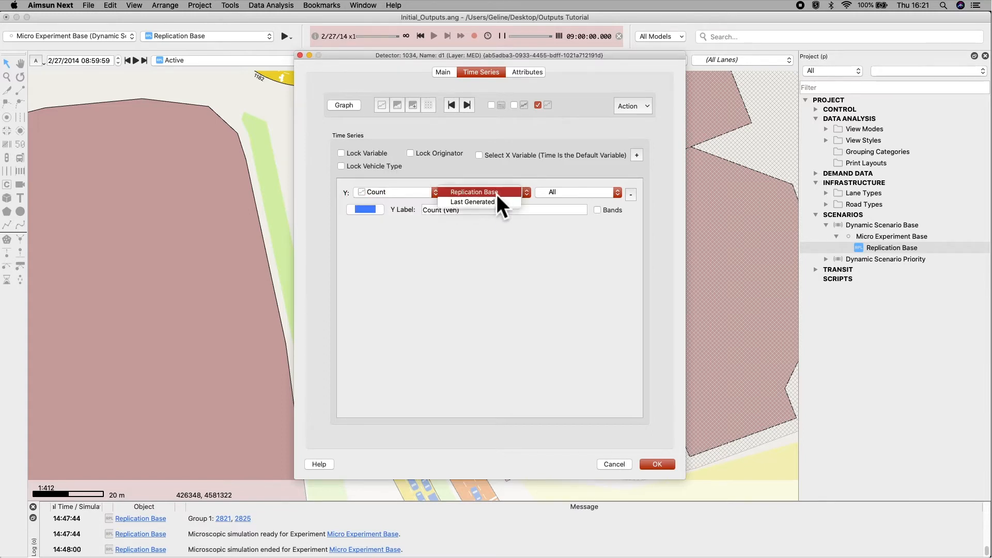
pyautogui.click(501, 205)
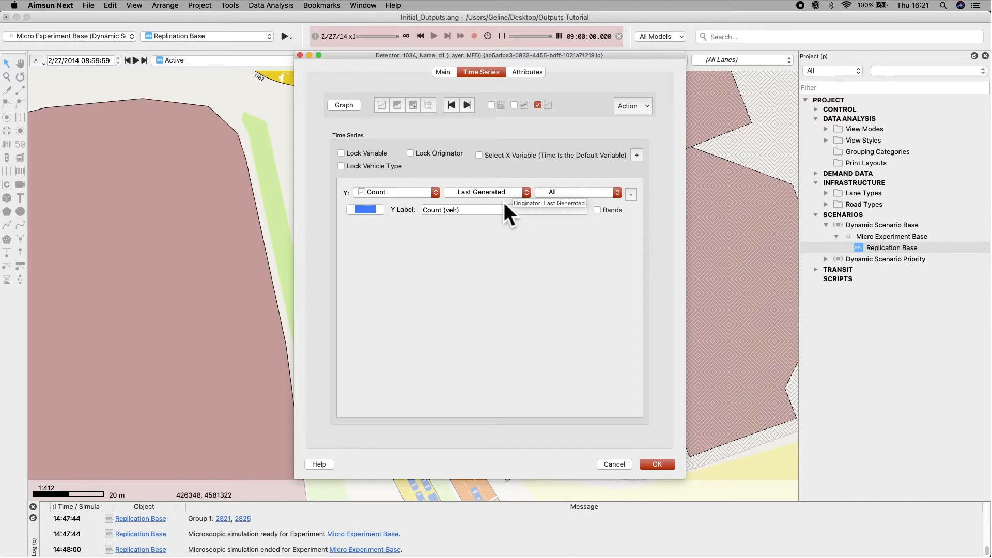
# View the detector's vehicle counts as a line graph and as a table, reading the values from 08:10 to 09:00.
pyautogui.click(385, 107)
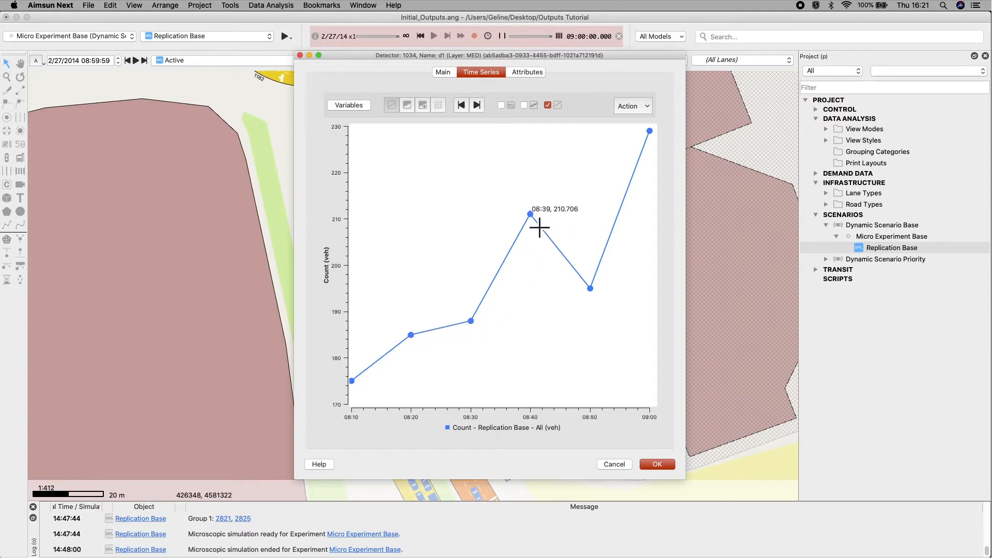
pyautogui.click(438, 105)
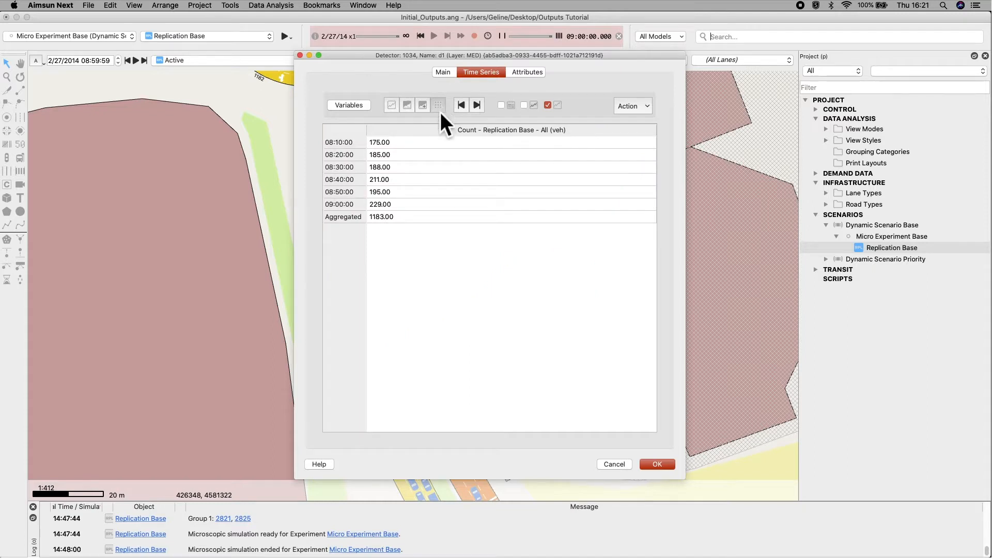
pyautogui.moveTo(434, 144); pyautogui.dragTo(426, 206)
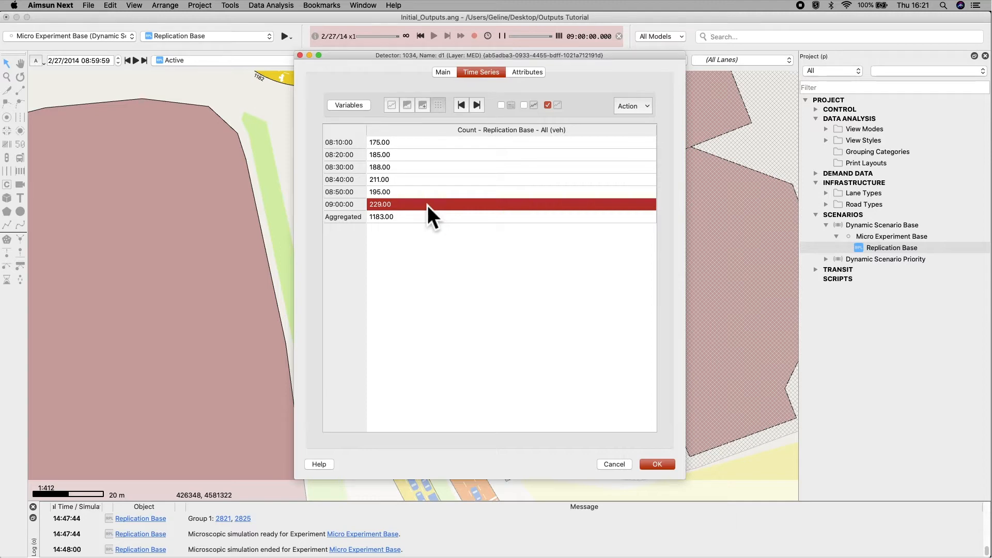
# Add a second Count series to detector d1, set the two vehicle types to Car and Truck, view them as a table, and accept.
pyautogui.click(350, 109)
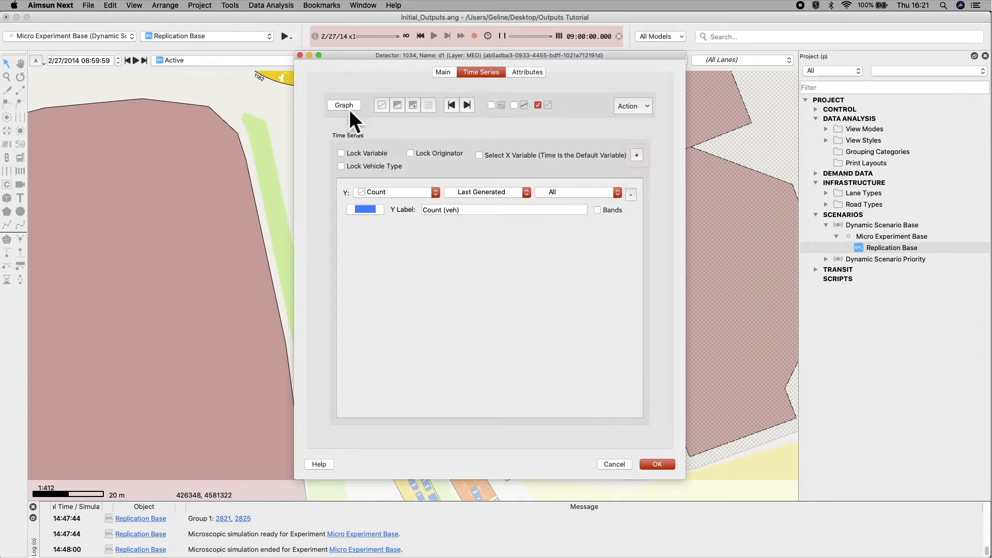
pyautogui.click(637, 156)
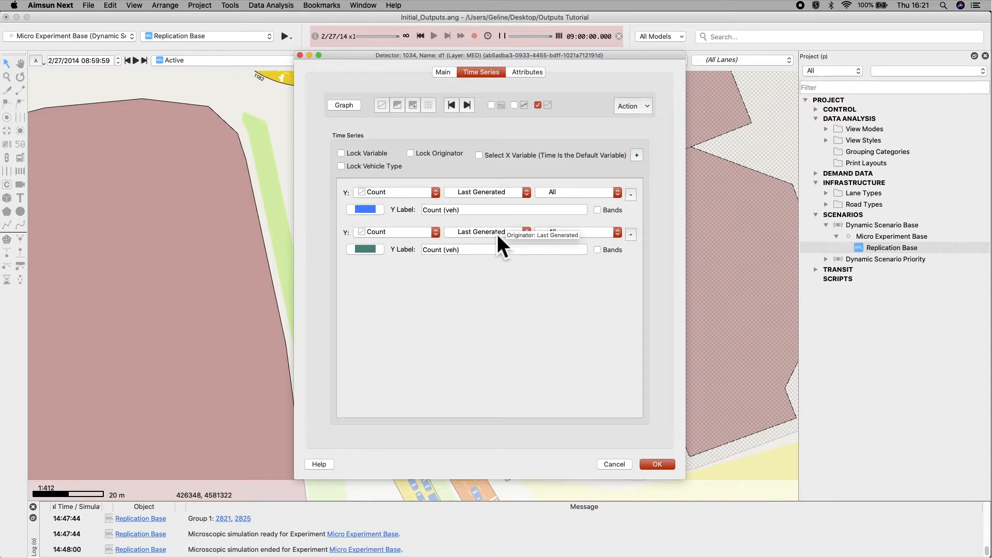
pyautogui.click(590, 190)
pyautogui.click(585, 213)
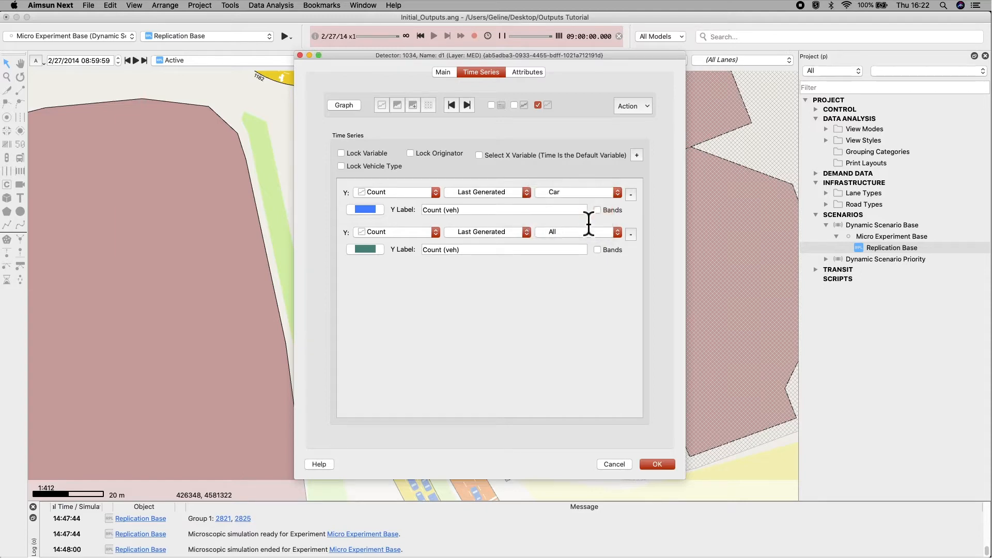
pyautogui.click(604, 232)
pyautogui.click(600, 260)
pyautogui.click(431, 109)
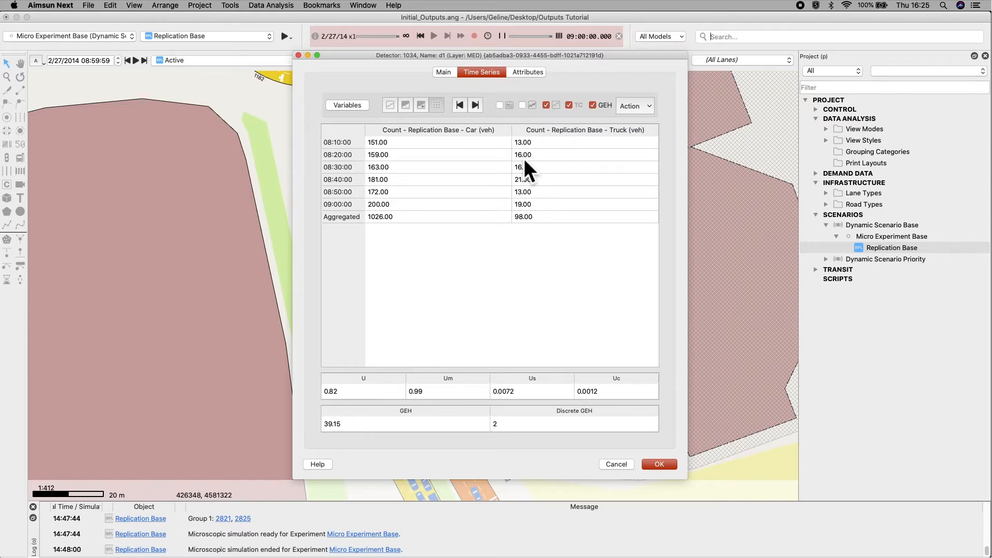
pyautogui.click(661, 465)
# Open the time series of the yellow road section carrying the detector, south of the roundabout.
pyautogui.click(443, 350)
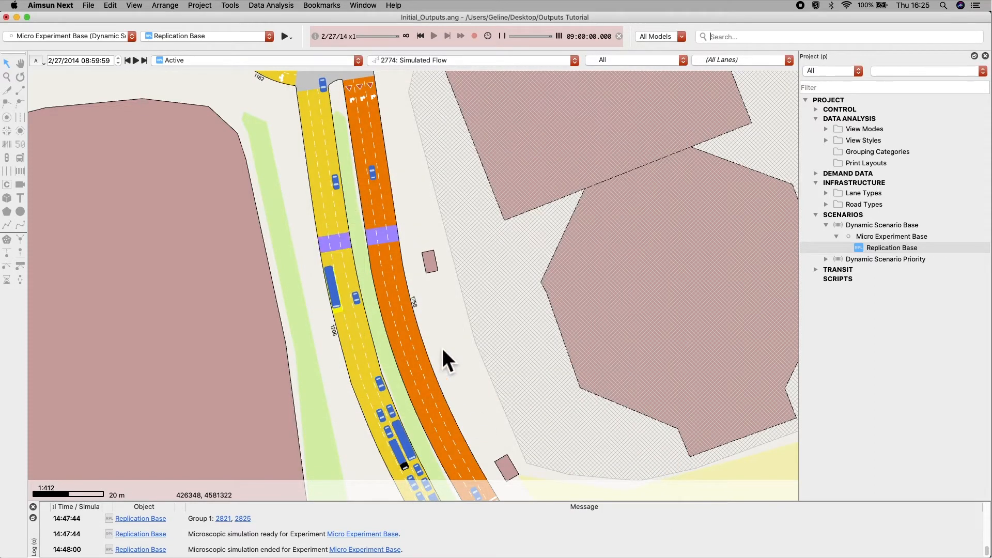
pyautogui.doubleClick(364, 342)
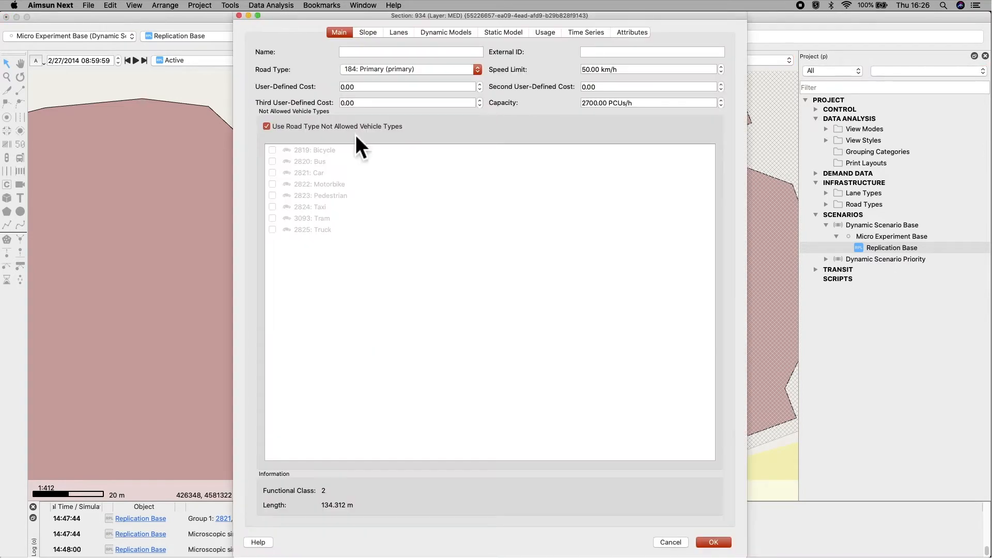
pyautogui.click(595, 37)
# Browse the section's time series tables from Input Count through Max. Queue to Number of Stops.
pyautogui.click(421, 70)
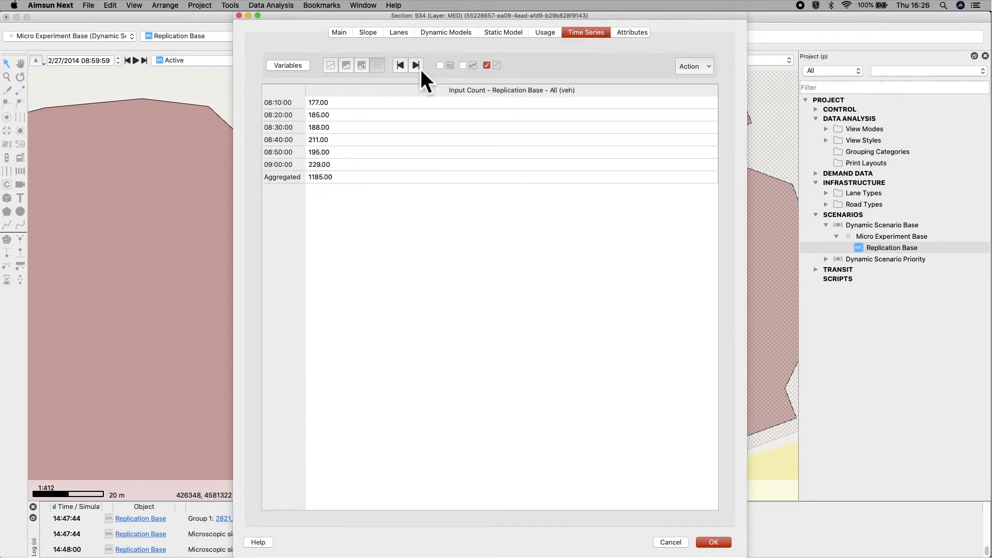
pyautogui.click(421, 69)
pyautogui.click(420, 69)
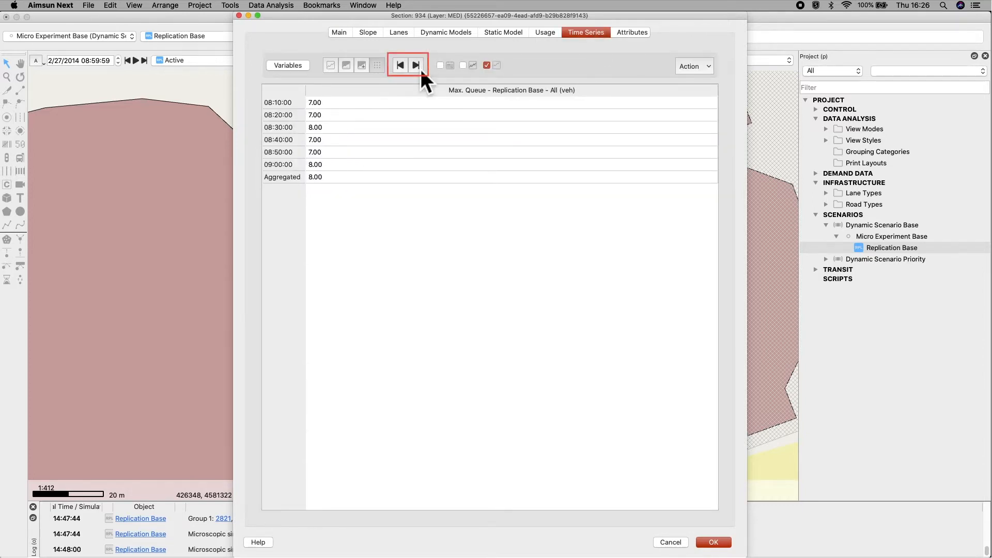
pyautogui.click(421, 69)
pyautogui.click(421, 69)
pyautogui.click(420, 69)
pyautogui.click(420, 69)
pyautogui.click(420, 69)
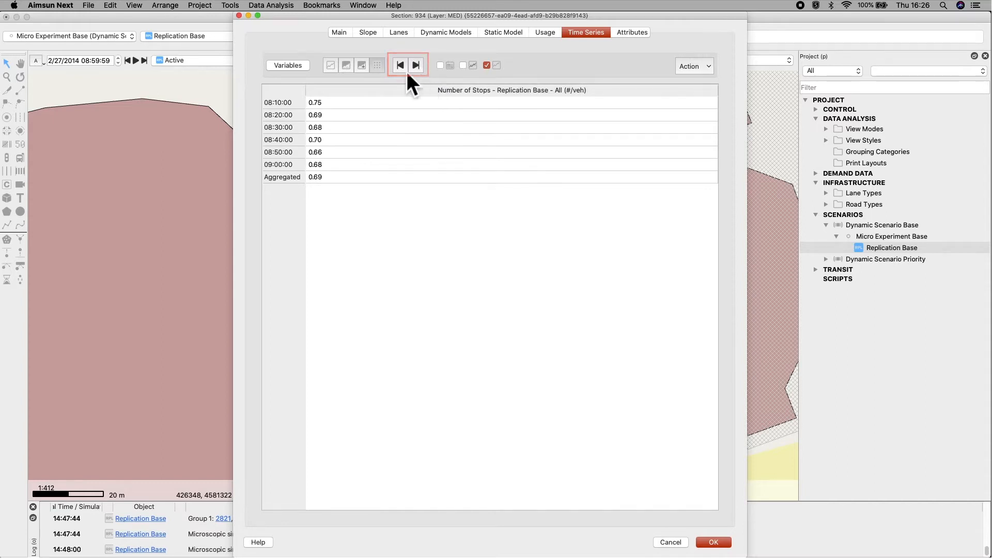
# View Number of Stops as a line graph and toggle its mean line on and off, leaving it off.
pyautogui.click(336, 70)
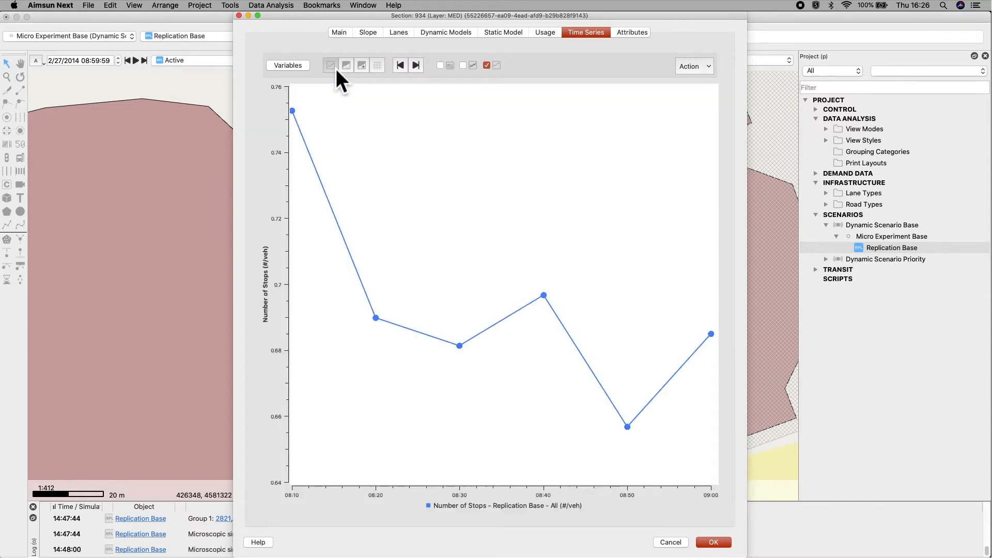
pyautogui.click(463, 66)
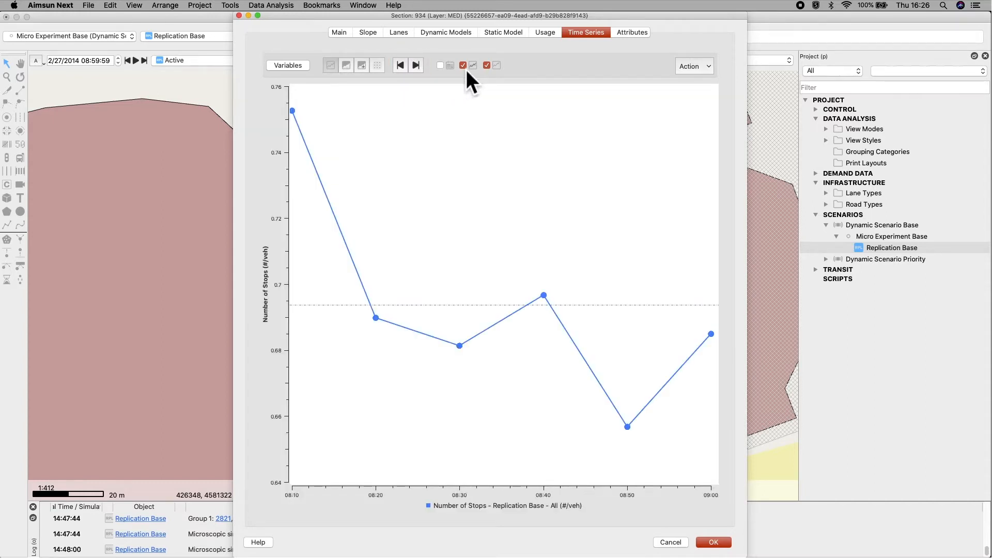
pyautogui.click(466, 70)
pyautogui.click(466, 70)
pyautogui.click(466, 70)
pyautogui.click(466, 70)
pyautogui.click(466, 70)
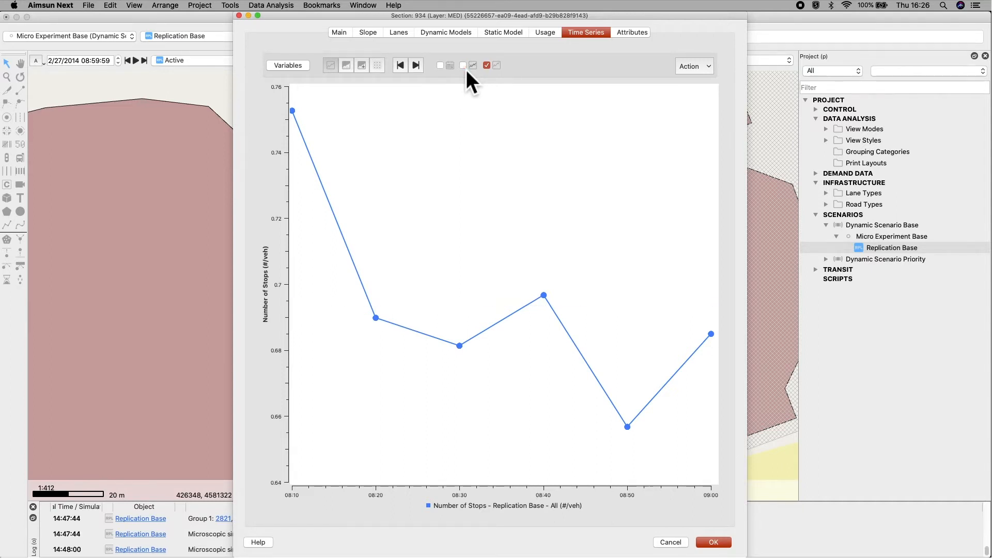
# Advance to the section's Speed graph and toggle its dashed deviation lines off and on, leaving them on.
pyautogui.click(421, 66)
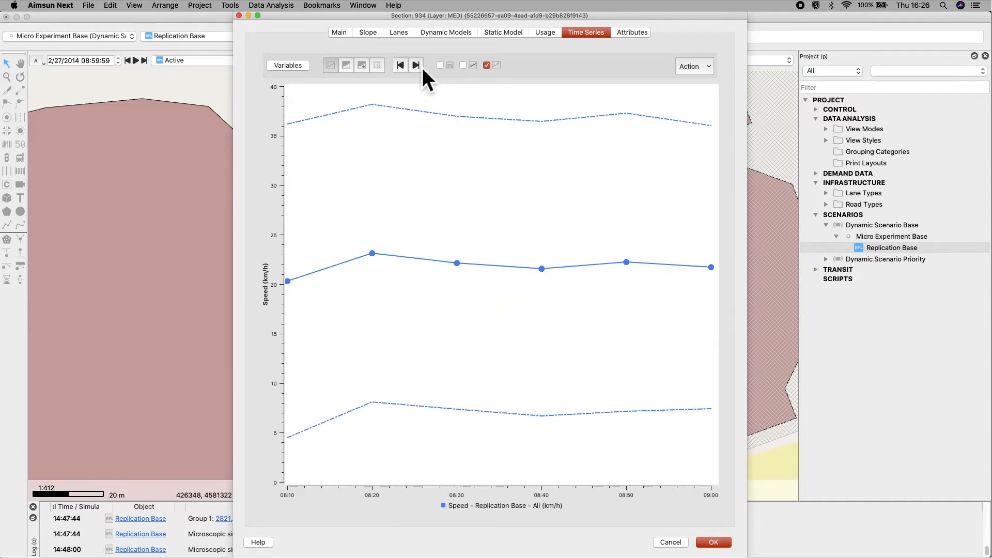
pyautogui.click(488, 68)
pyautogui.click(488, 69)
pyautogui.click(489, 69)
pyautogui.click(487, 66)
# Change the section's Speed series to Density, add a second series for Flow, and plot both on the graph.
pyautogui.click(290, 71)
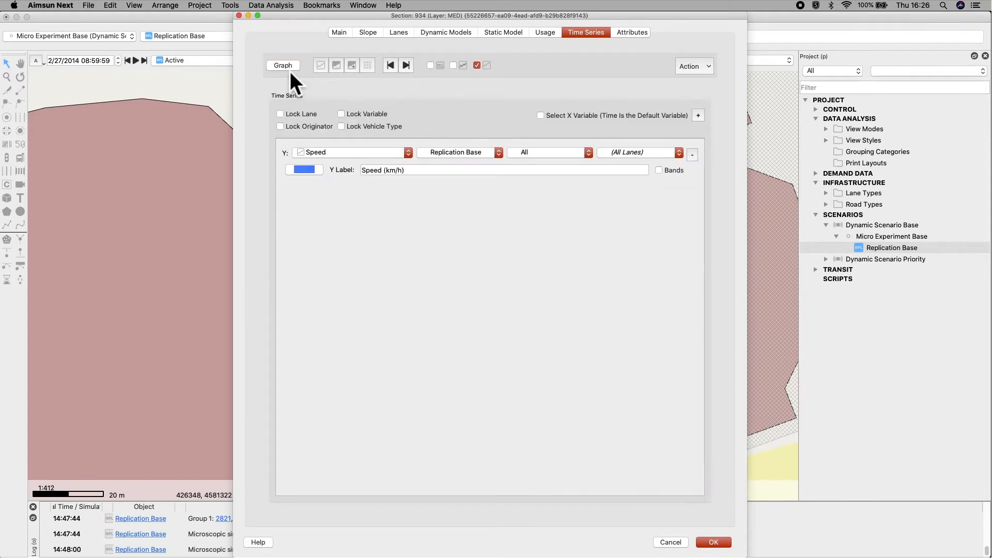
pyautogui.click(375, 157)
pyautogui.click(361, 54)
pyautogui.click(700, 116)
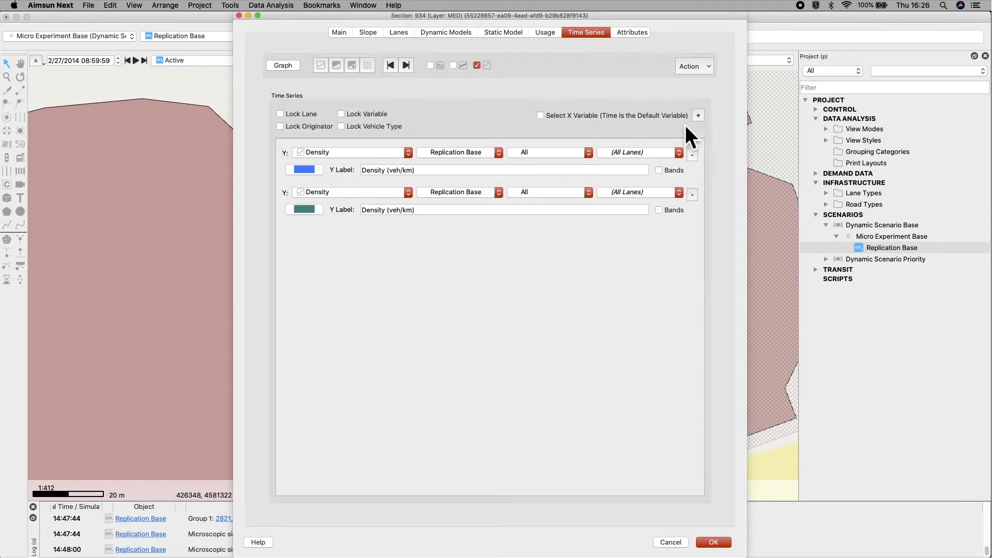
pyautogui.click(385, 196)
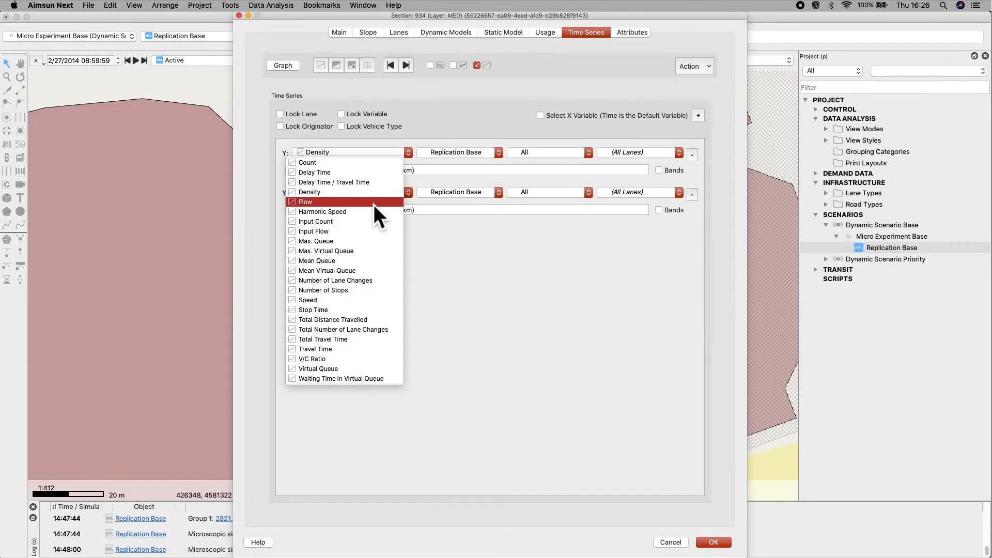
pyautogui.click(374, 202)
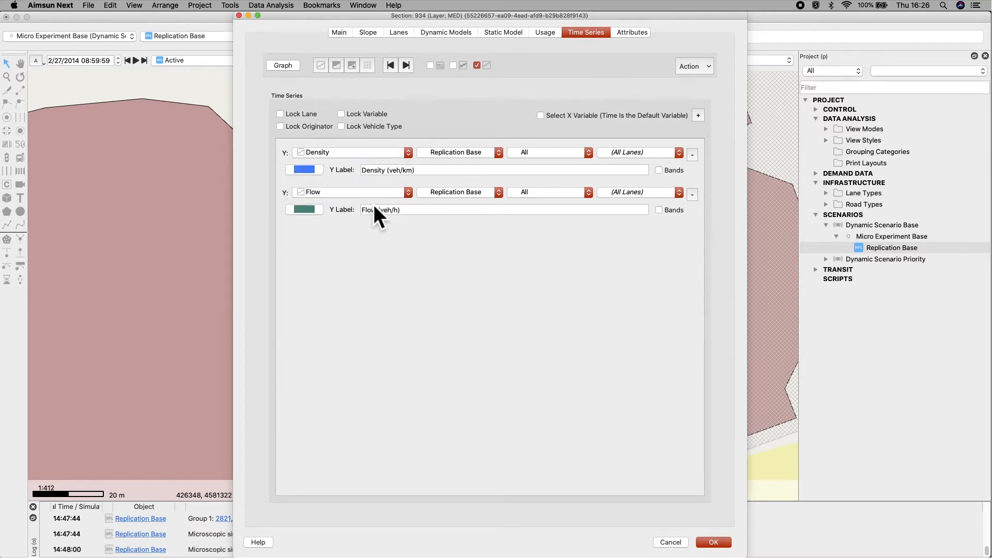
pyautogui.click(298, 65)
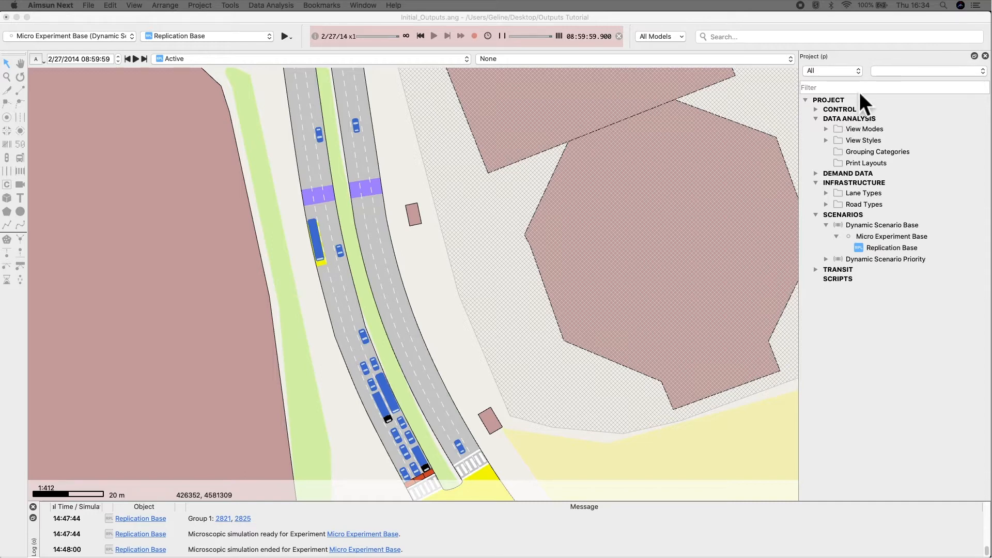
# Find node 2062 by its ID, centre the map on it, and close the search results.
pyautogui.click(771, 39)
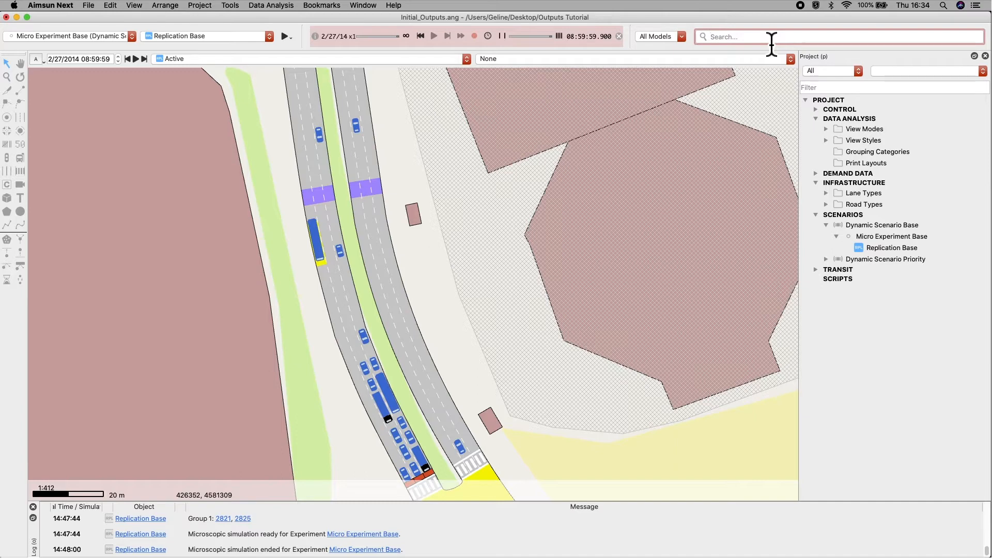
pyautogui.write('2062')
pyautogui.press('Return')
pyautogui.click(506, 240)
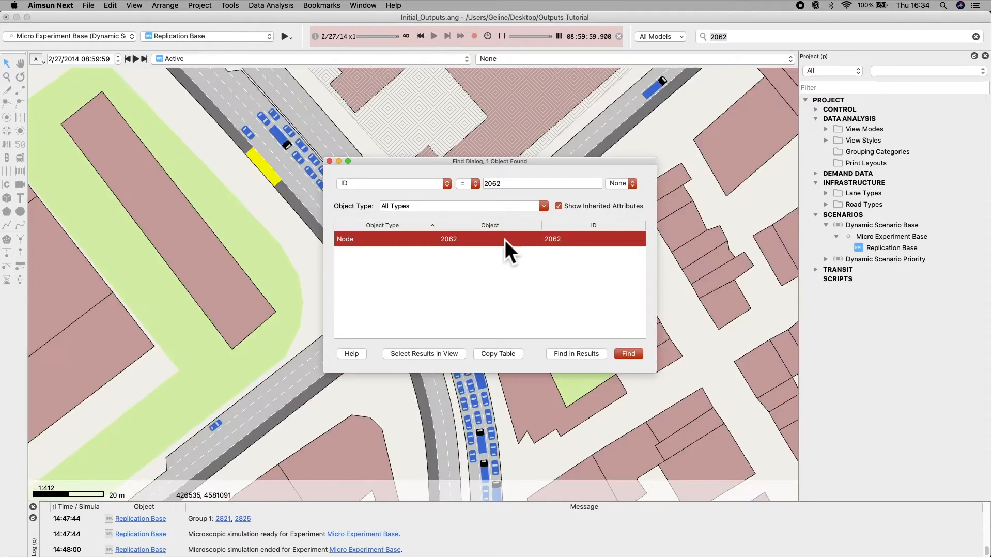
pyautogui.moveTo(471, 166); pyautogui.dragTo(748, 170)
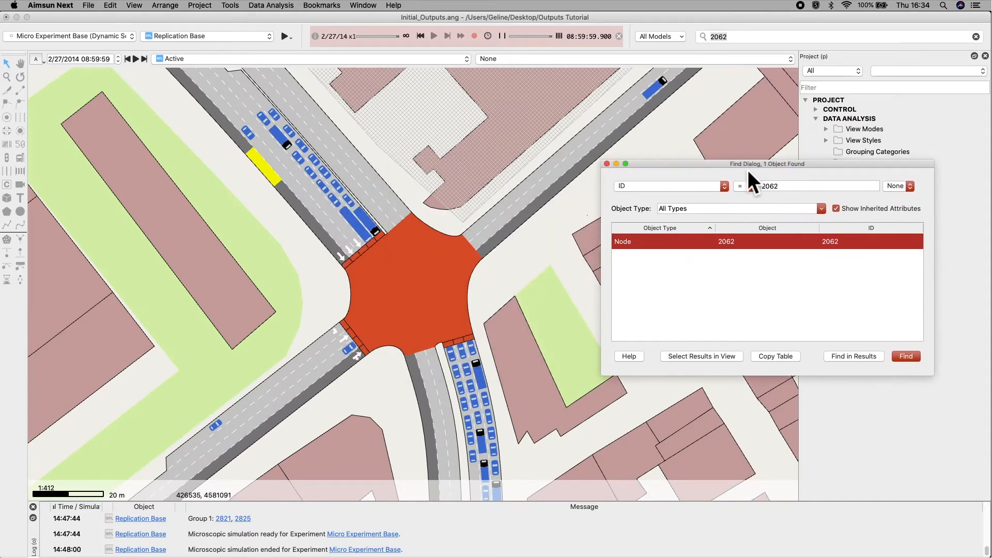
pyautogui.click(607, 165)
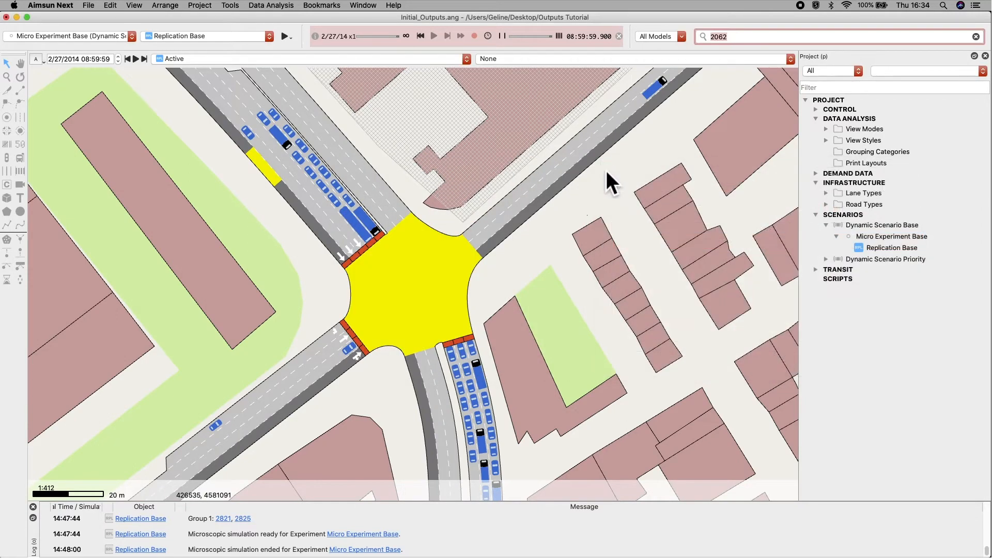
# Open the Time Series Viewer beside node 2062 and select the three sections that enter the node.
pyautogui.click(271, 5)
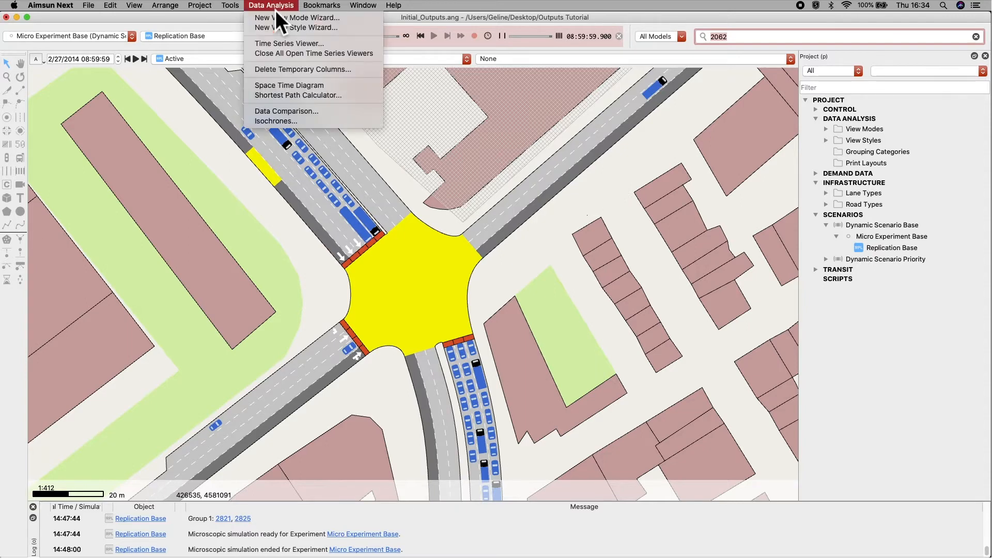
pyautogui.click(337, 47)
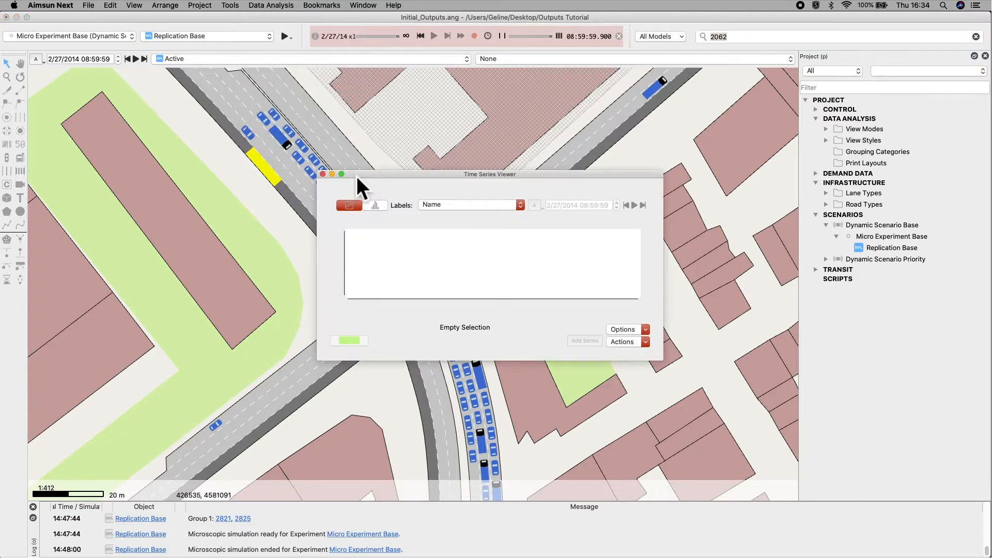
pyautogui.moveTo(357, 174); pyautogui.dragTo(599, 101)
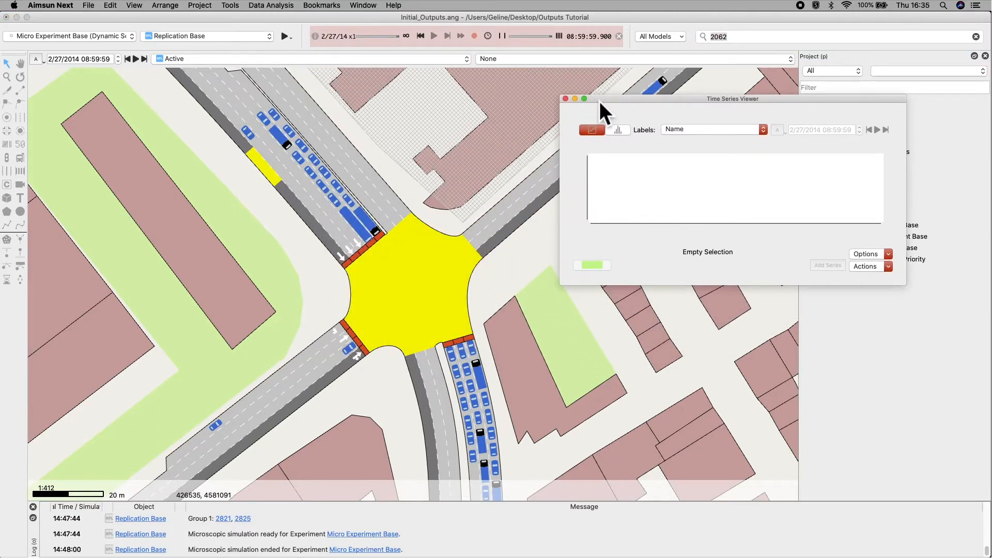
pyautogui.click(334, 222)
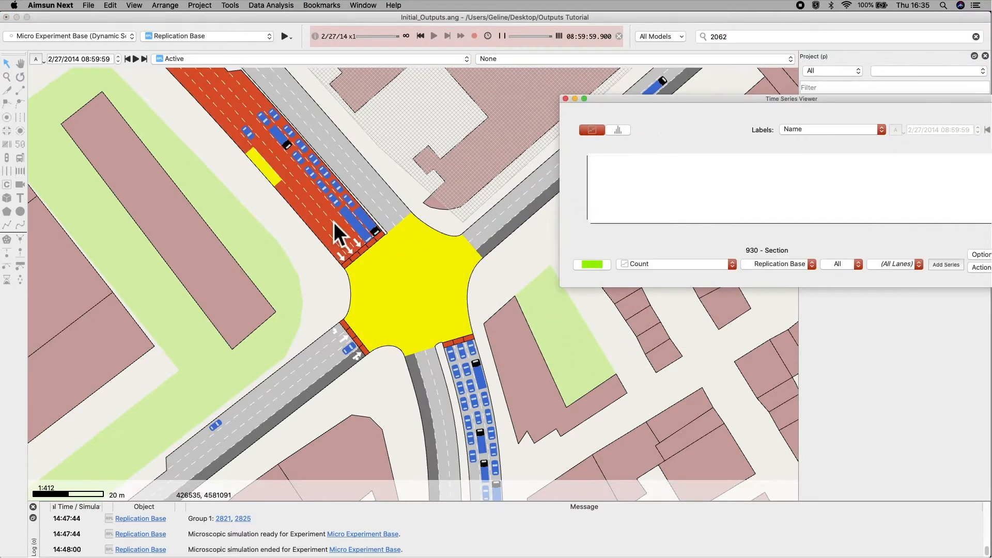
pyautogui.keyDown('shift'); pyautogui.click(338, 361); pyautogui.keyUp('shift')
pyautogui.keyDown('shift'); pyautogui.click(476, 363); pyautogui.keyUp('shift')
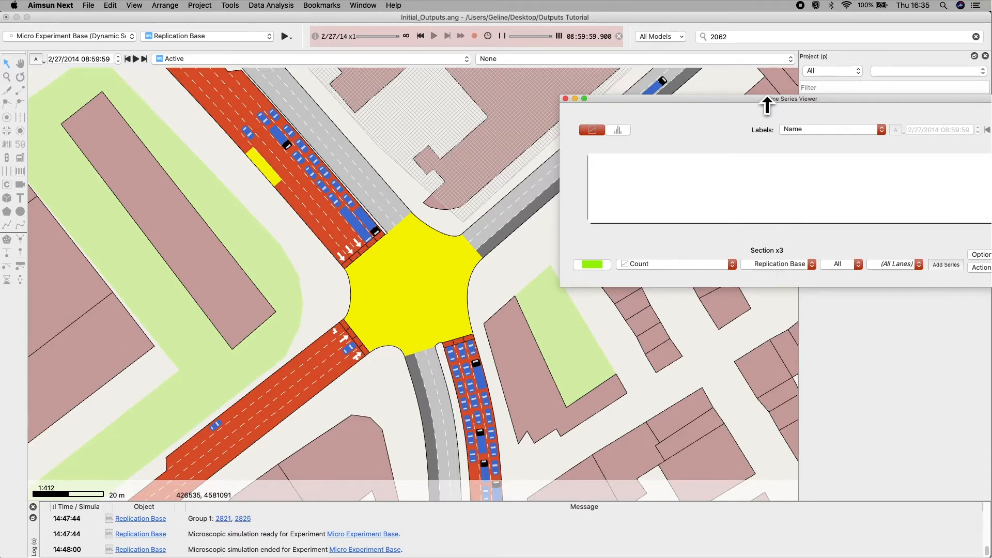
pyautogui.moveTo(760, 101); pyautogui.dragTo(711, 86)
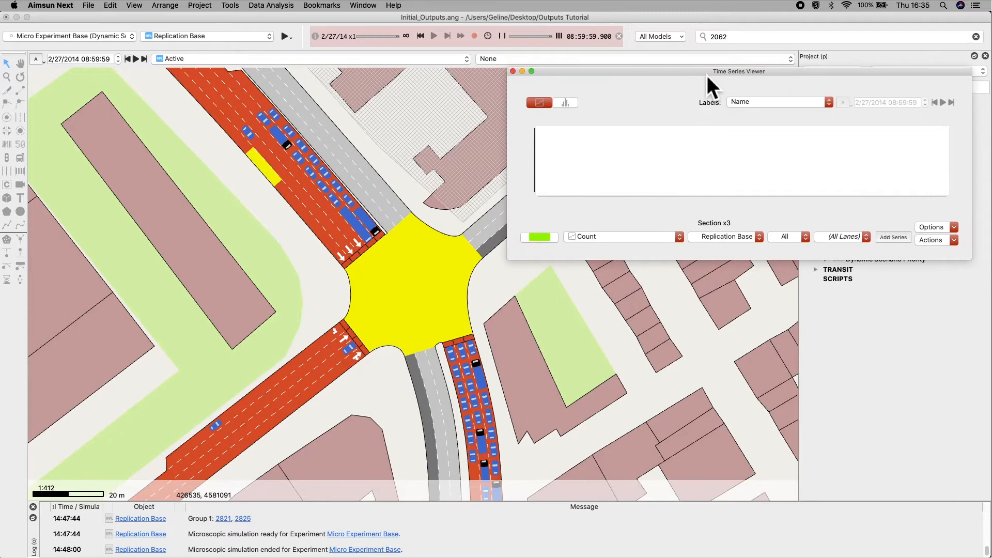
# Add Delay Time series for all vehicle types of Replication Base on the selected sections and enlarge the viewer vertically.
pyautogui.click(646, 242)
pyautogui.click(625, 253)
pyautogui.click(795, 237)
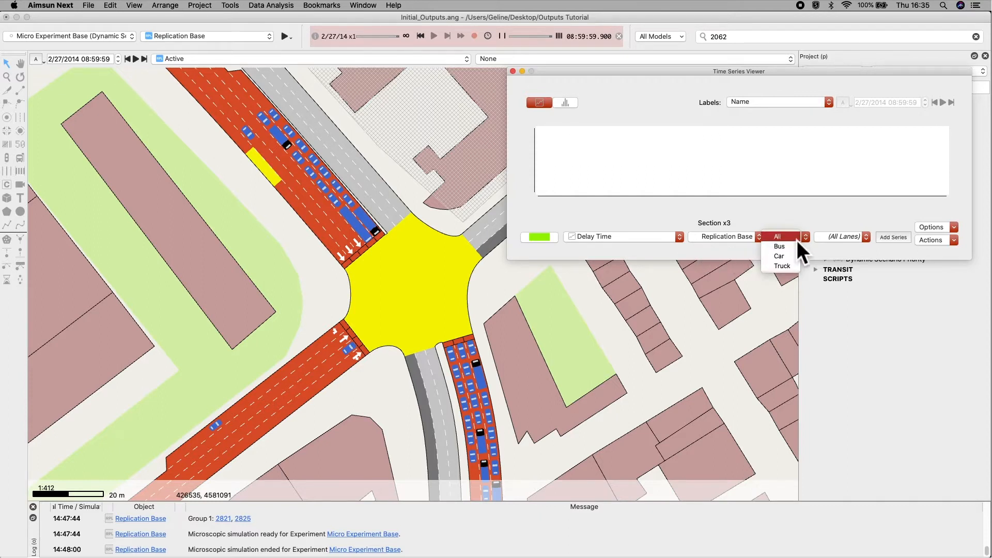
pyautogui.click(796, 240)
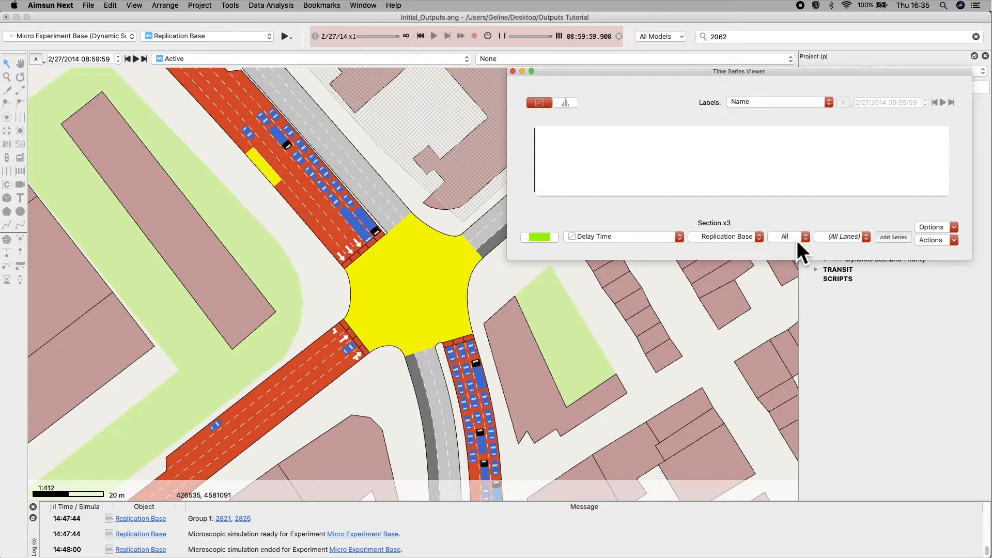
pyautogui.click(891, 241)
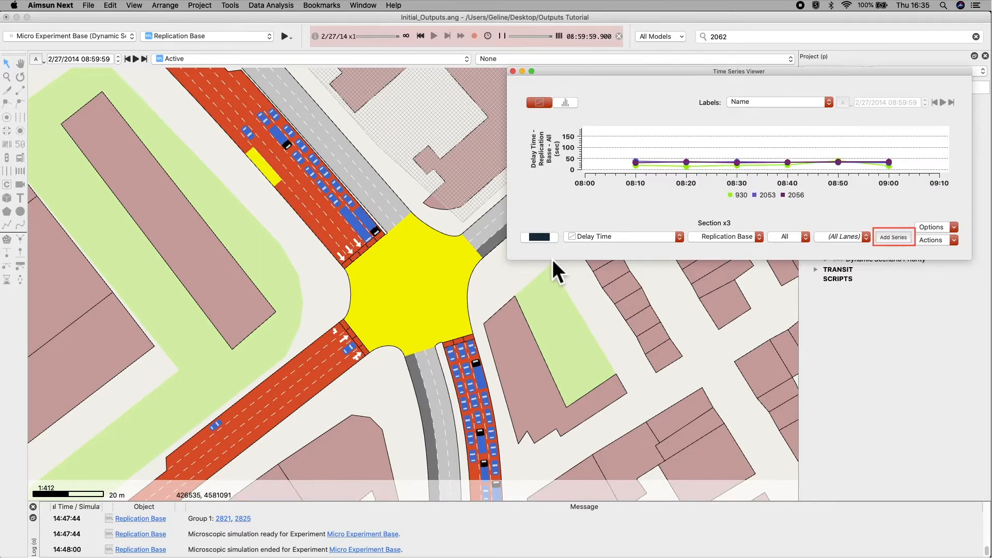
pyautogui.moveTo(553, 260); pyautogui.dragTo(559, 401)
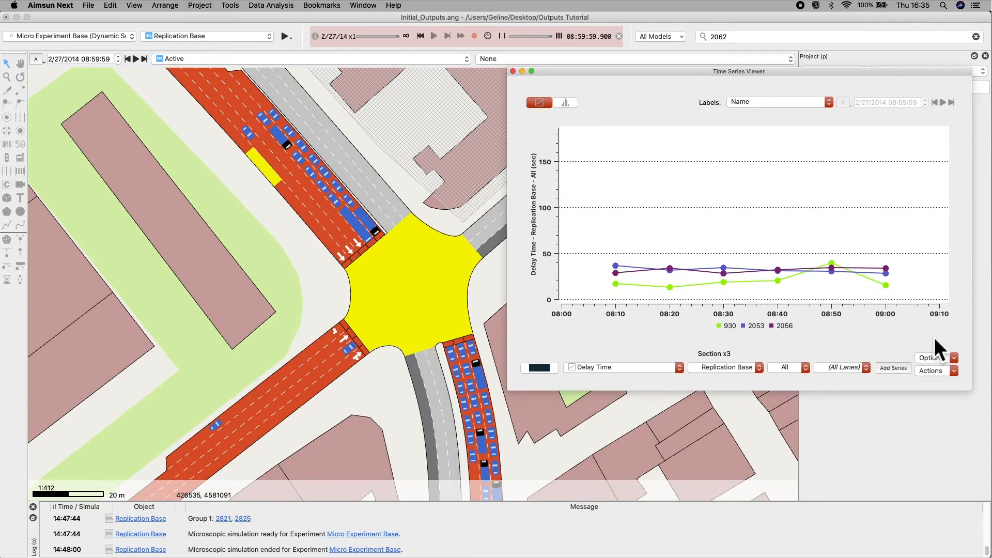
# Apply Auto Scale to the delay time graph and switch it to a bar chart comparing the three sections.
pyautogui.click(938, 372)
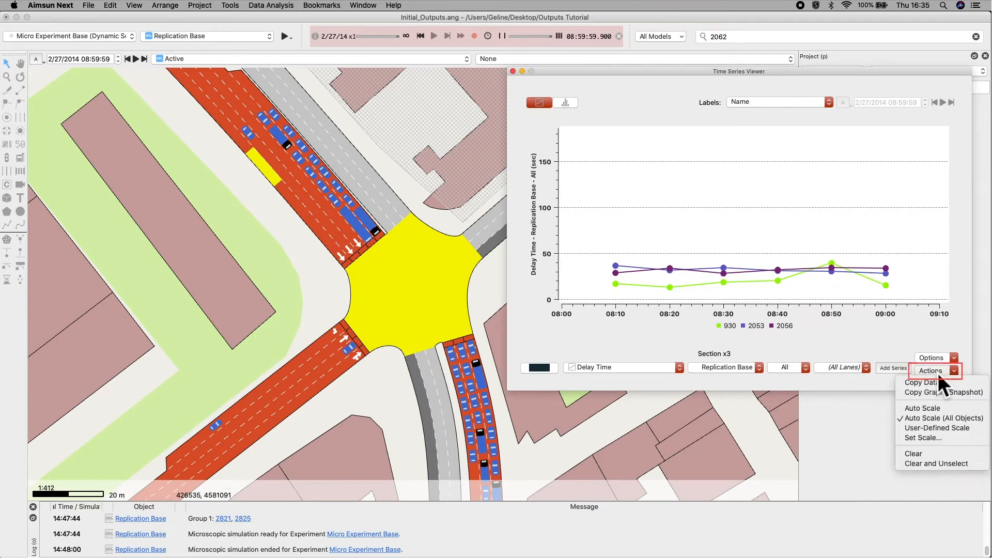
pyautogui.click(932, 409)
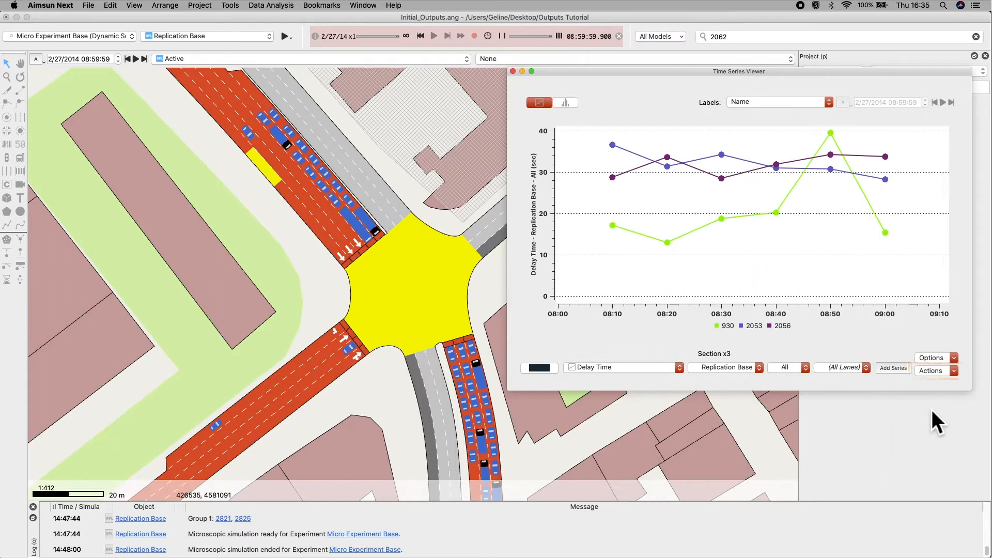
pyautogui.click(569, 107)
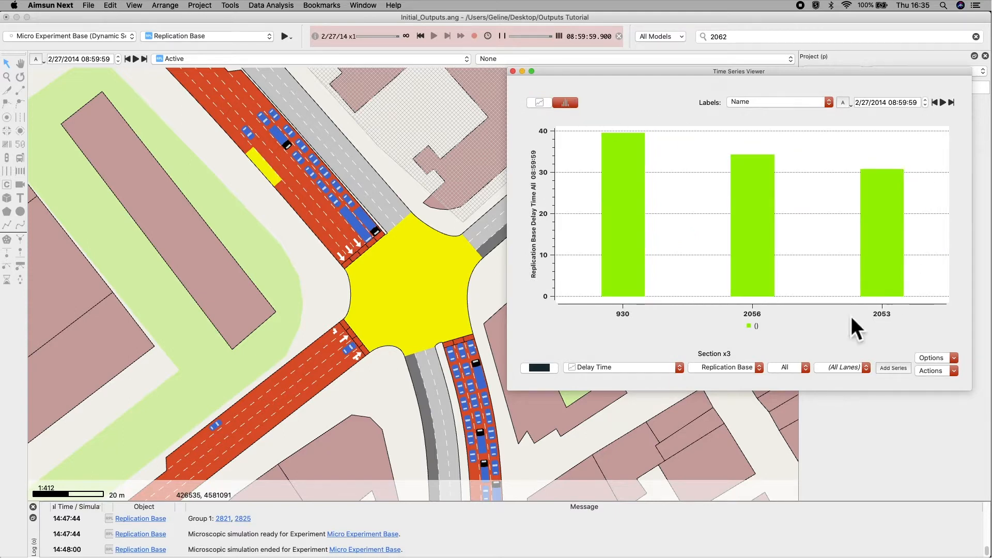
# Examine the sections' delay time bar chart at different time intervals and as aggregated values.
pyautogui.click(937, 103)
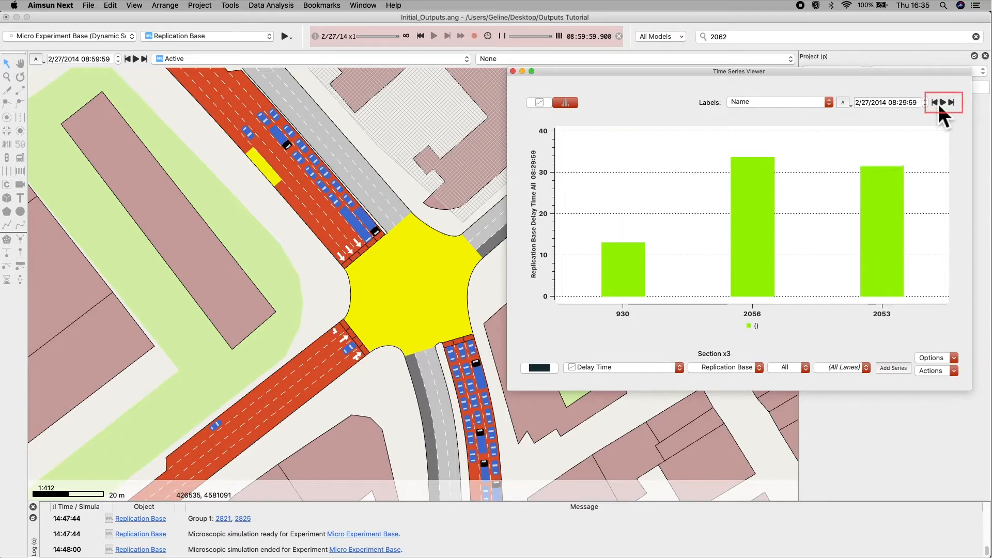
pyautogui.click(937, 104)
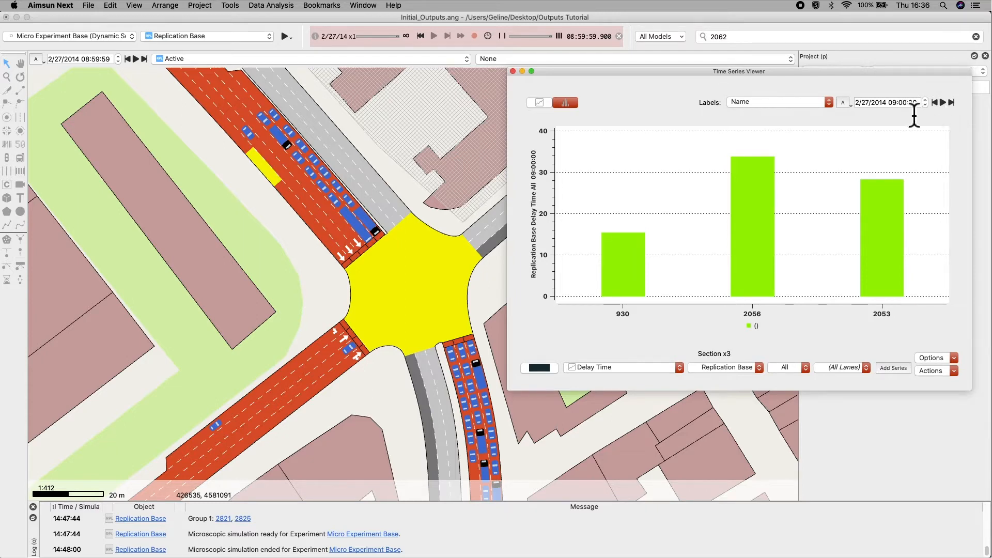
pyautogui.click(847, 107)
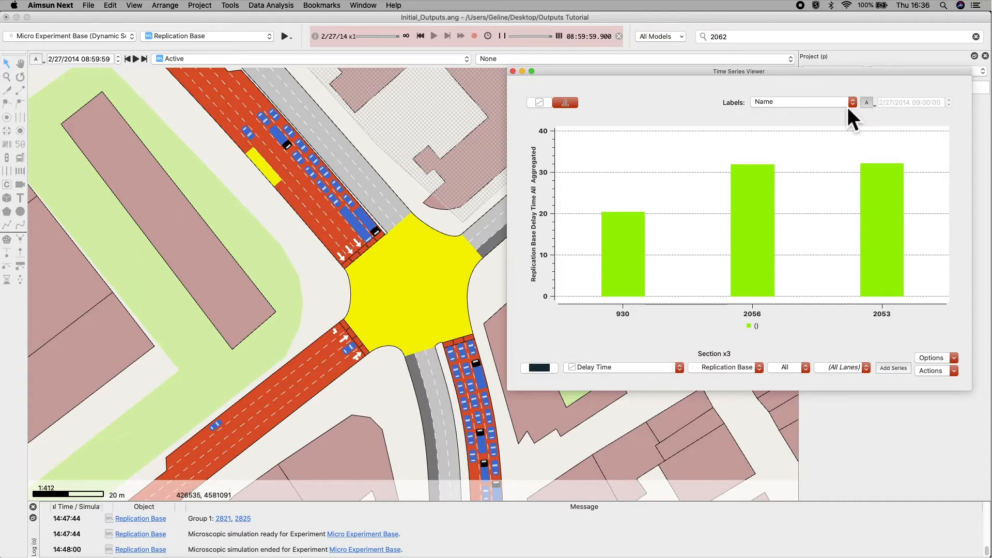
pyautogui.click(848, 107)
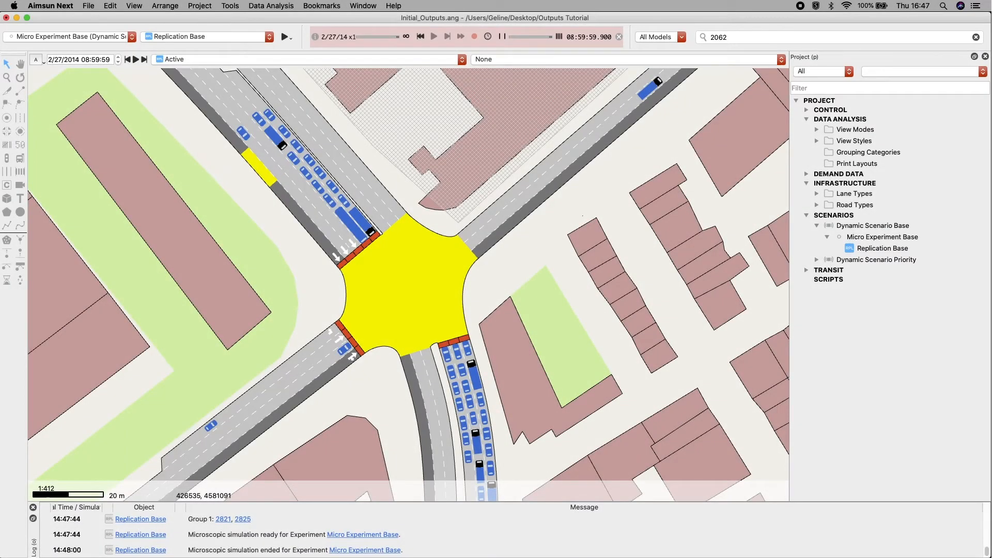
# Expand the View Modes folder under Data Analysis and look through its PARAMETERS and CALIBRATION view modes.
pyautogui.click(839, 101)
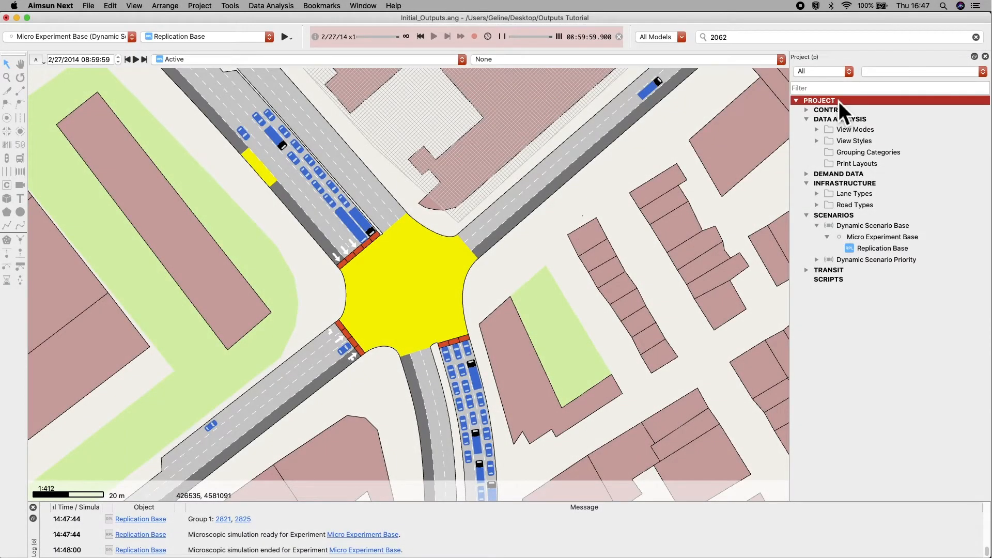
pyautogui.click(885, 121)
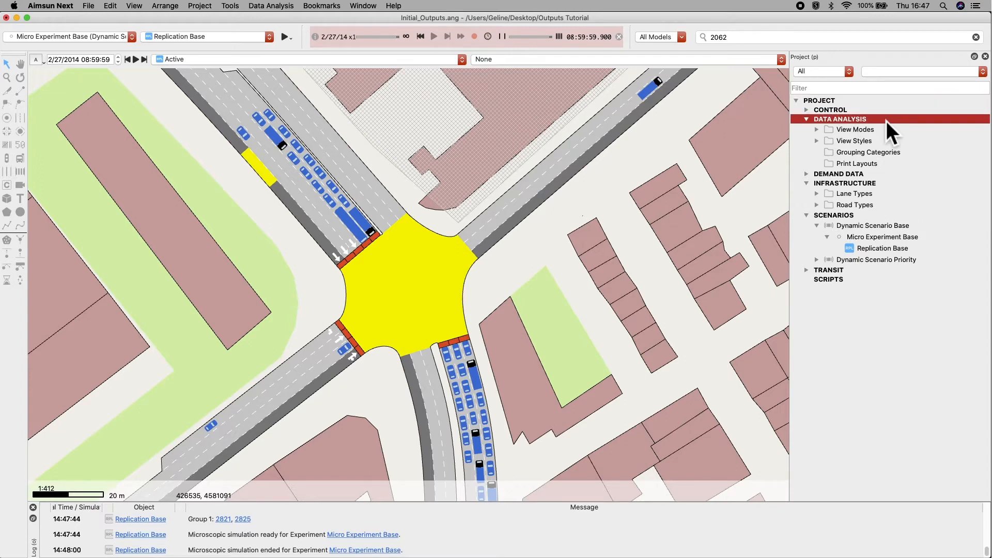
pyautogui.click(818, 133)
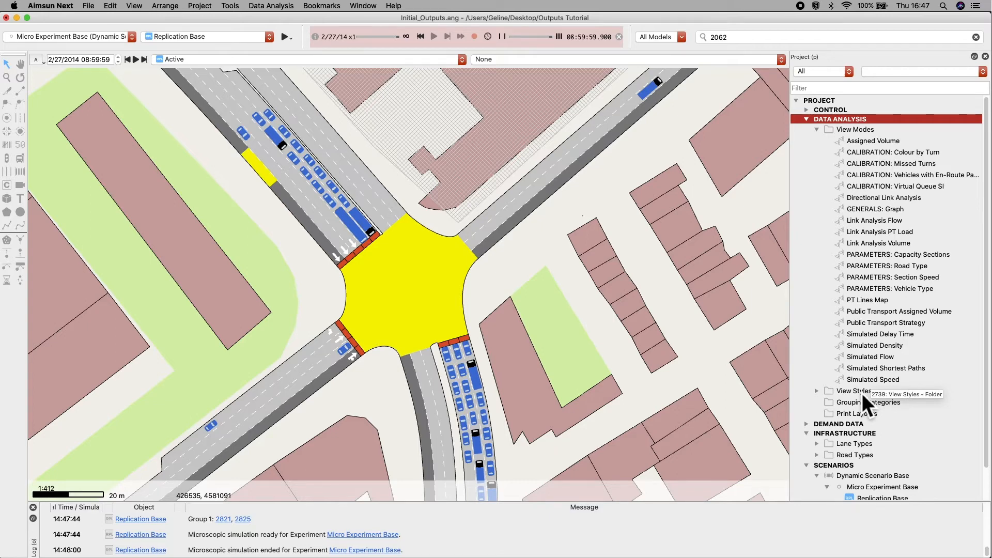
pyautogui.click(930, 259)
pyautogui.click(934, 289)
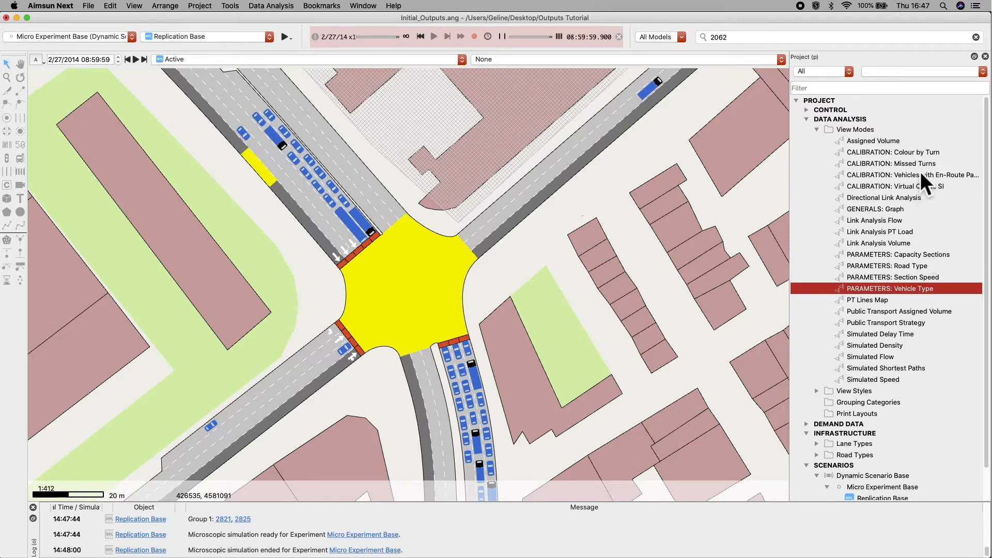
pyautogui.click(923, 153)
pyautogui.click(931, 185)
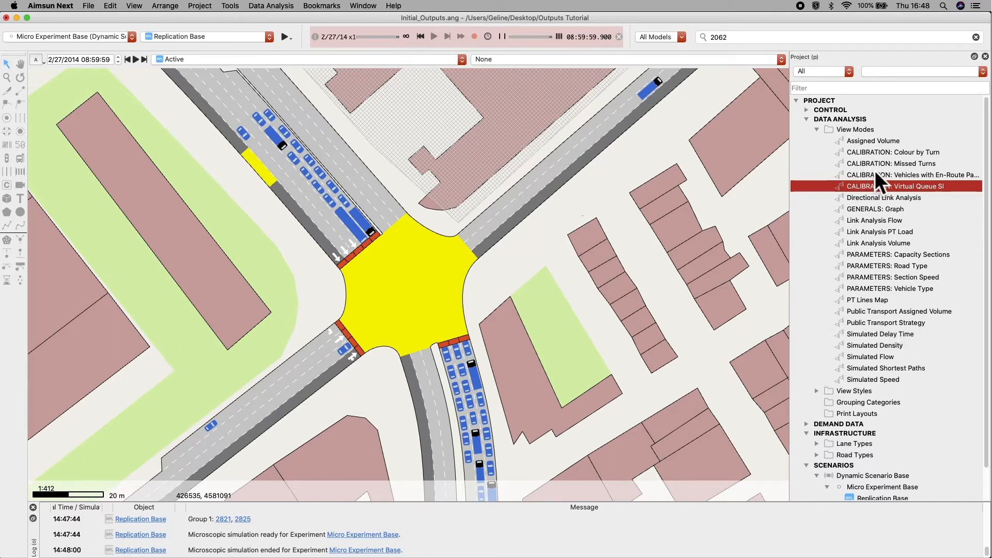
# Generate the default view modes from the project's View Modes folder.
pyautogui.click(866, 131)
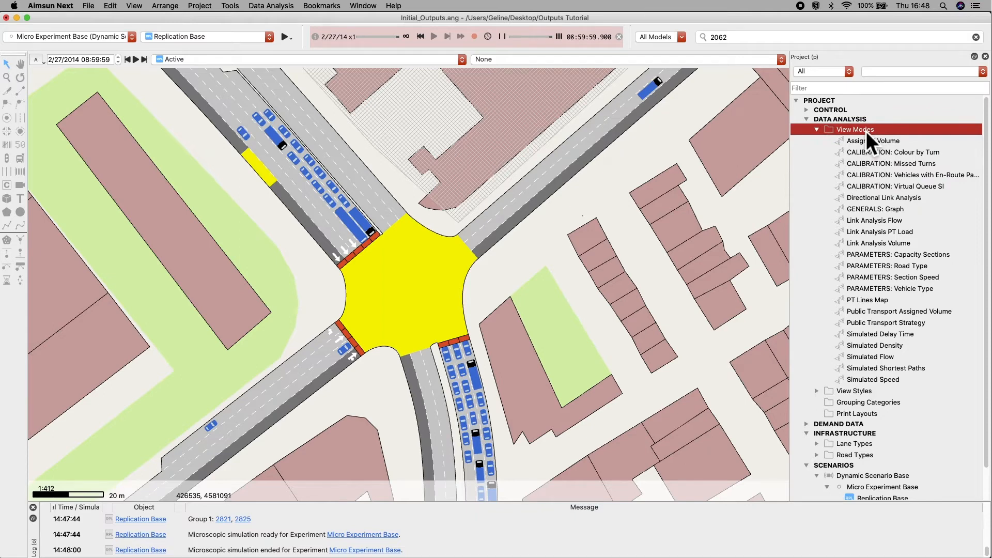
pyautogui.rightClick(885, 133)
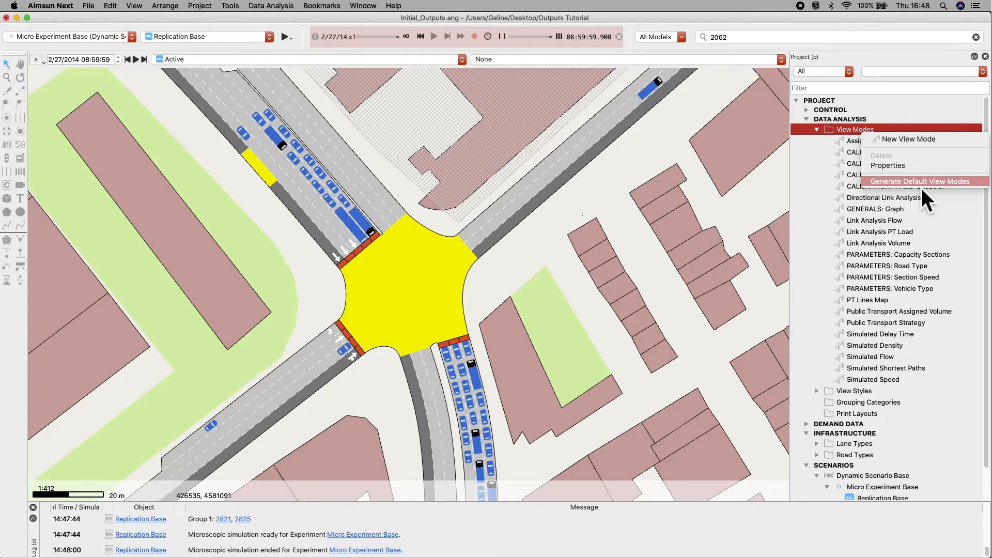
pyautogui.click(921, 186)
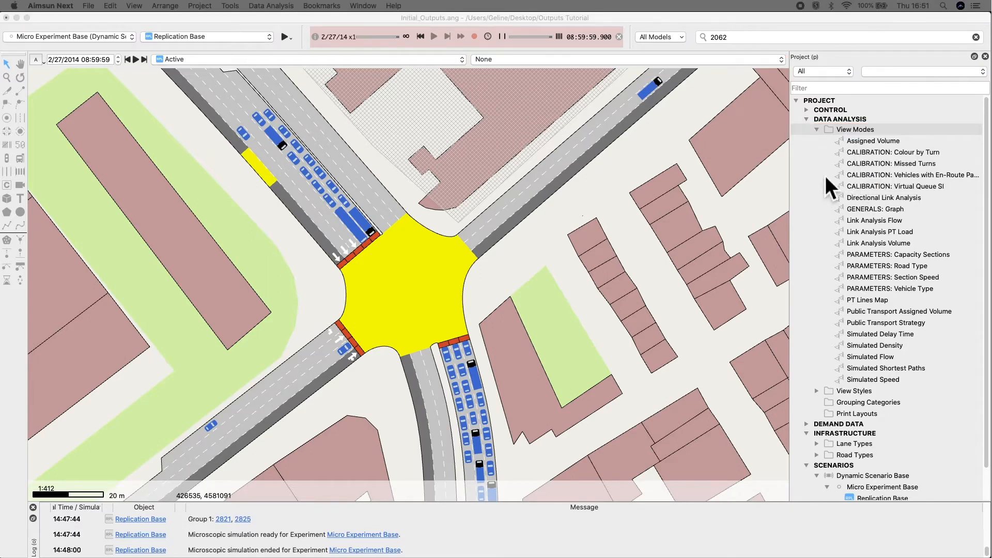
# Display the Legend window, dock it together with the Project window and bring the Legend to the front.
pyautogui.click(368, 6)
pyautogui.moveTo(405, 46)
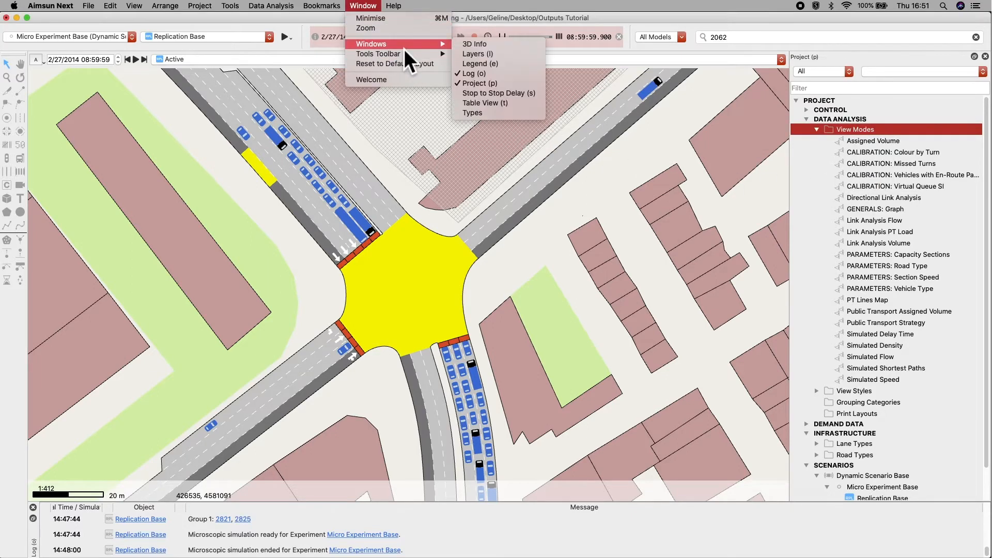
pyautogui.click(527, 64)
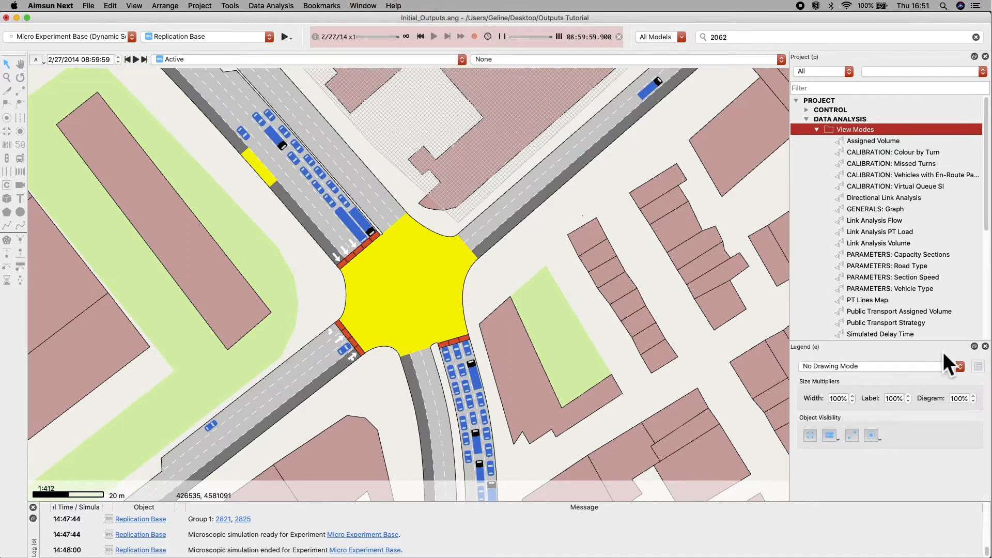
pyautogui.moveTo(943, 352); pyautogui.dragTo(926, 293)
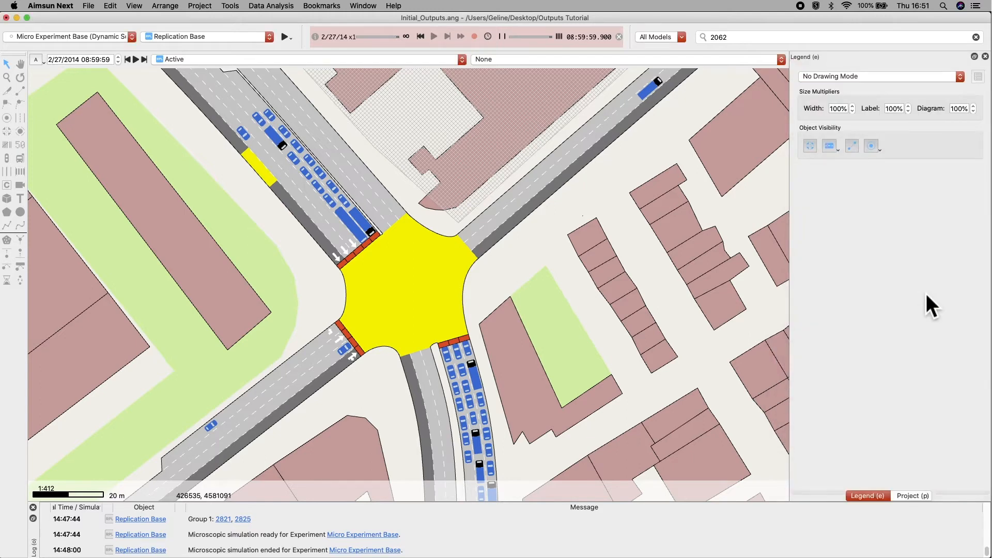
pyautogui.click(904, 496)
pyautogui.click(880, 497)
# Apply the PARAMETERS: Capacity Sections view mode to the whole network map and replace it with PARAMETERS: Section Speed.
pyautogui.click(668, 63)
pyautogui.click(637, 165)
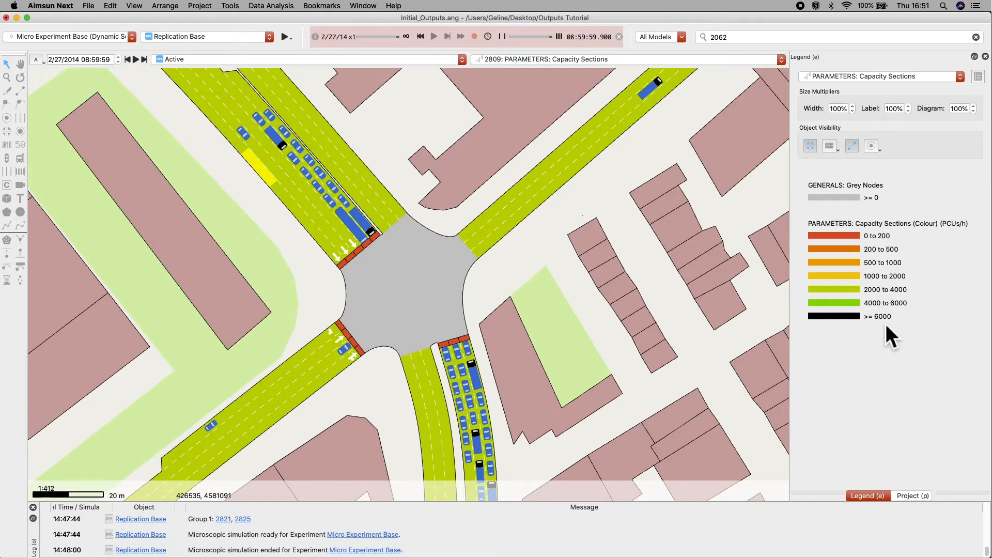
pyautogui.scroll(-10, 626, 285)
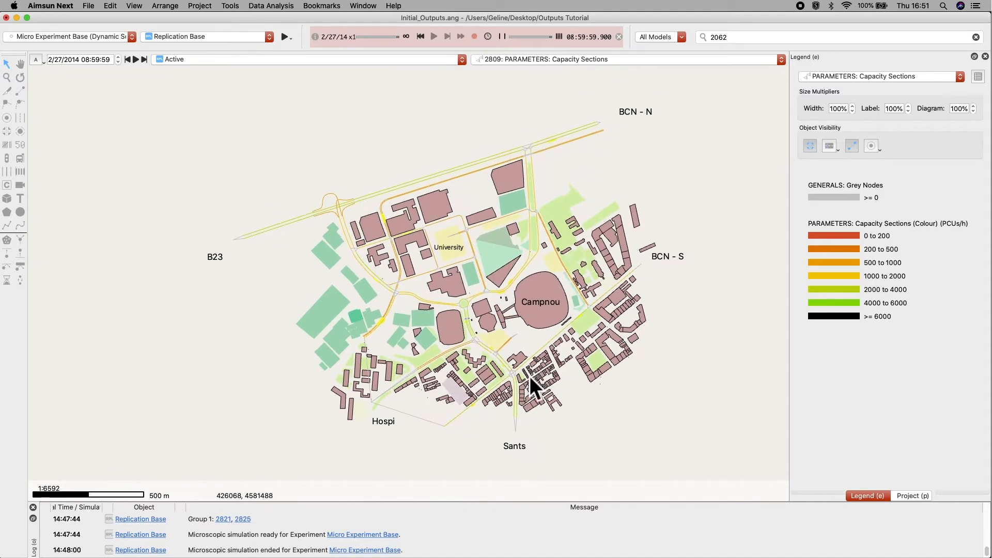
pyautogui.click(630, 60)
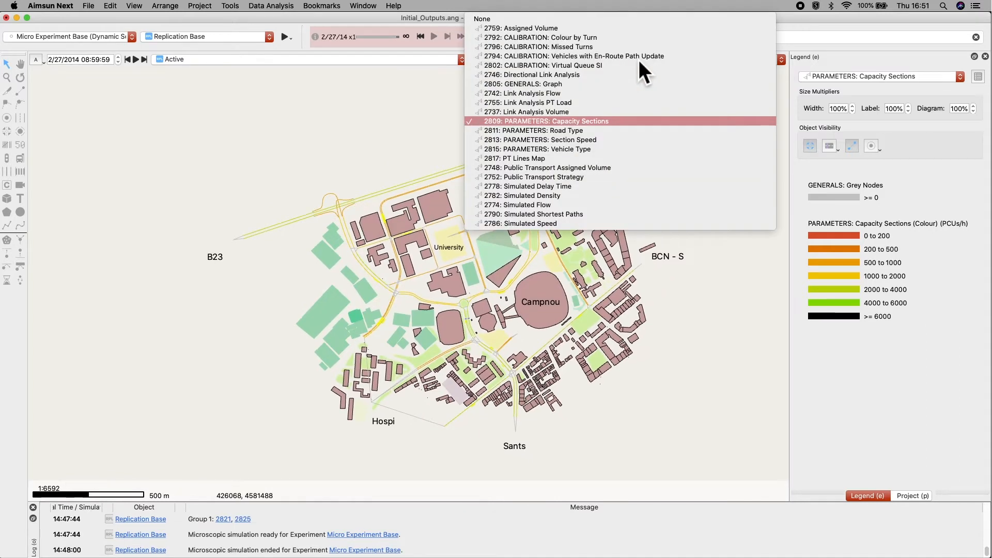
pyautogui.click(635, 140)
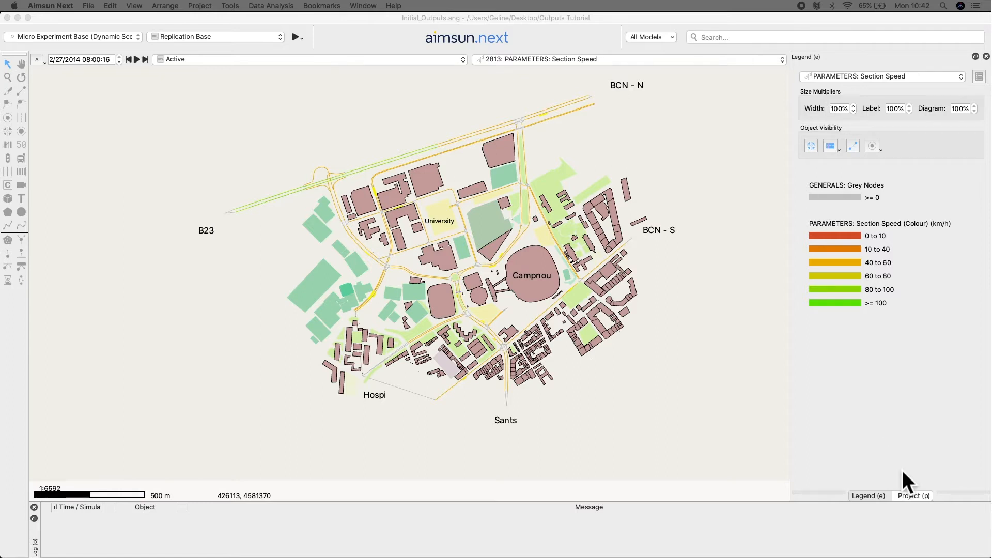
# Start an animated simulation run of Replication Base from the project's Dynamic Scenario Base.
pyautogui.click(918, 496)
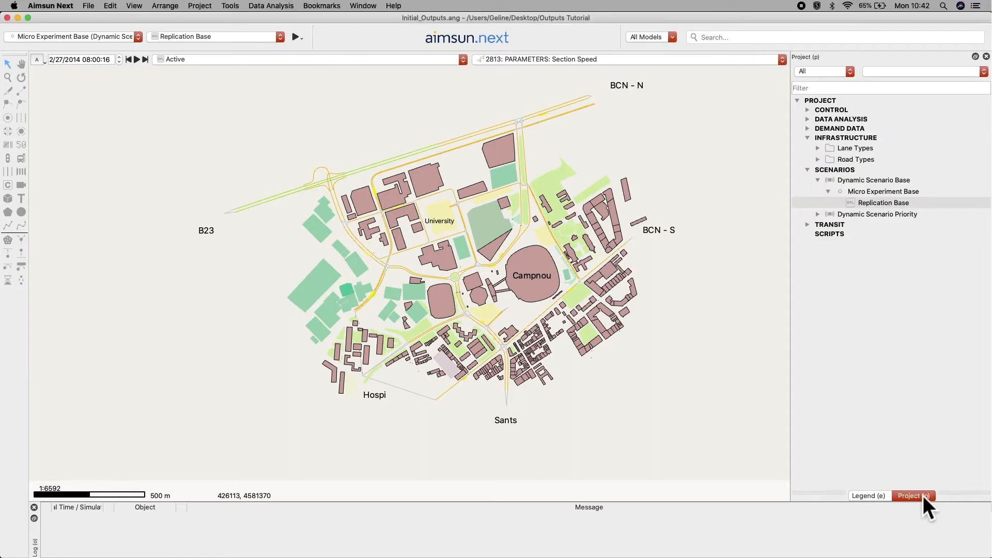
pyautogui.rightClick(876, 206)
pyautogui.click(879, 221)
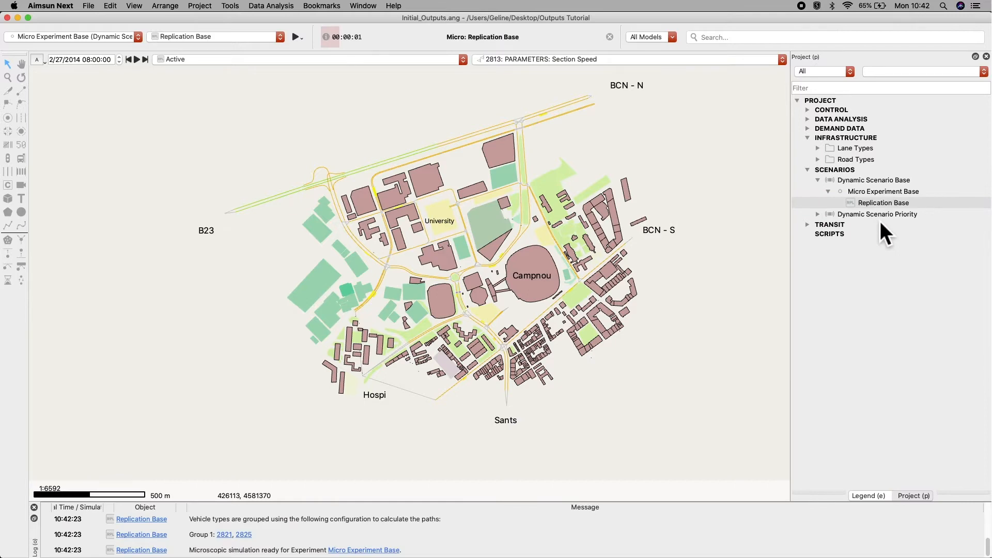
# Play the simulation with the CALIBRATION: Colour by Turn view mode at the junctions southwest of Campnou and show the legend.
pyautogui.click(700, 64)
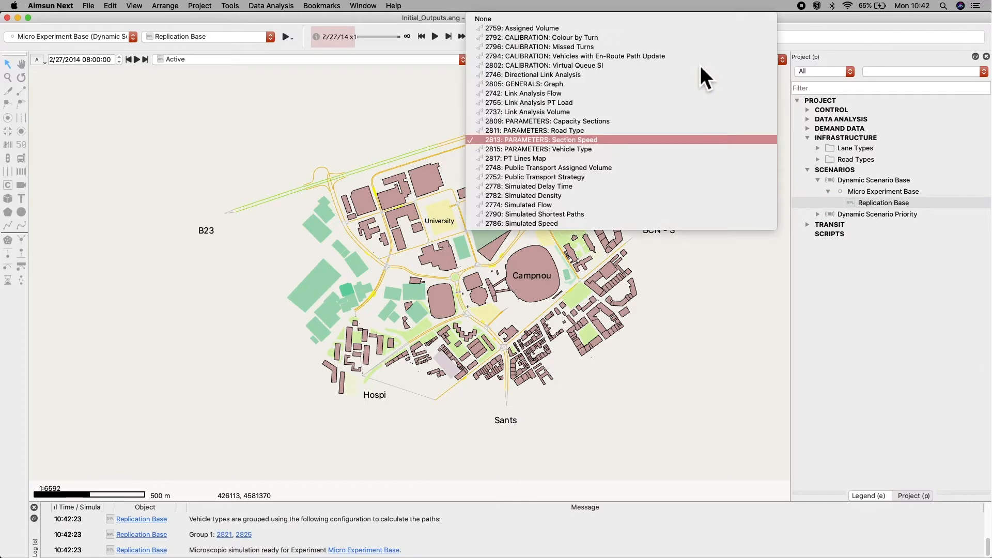
pyautogui.click(554, 42)
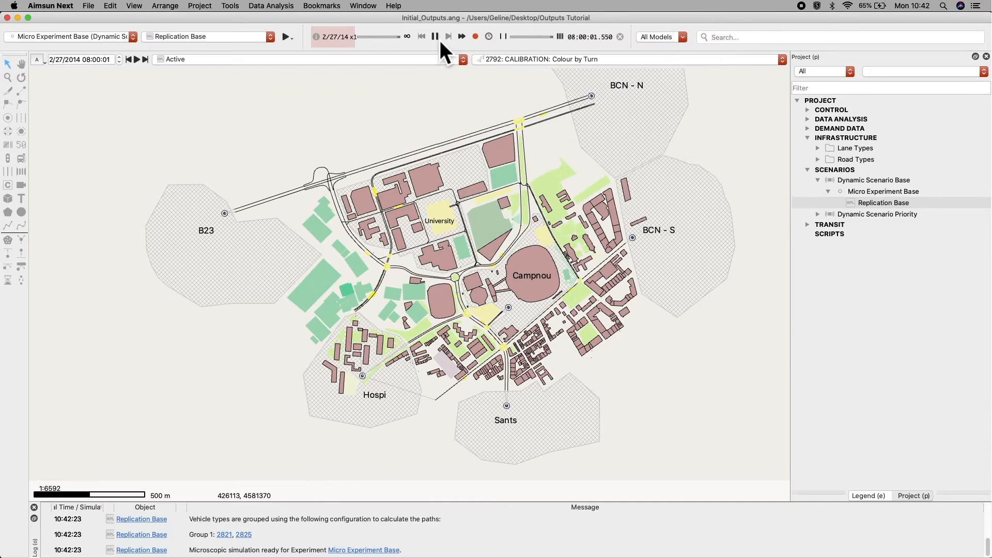
pyautogui.scroll(10, 474, 315)
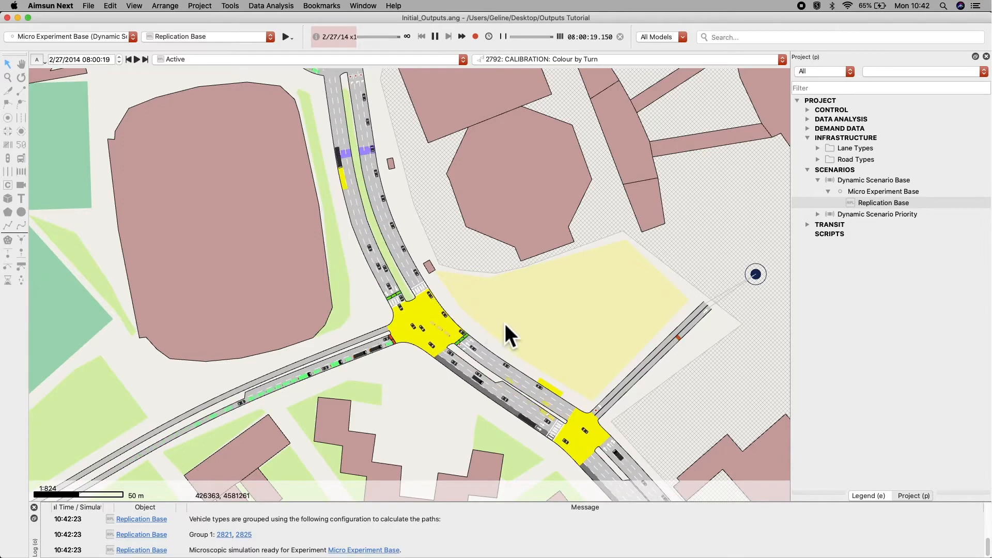
pyautogui.click(869, 496)
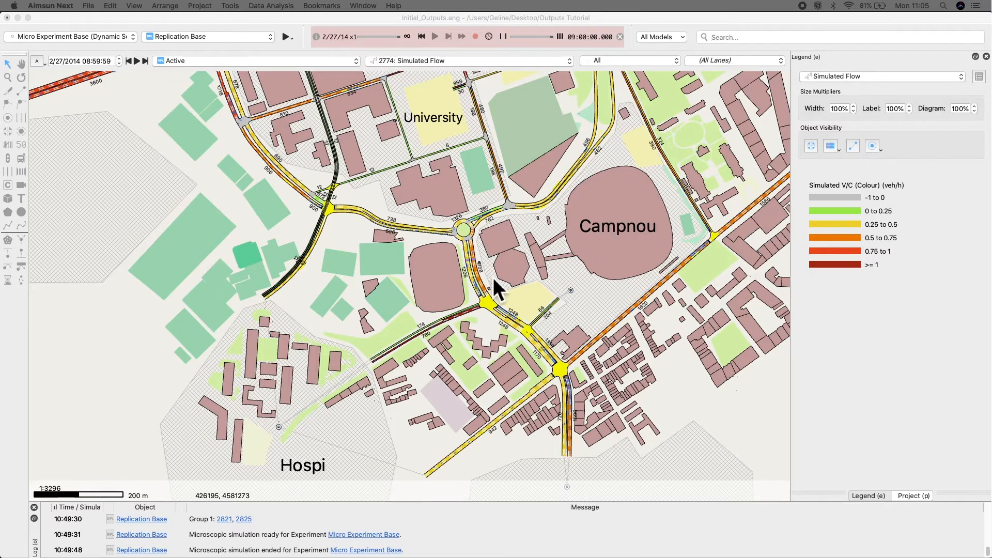
# Inspect the Simulated Flow view of the network and set its label size multiplier to 160%.
pyautogui.scroll(2, 493, 279)
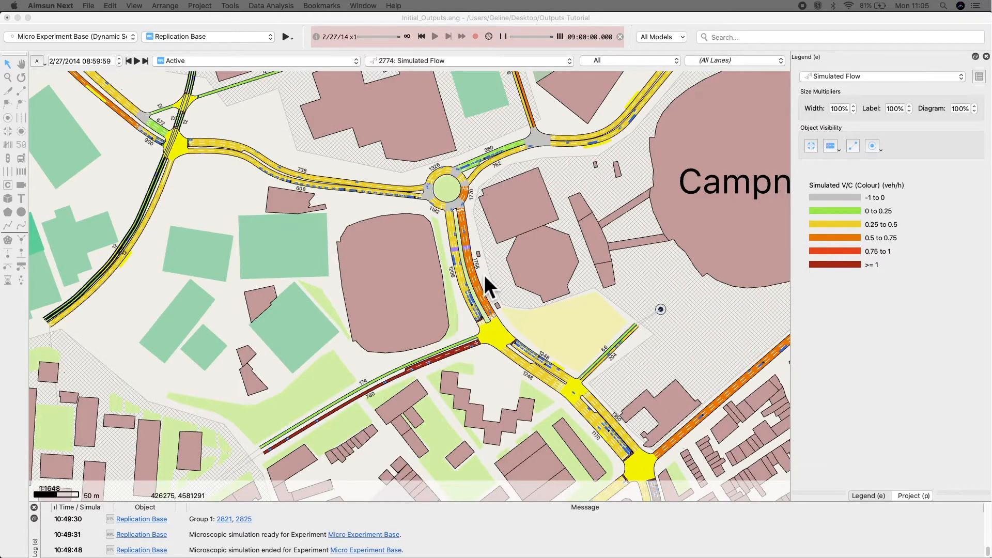
pyautogui.scroll(-4, 485, 278)
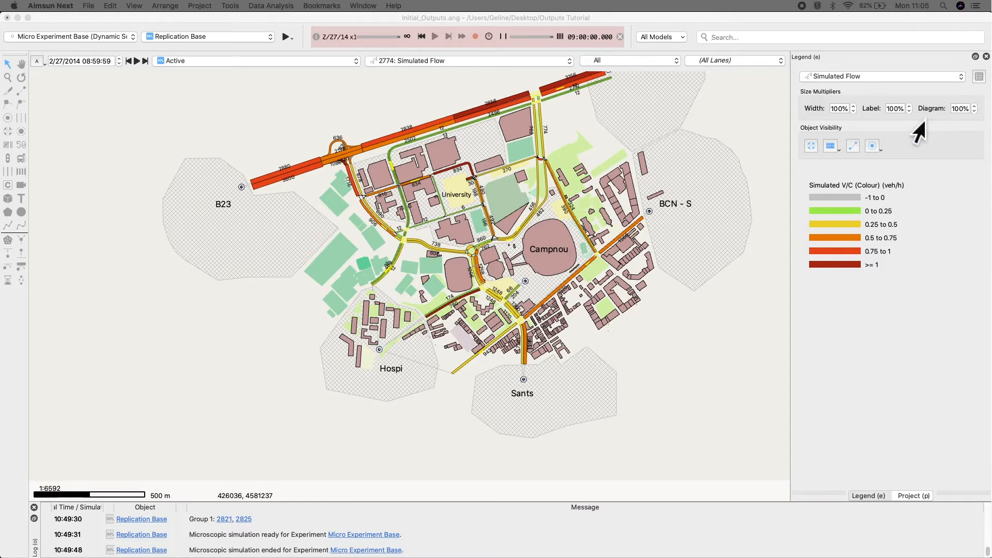
pyautogui.click(900, 109)
pyautogui.click(909, 107)
pyautogui.click(908, 106)
pyautogui.click(909, 106)
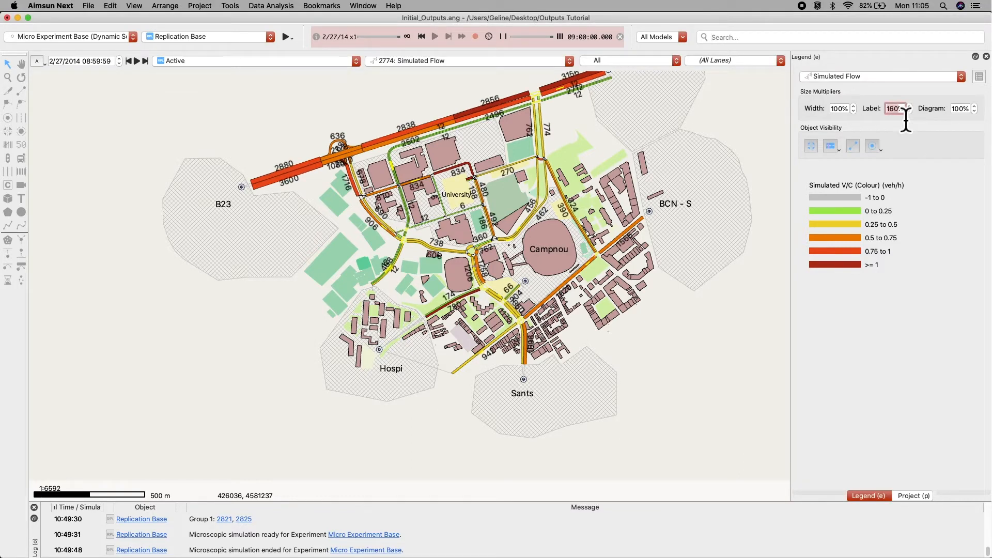
# Try a section width multiplier of 160% for the Simulated Flow view and set it to 80%.
pyautogui.click(847, 111)
pyautogui.press('Up')
pyautogui.write('100')
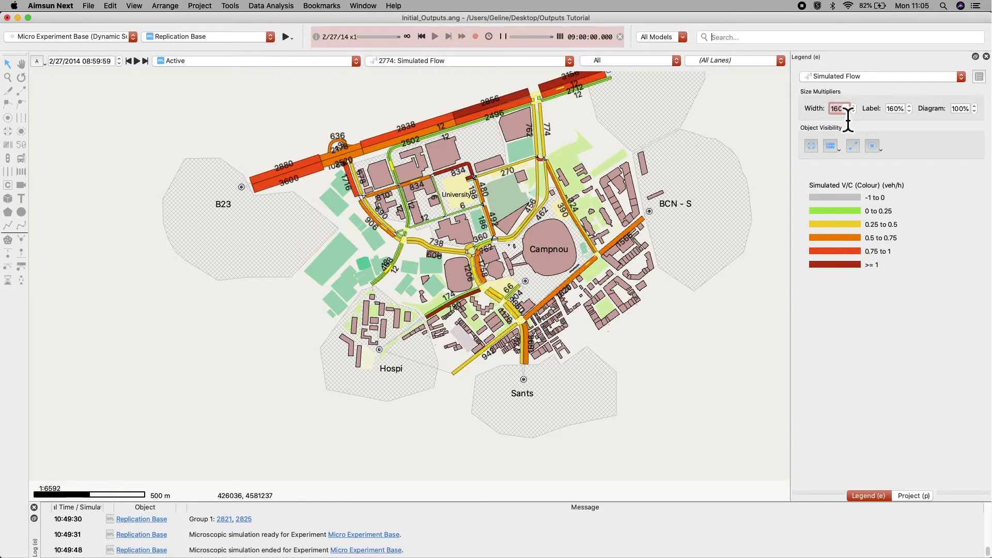
pyautogui.press('BackSpace')
pyautogui.press('BackSpace')
pyautogui.press('BackSpace')
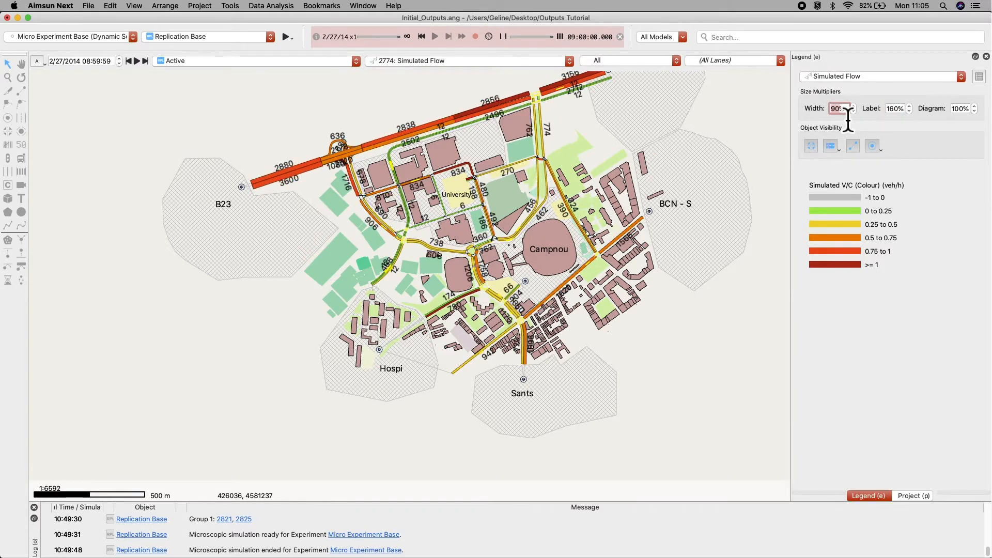
pyautogui.write('80')
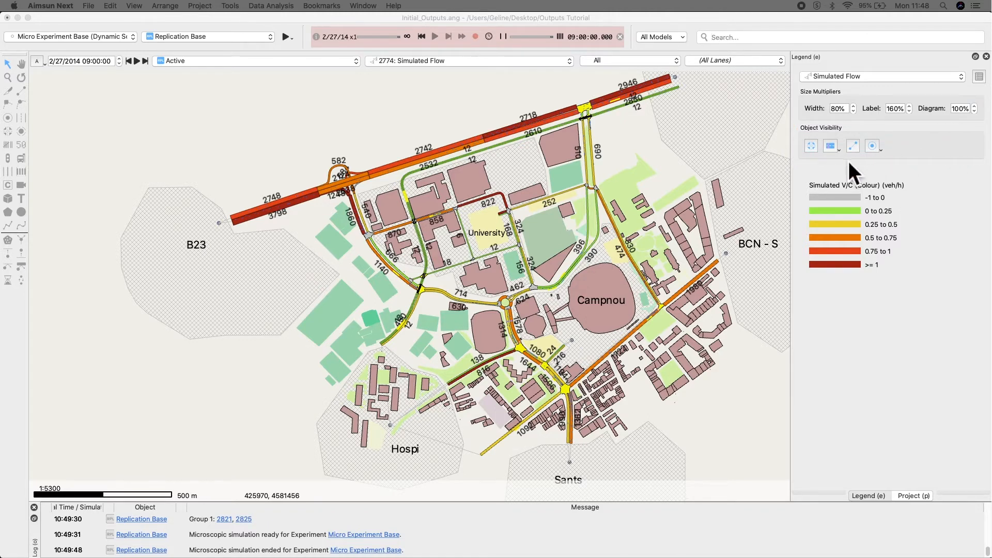
# Toggle the object visibility of nodes and sections in the legend, including the Show Detector option.
pyautogui.click(813, 150)
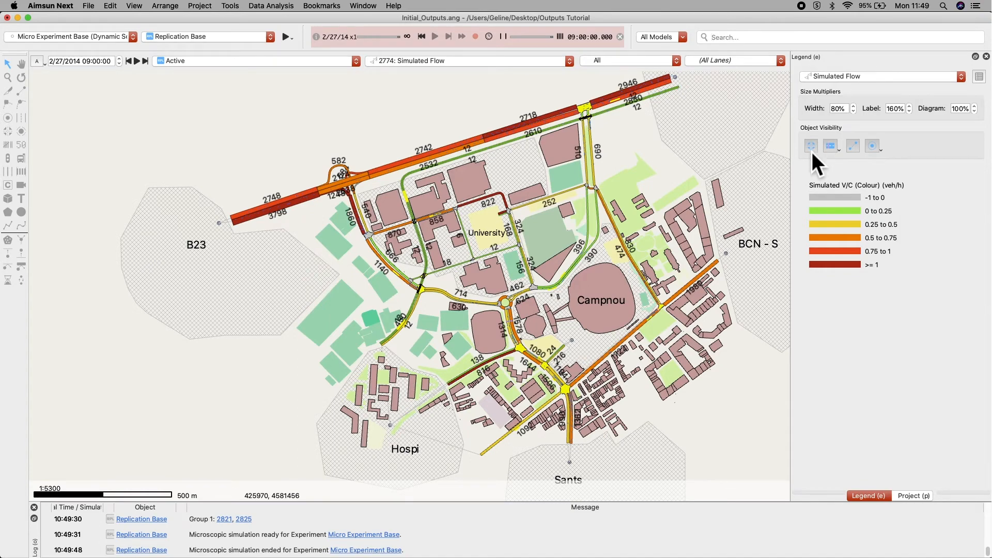
pyautogui.scroll(5, 571, 344)
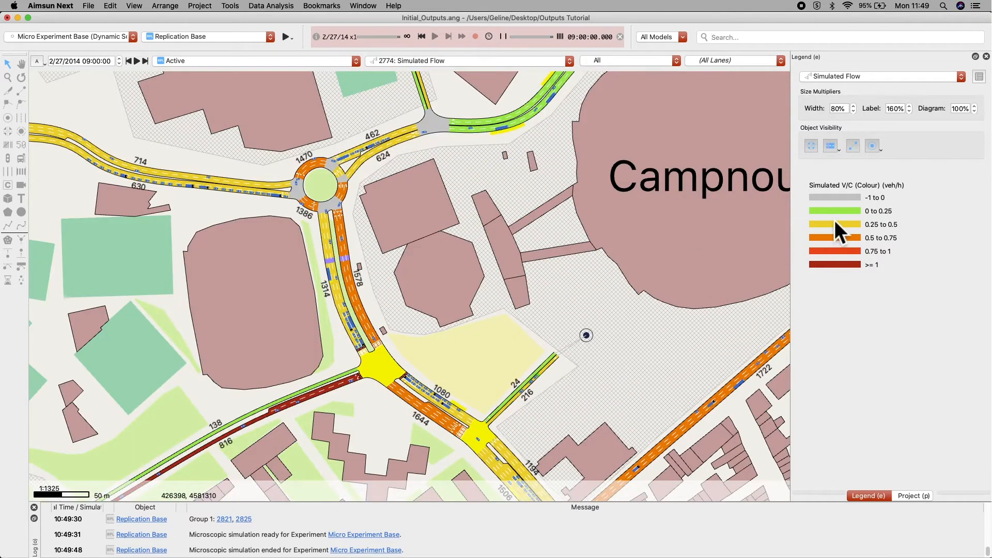
pyautogui.click(831, 149)
pyautogui.click(832, 147)
pyautogui.click(846, 155)
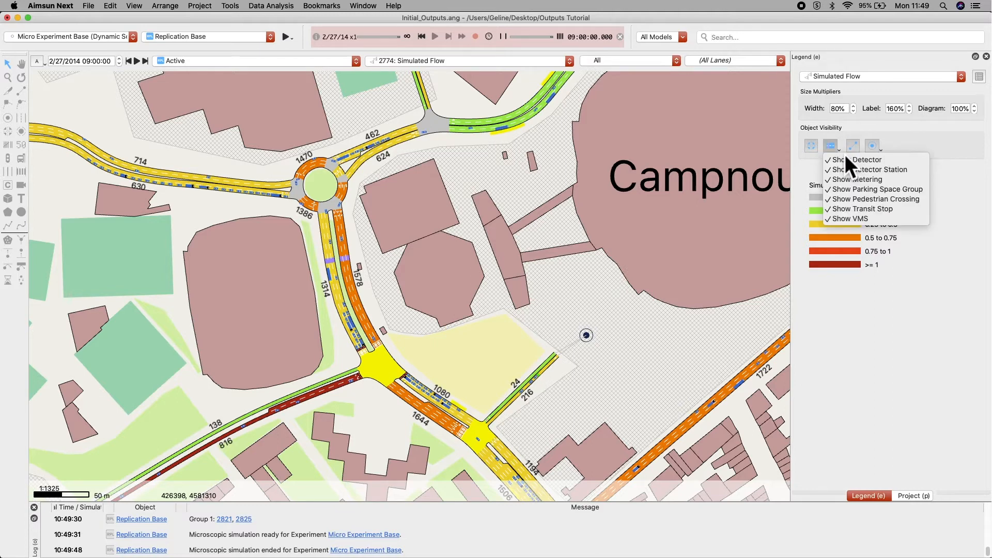
pyautogui.click(888, 161)
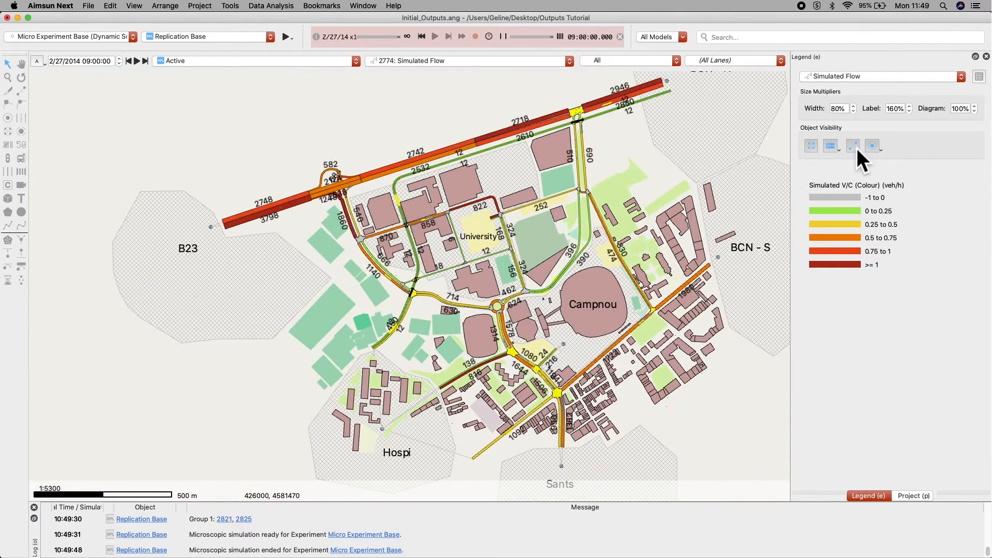
# Hide the centroid connections and the centroid polygons through the legend's object visibility, trying the centroid and Show Point options.
pyautogui.click(856, 148)
pyautogui.click(873, 148)
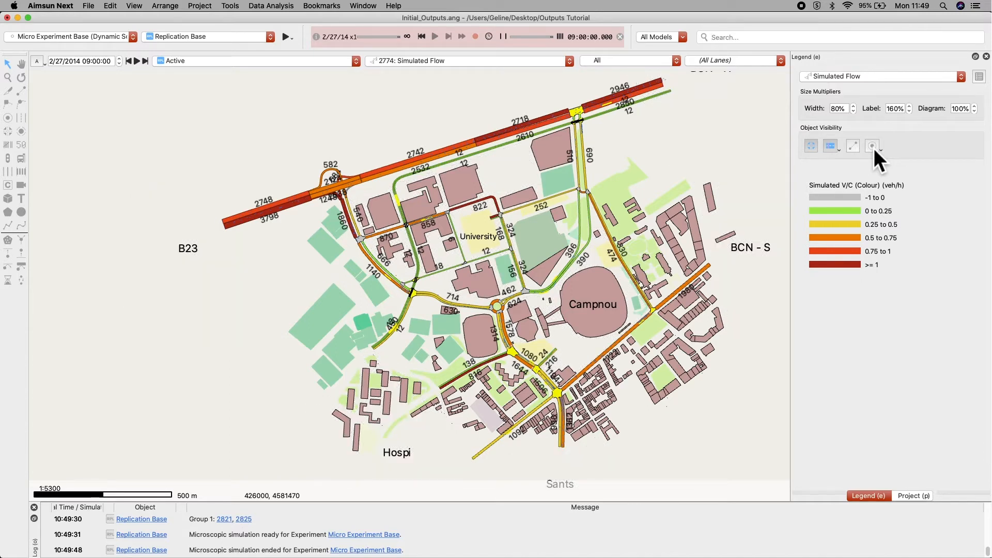
pyautogui.click(873, 148)
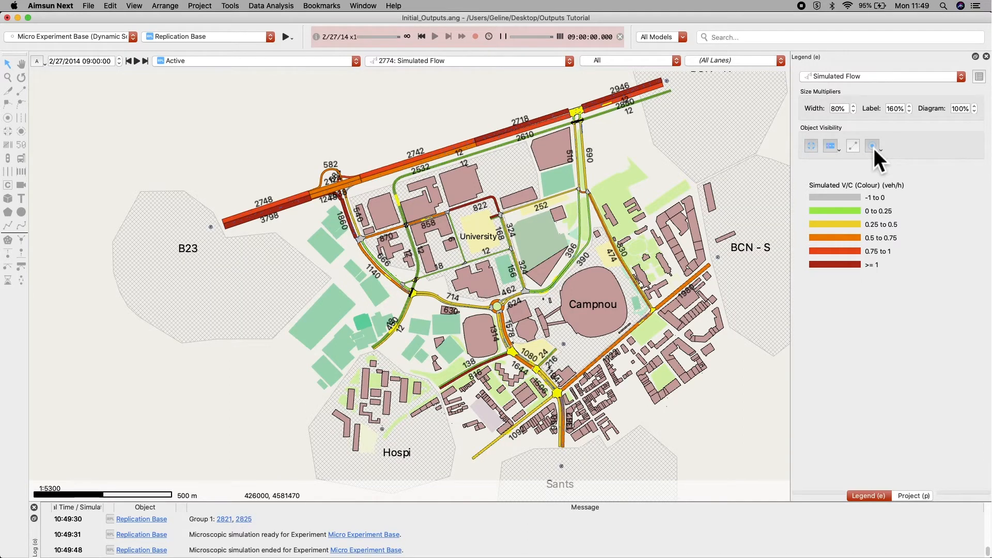
pyautogui.click(882, 150)
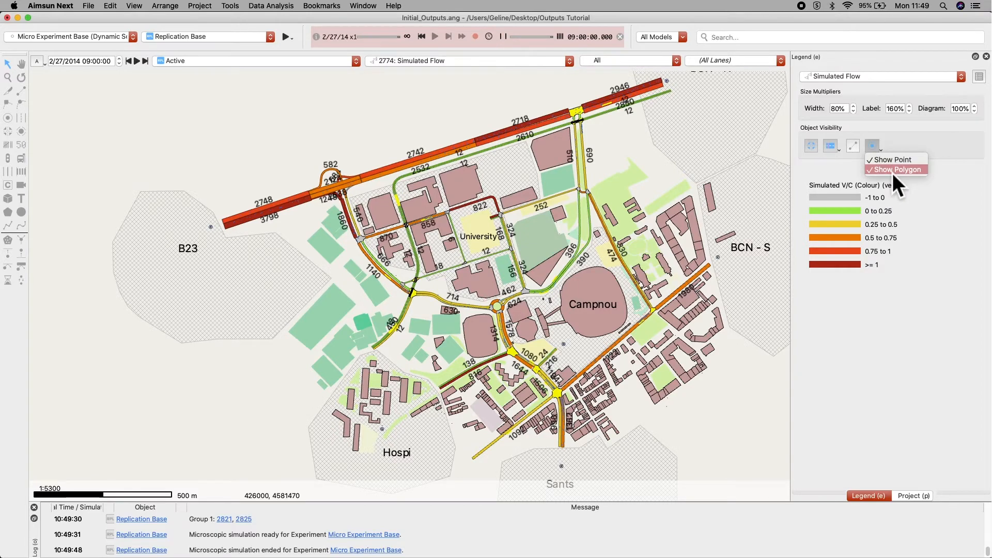
pyautogui.click(896, 170)
pyautogui.click(888, 161)
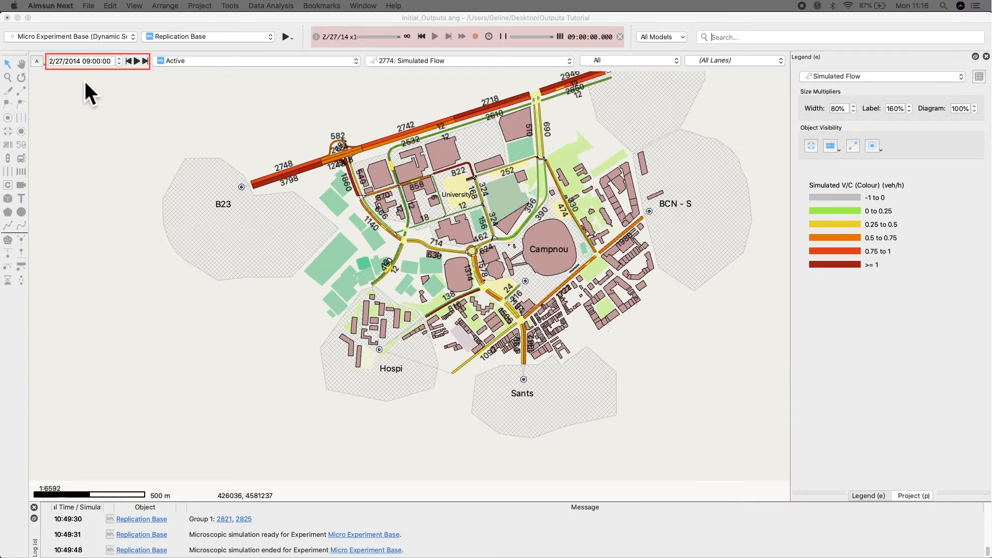
pyautogui.click(135, 64)
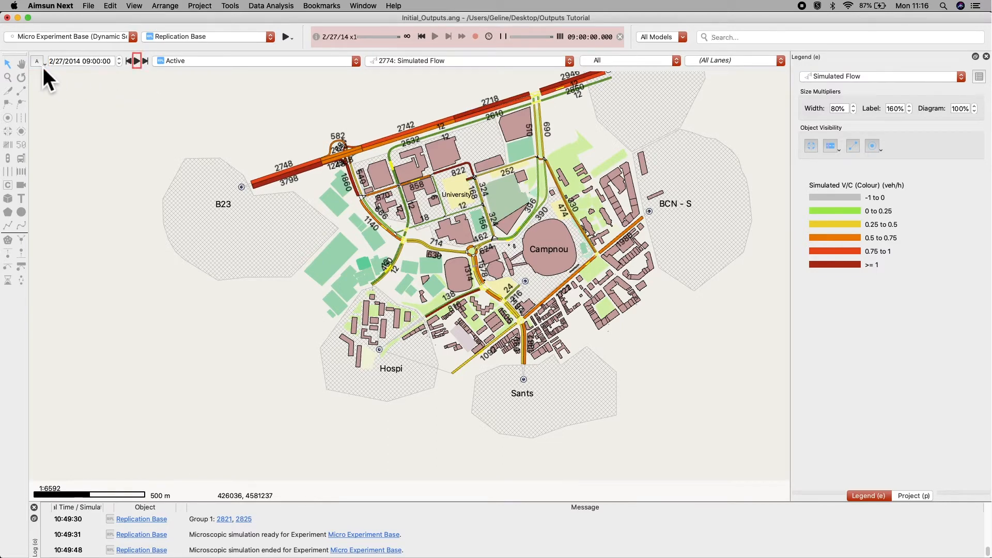
pyautogui.click(137, 61)
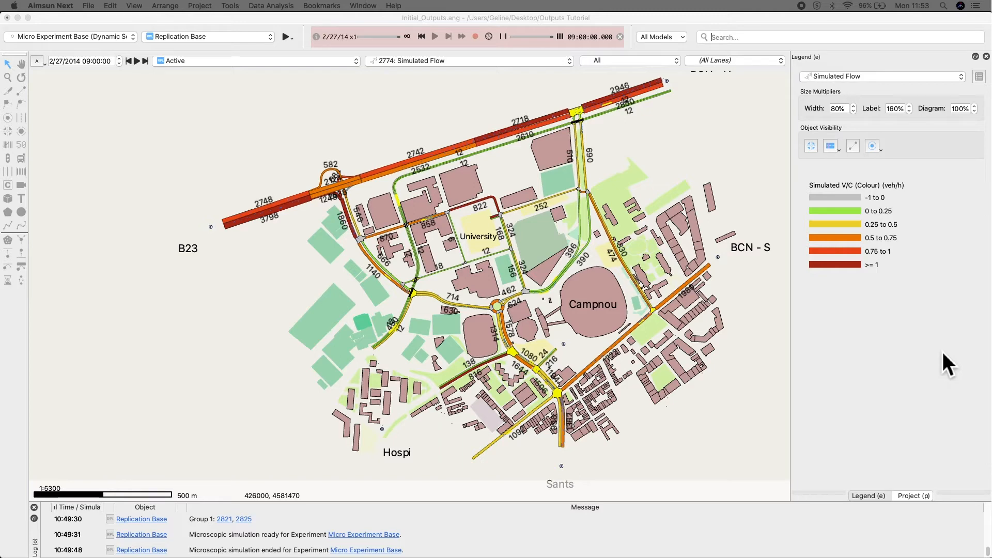
# Review the Simulated Flow view mode's used styles and hidden objects, and open its Simulated V/C (Colour) style from the legend.
pyautogui.click(982, 83)
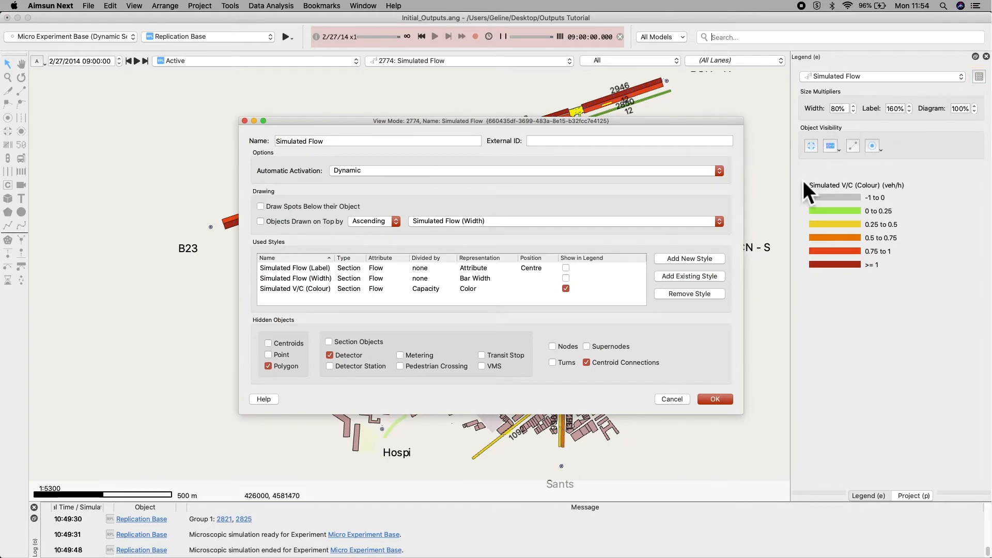
pyautogui.click(717, 400)
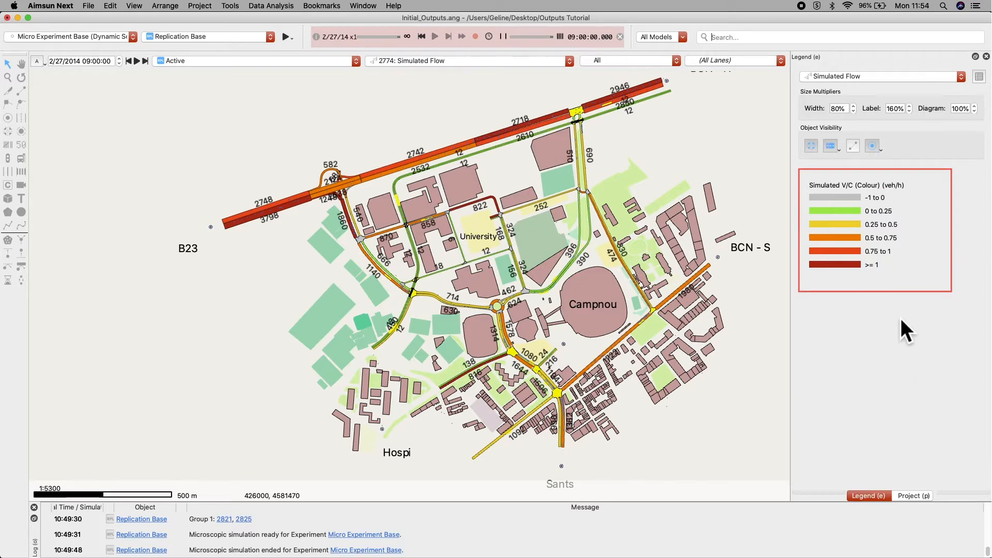
pyautogui.doubleClick(882, 221)
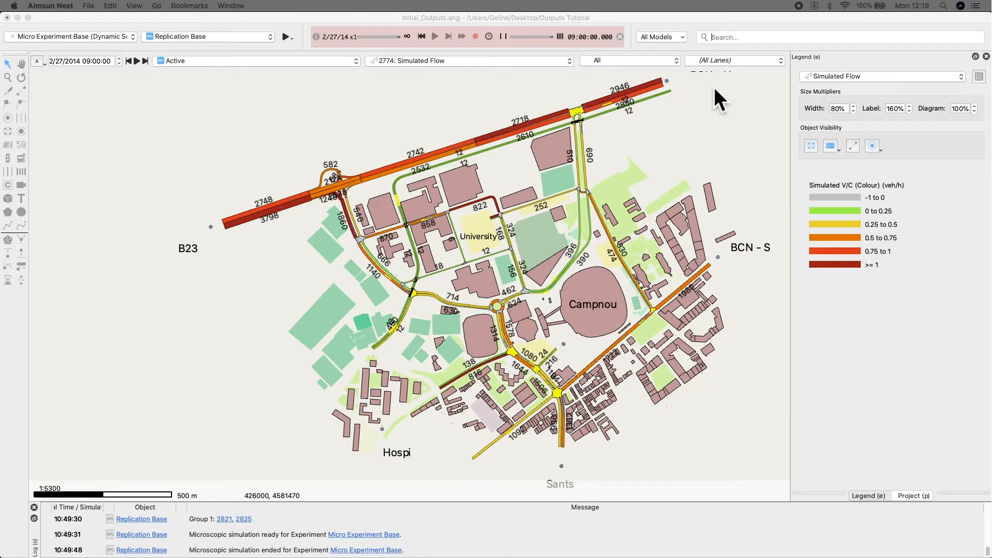
# Set the map's view mode to None.
pyautogui.click(622, 40)
pyautogui.click(538, 60)
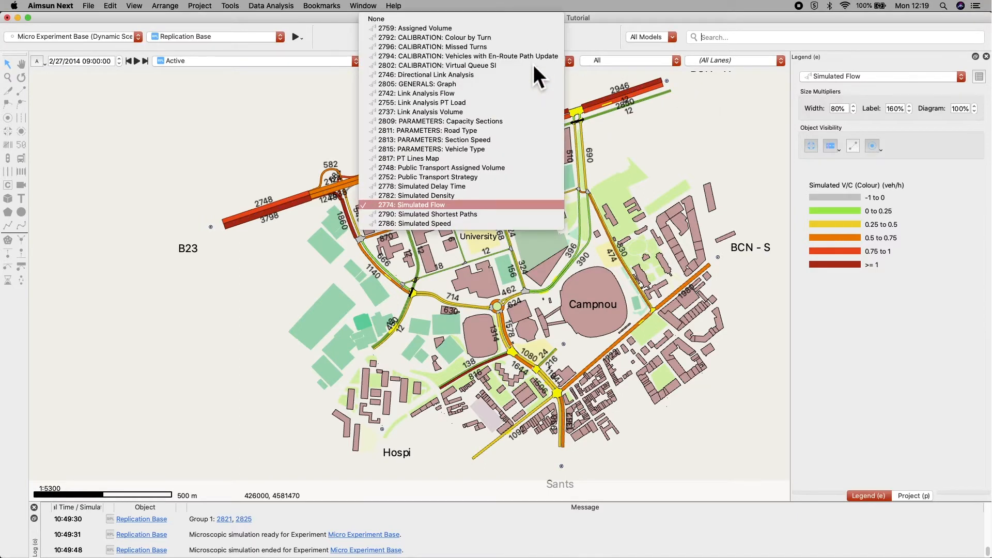
pyautogui.click(454, 21)
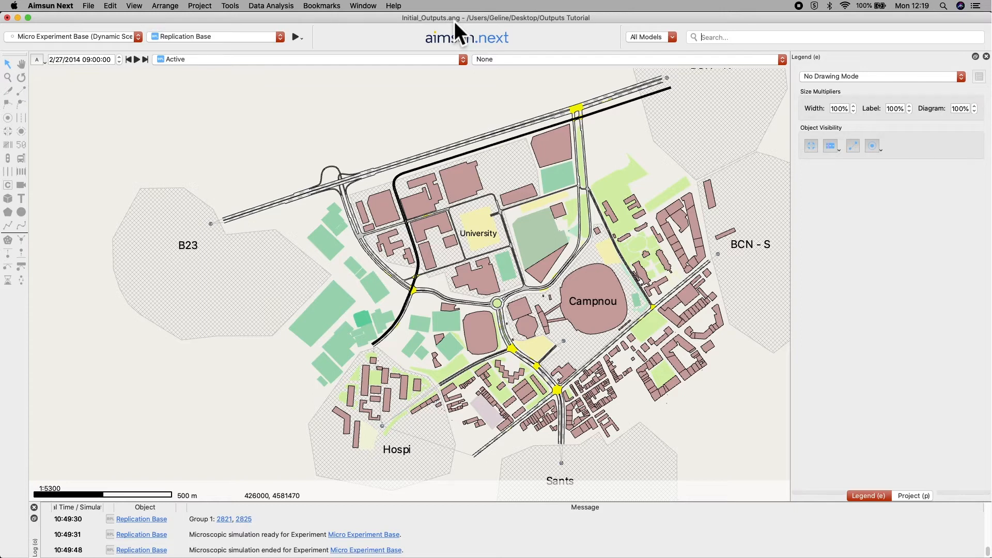
# Create a new view mode in the project's View Modes folder and name it Vehicle Speed.
pyautogui.click(926, 498)
pyautogui.click(810, 122)
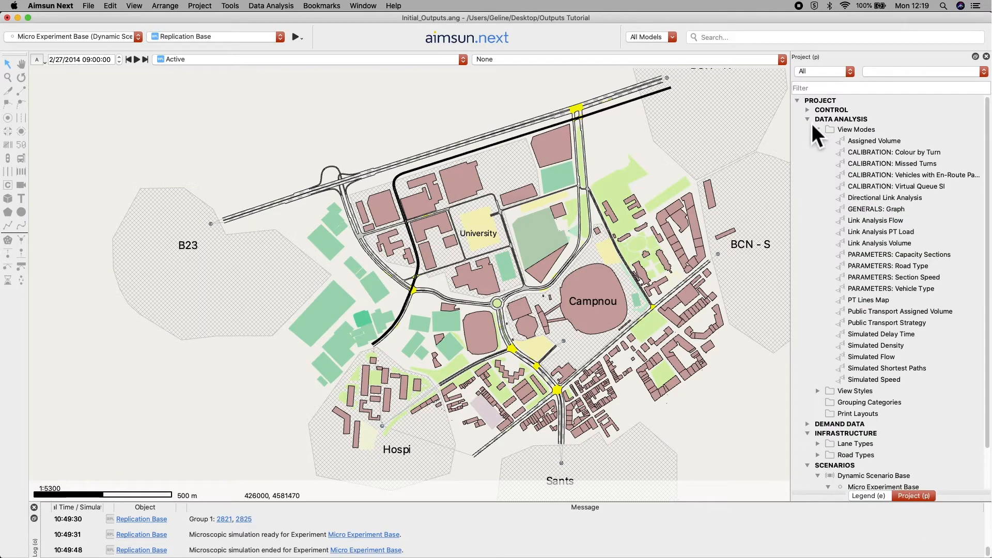
pyautogui.click(856, 133)
pyautogui.rightClick(862, 135)
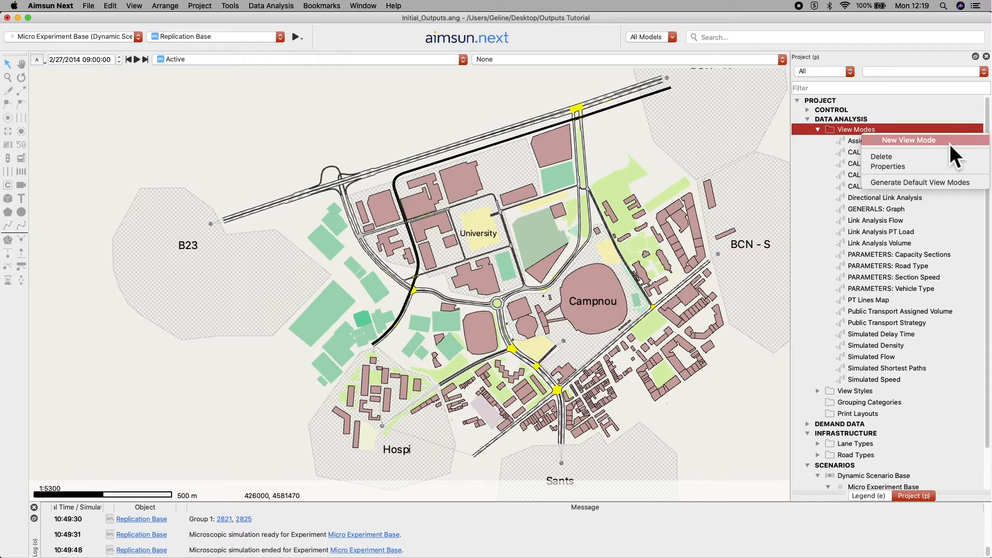
pyautogui.click(950, 145)
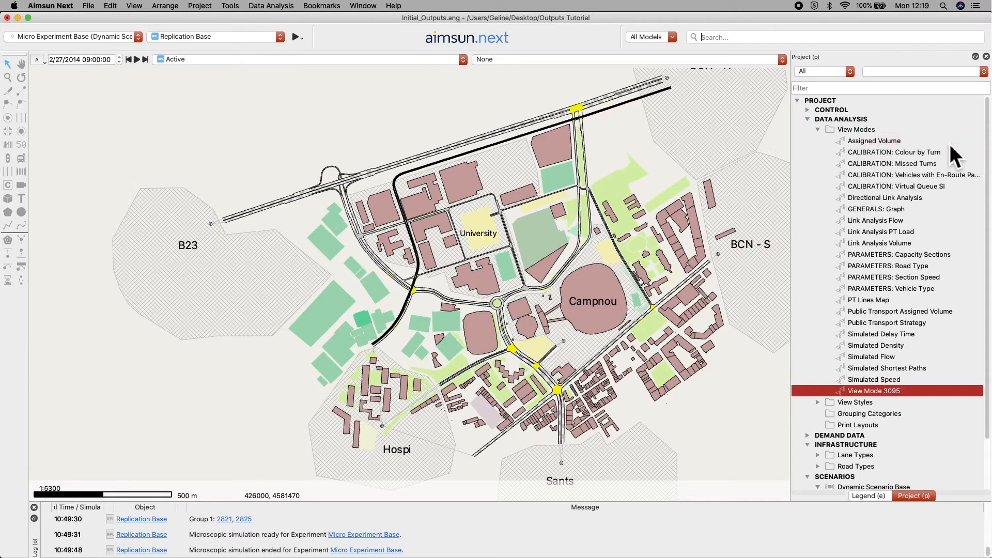
pyautogui.doubleClick(914, 392)
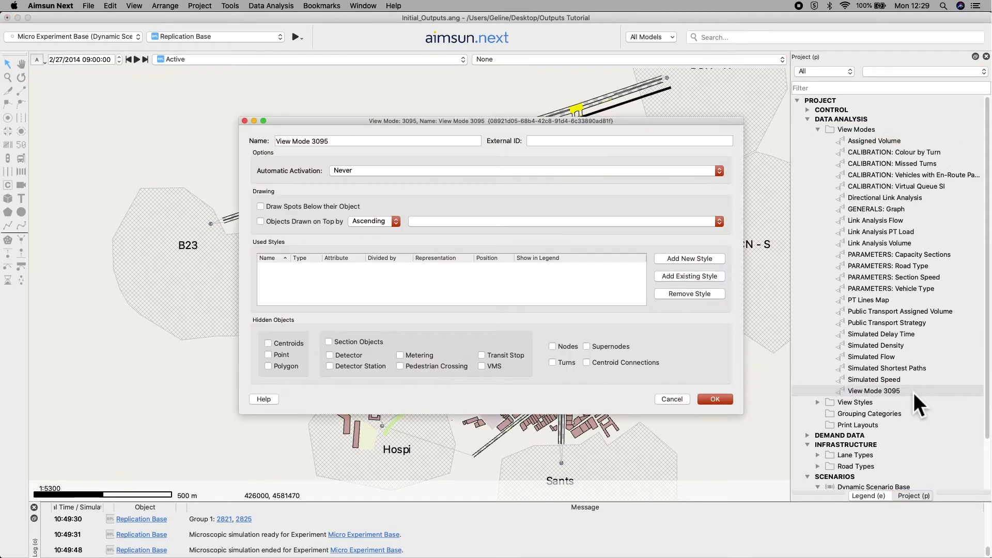
pyautogui.tripleClick(365, 141)
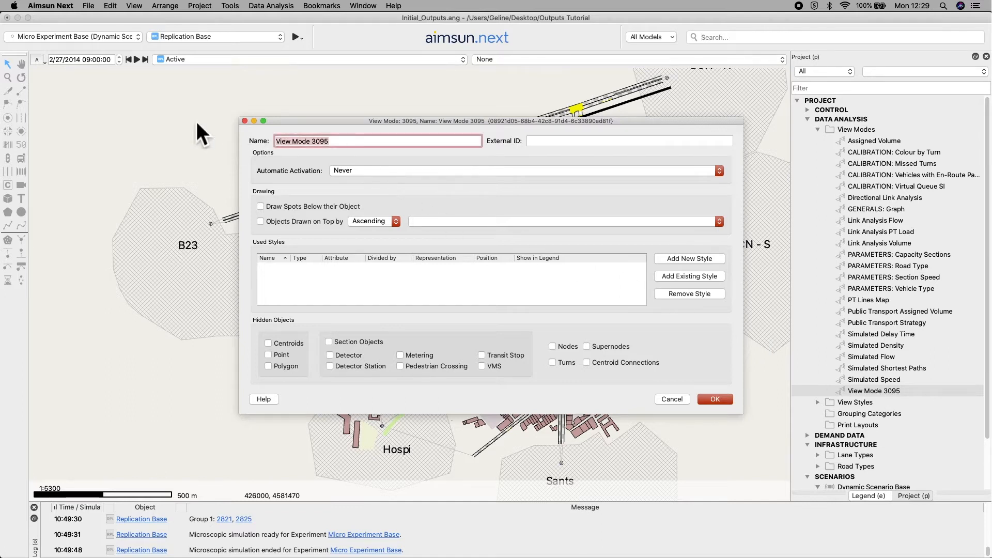
pyautogui.write('Vehicle Speed')
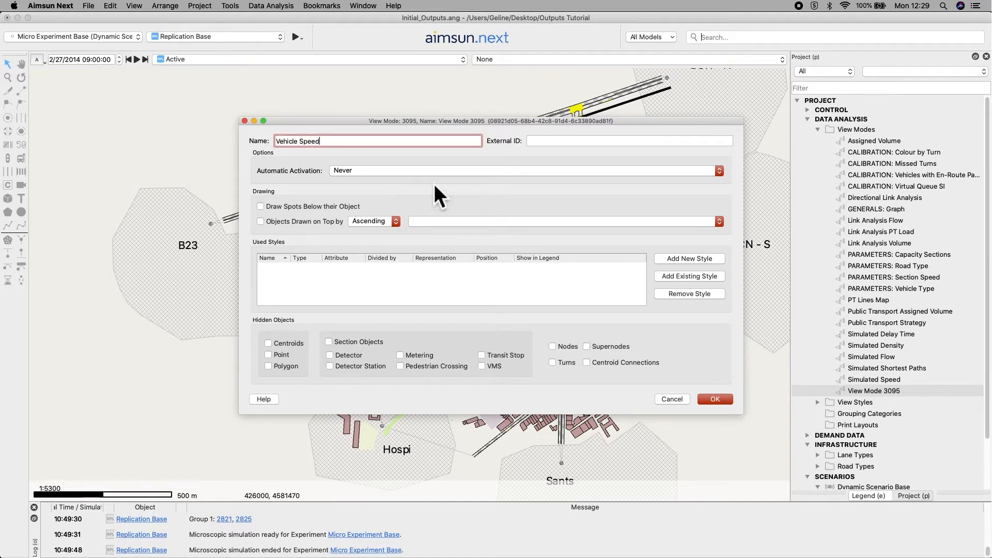
# Add a new style named Vehicle Speed - Color for Simulation Vehicle objects, based on the Current Speed attribute.
pyautogui.click(713, 264)
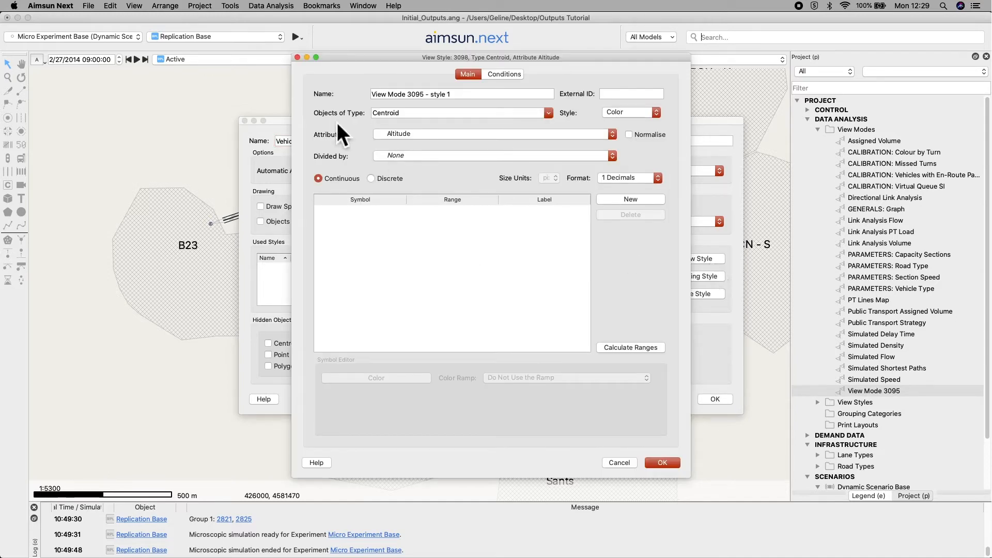
pyautogui.moveTo(473, 96); pyautogui.dragTo(310, 93)
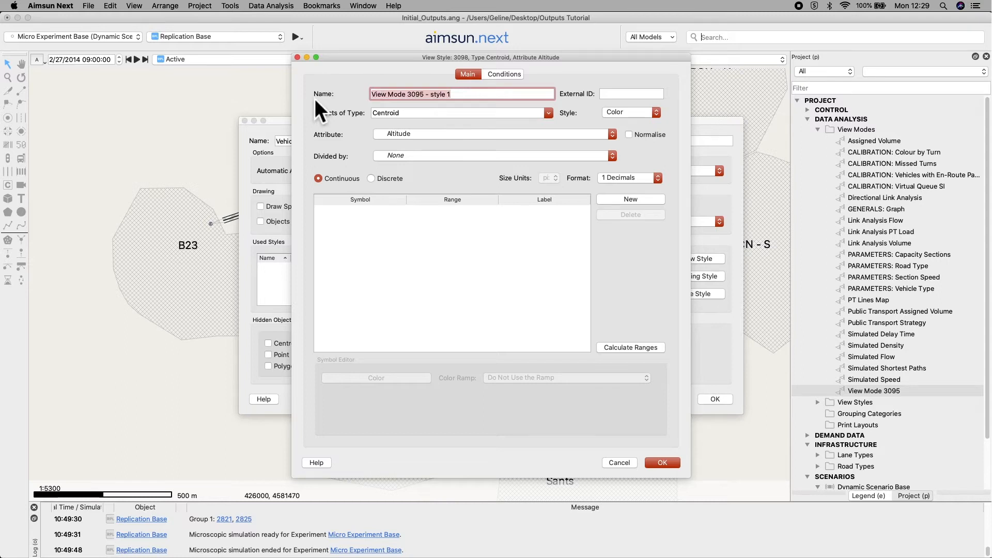
pyautogui.write('Vehicle Speed - Color')
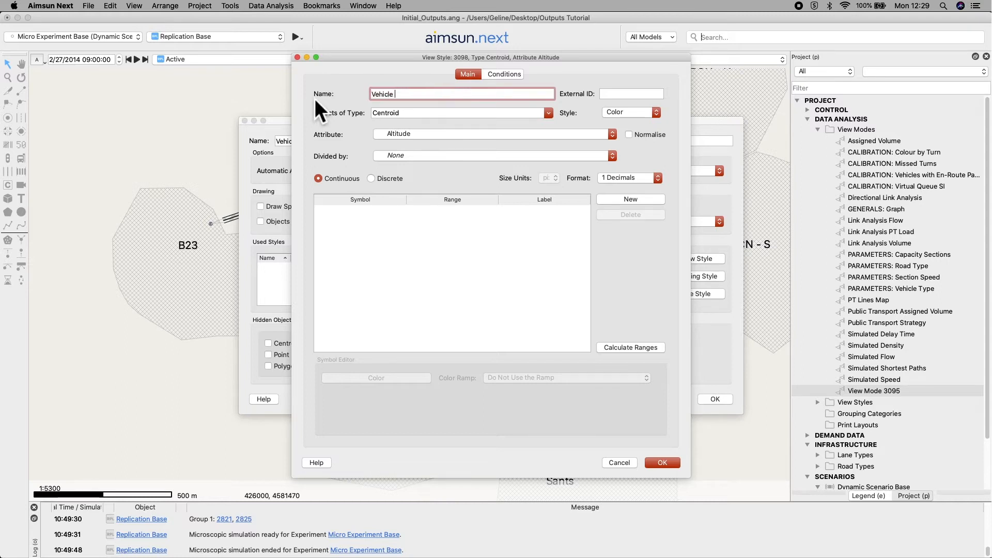
pyautogui.click(548, 114)
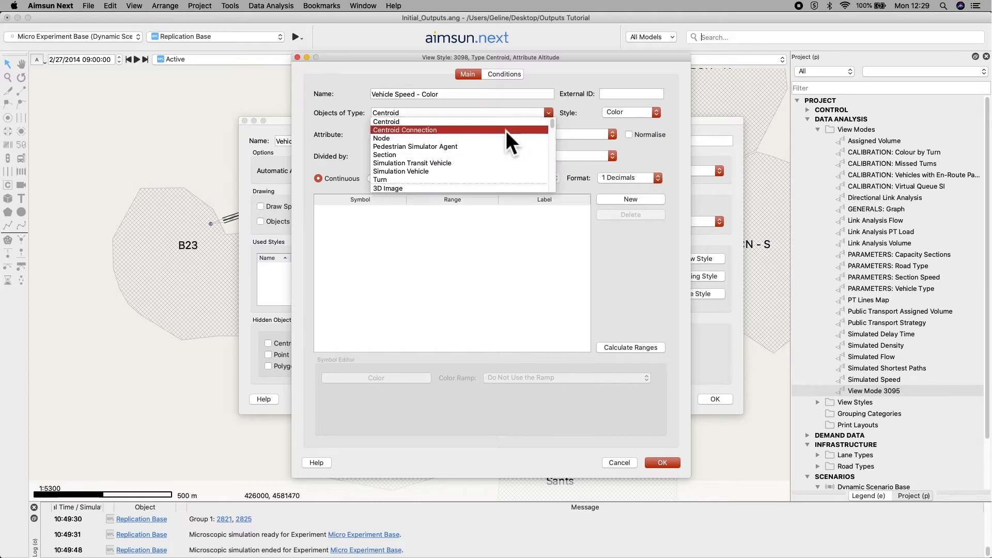
pyautogui.click(451, 171)
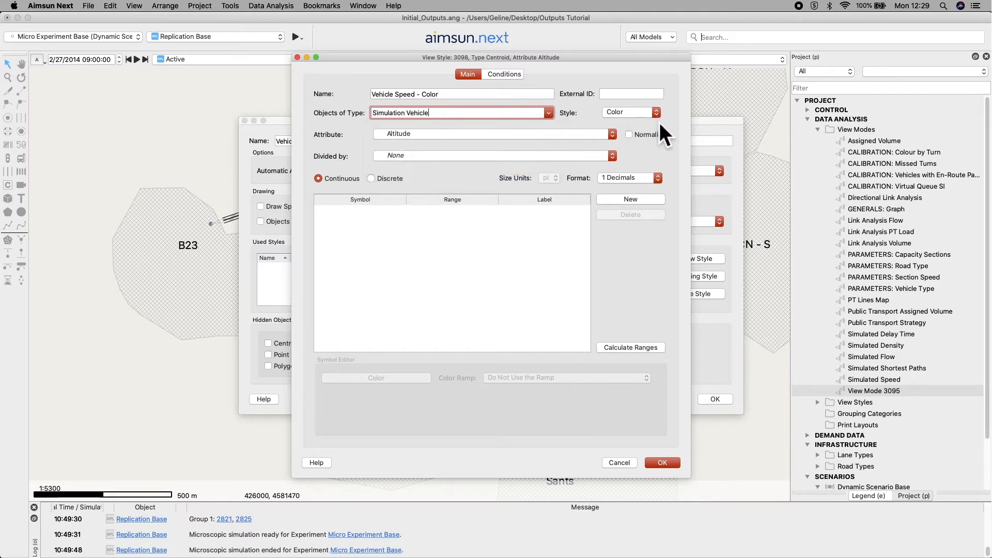
pyautogui.click(612, 136)
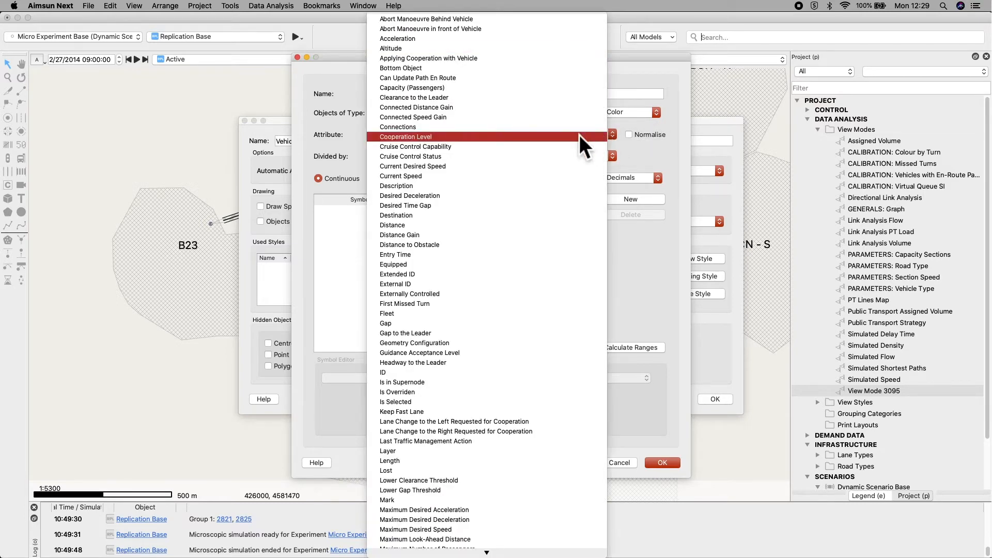
pyautogui.click(429, 178)
# Add a first colour range to the style and set it to 0.00 - 20.
pyautogui.click(656, 202)
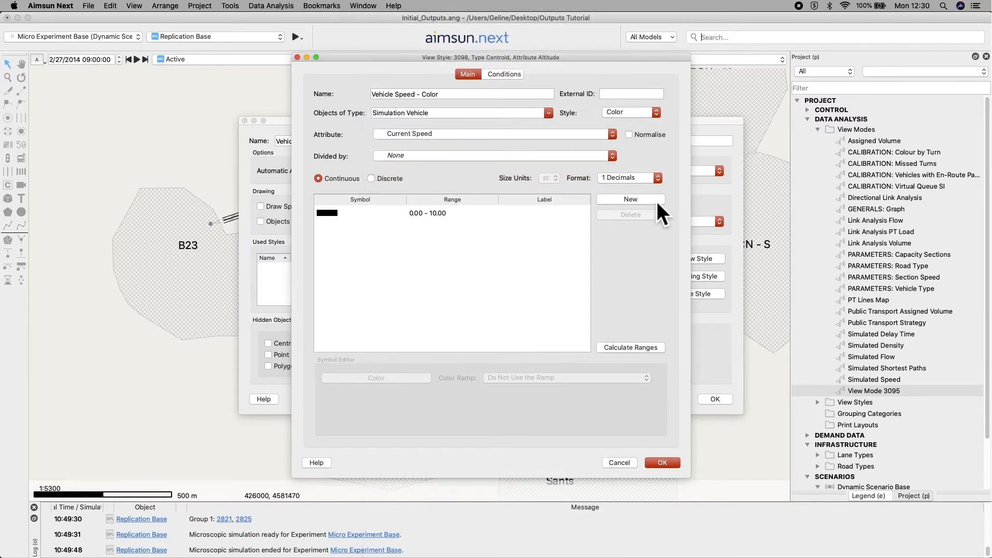
pyautogui.click(463, 217)
pyautogui.click(463, 217)
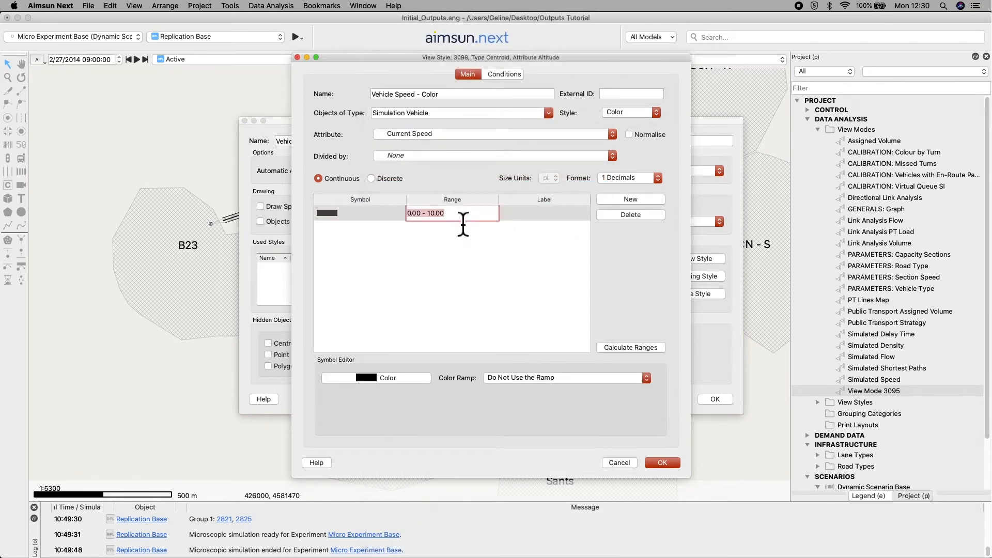
pyautogui.click(460, 223)
pyautogui.press('BackSpace')
pyautogui.press('BackSpace')
pyautogui.press('BackSpace')
pyautogui.press('BackSpace')
pyautogui.press('BackSpace')
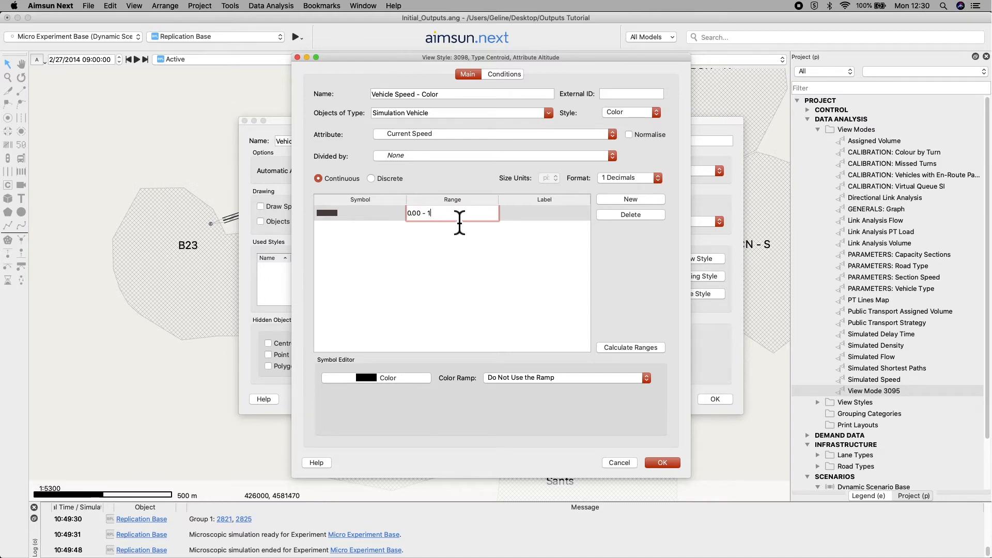
pyautogui.write('20')
pyautogui.press('Return')
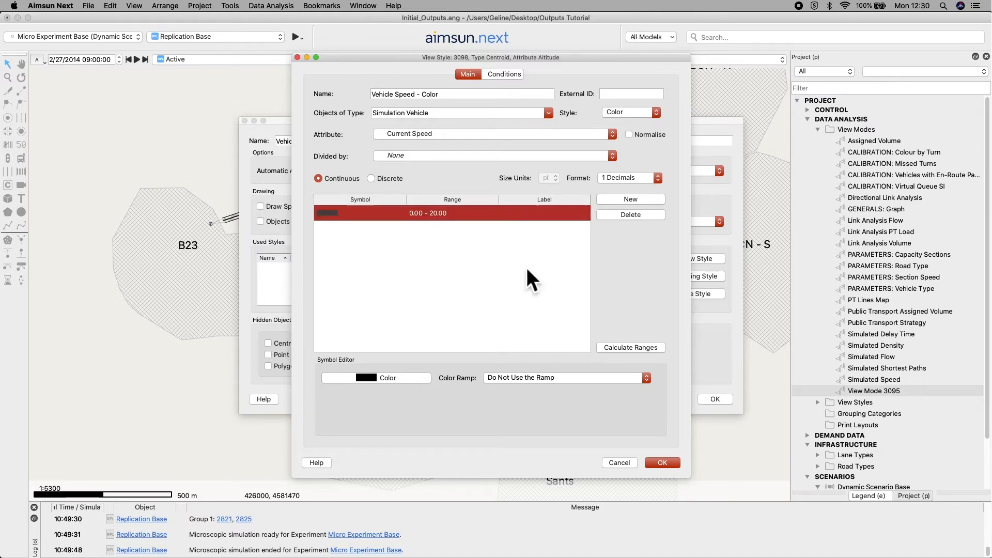
# Add four more consecutive ranges in steps of 20 and set the last range to 80.00 - inf.
pyautogui.click(643, 204)
pyautogui.click(643, 203)
pyautogui.click(643, 204)
pyautogui.click(643, 204)
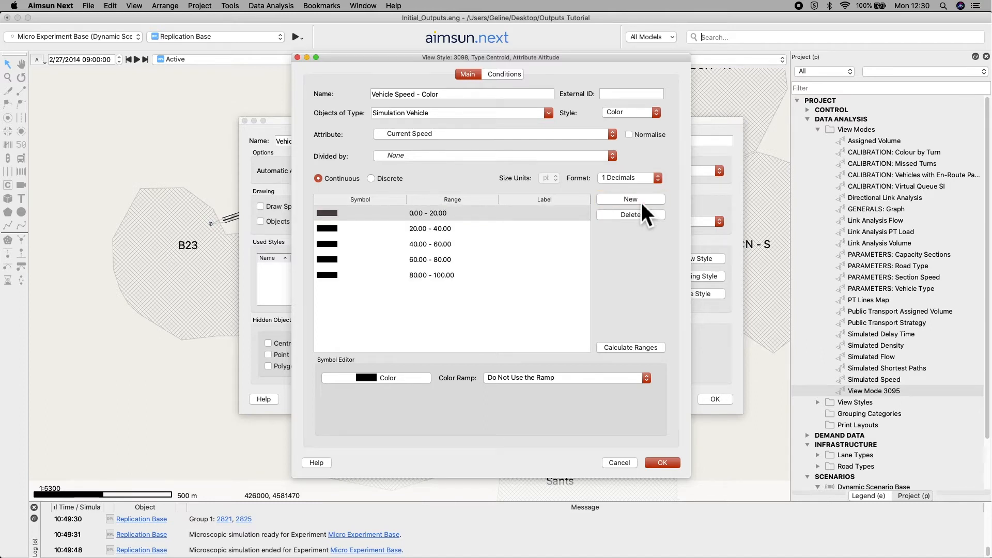
pyautogui.click(457, 279)
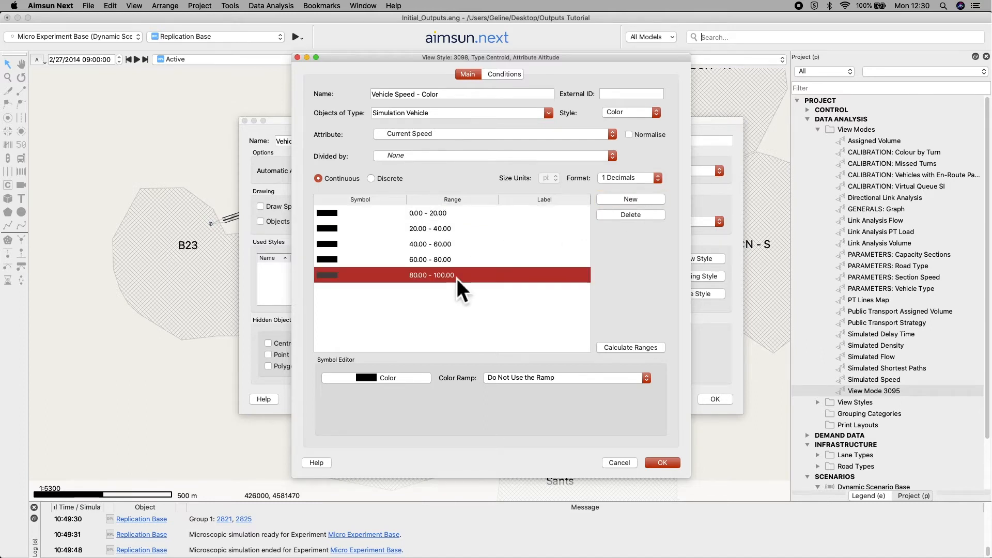
pyautogui.click(457, 279)
pyautogui.doubleClick(438, 275)
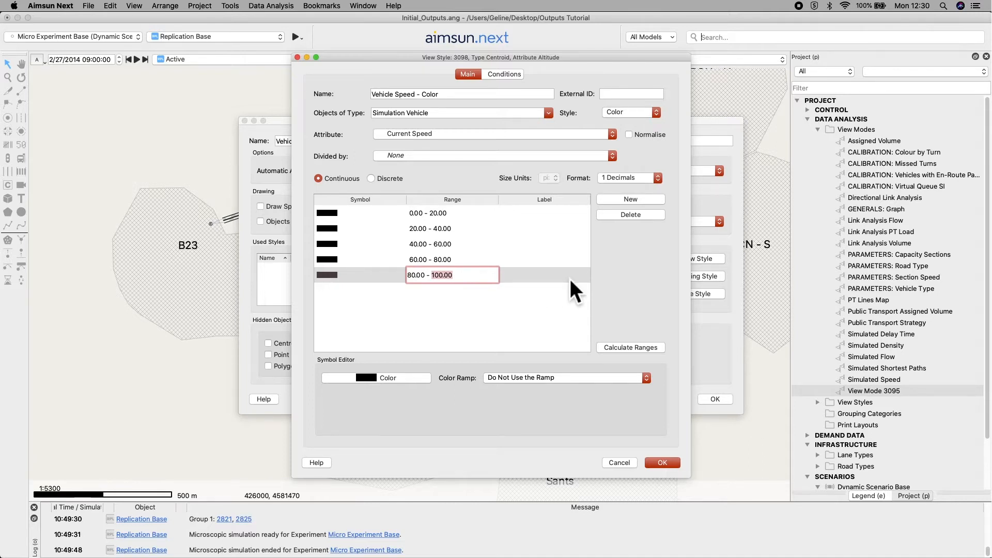
pyautogui.write('inf')
pyautogui.press('Return')
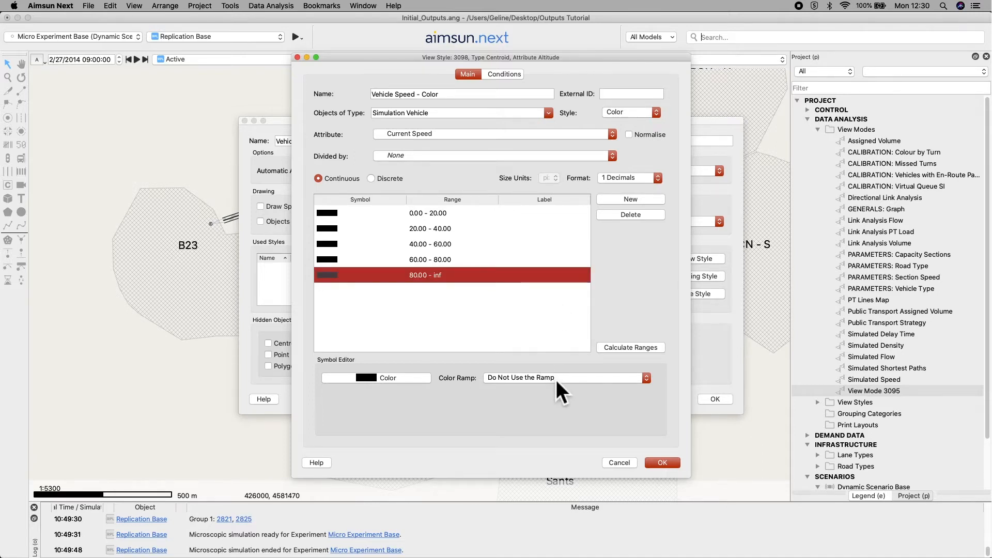
# Apply the red-to-green color ramp to the speed ranges and accept the style and the Vehicle Speed view mode.
pyautogui.click(556, 382)
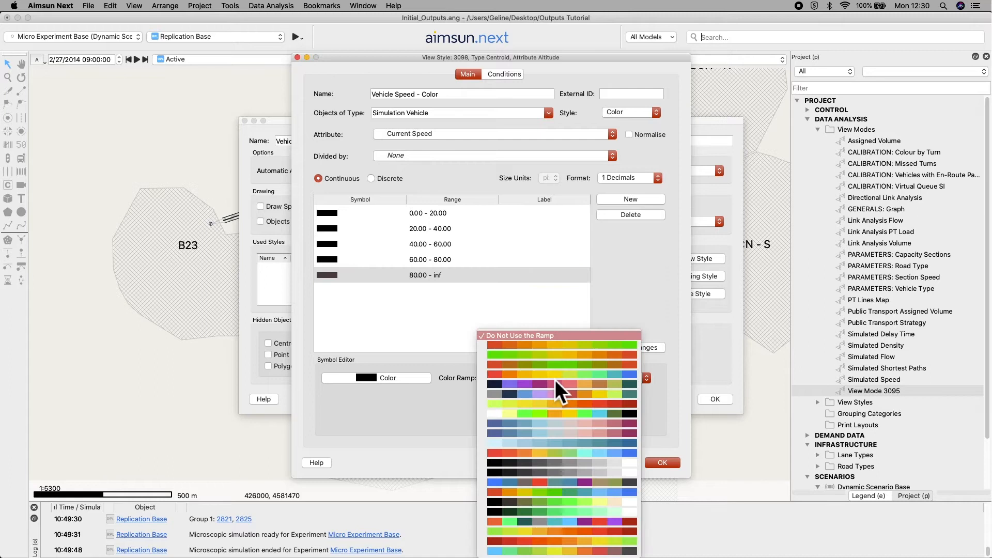
pyautogui.click(544, 346)
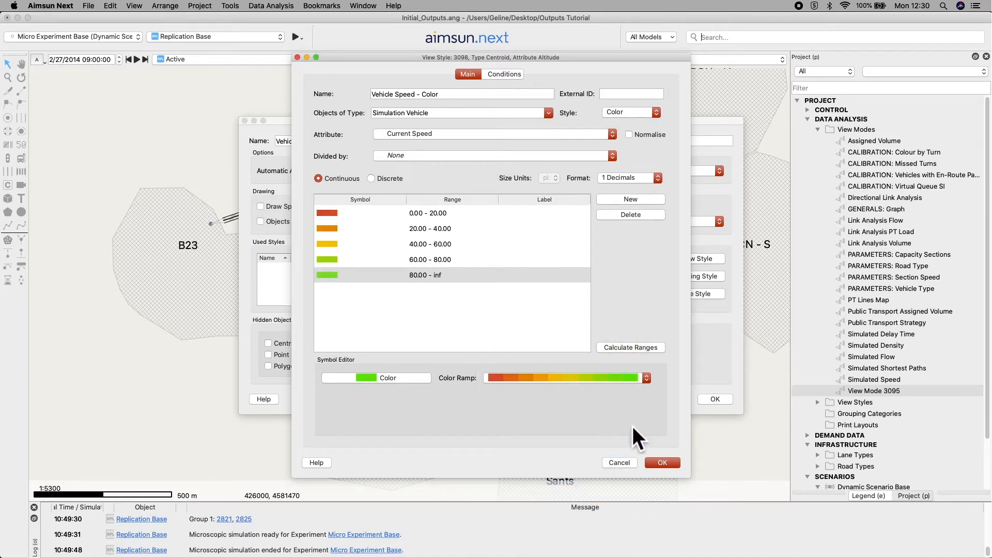
pyautogui.click(664, 463)
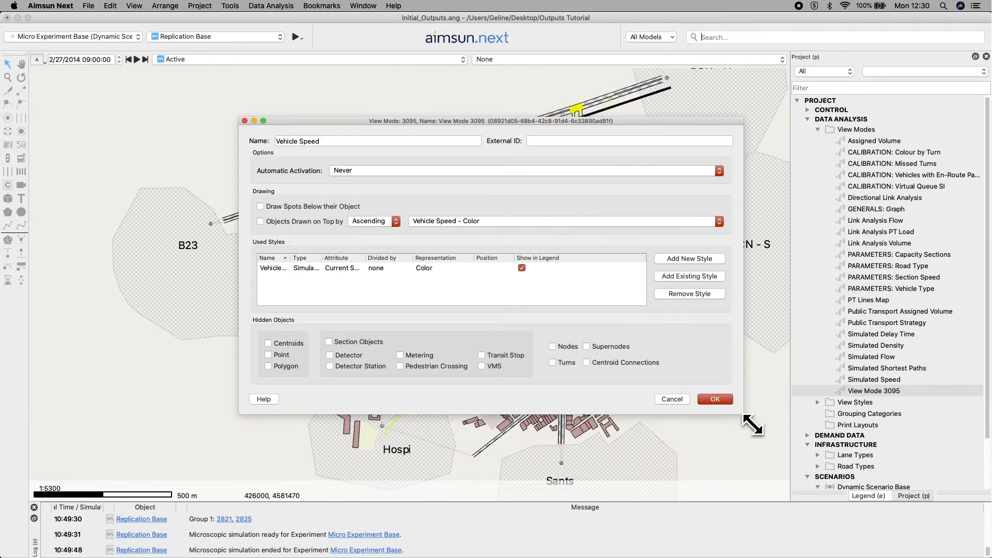
pyautogui.click(728, 401)
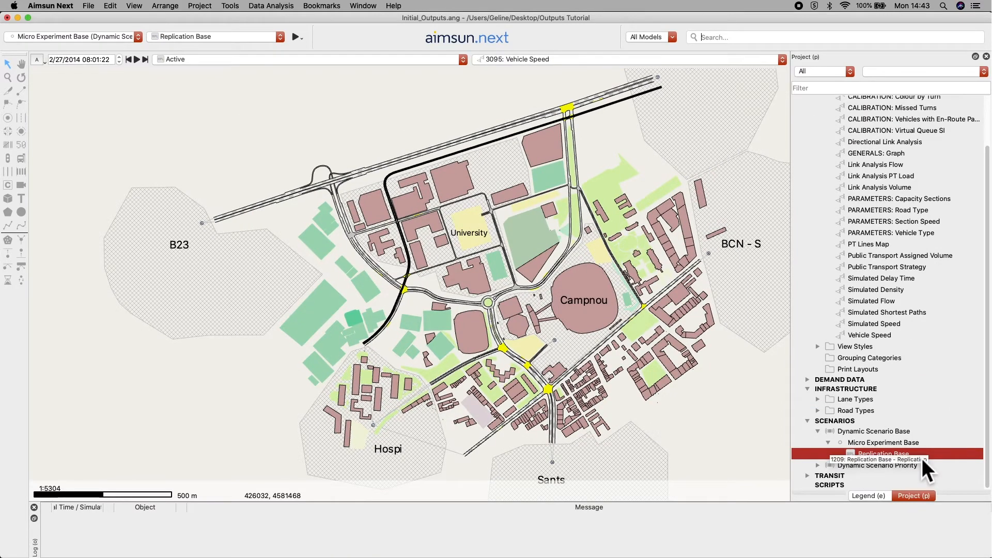
# Run the animated simulation of Replication Base in the Vehicle Speed view mode and examine vehicle colours around the northern junction.
pyautogui.rightClick(922, 458)
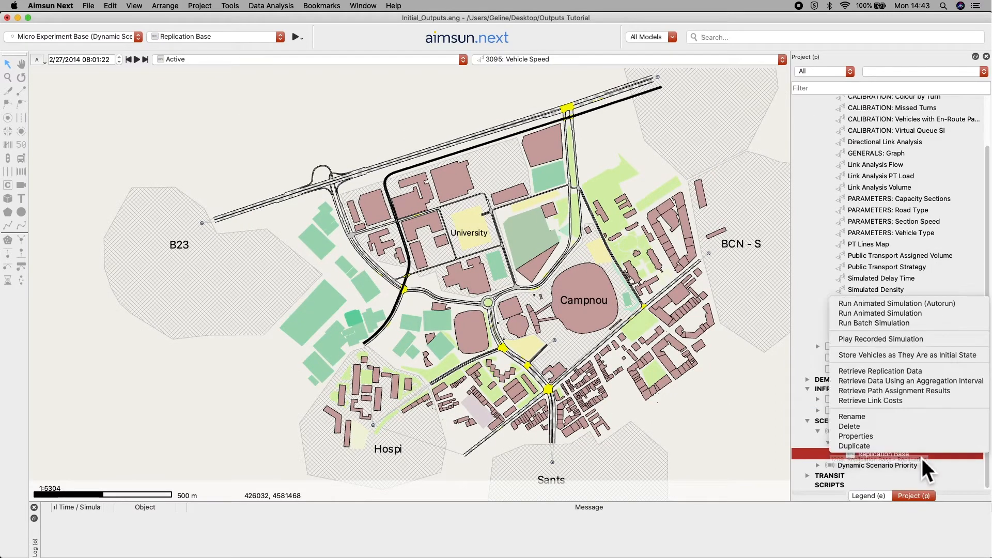
pyautogui.click(888, 314)
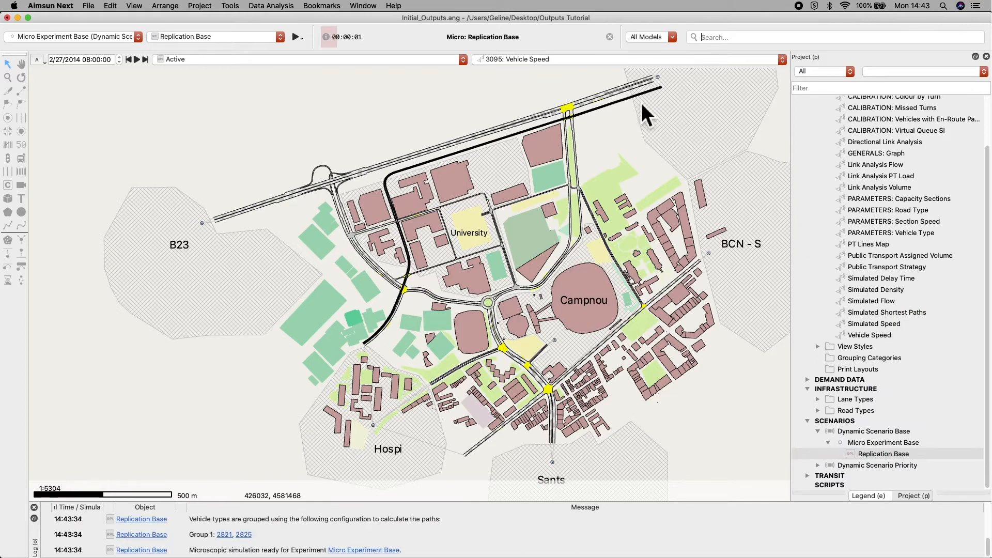
pyautogui.click(600, 60)
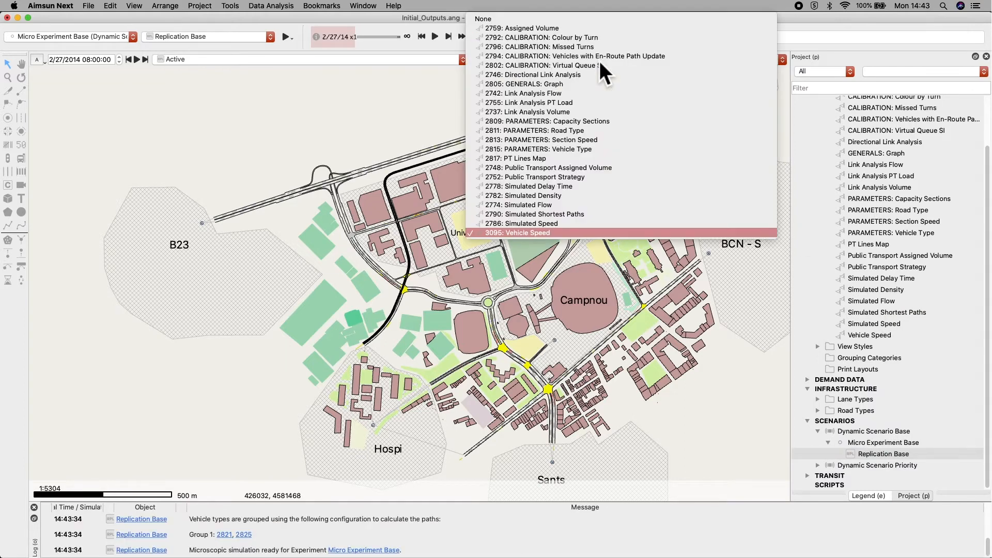
pyautogui.click(562, 234)
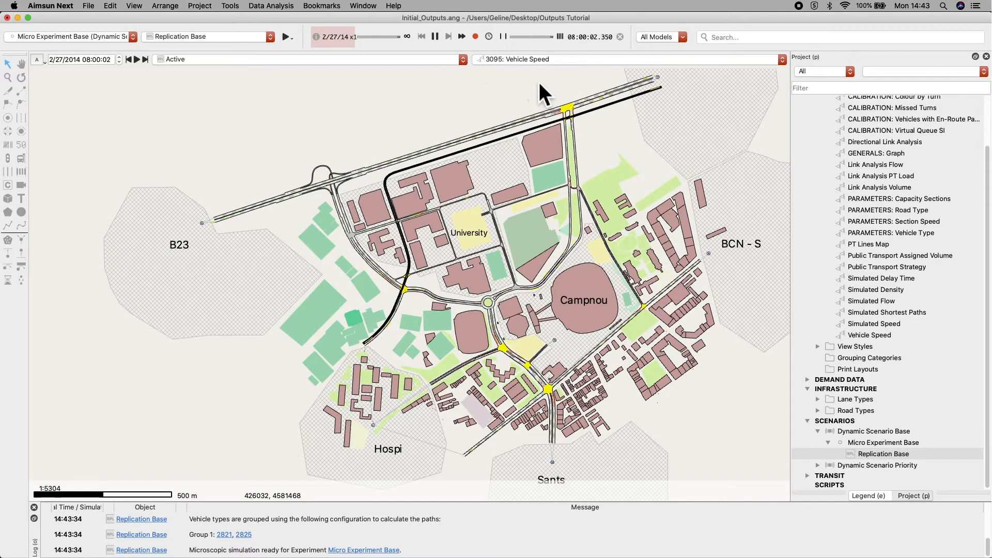
pyautogui.scroll(10, 583, 110)
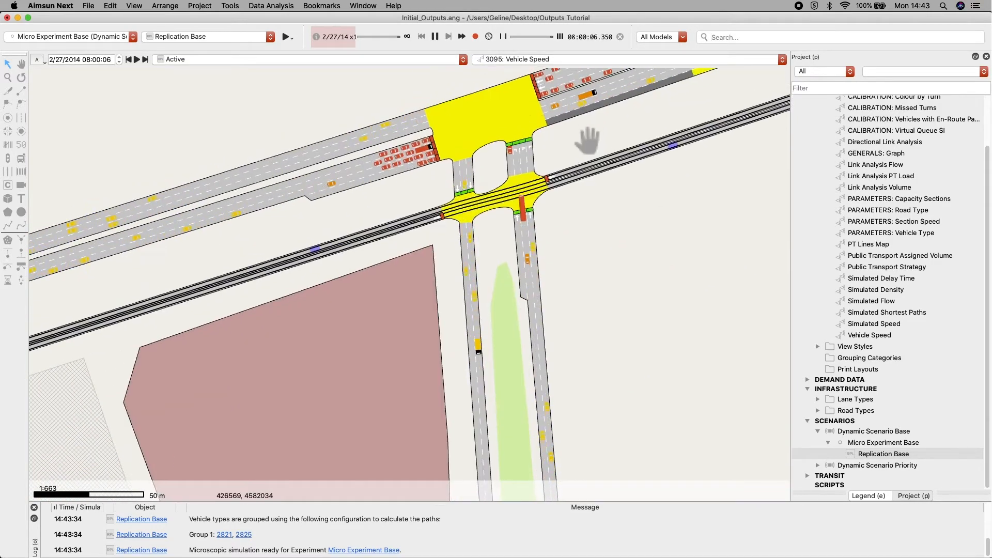
pyautogui.moveTo(588, 141); pyautogui.dragTo(578, 220)
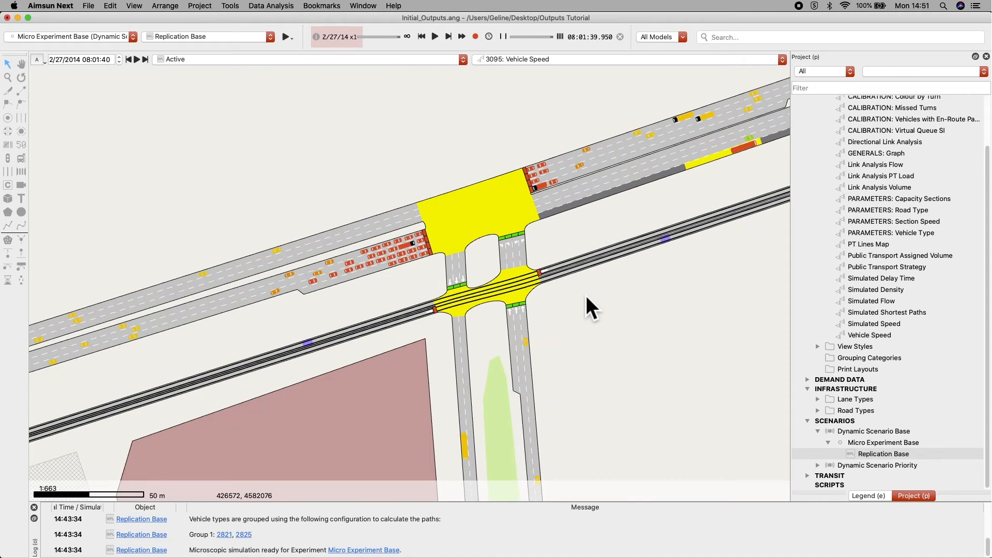
pyautogui.scroll(-6, 586, 297)
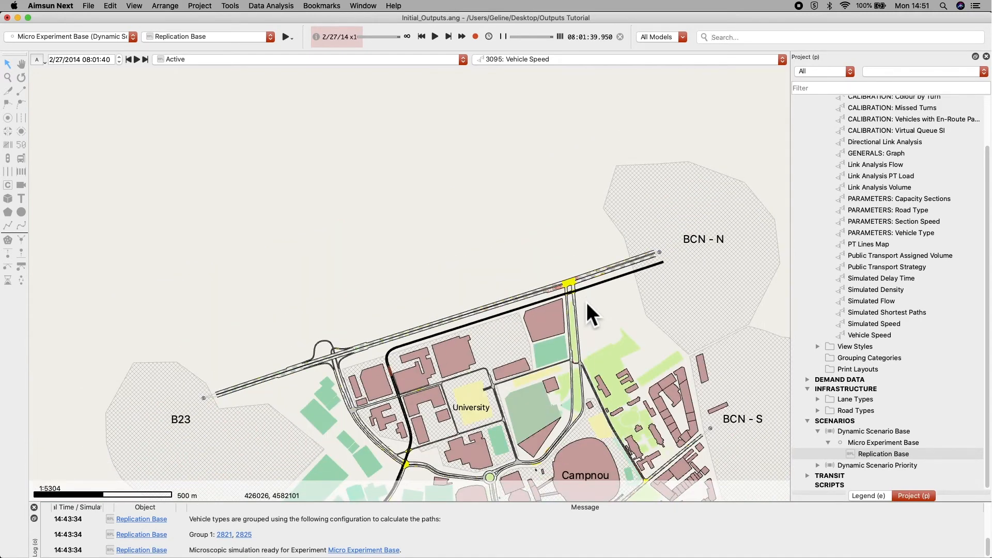
pyautogui.moveTo(604, 359); pyautogui.dragTo(594, 256)
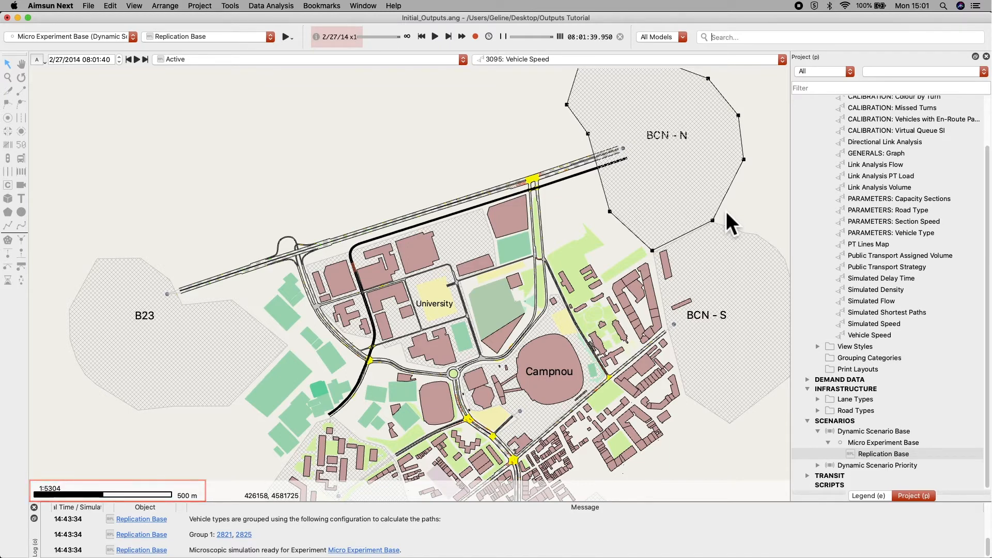
# Add a new style named Vehicle Speed - spot to the Vehicle Speed view mode.
pyautogui.click(866, 500)
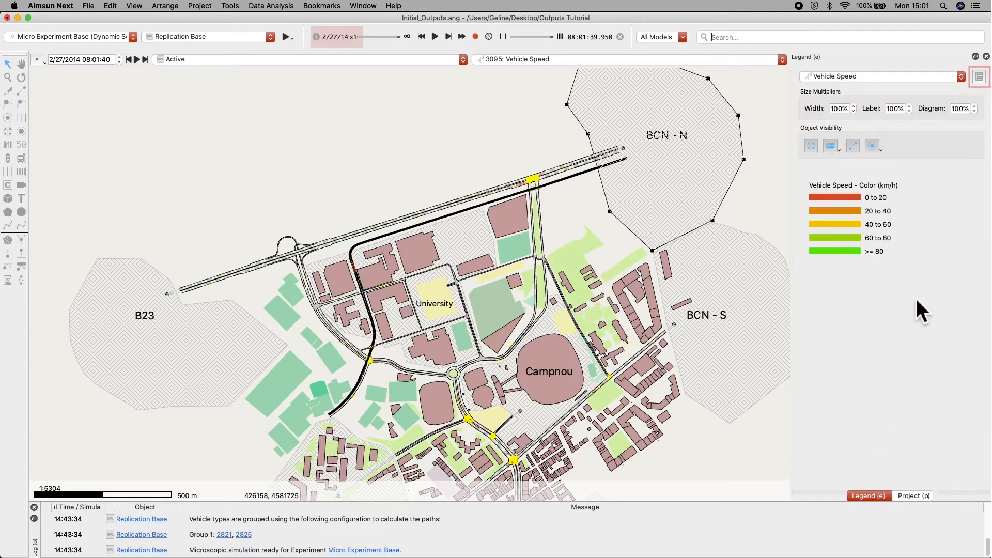
pyautogui.click(986, 83)
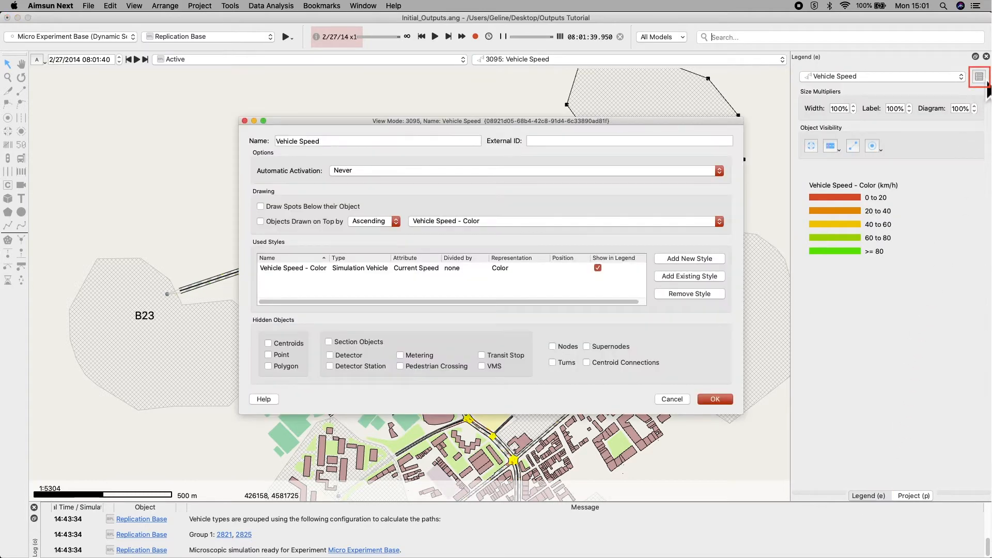
pyautogui.click(717, 262)
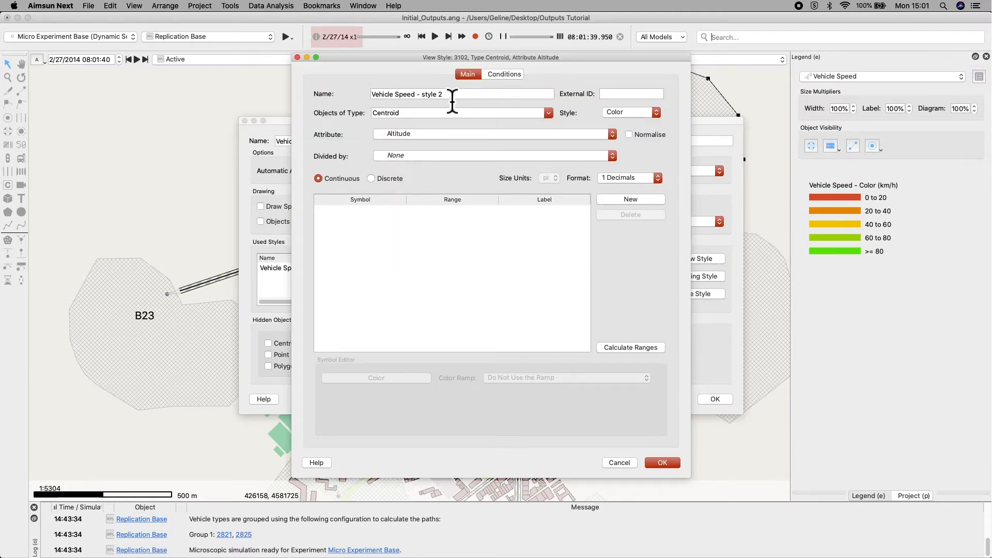
pyautogui.moveTo(429, 107); pyautogui.dragTo(469, 106)
pyautogui.write('pot')
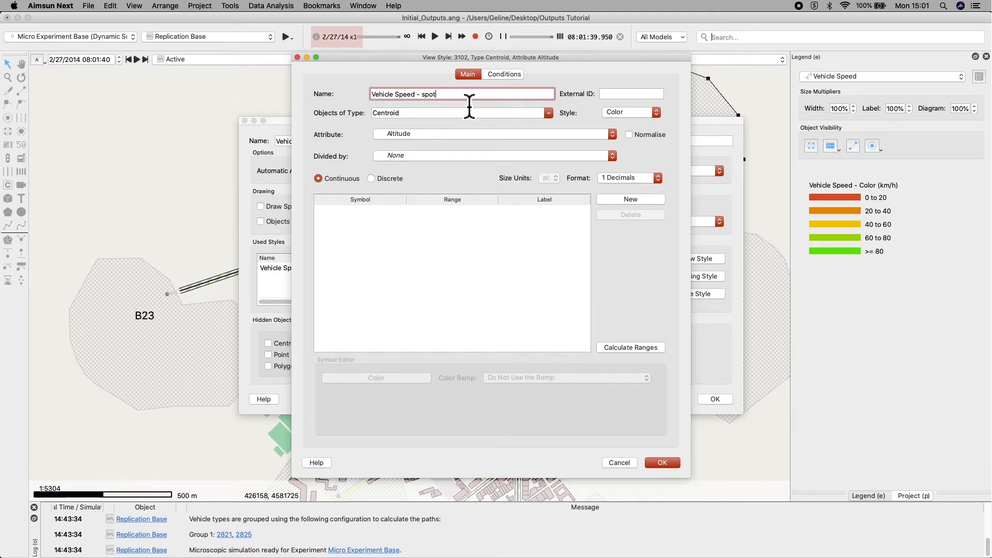
# Set the new style to the Spot type for Simulation Vehicle objects, based on the ID attribute.
pyautogui.click(550, 118)
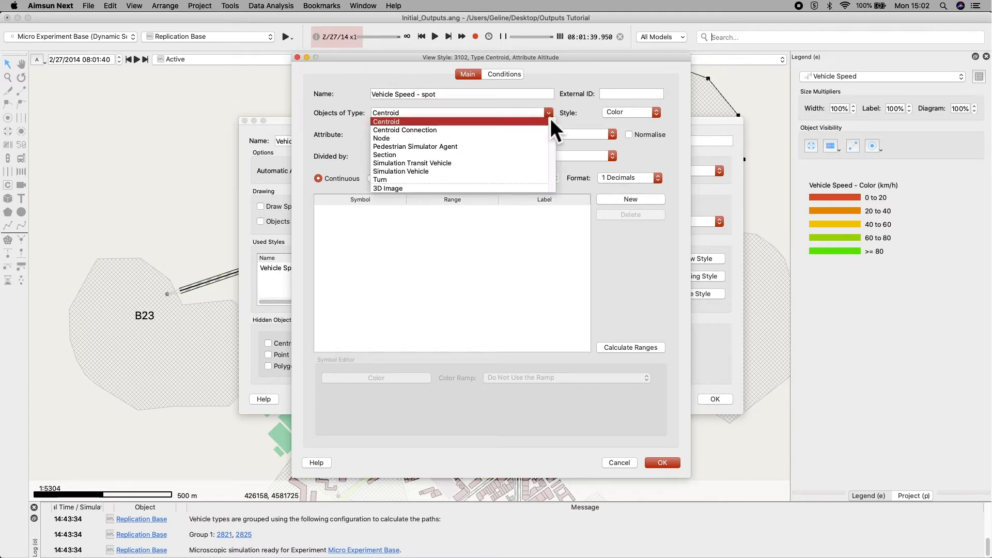
pyautogui.click(448, 174)
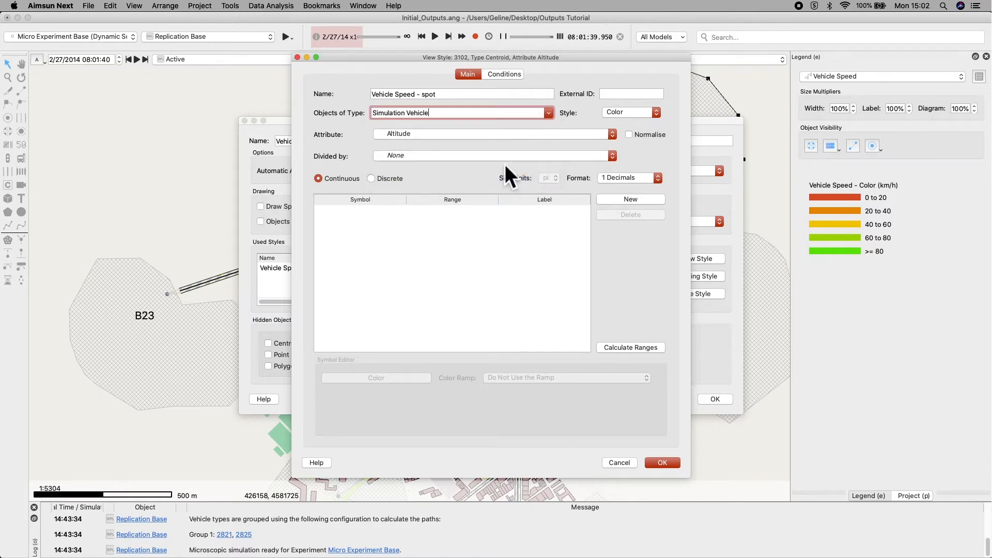
pyautogui.click(657, 113)
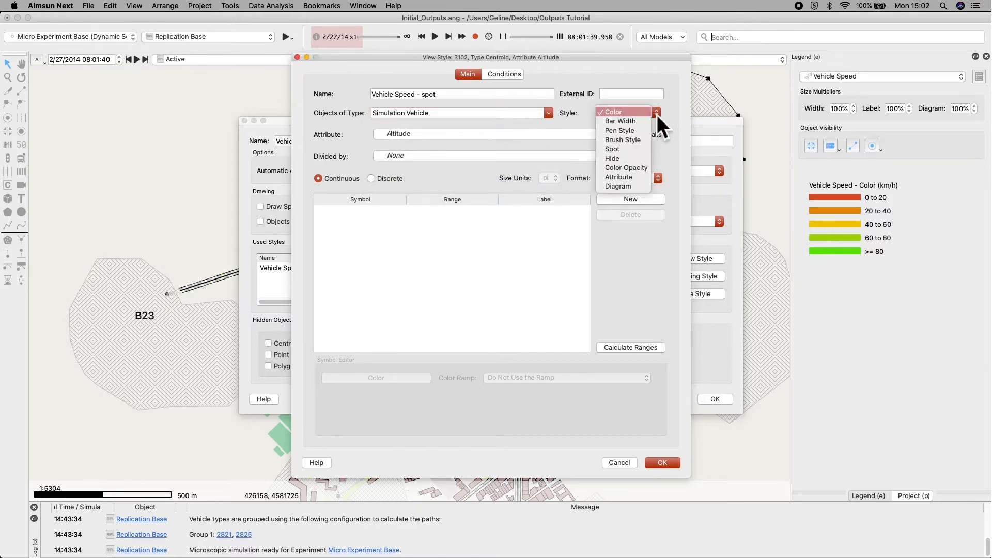
pyautogui.click(646, 160)
pyautogui.click(606, 136)
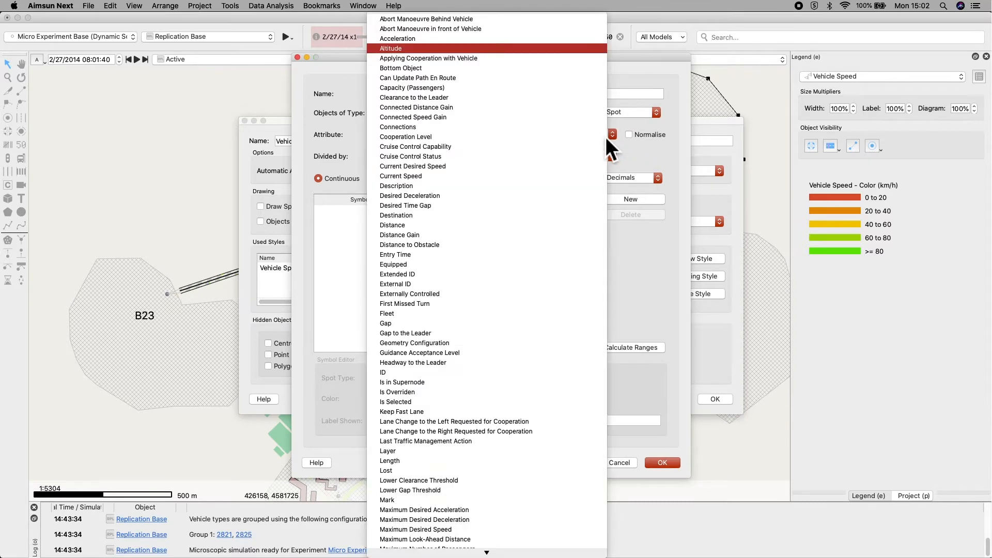
pyautogui.click(461, 372)
# Add one range to the spot style and set it to 0.00 - inf.
pyautogui.click(632, 200)
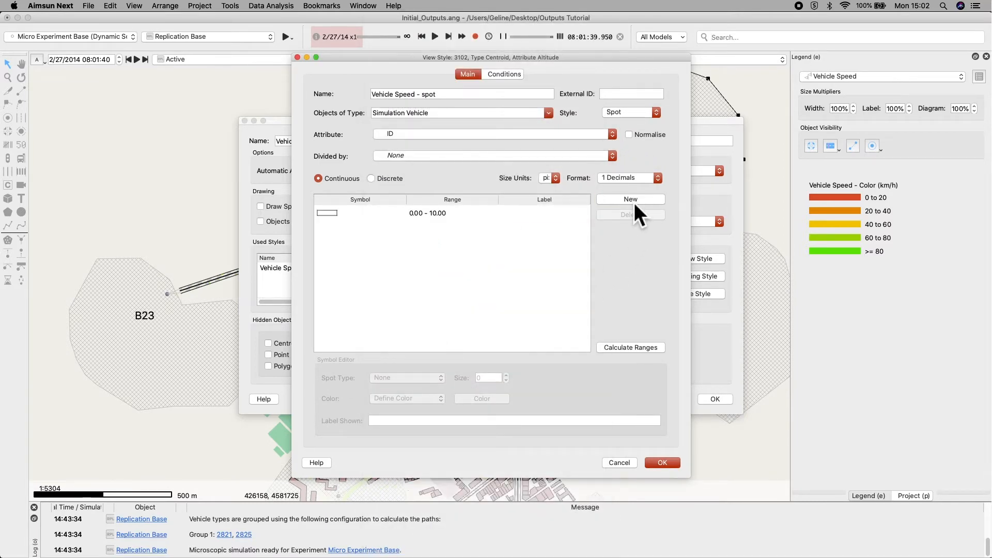
pyautogui.click(456, 216)
pyautogui.doubleClick(455, 214)
pyautogui.click(455, 214)
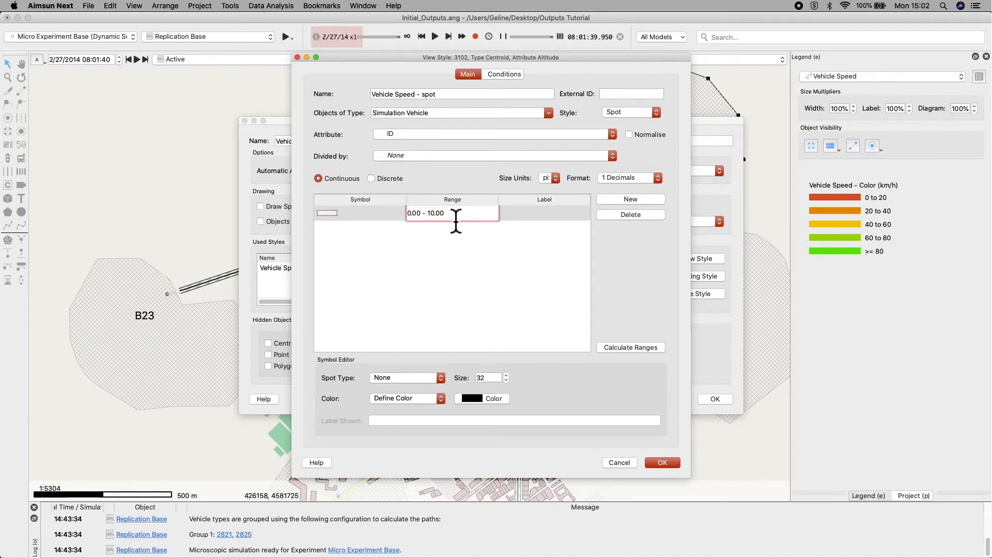
pyautogui.doubleClick(436, 216)
pyautogui.moveTo(439, 223); pyautogui.dragTo(453, 224)
pyautogui.write('inf')
pyautogui.press('Return')
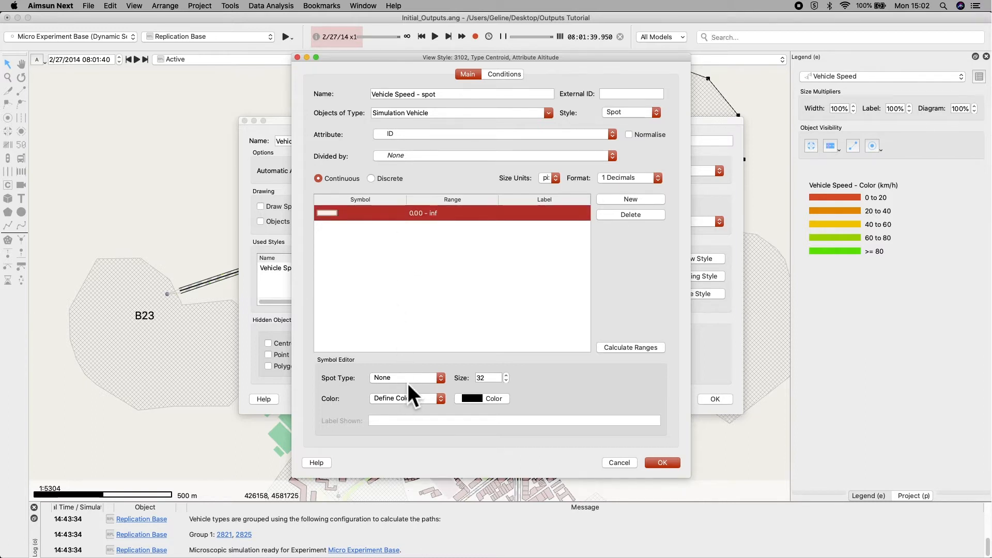
# Set the range's symbol to a Circle of size 8 that uses the object's color.
pyautogui.click(436, 382)
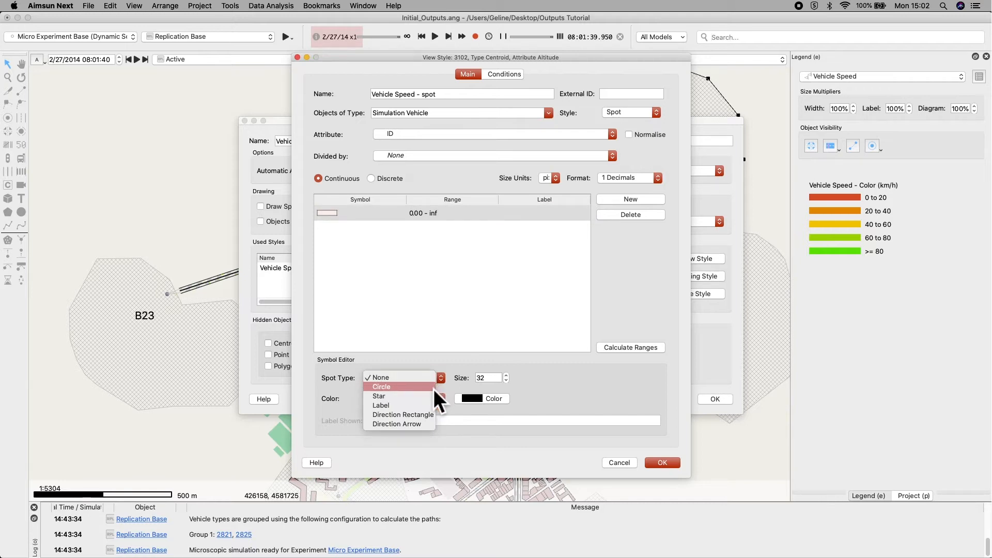
pyautogui.click(433, 387)
pyautogui.doubleClick(489, 378)
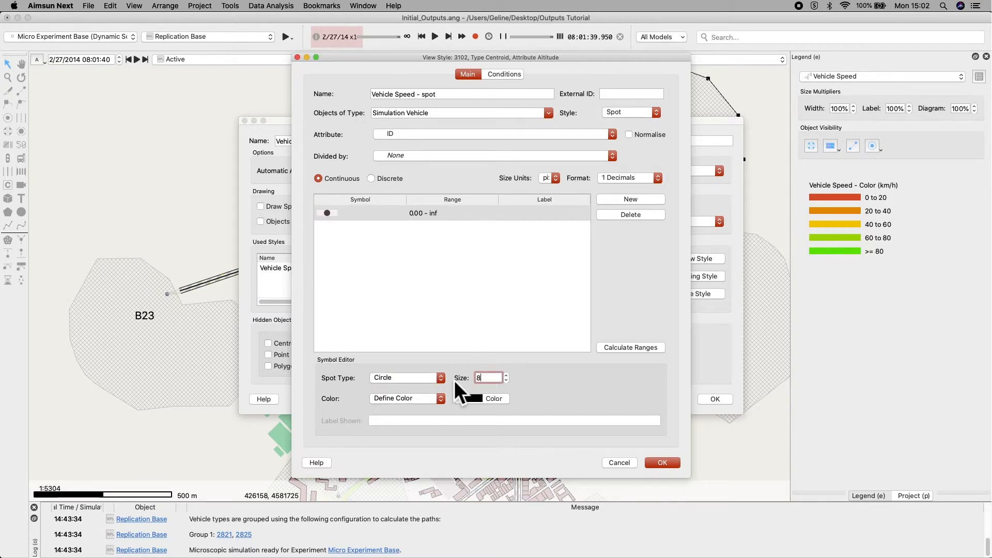
pyautogui.click(438, 401)
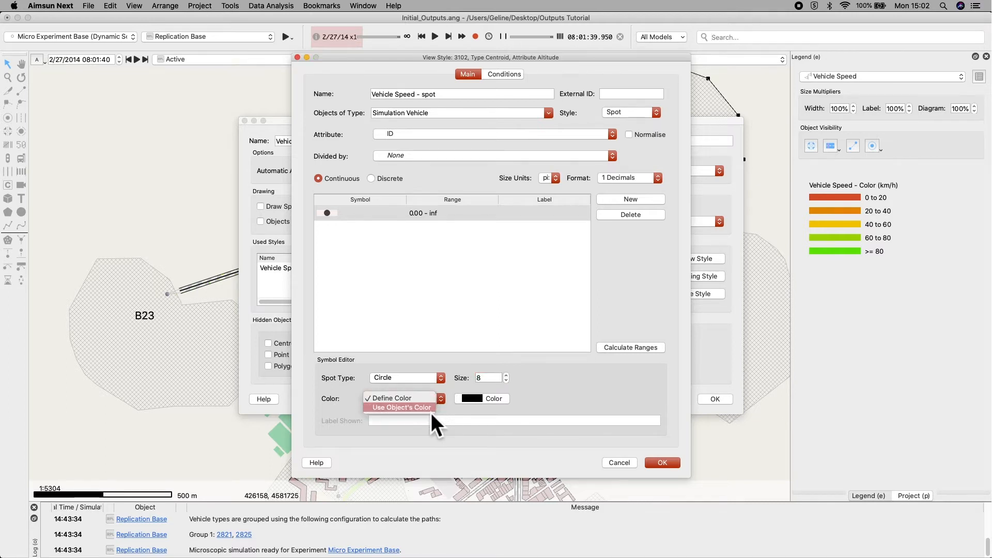
pyautogui.click(431, 408)
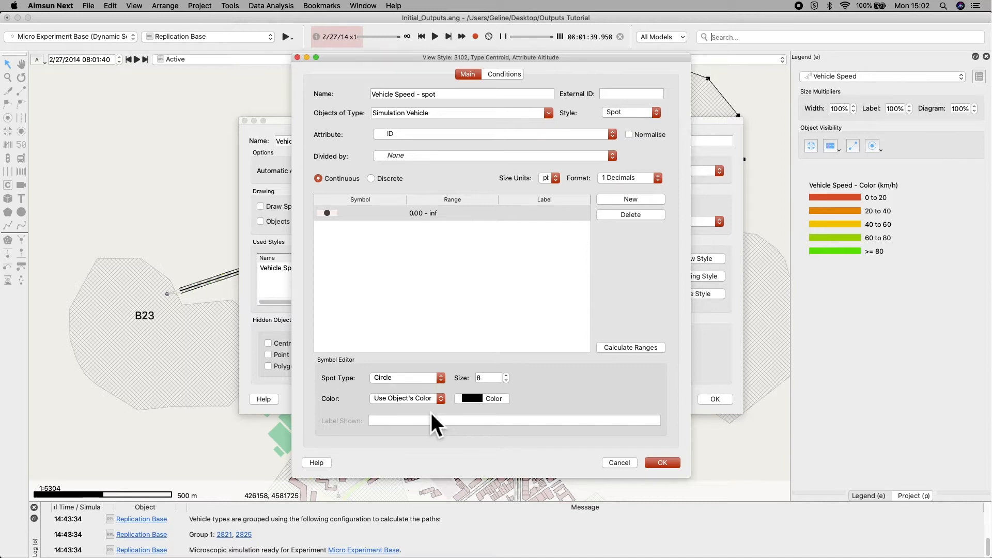
# Limit the spot style to scales between 1:4000 and 1:99999999 and accept the style.
pyautogui.click(503, 75)
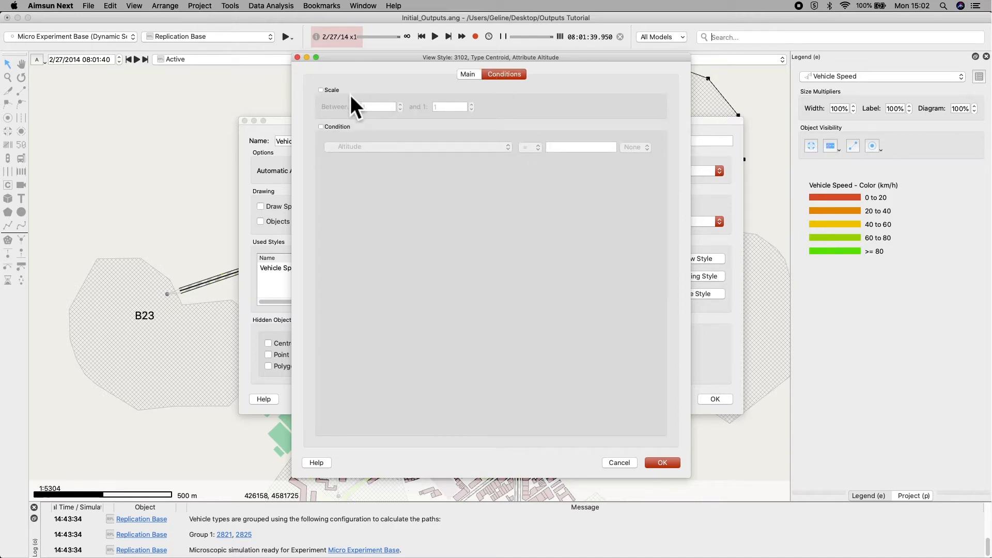
pyautogui.click(337, 94)
pyautogui.click(363, 107)
pyautogui.write('4000')
pyautogui.doubleClick(450, 107)
pyautogui.write('99999999')
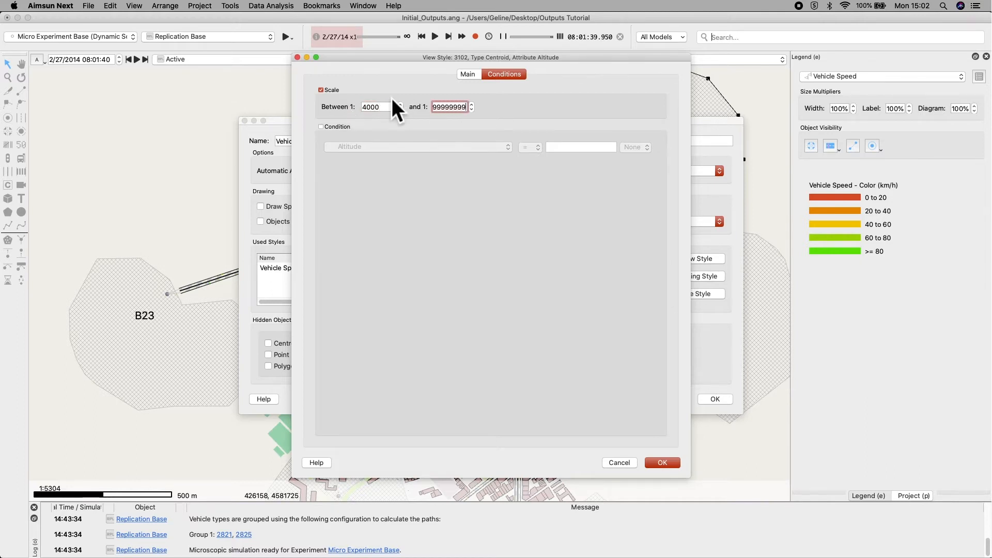
pyautogui.click(559, 261)
pyautogui.click(663, 463)
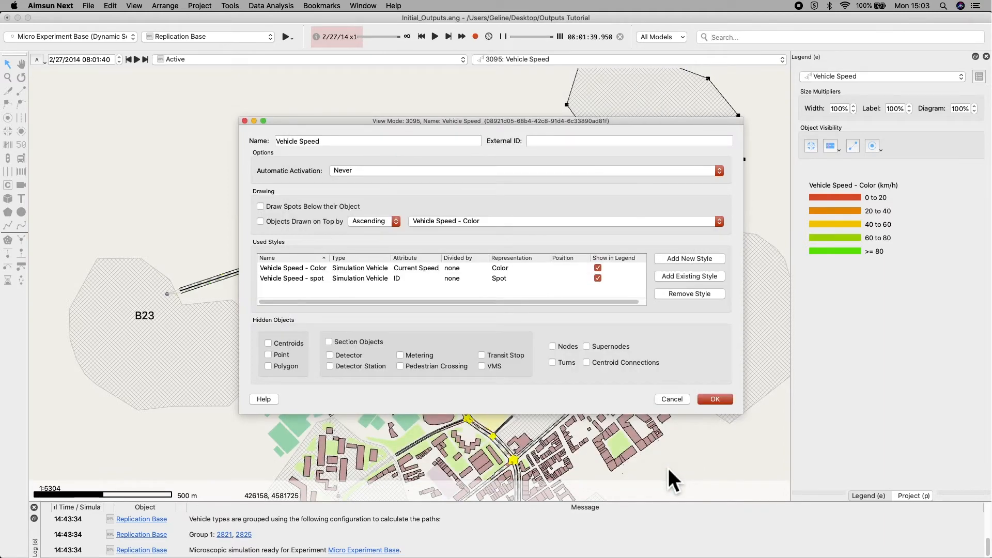
# Accept the updated Vehicle Speed view mode and resume the simulation to view the vehicles as spots across the network.
pyautogui.click(549, 273)
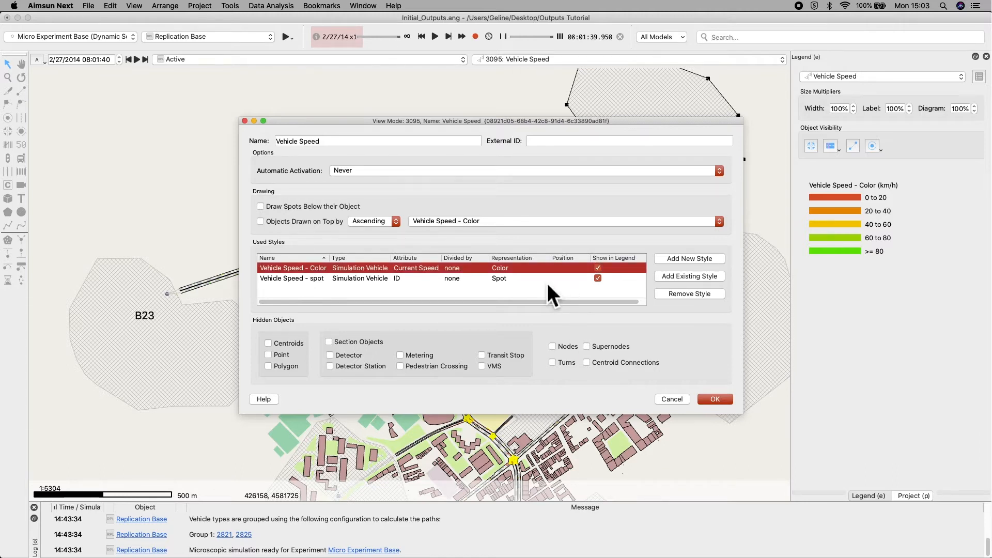
pyautogui.click(547, 283)
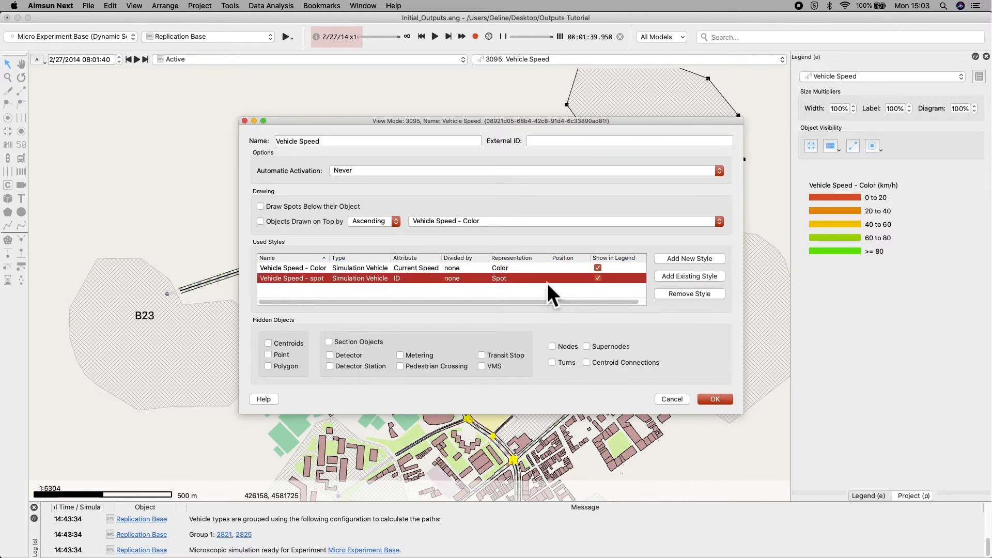
pyautogui.click(715, 399)
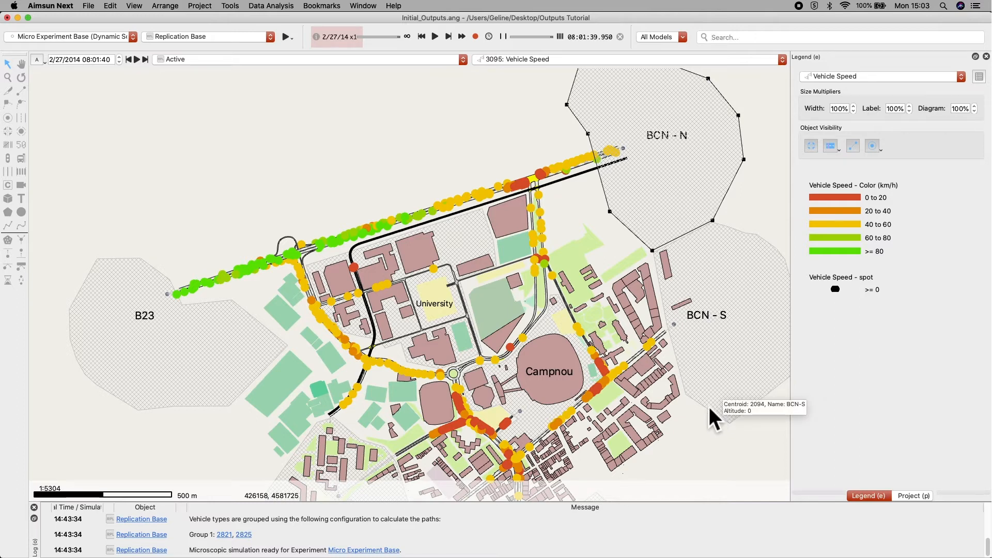
pyautogui.scroll(-4, 568, 222)
pyautogui.click(434, 36)
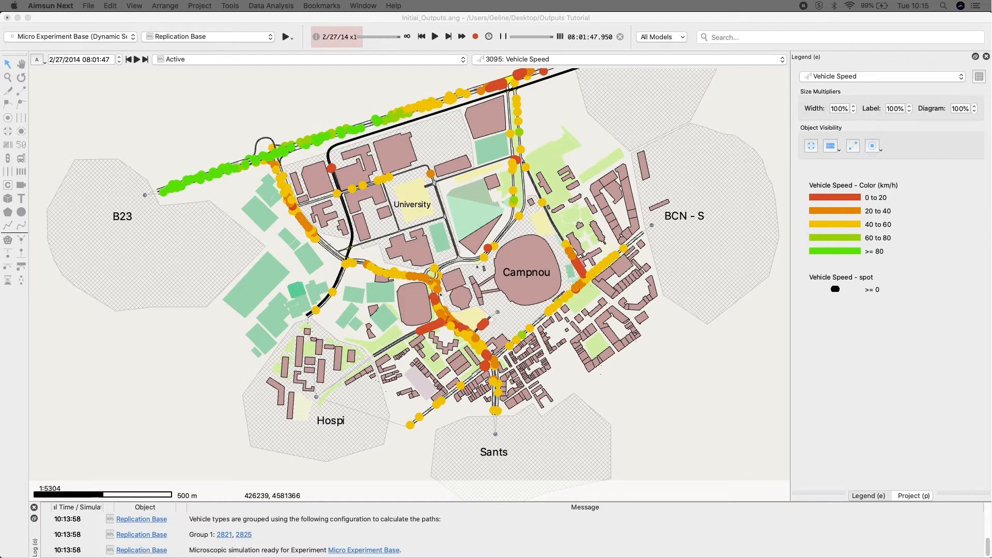
# Create another view mode in the project's View Modes folder and open its properties.
pyautogui.click(914, 505)
pyautogui.click(913, 496)
pyautogui.click(854, 119)
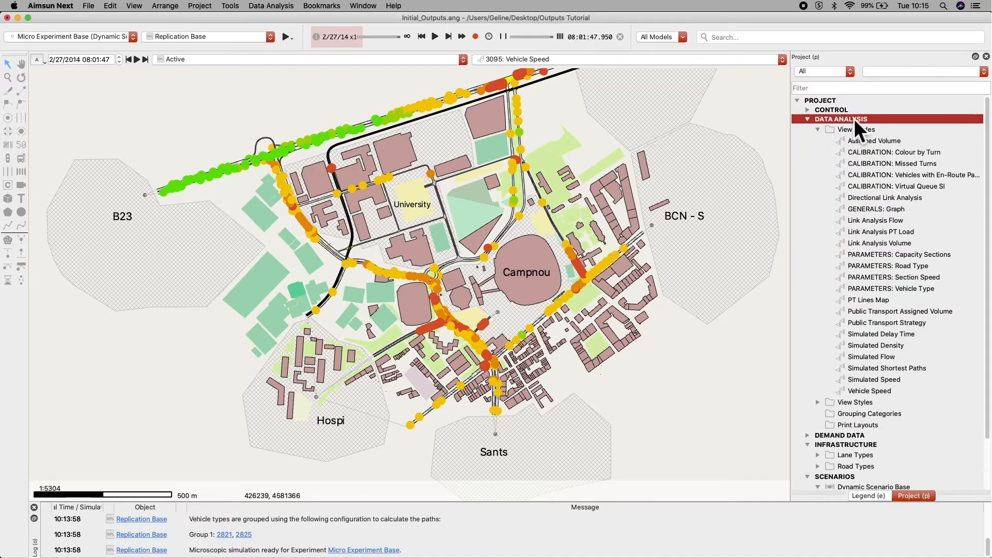
pyautogui.click(878, 130)
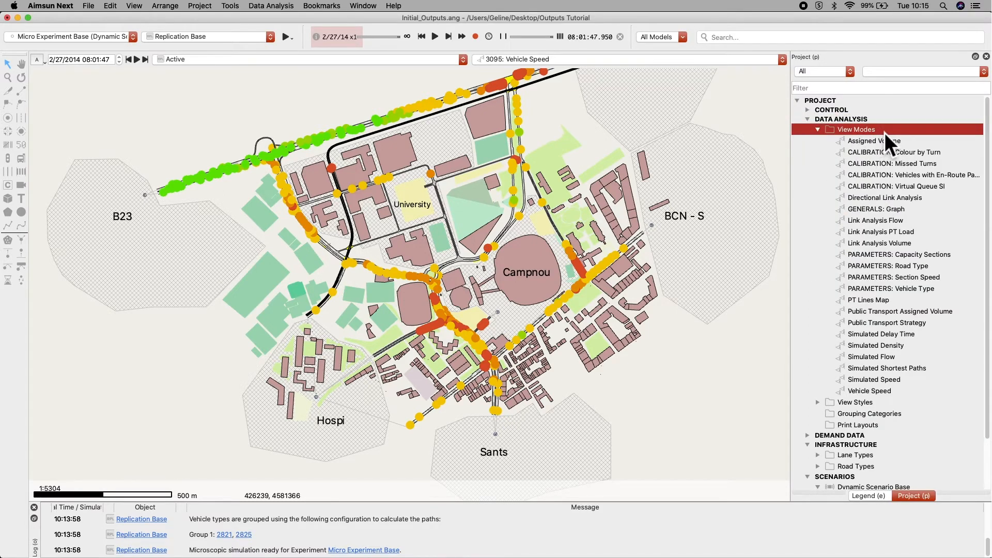
pyautogui.rightClick(885, 132)
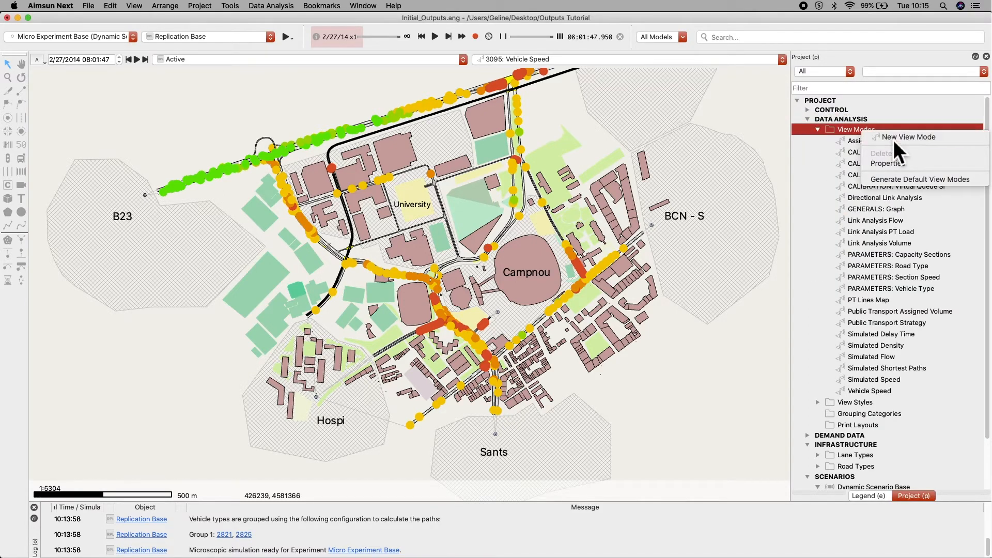
pyautogui.click(894, 140)
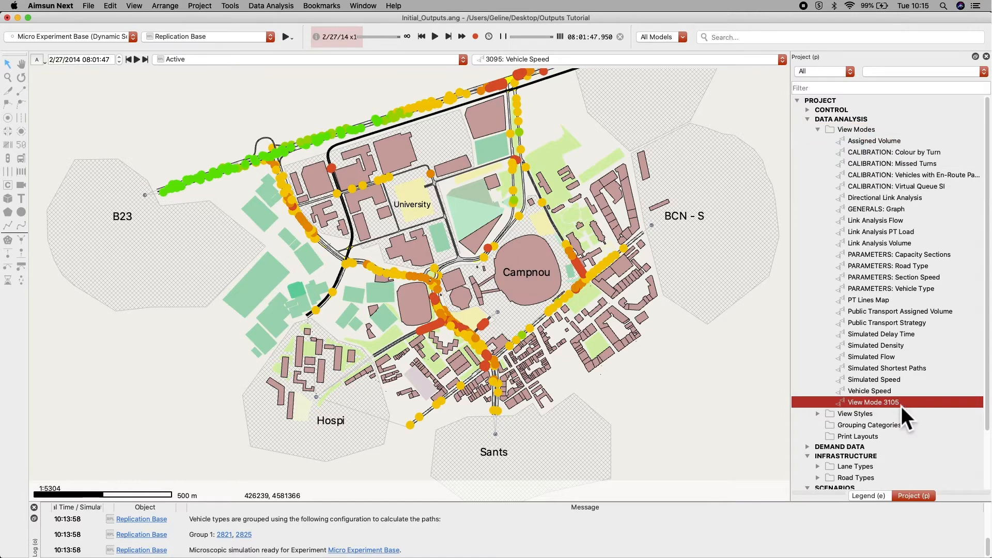
pyautogui.doubleClick(901, 406)
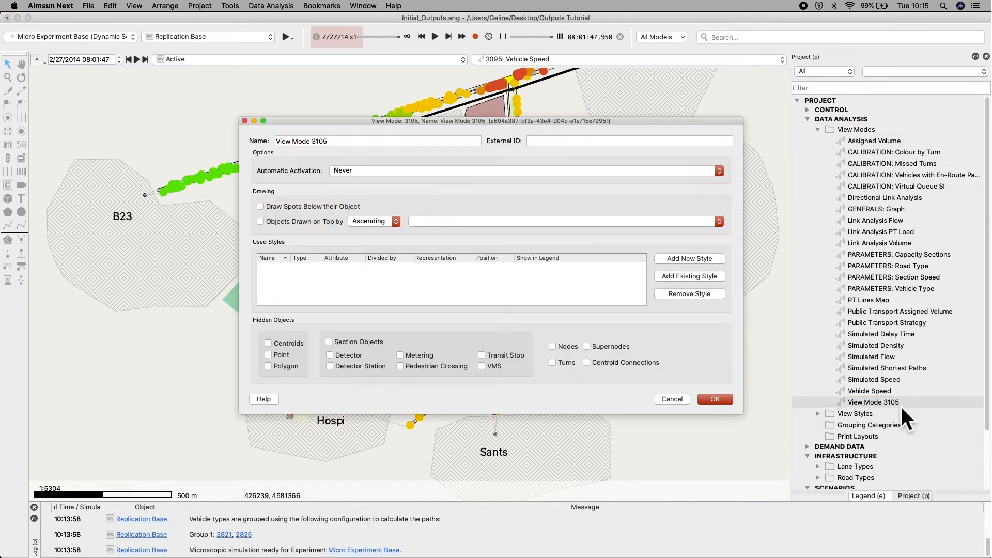
# Name the new view mode Total Demands, accept it and reopen its properties.
pyautogui.write('Total Demands')
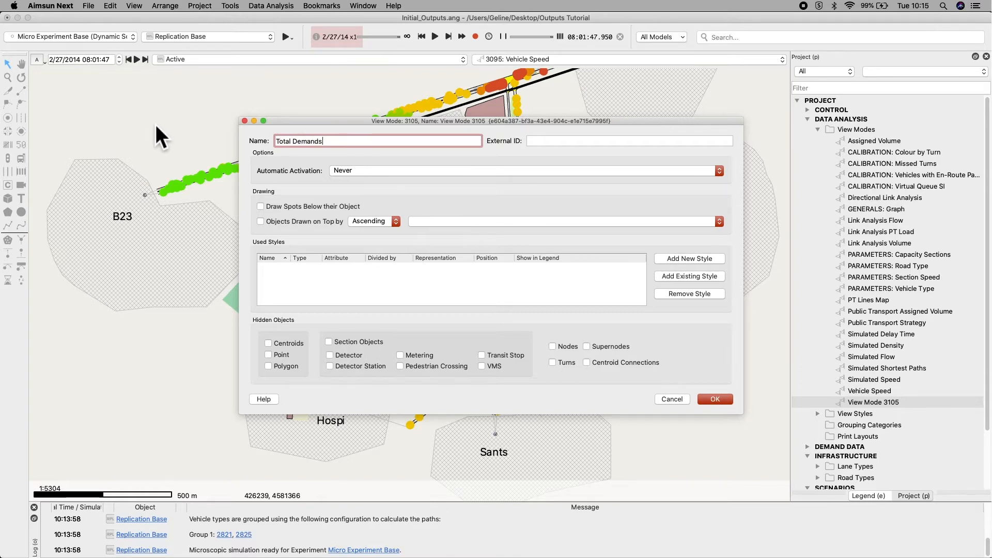
pyautogui.click(715, 400)
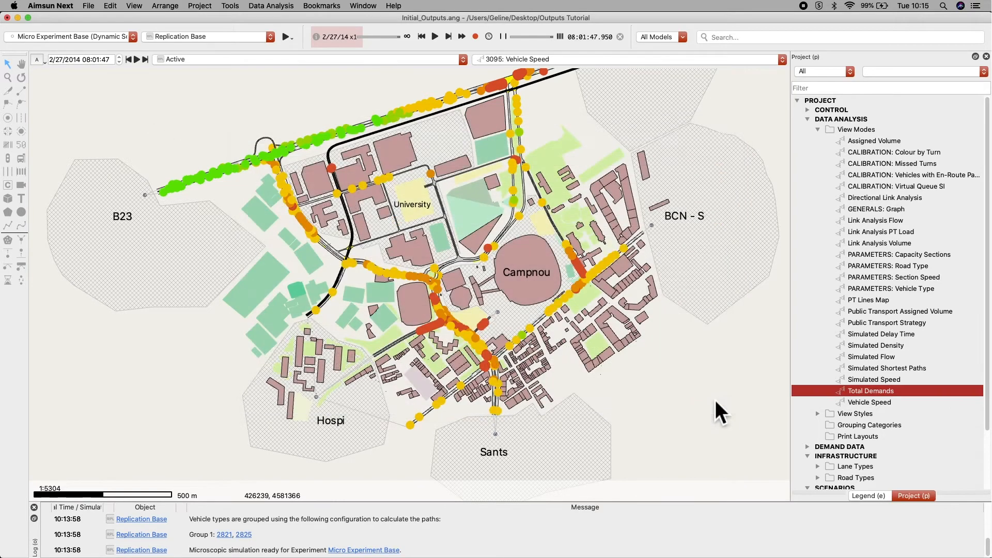
pyautogui.doubleClick(867, 393)
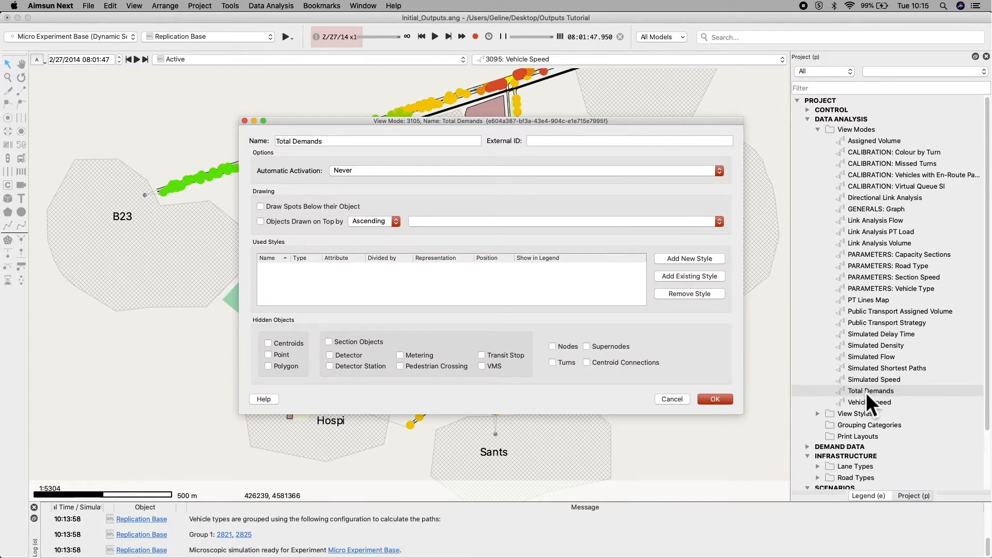
# Add a new style for Centroid objects to the Total Demands view mode and make it a Histogram diagram.
pyautogui.click(710, 261)
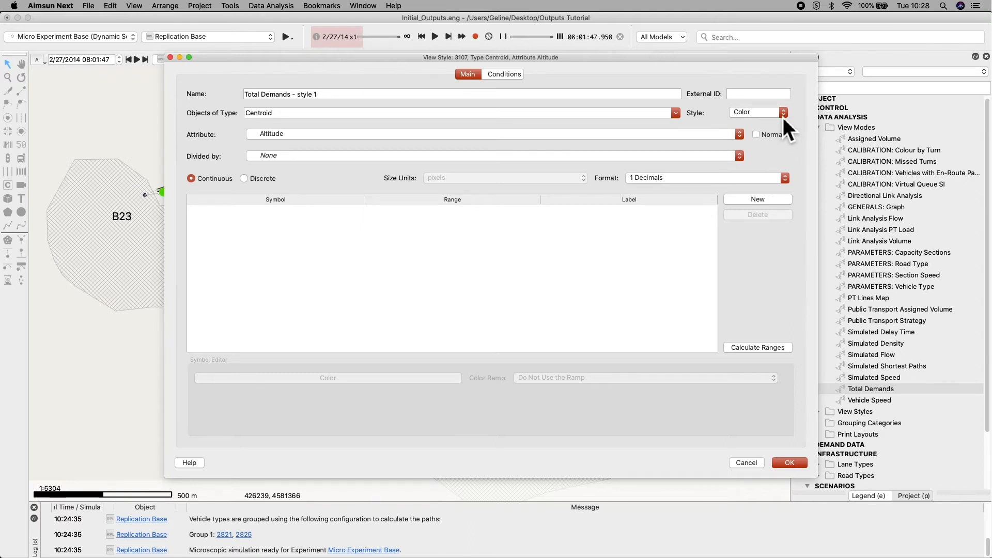
pyautogui.click(782, 117)
pyautogui.click(747, 187)
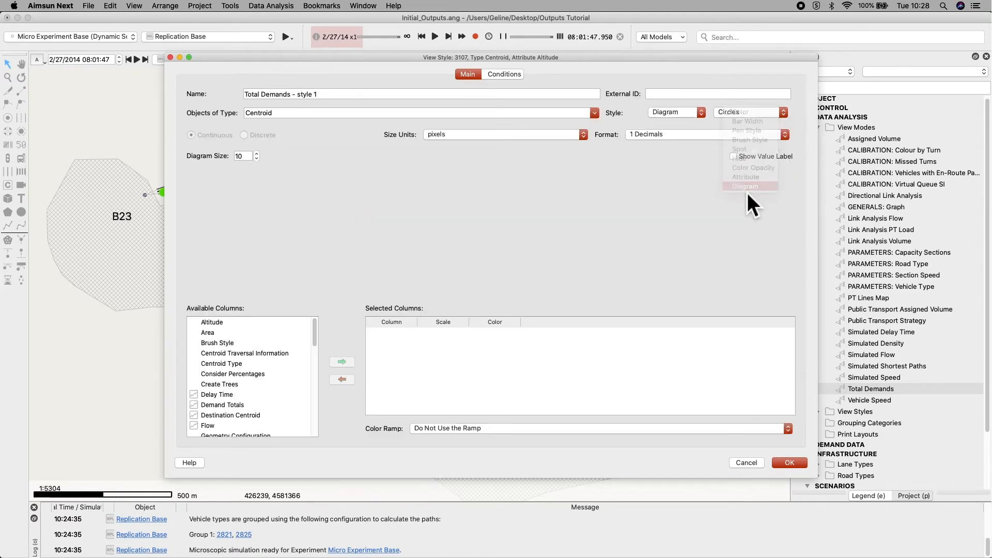
pyautogui.click(766, 113)
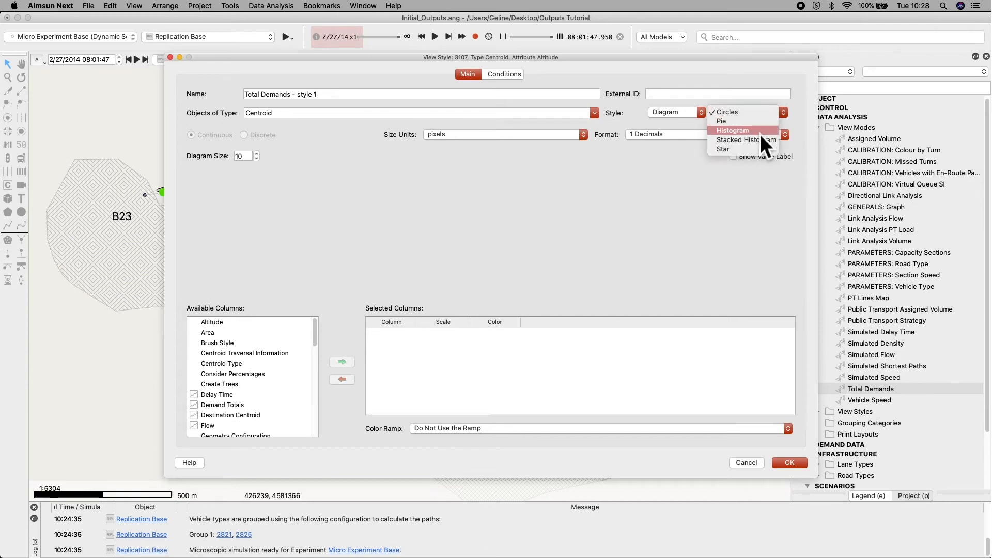
pyautogui.click(758, 131)
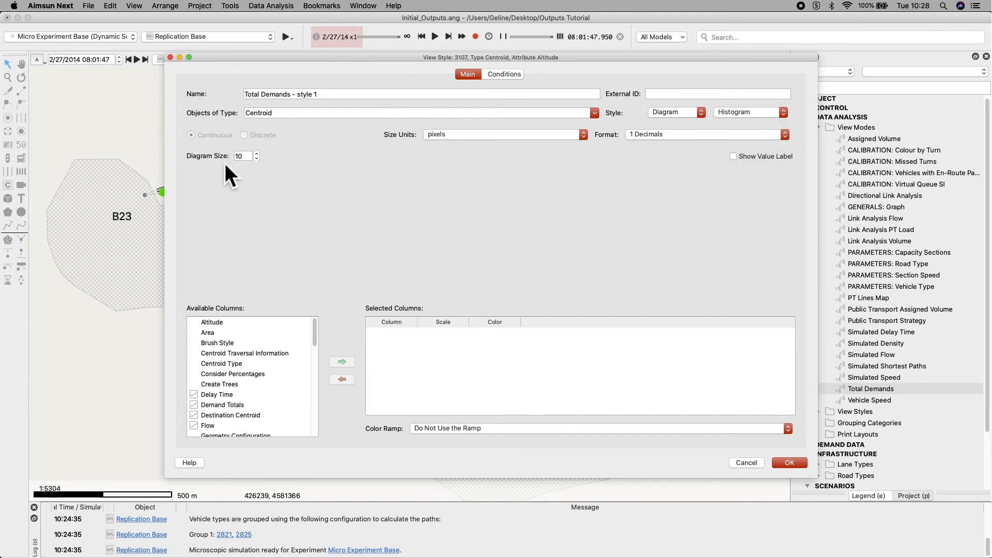
# Set the histogram's diagram size to 50, format its values with No Decimals and show the value label.
pyautogui.doubleClick(243, 156)
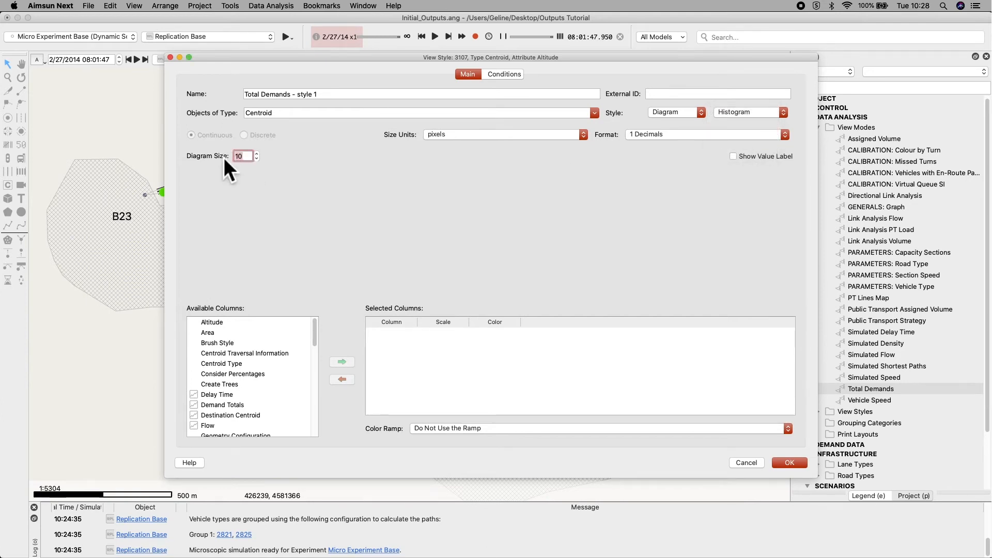
pyautogui.write('50')
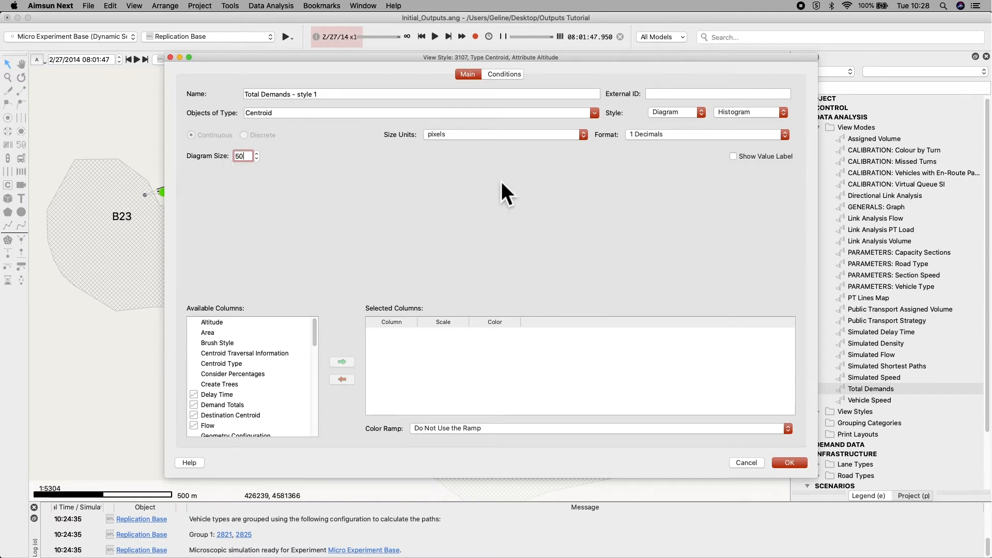
pyautogui.click(717, 137)
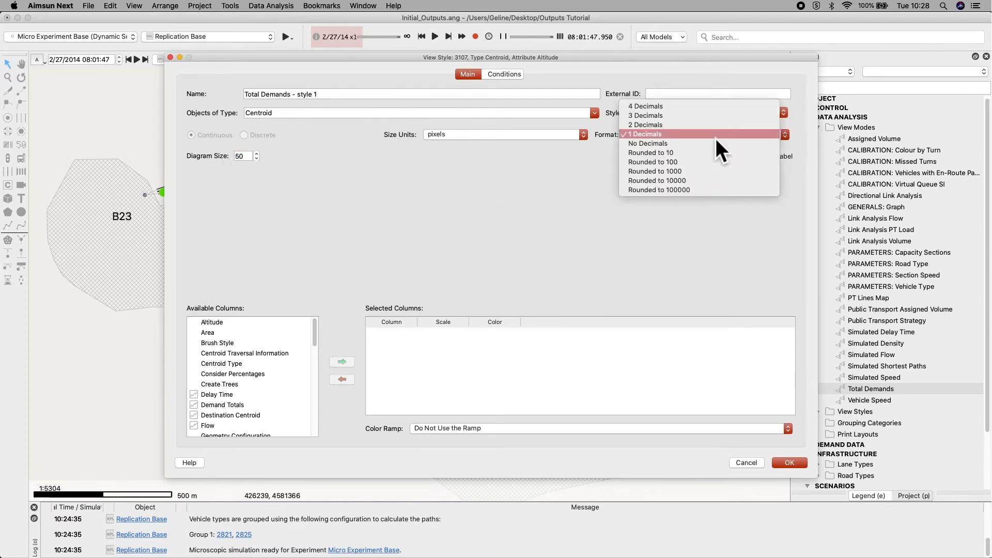
pyautogui.click(720, 144)
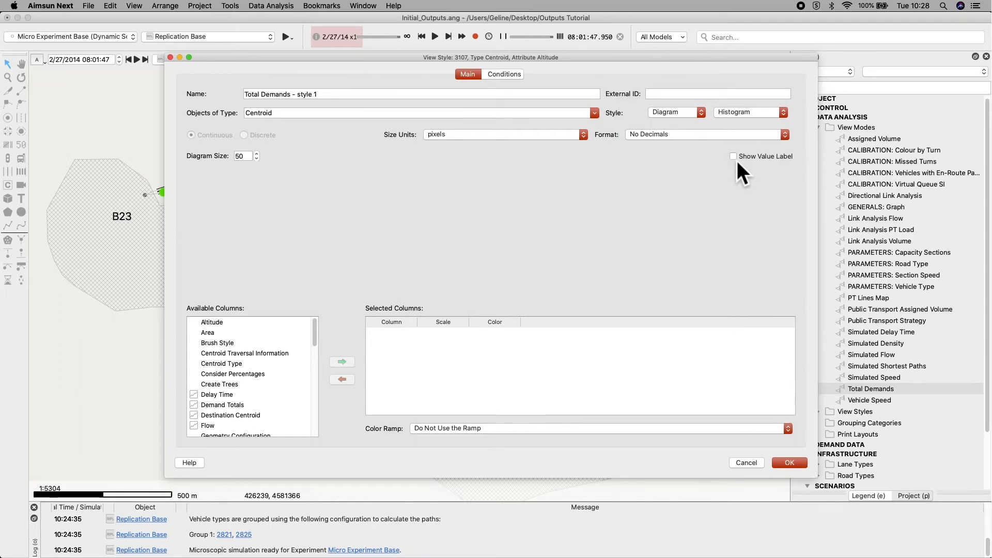
pyautogui.click(737, 161)
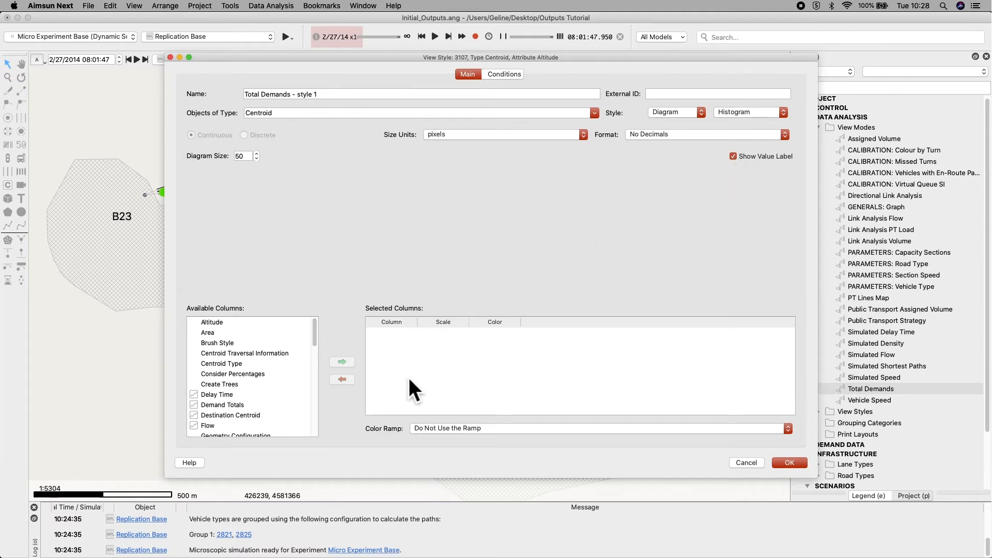
# Add the Demand Totals column twice to the diagram and set the first one to Origin.
pyautogui.click(283, 407)
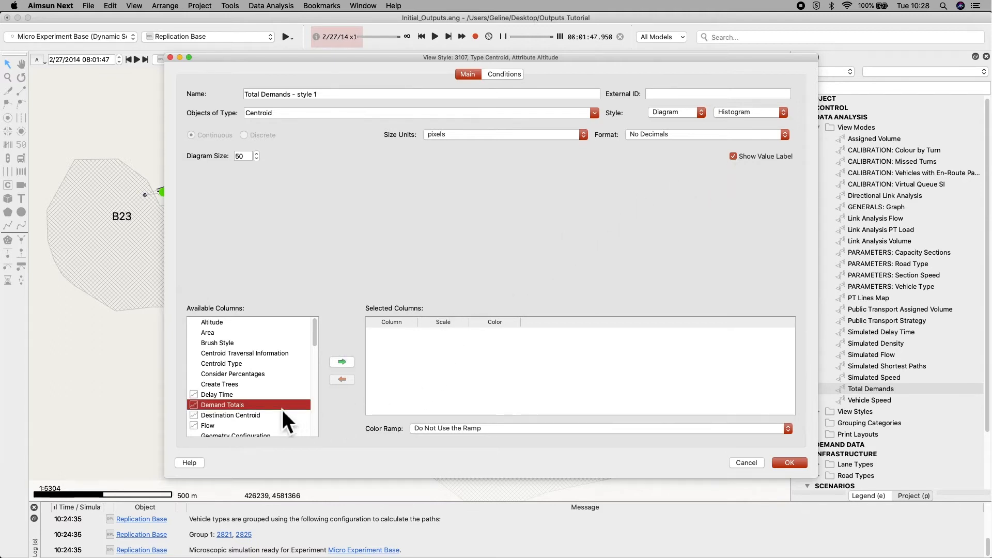
pyautogui.doubleClick(342, 364)
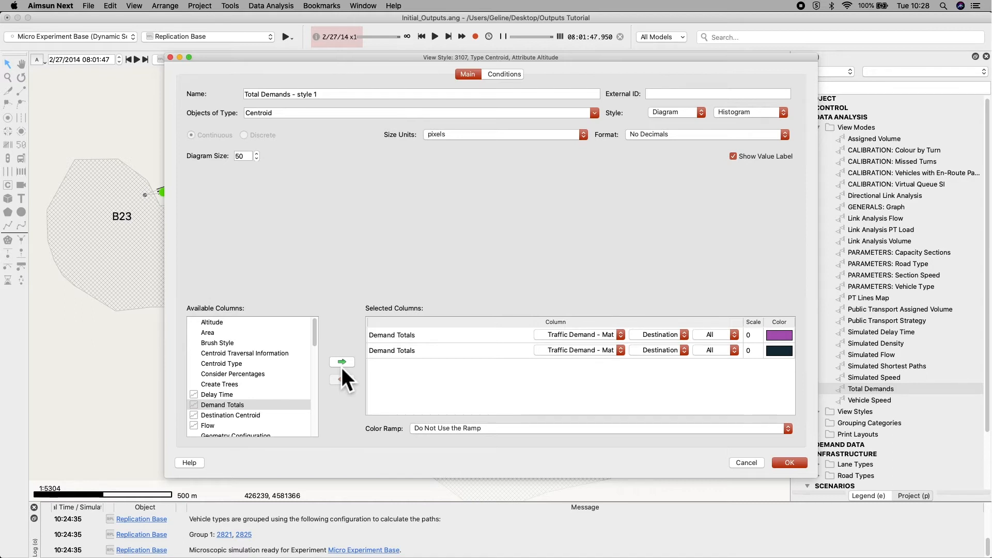
pyautogui.click(672, 342)
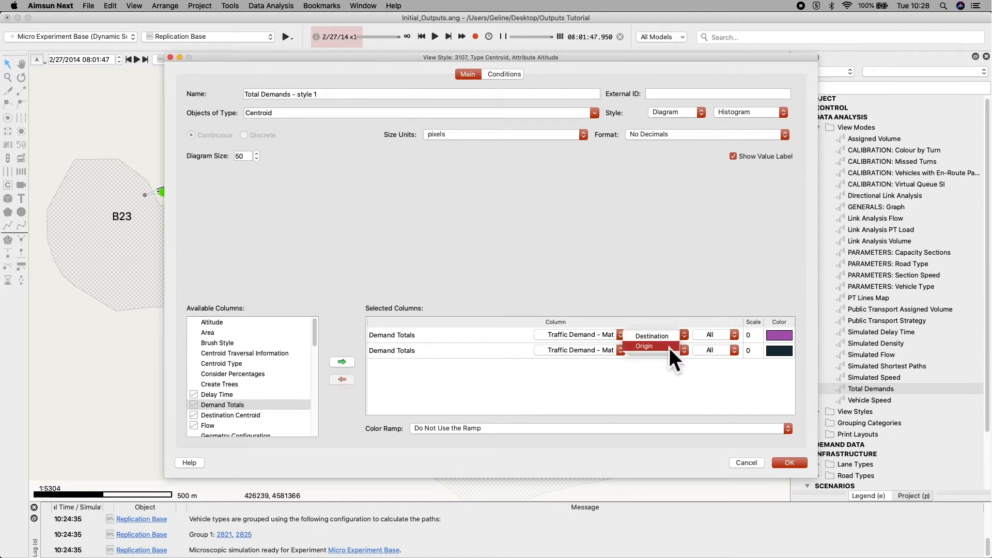
pyautogui.click(670, 346)
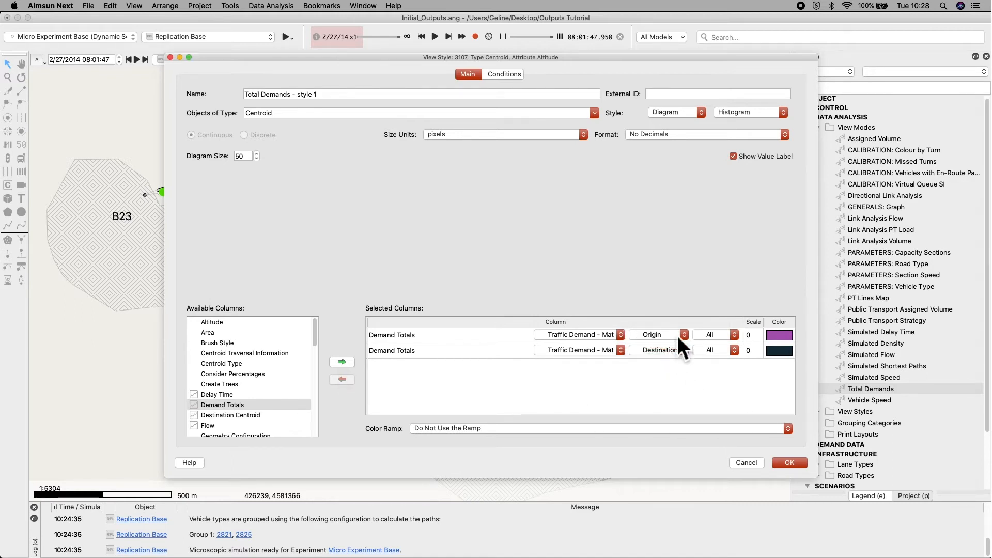
# Set the scale of both the Origin and Destination Demand Totals columns to 2000.
pyautogui.click(754, 339)
pyautogui.click(754, 340)
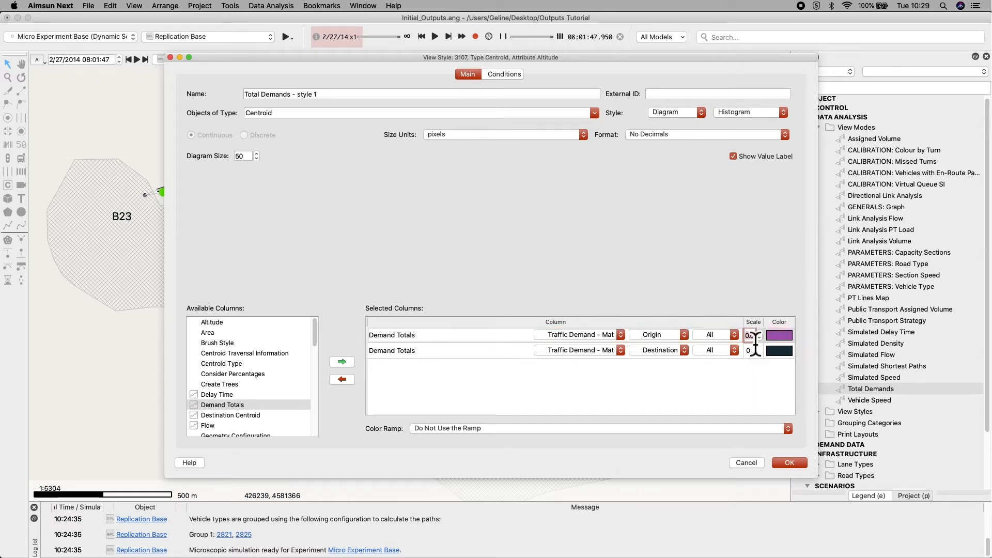
pyautogui.write('200')
pyautogui.doubleClick(750, 350)
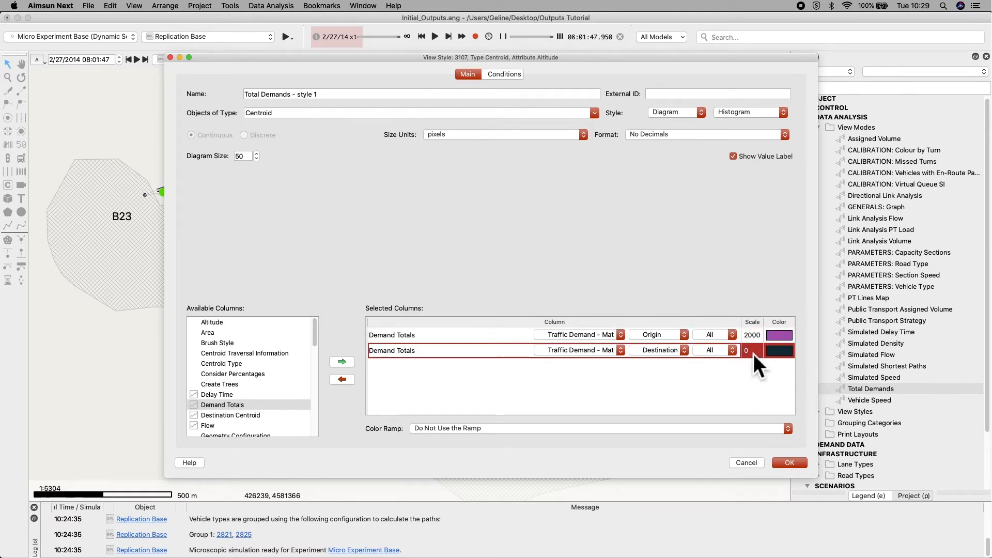
pyautogui.write('2000')
pyautogui.press('Return')
# Accept the style and the view mode, and display the map in the Total Demands view mode.
pyautogui.click(796, 466)
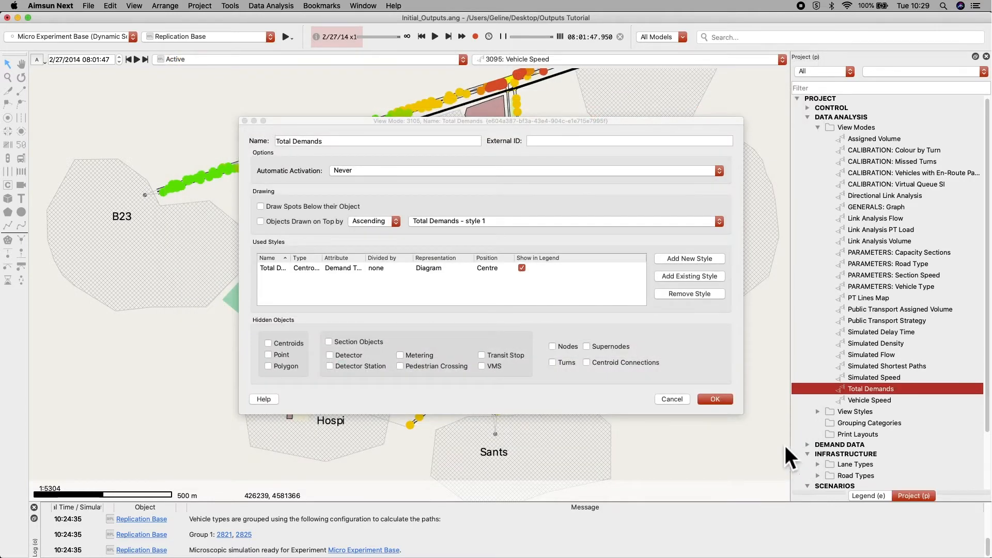
pyautogui.click(724, 403)
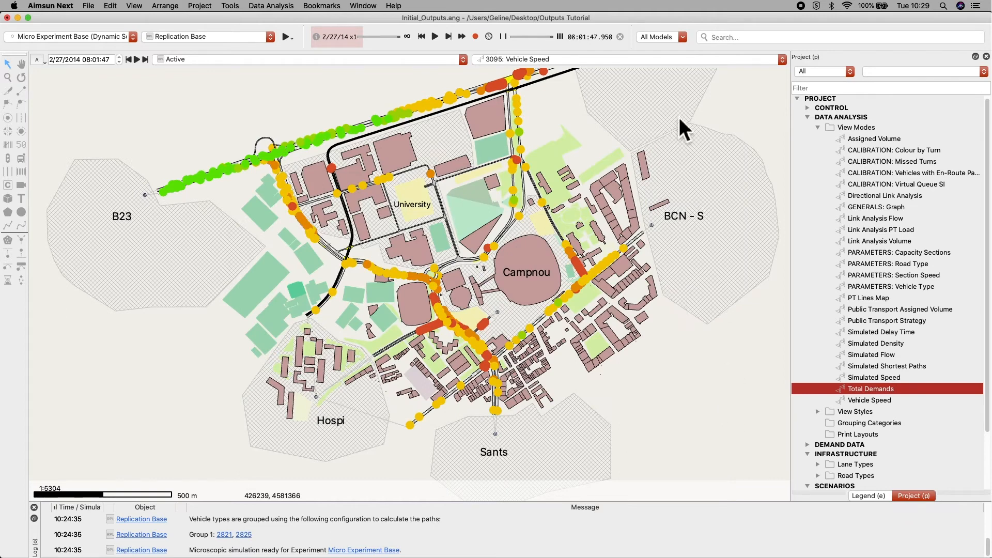
pyautogui.click(685, 63)
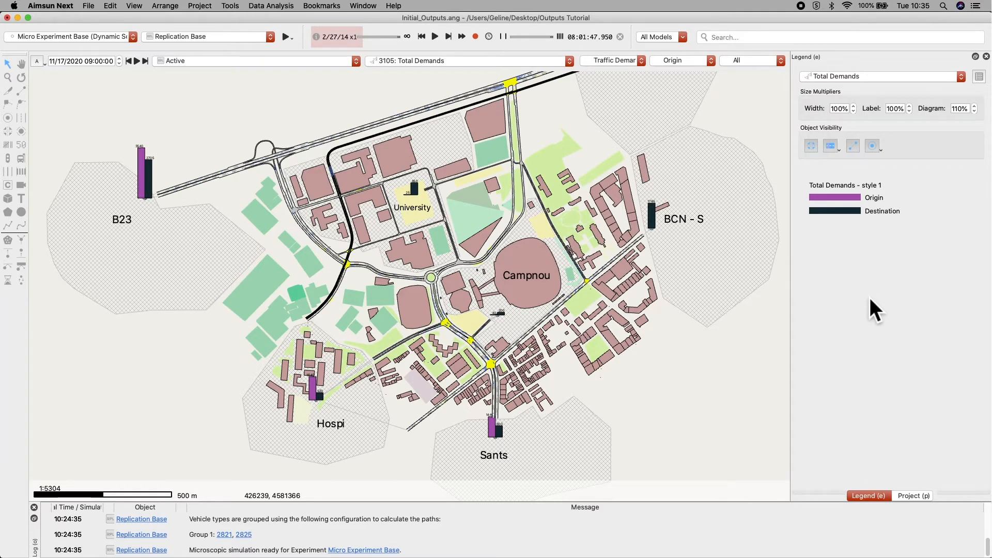
# Try a Diagram size multiplier of 90% on the demand histograms, restore it to 110% and examine the Sants centroid.
pyautogui.scroll(-5, 692, 245)
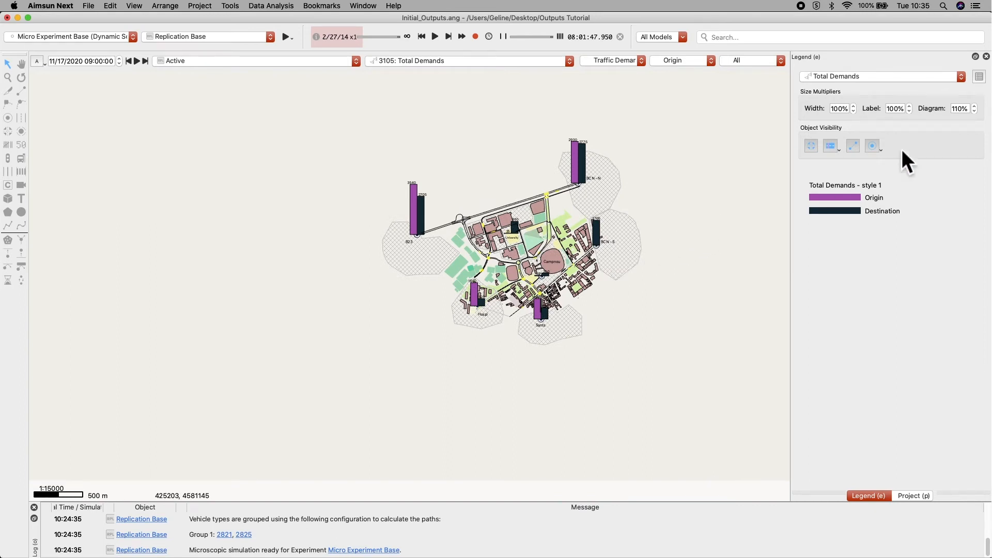
pyautogui.doubleClick(965, 110)
pyautogui.write('60')
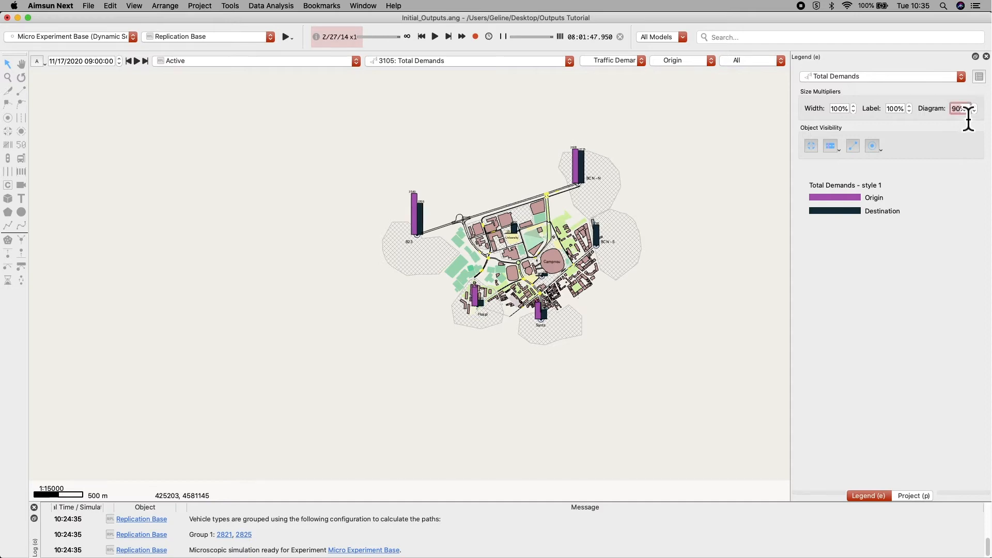
pyautogui.scroll(5, 965, 111)
pyautogui.scroll(6, 565, 322)
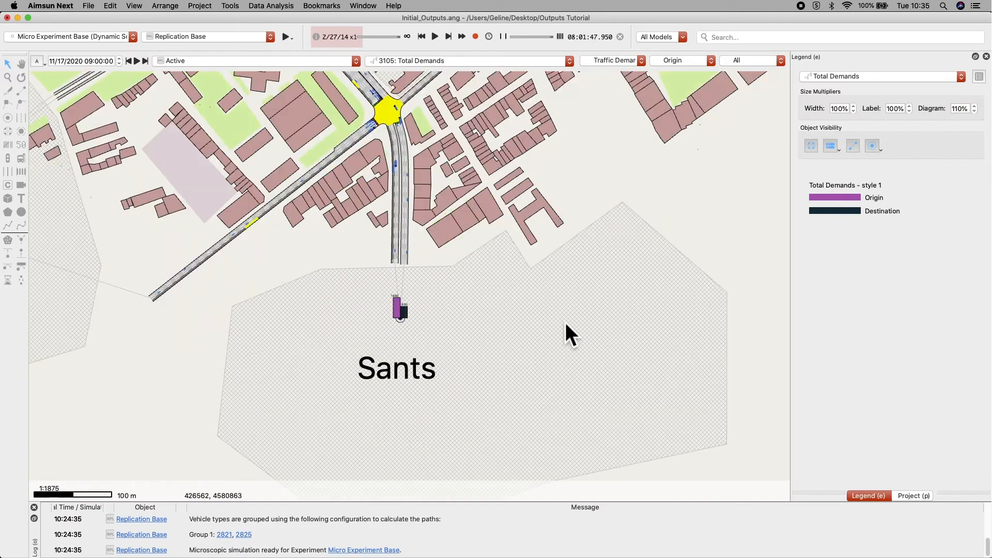
# Create a new view mode in the project's Data Analysis section and name it PT Vehicles.
pyautogui.scroll(3, 965, 120)
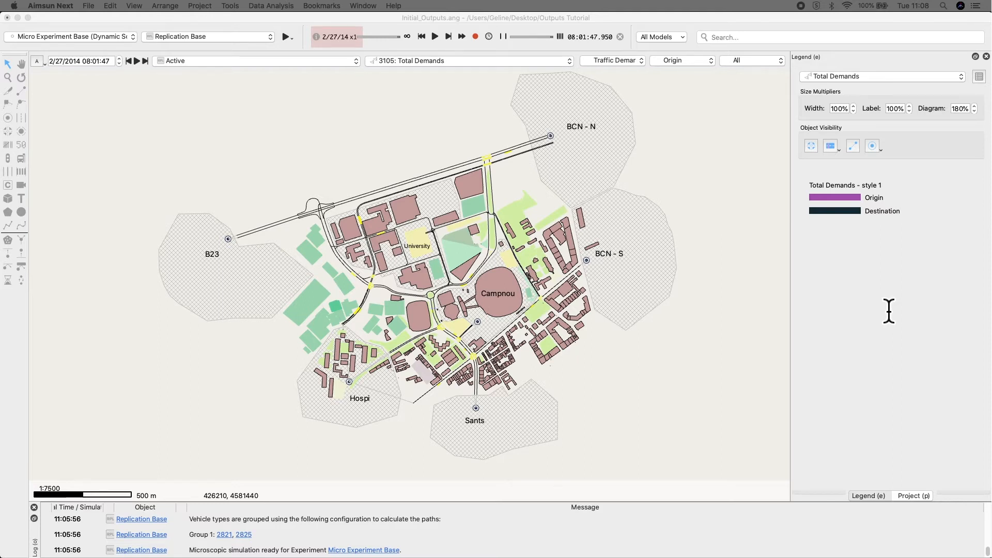
pyautogui.click(916, 498)
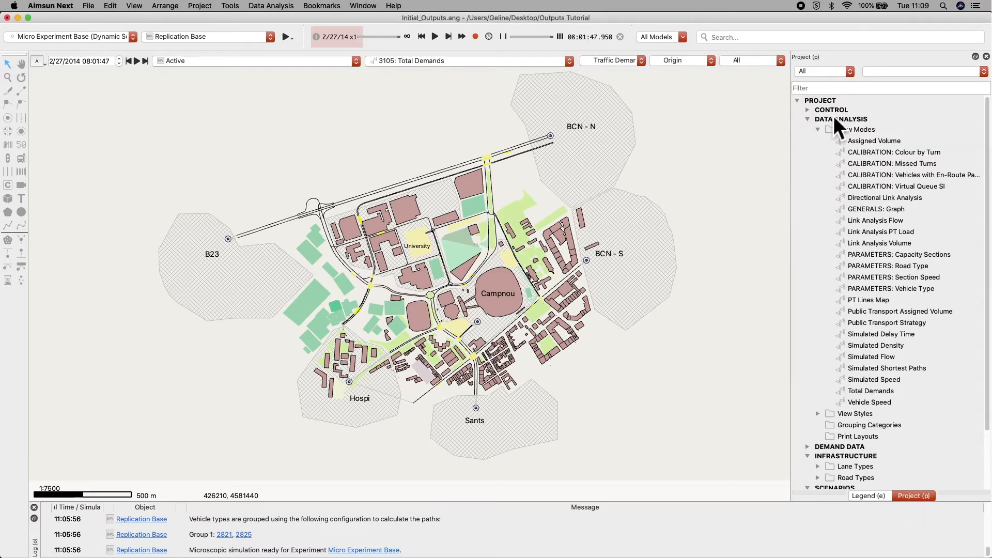
pyautogui.click(832, 104)
pyautogui.rightClick(866, 134)
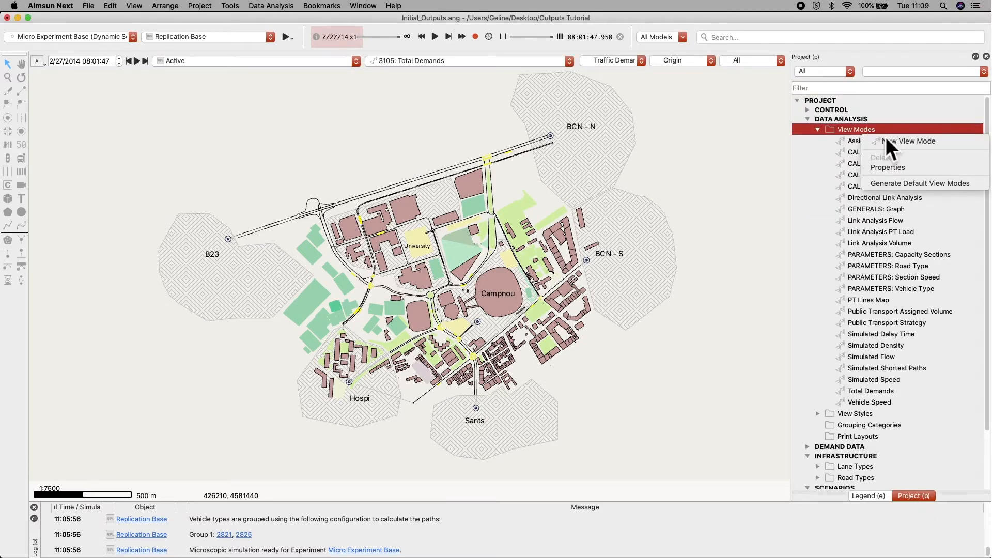
pyautogui.click(891, 144)
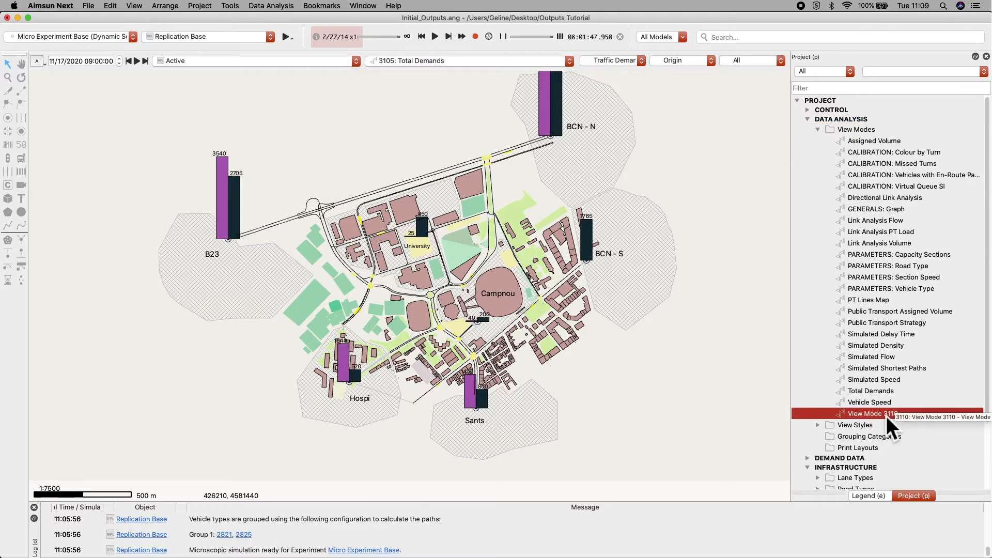
pyautogui.doubleClick(886, 416)
pyautogui.write('PT Vehicles')
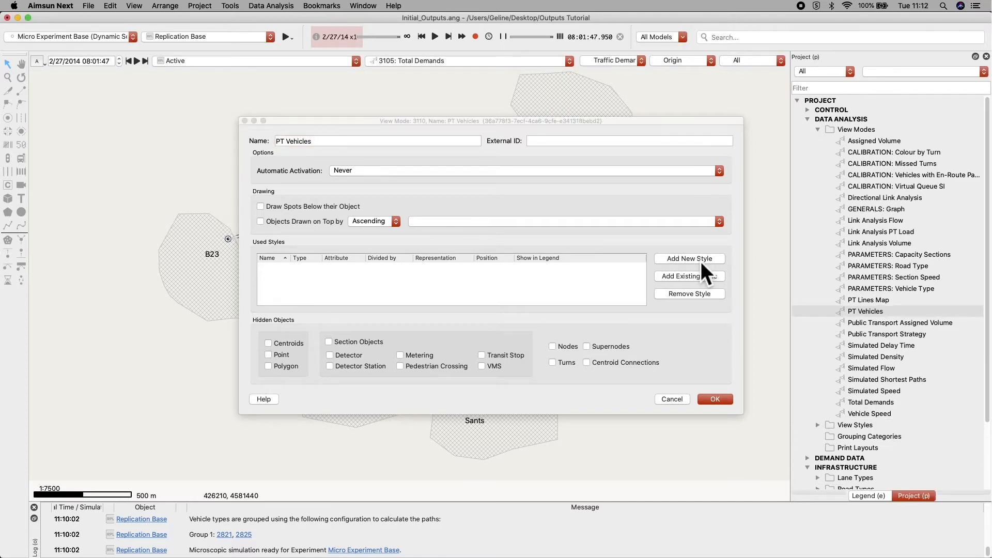
# Add a new style to the view mode for Simulation Transit Vehicle objects, using a circle diagram with diagram size 30.
pyautogui.click(701, 260)
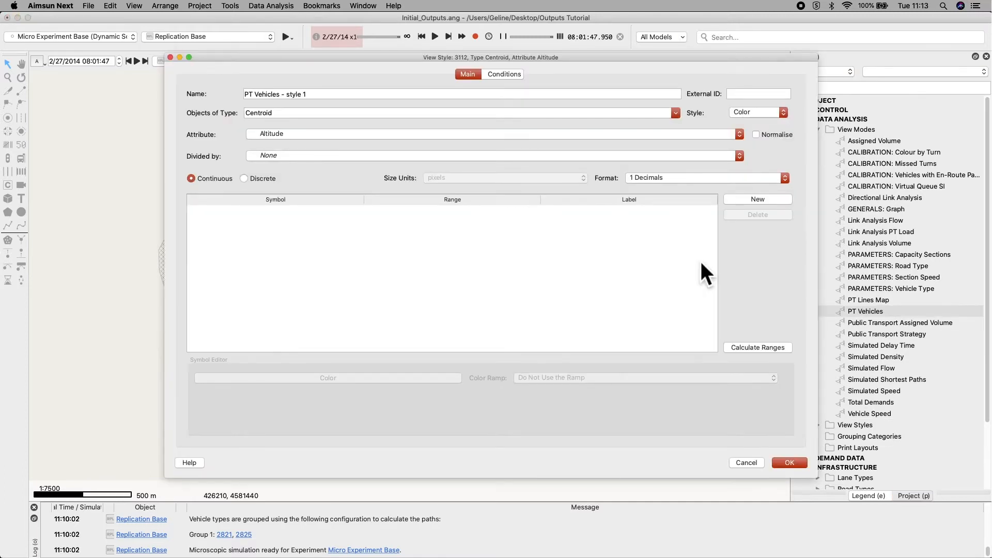
pyautogui.click(676, 112)
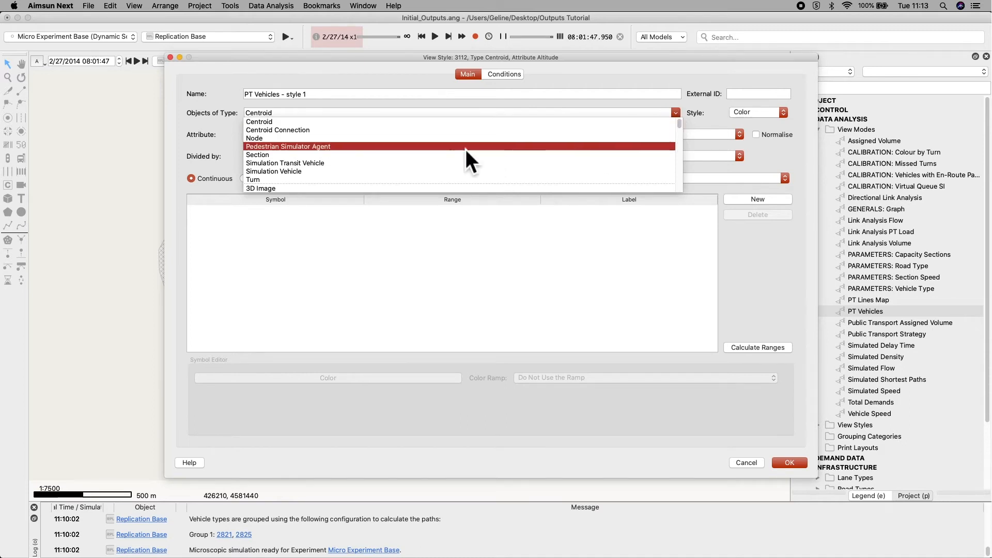
pyautogui.click(449, 163)
pyautogui.click(785, 118)
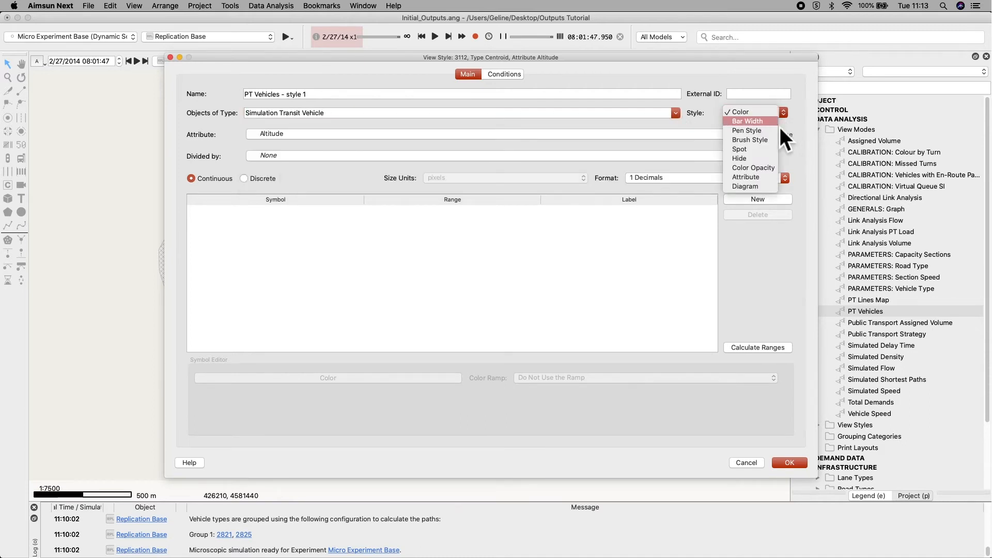
pyautogui.click(764, 187)
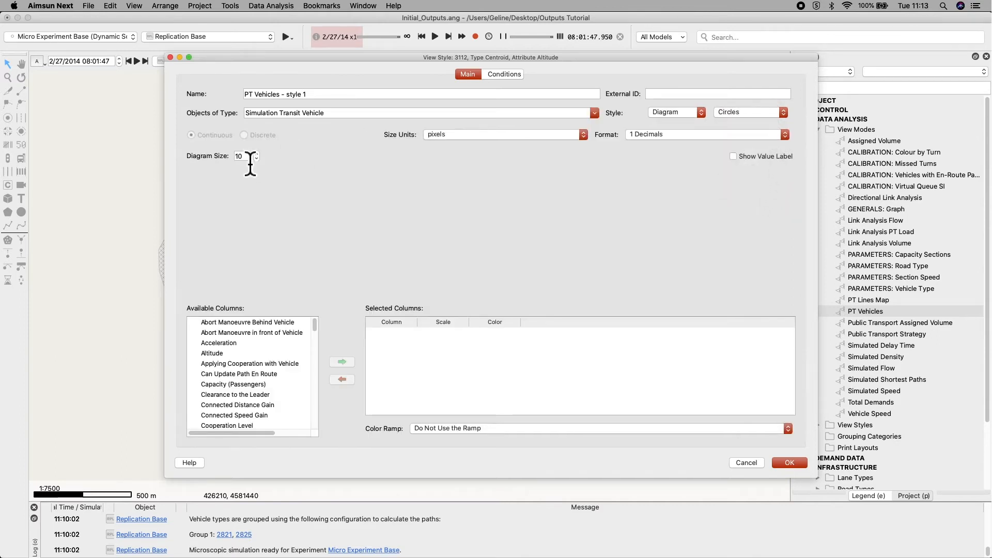
pyautogui.doubleClick(250, 157)
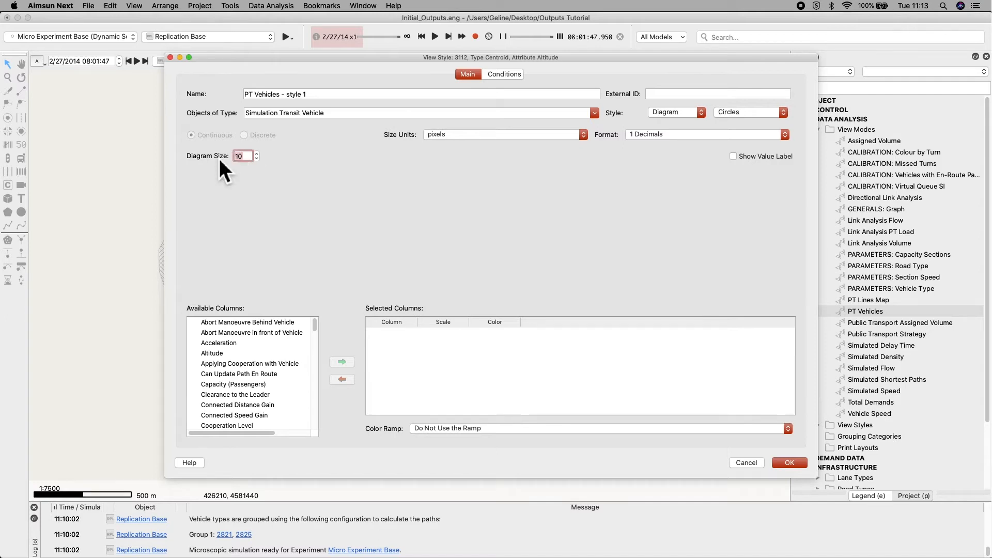
pyautogui.write('30')
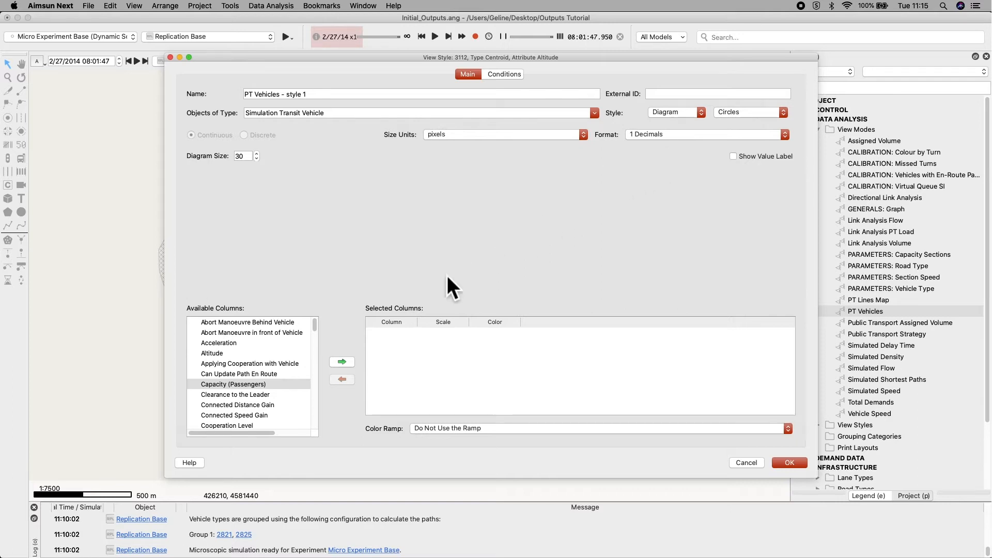
# Add the Length column to the diagram style with a scale of 12, and save both the style and the view mode.
pyautogui.click(287, 357)
pyautogui.scroll(-10, 291, 367)
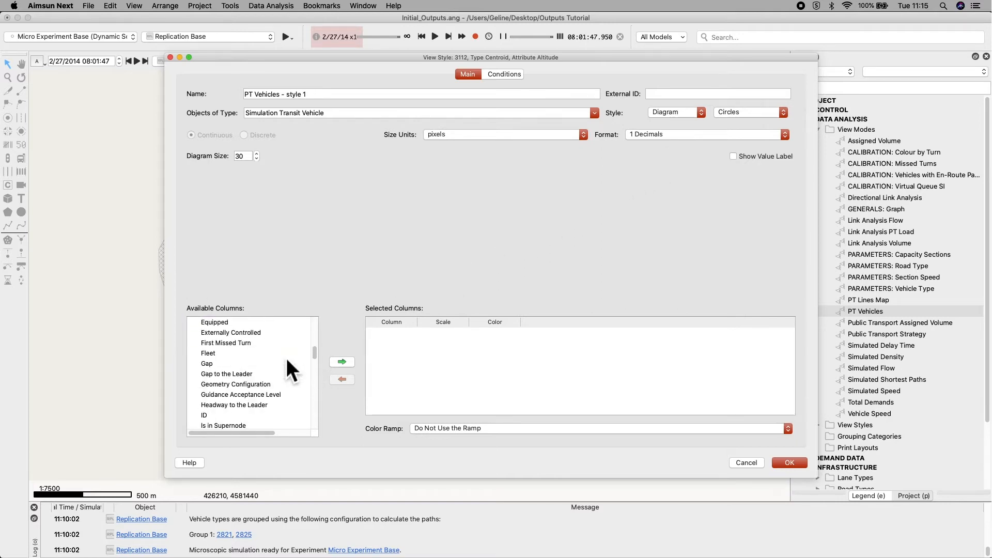
pyautogui.scroll(-3, 287, 364)
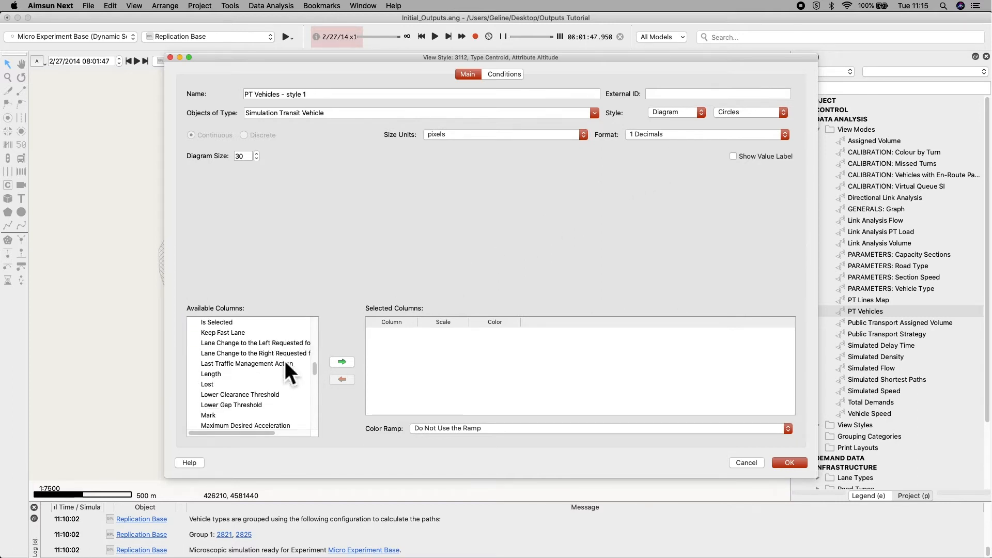
pyautogui.click(225, 374)
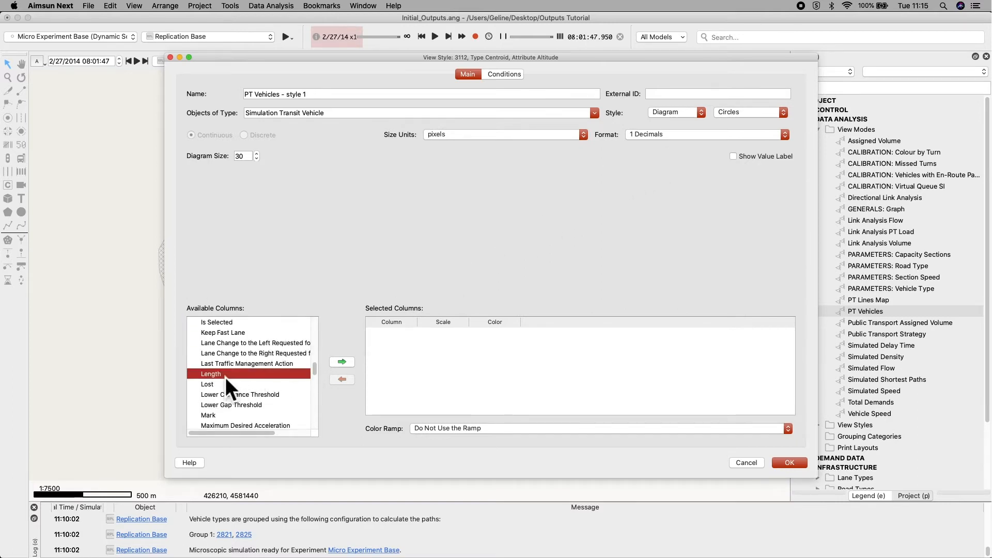
pyautogui.click(346, 364)
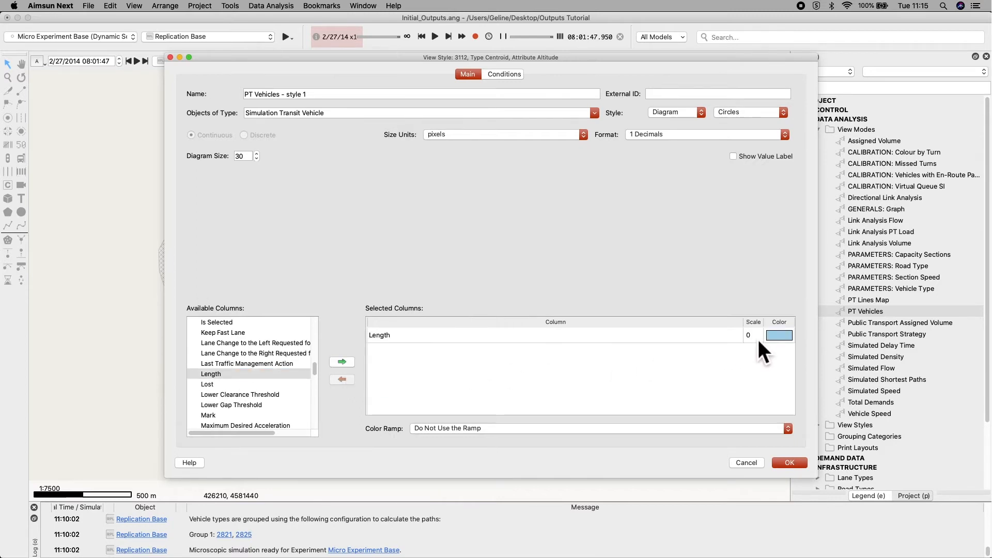
pyautogui.doubleClick(753, 336)
pyautogui.write('12')
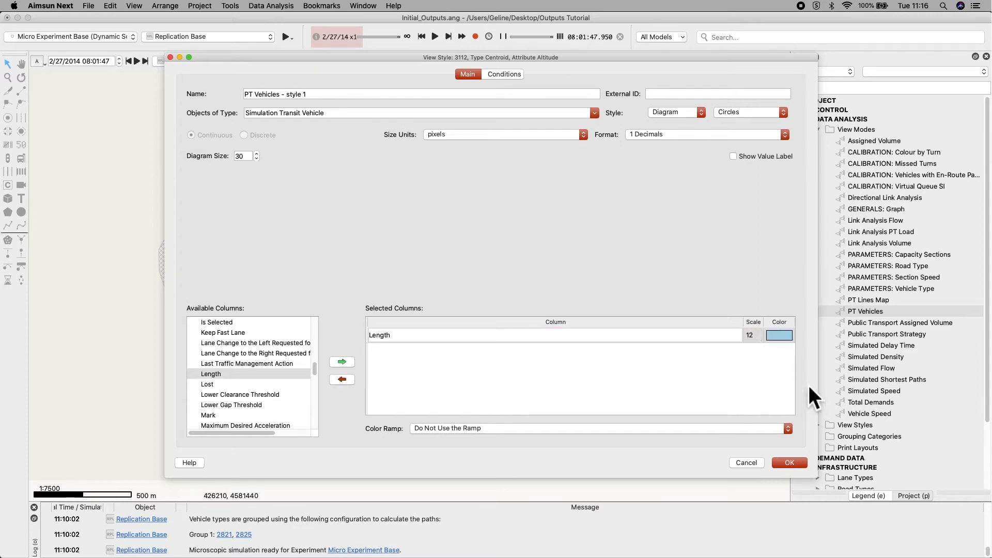
pyautogui.click(797, 465)
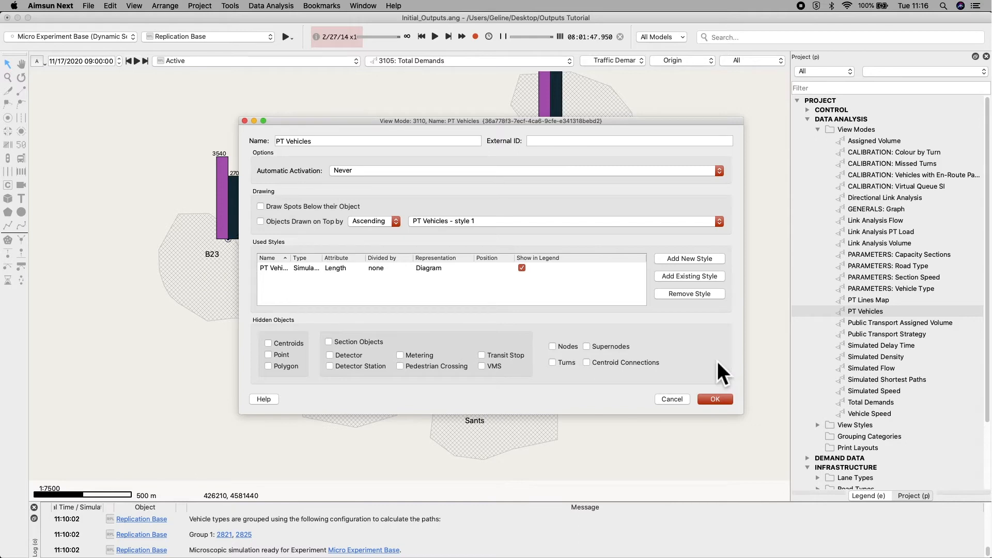
pyautogui.click(715, 399)
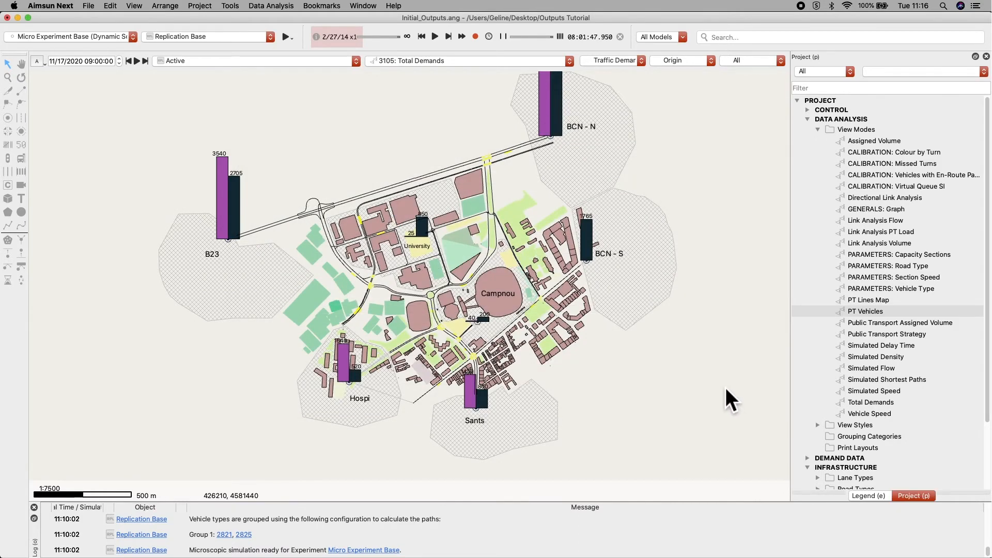
# Apply the PT Vehicles view mode to the map and run the simulation to watch the transit vehicle circles move.
pyautogui.click(508, 67)
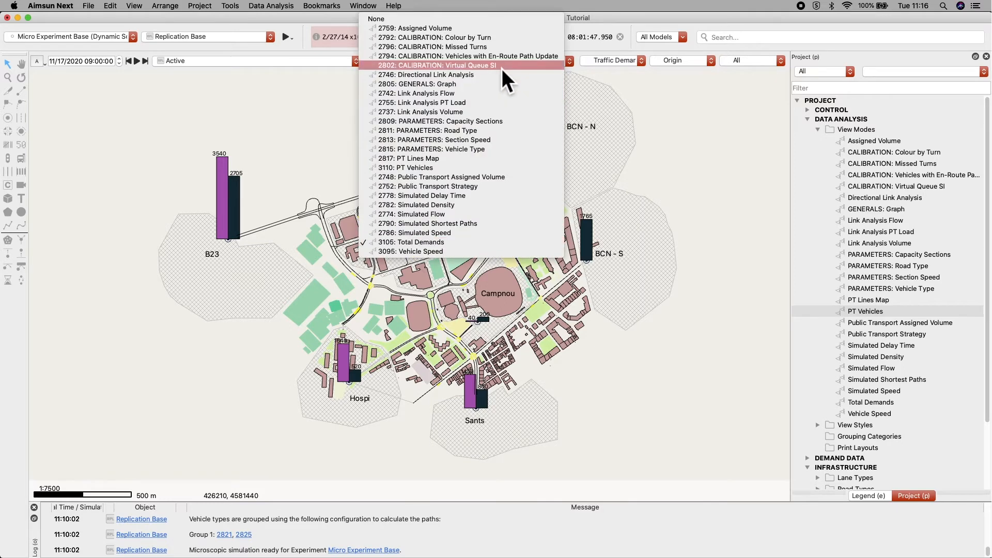
pyautogui.click(489, 168)
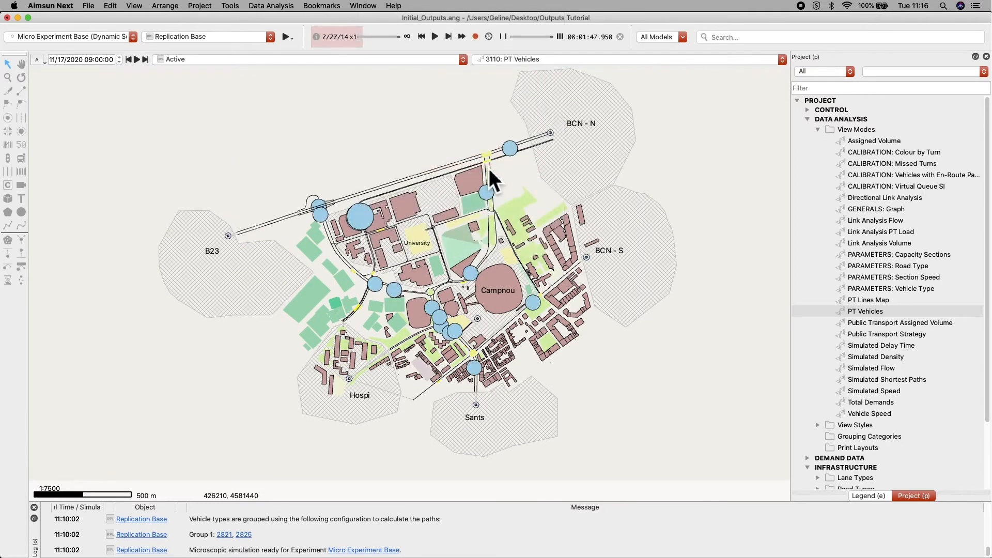
pyautogui.click(438, 39)
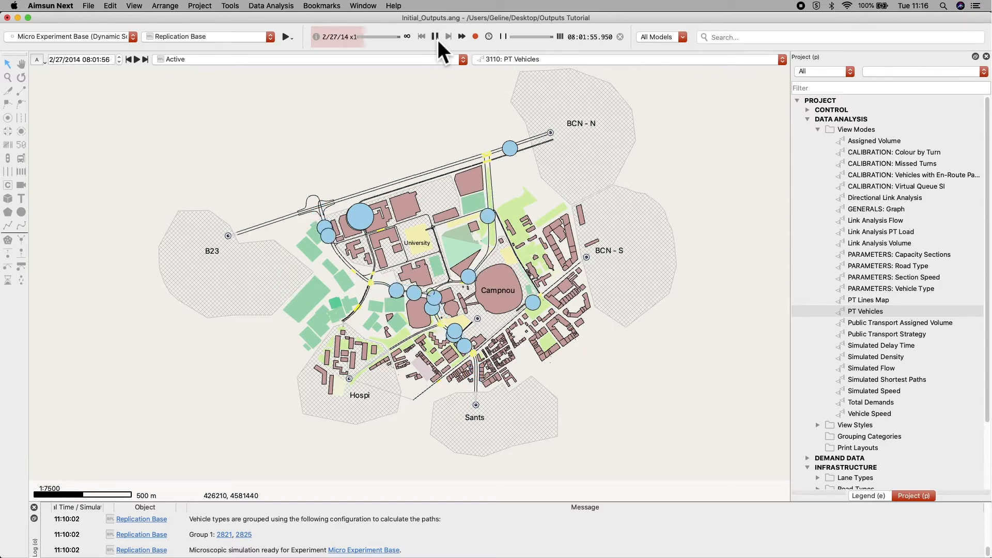
pyautogui.scroll(10, 494, 247)
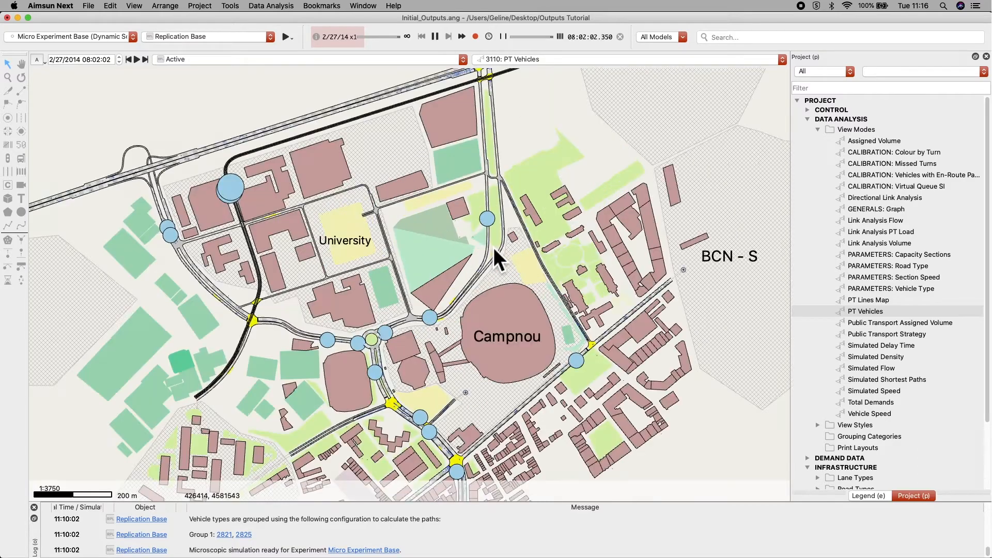
pyautogui.scroll(-8, 396, 243)
pyautogui.scroll(8, 237, 175)
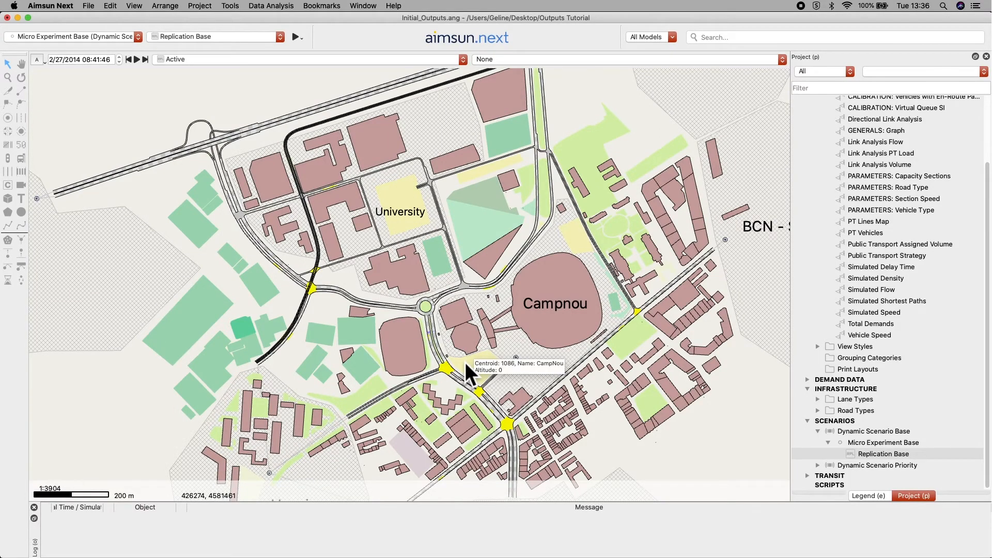
# Create a new attribute dynamic label for the detector on the eastern carriageway just south of the roundabout.
pyautogui.scroll(5, 464, 361)
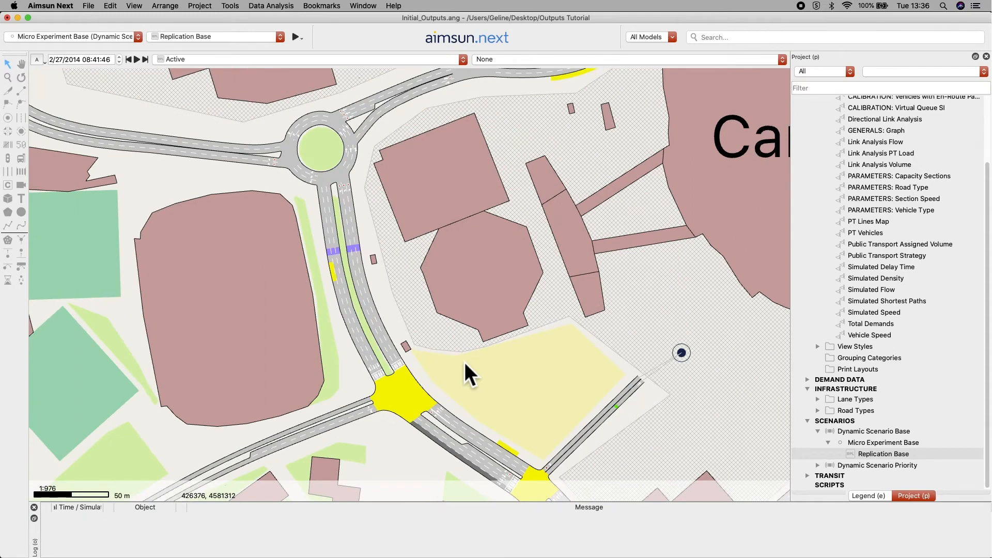
pyautogui.rightClick(356, 252)
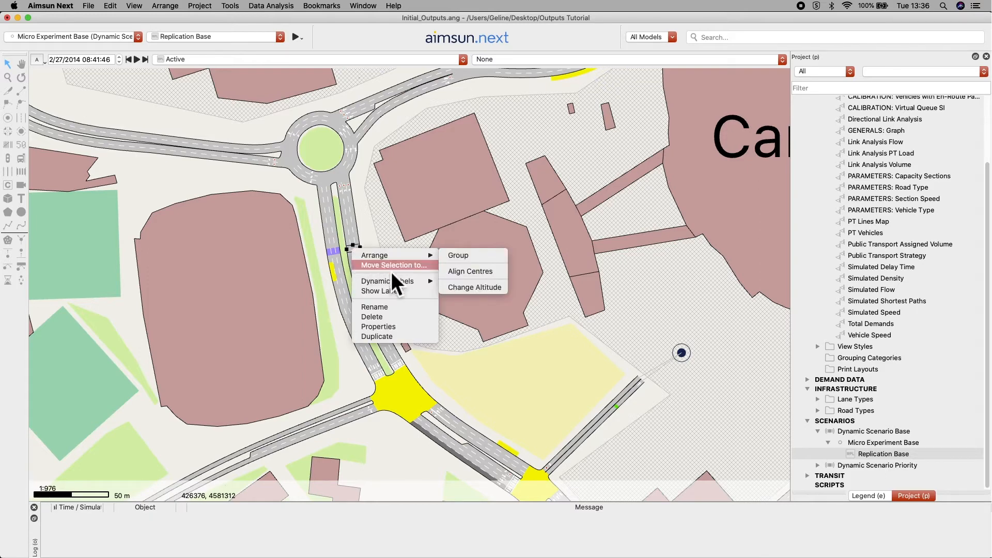
pyautogui.moveTo(415, 285)
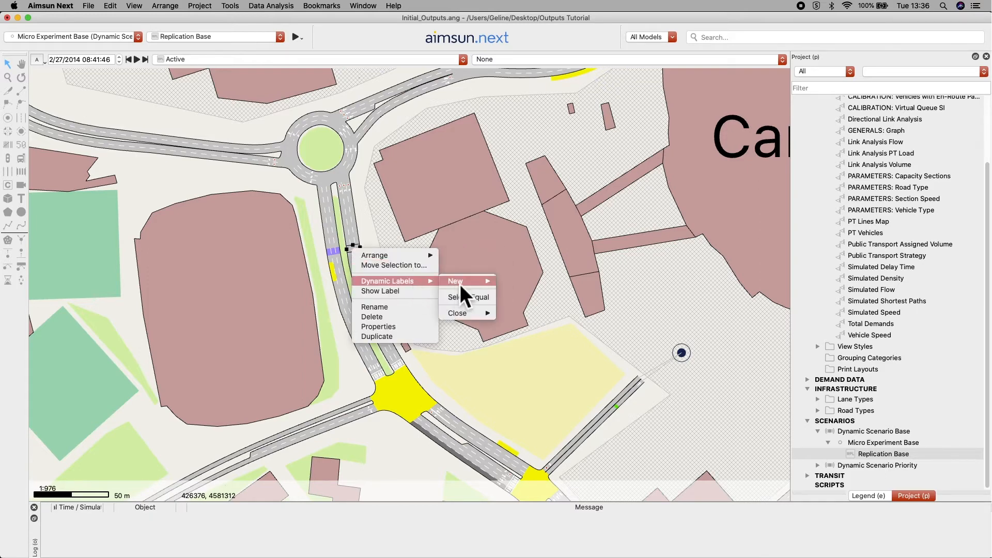
pyautogui.moveTo(471, 287)
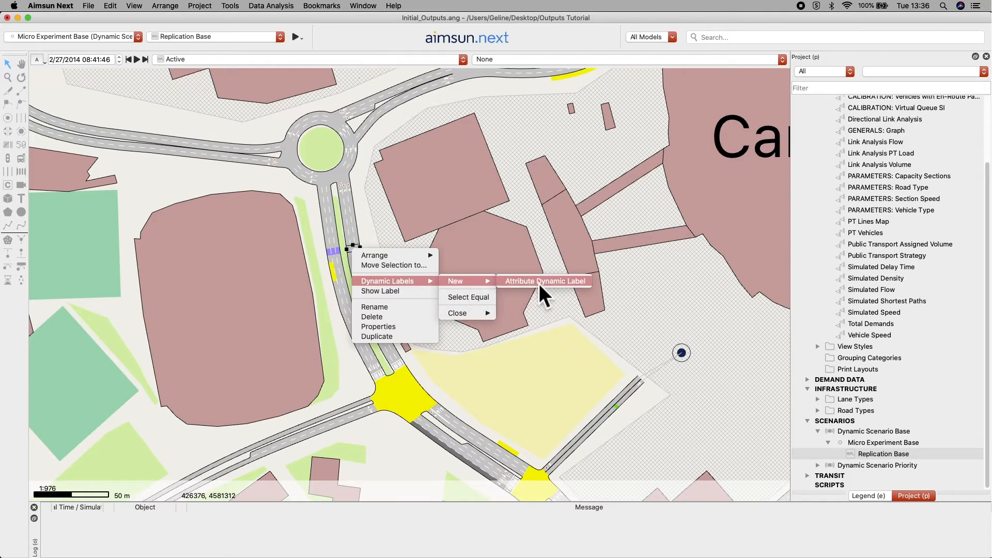
pyautogui.click(581, 284)
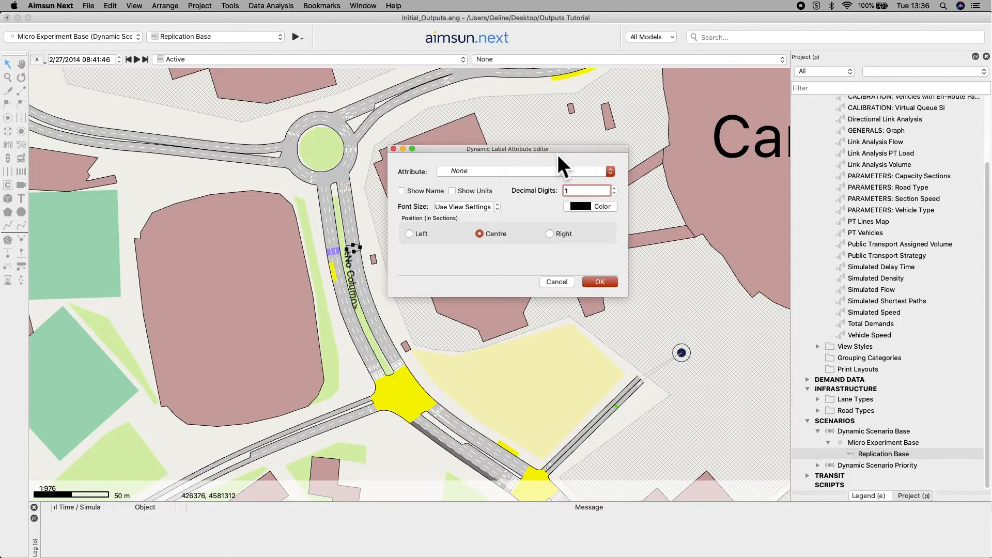
# Configure the detector's label to show the Last Generated Count with units, and move the label just east of the road beside the detector.
pyautogui.click(491, 173)
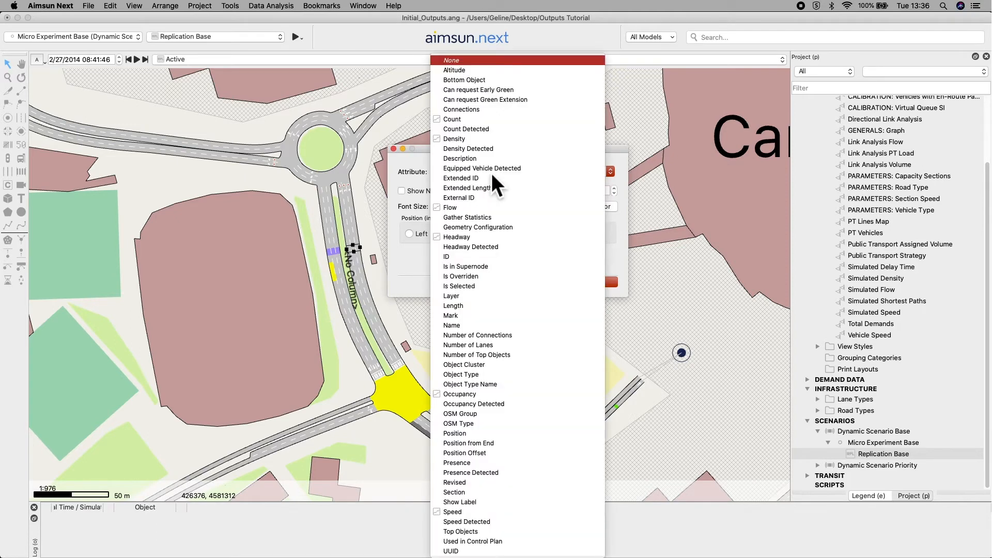
pyautogui.click(478, 123)
pyautogui.click(622, 175)
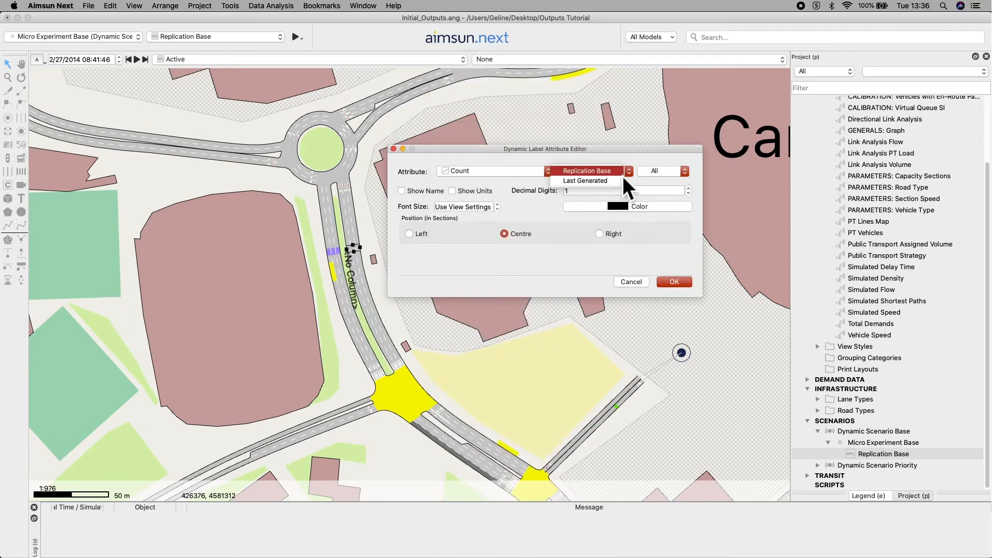
pyautogui.click(619, 184)
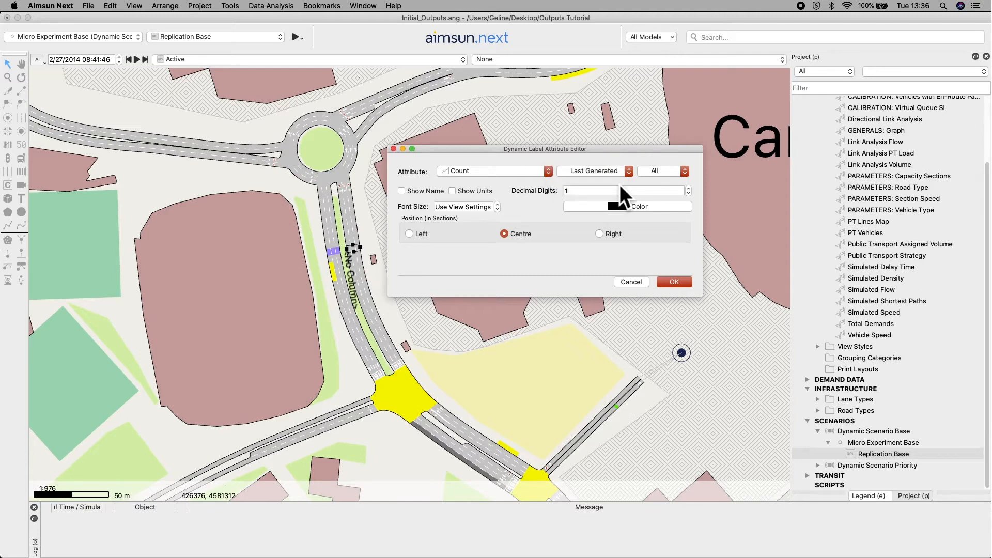
pyautogui.click(476, 191)
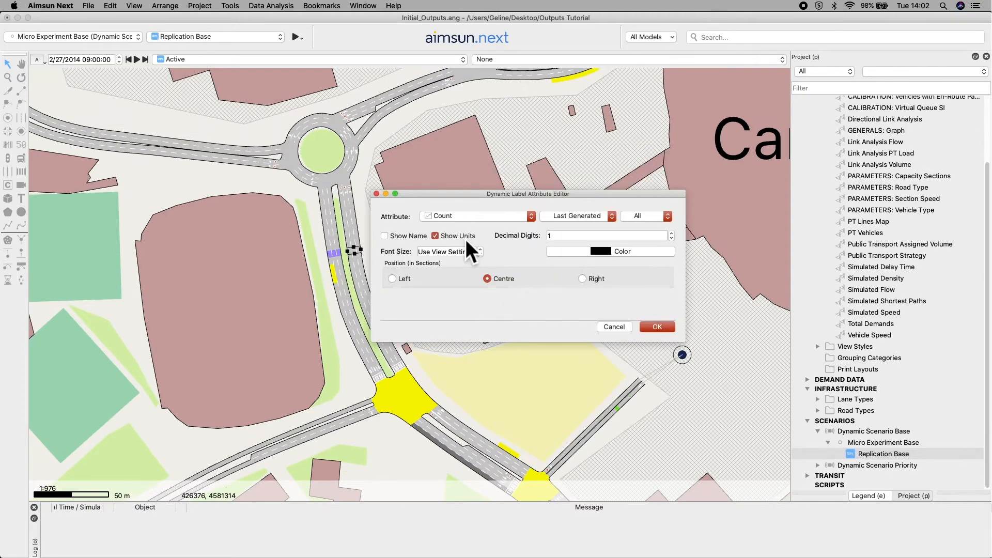
pyautogui.click(657, 327)
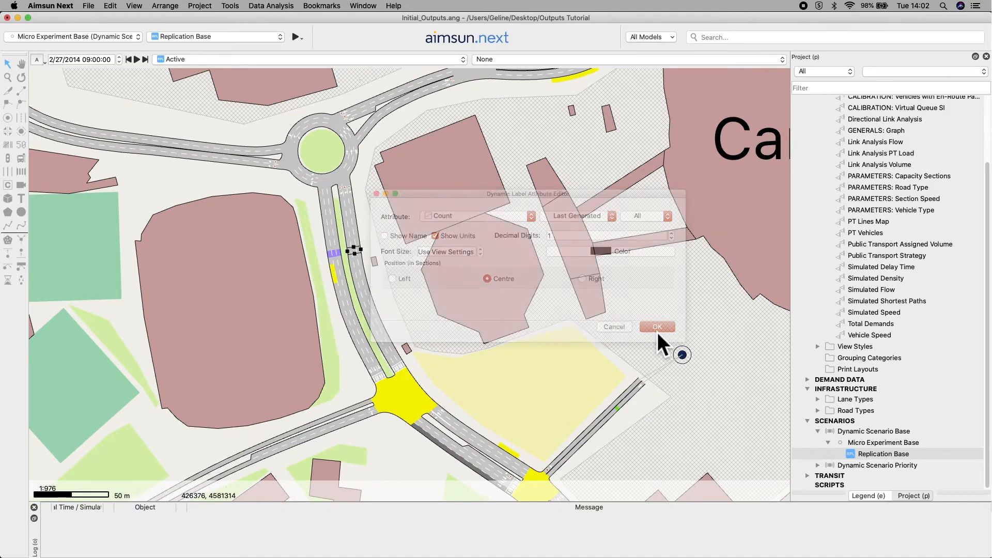
pyautogui.click(389, 294)
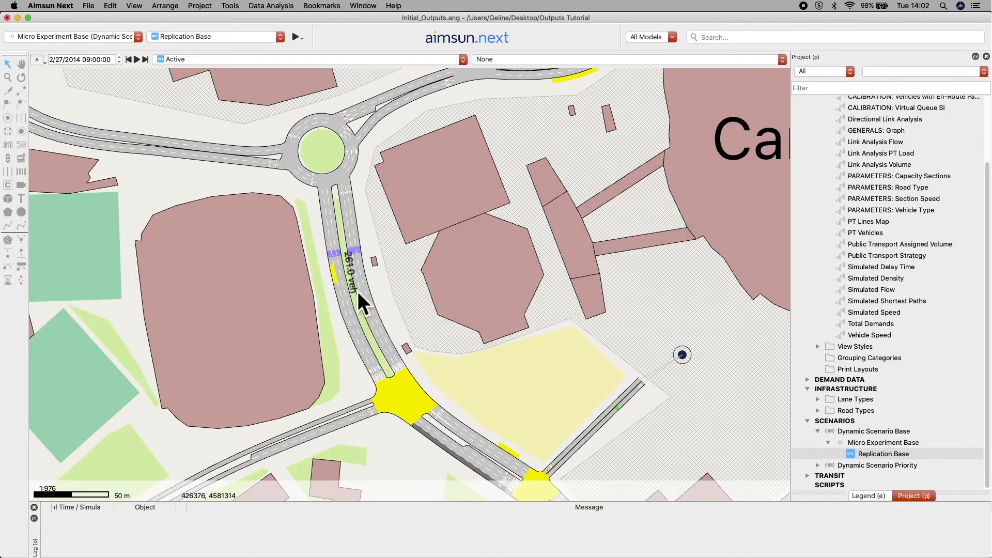
pyautogui.moveTo(355, 289); pyautogui.dragTo(373, 268)
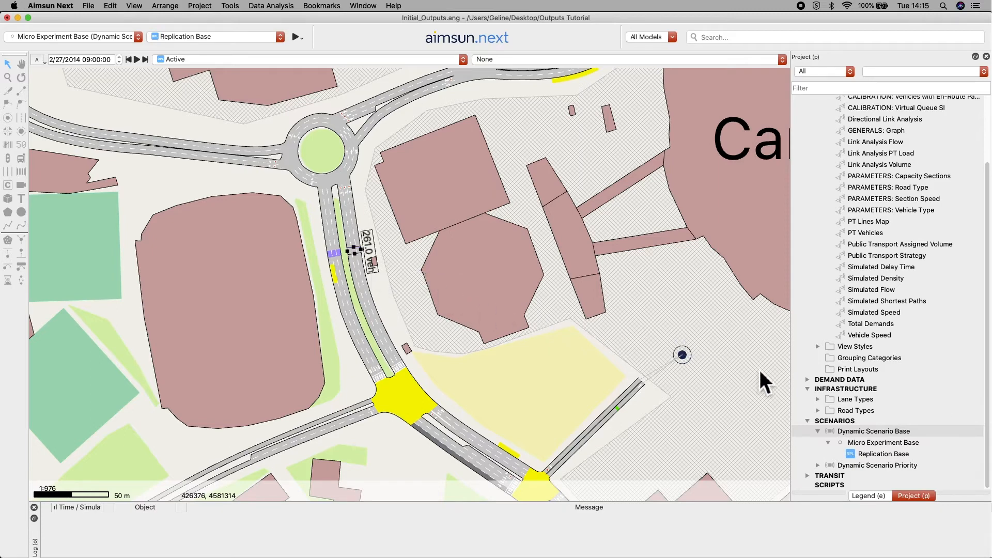
# Check the detection interval in Dynamic Scenario Base's generated outputs, and run an animated simulation of Replication Base.
pyautogui.doubleClick(920, 433)
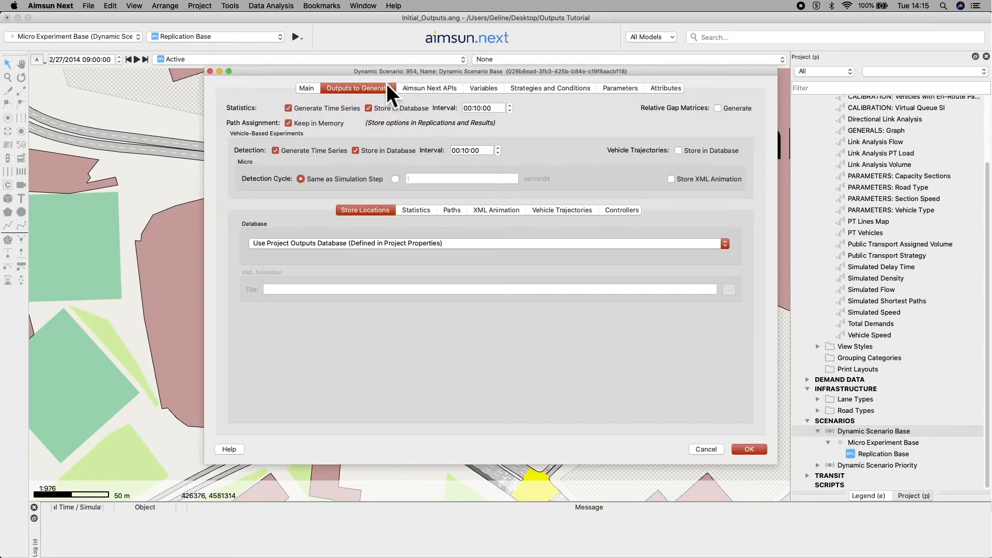
pyautogui.click(494, 151)
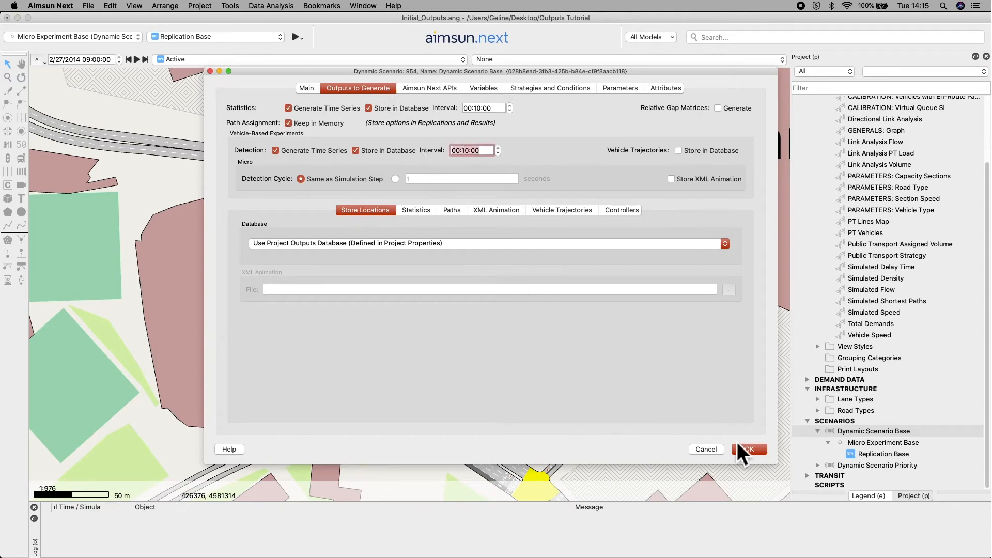
pyautogui.click(749, 450)
pyautogui.rightClick(878, 455)
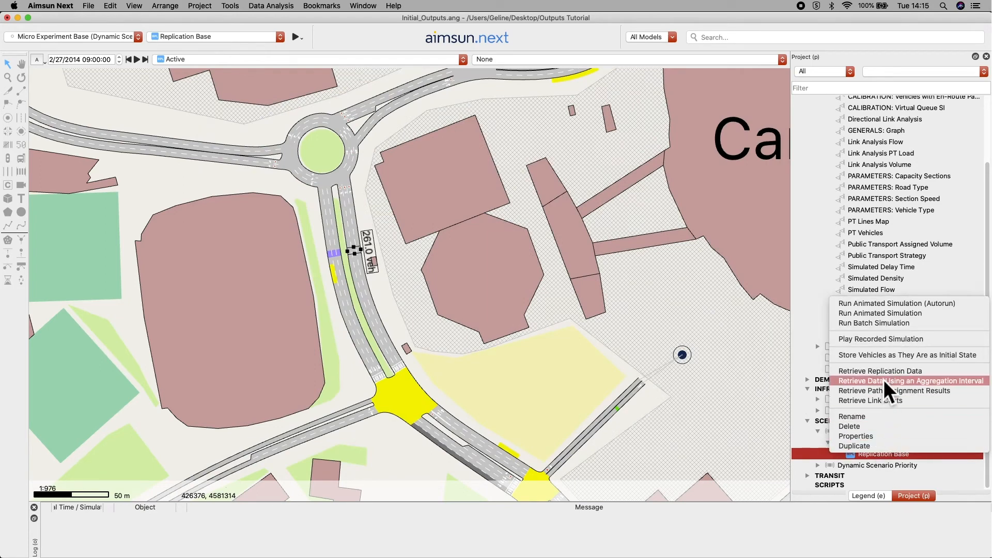
pyautogui.click(881, 315)
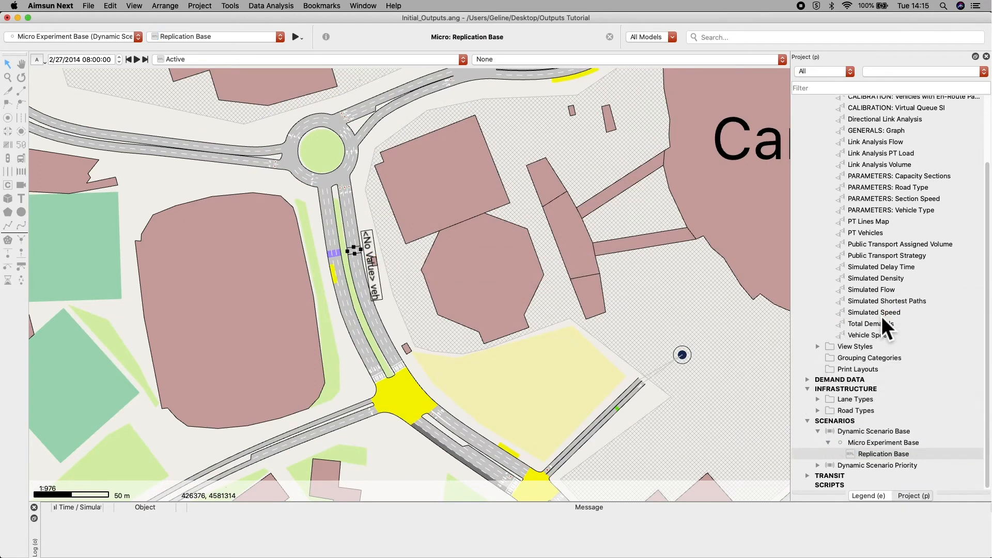
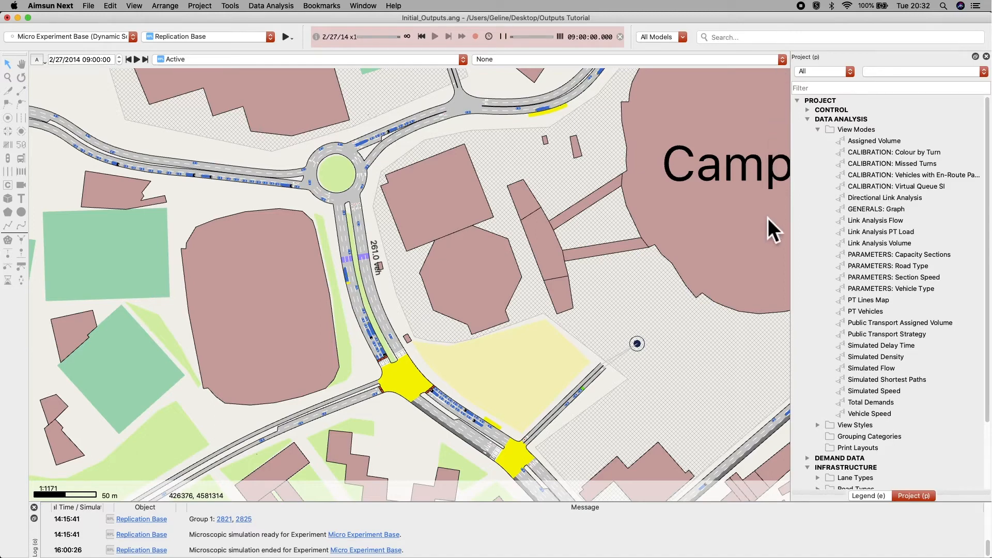
# Create a new analyser dynamic label for the yellow box junction node east of Campnou.
pyautogui.moveTo(748, 279); pyautogui.dragTo(138, 312)
pyautogui.scroll(2, 328, 245)
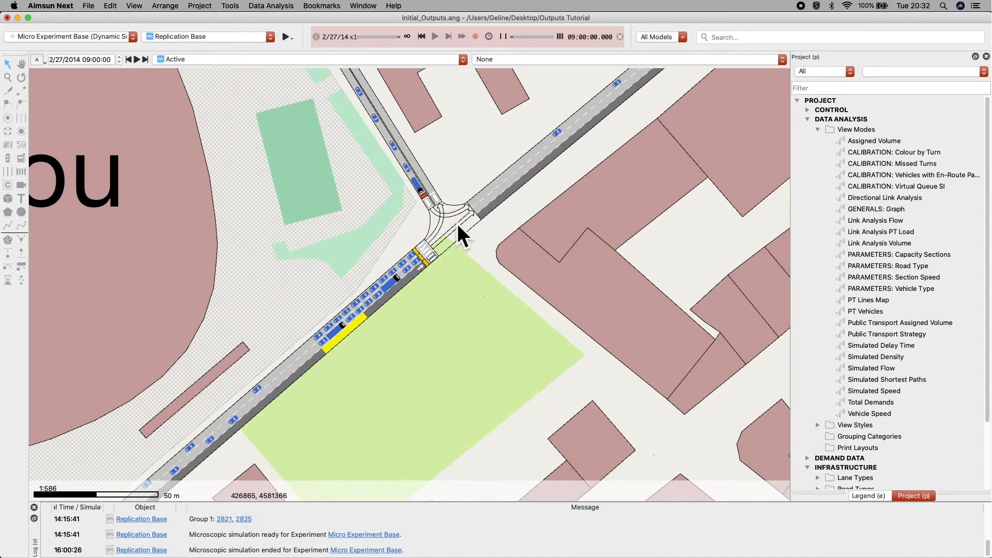
pyautogui.rightClick(458, 225)
pyautogui.moveTo(537, 366)
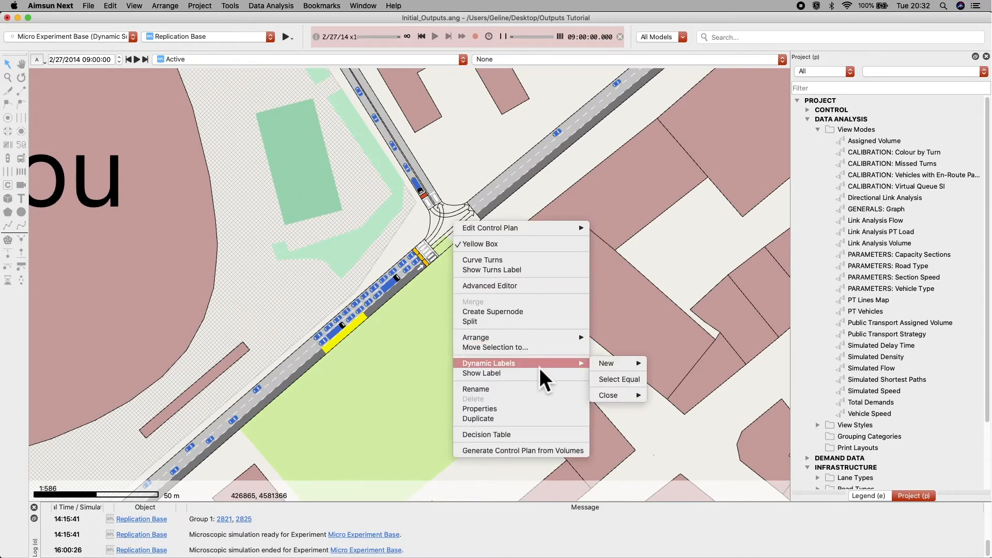
pyautogui.moveTo(617, 365)
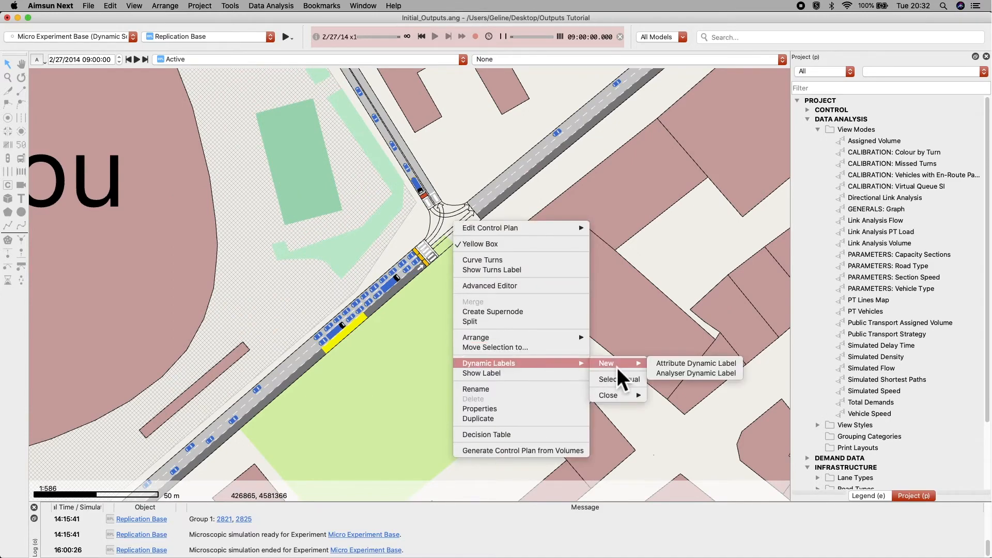
pyautogui.click(738, 377)
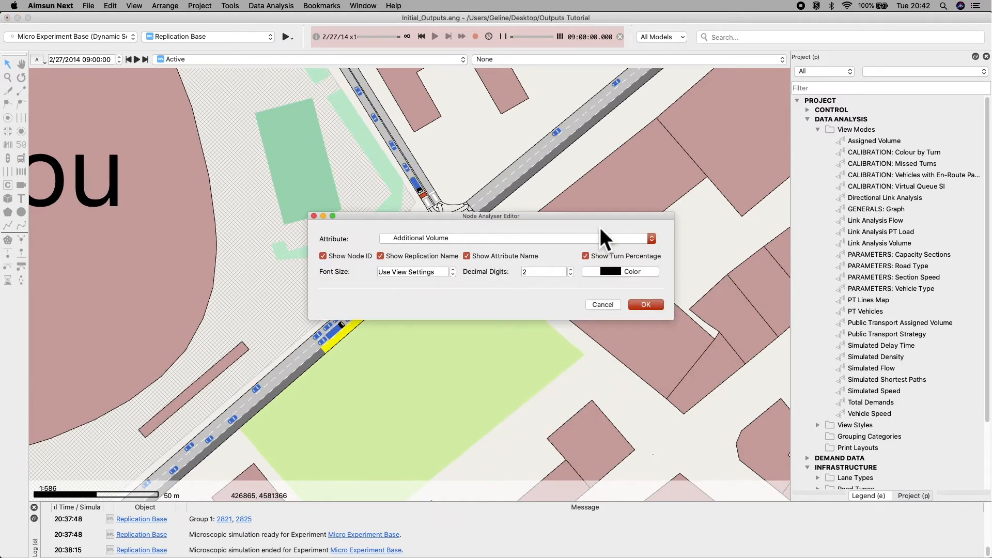
# Configure the node analyser to show the Last Generated Count with a font size of 2 m, and view its labels at the junction.
pyautogui.click(596, 239)
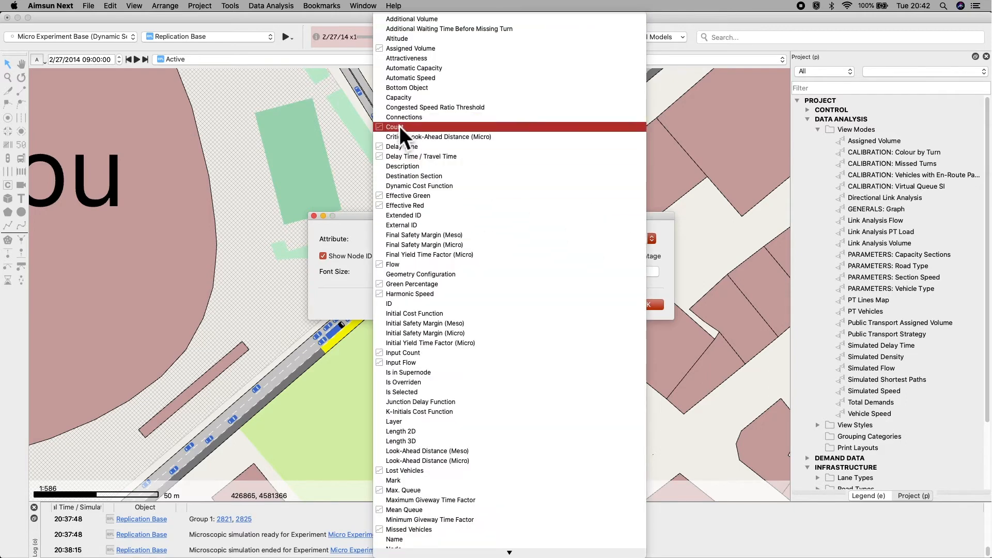
pyautogui.click(561, 130)
pyautogui.click(589, 241)
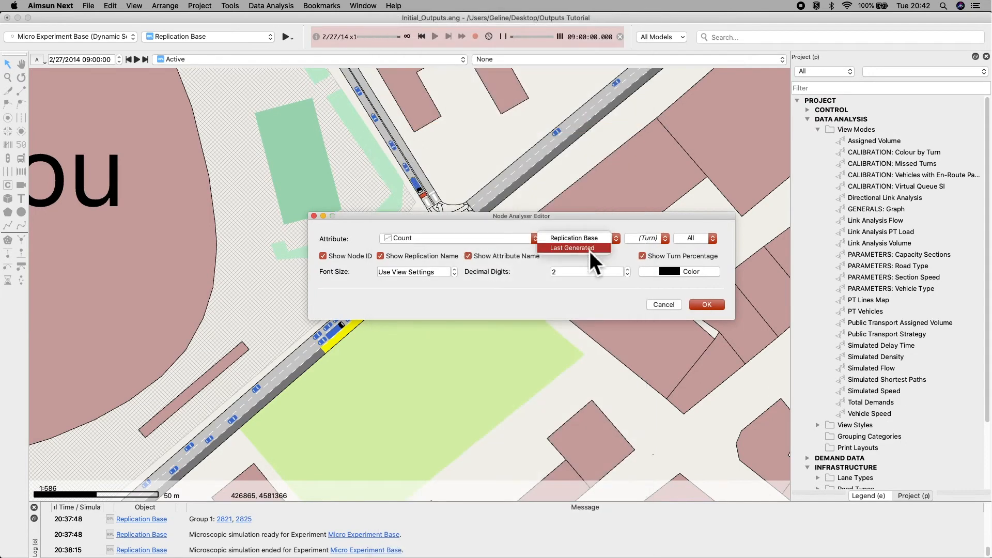
pyautogui.click(590, 250)
pyautogui.moveTo(446, 273); pyautogui.dragTo(376, 274)
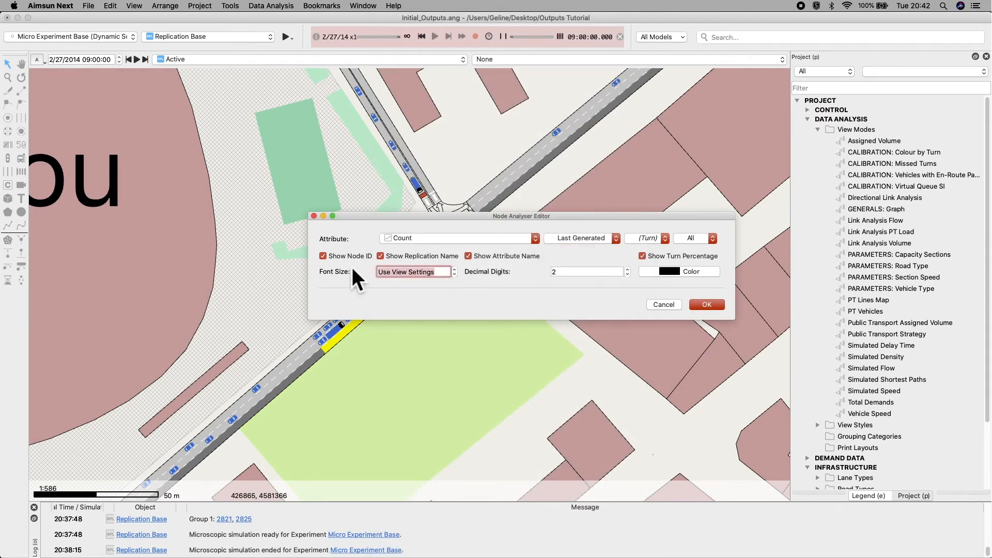
pyautogui.write('2 m')
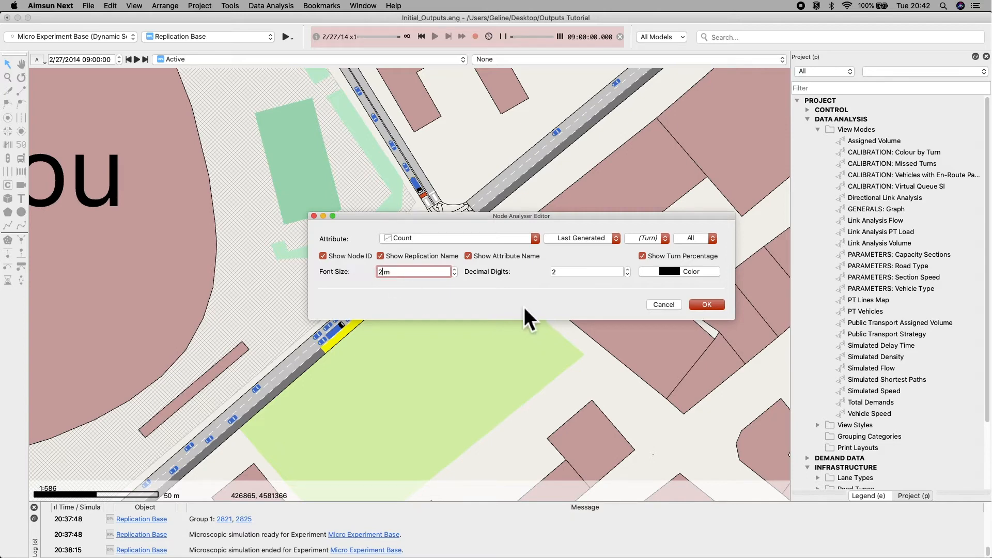
pyautogui.click(713, 306)
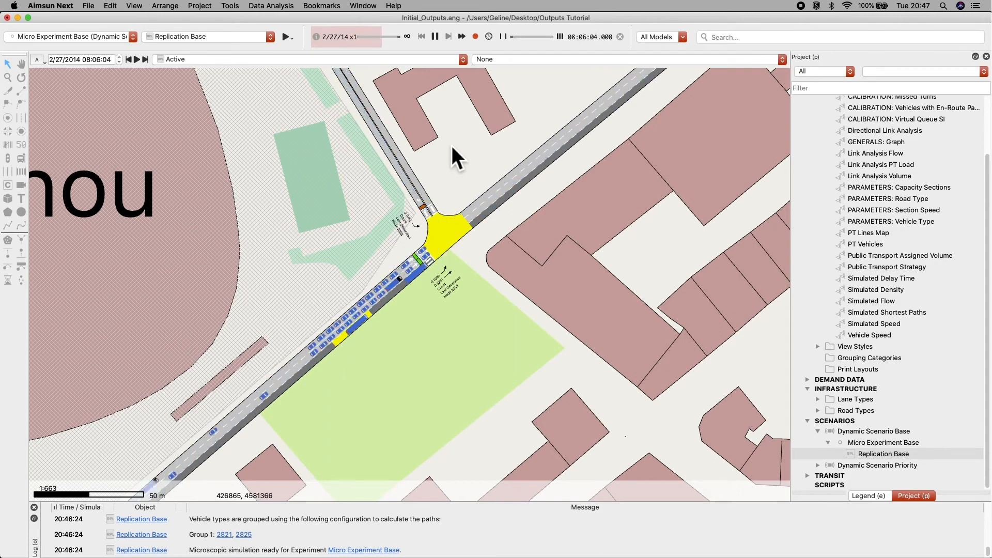
pyautogui.scroll(3, 491, 247)
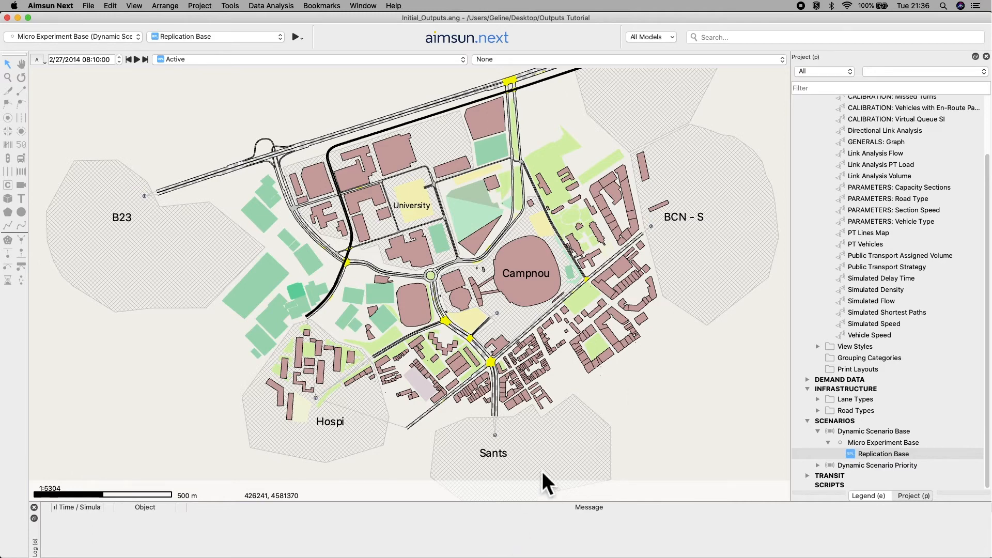
# Open the Sants centroid's time series and set its variable to Flow, with Sants as origin to all destinations.
pyautogui.doubleClick(542, 471)
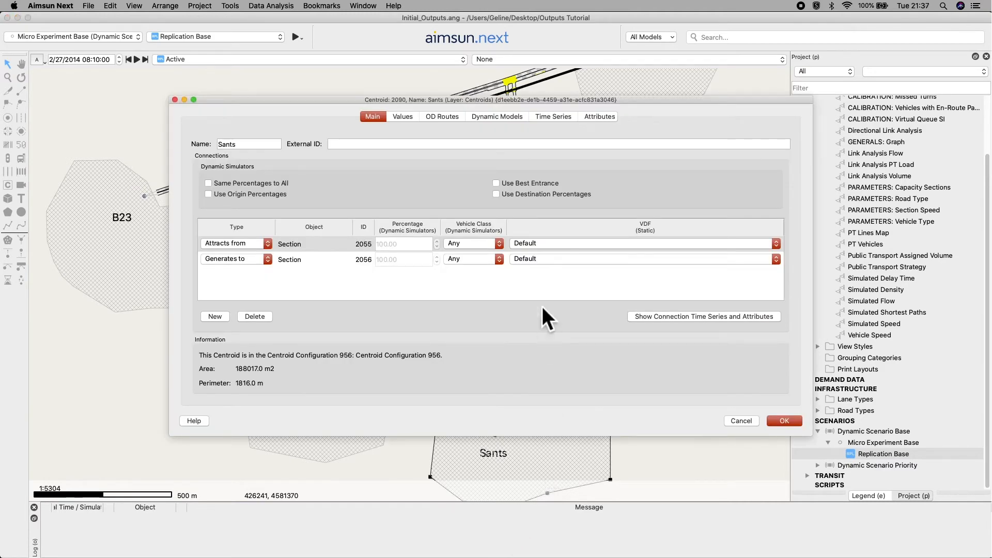
pyautogui.click(555, 120)
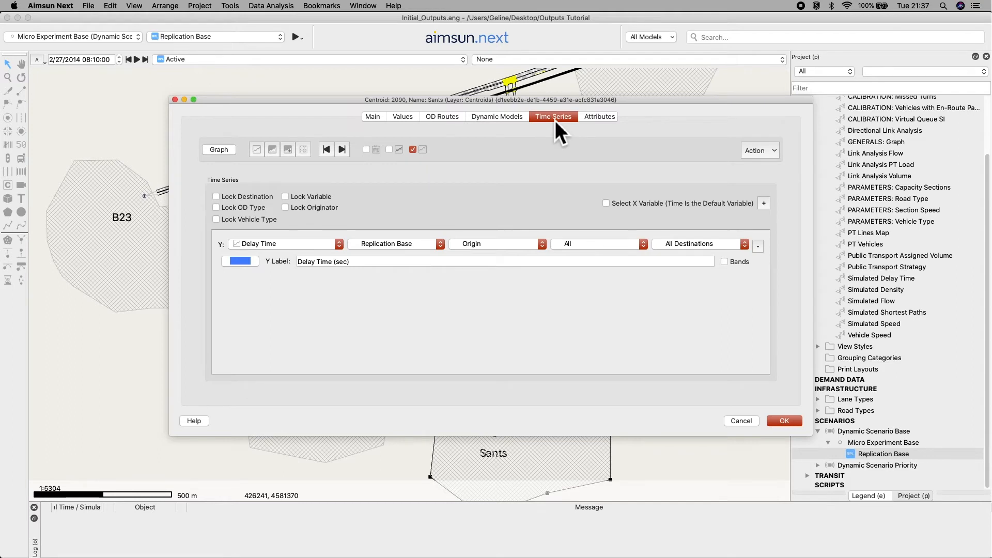
pyautogui.click(324, 247)
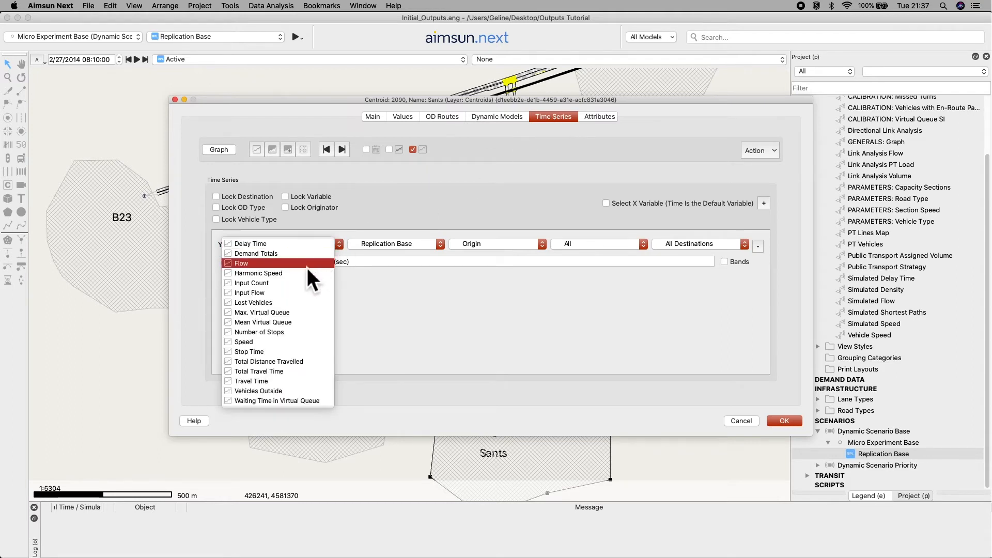
pyautogui.click(307, 264)
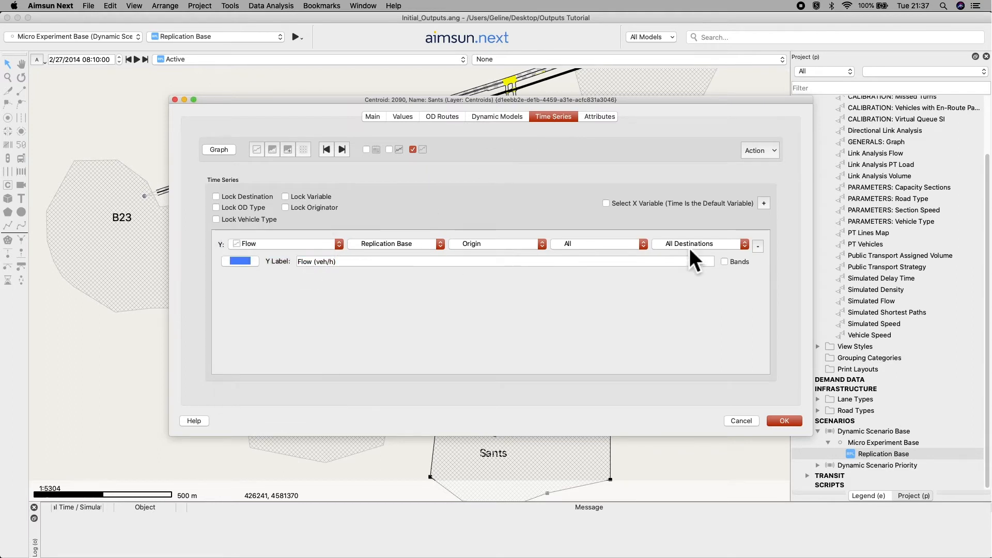
# Add a second Flow series with Sants as destination from all origins, and display both series as a graph and a table.
pyautogui.click(764, 203)
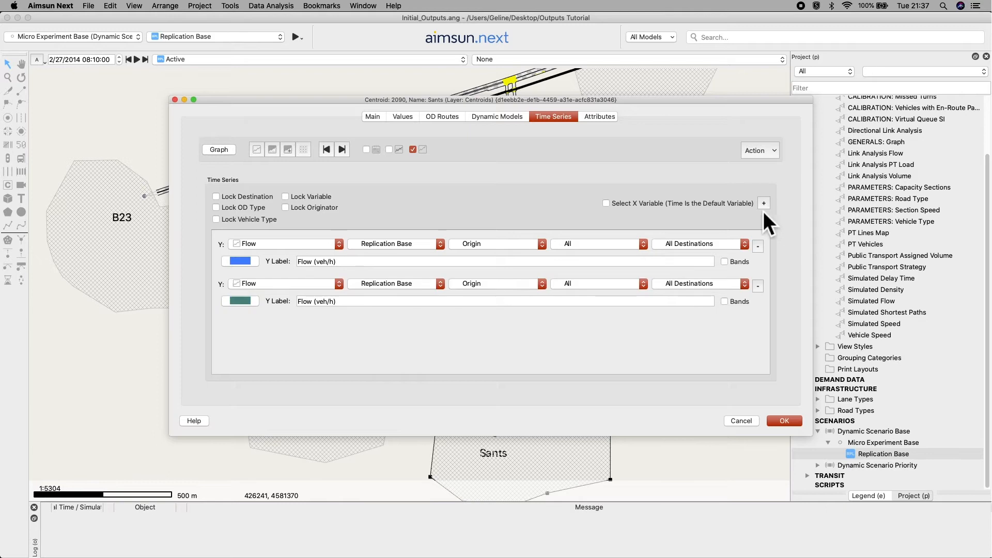
pyautogui.click(505, 287)
pyautogui.click(506, 278)
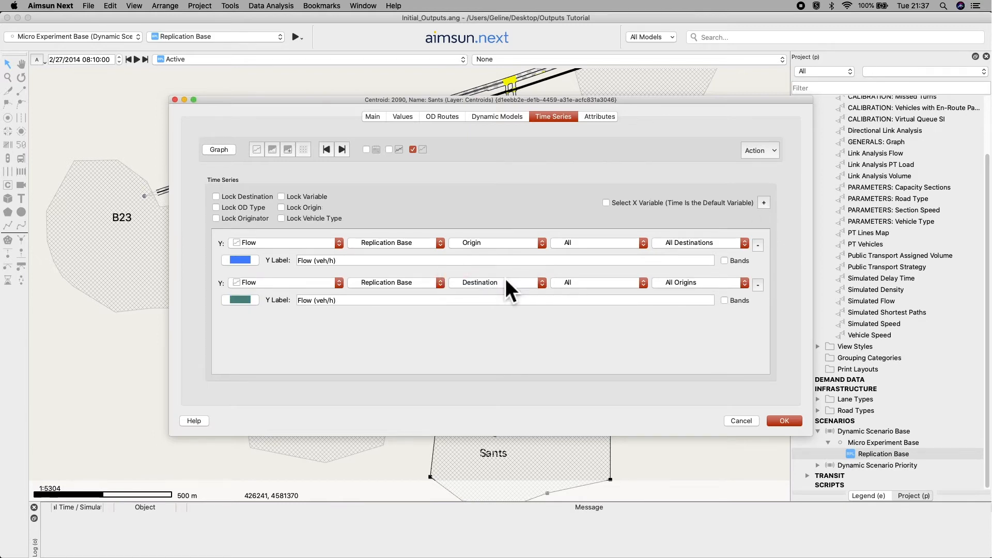
pyautogui.click(272, 150)
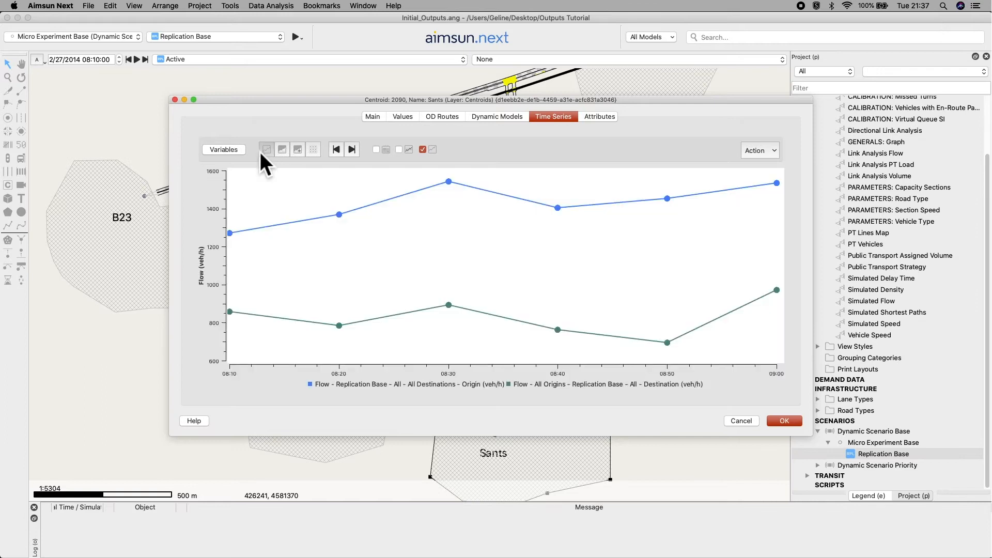
pyautogui.click(320, 154)
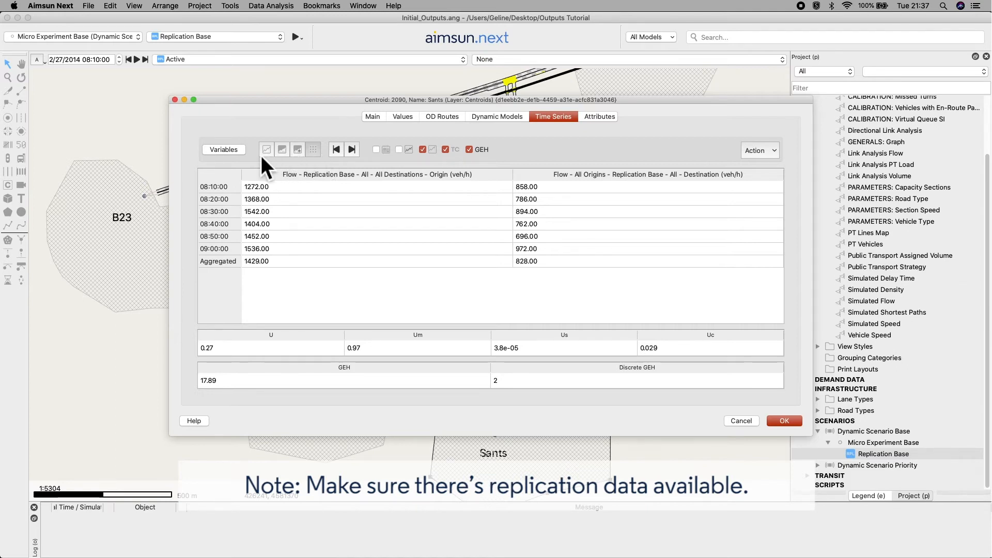
# Change the first Sants time series to Speed, with Sants as origin and B23 as destination.
pyautogui.click(239, 154)
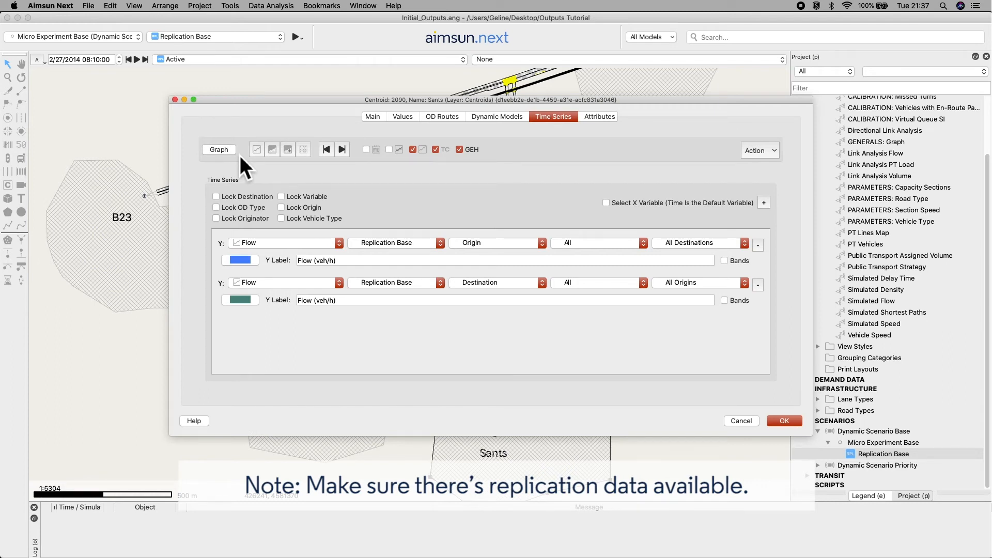
pyautogui.click(330, 243)
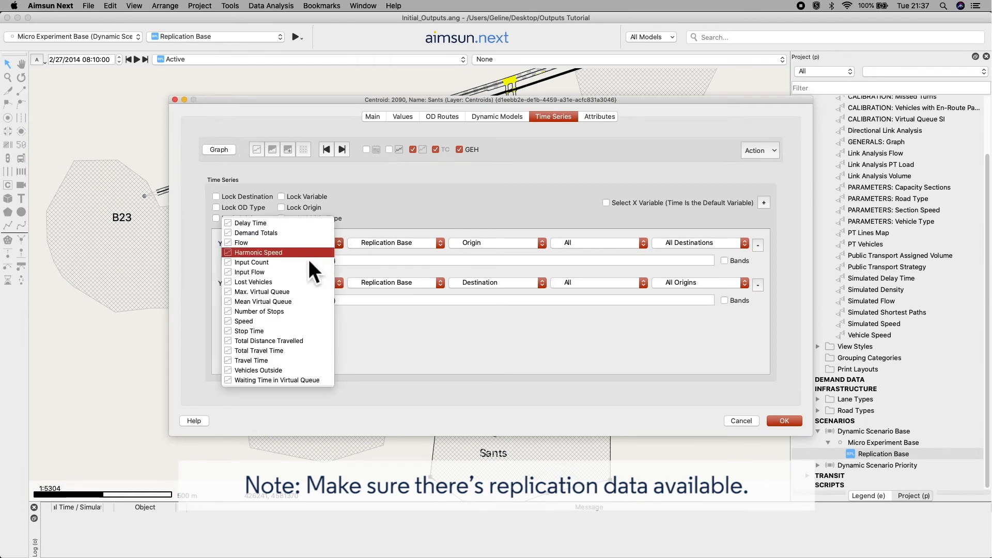
pyautogui.click(299, 322)
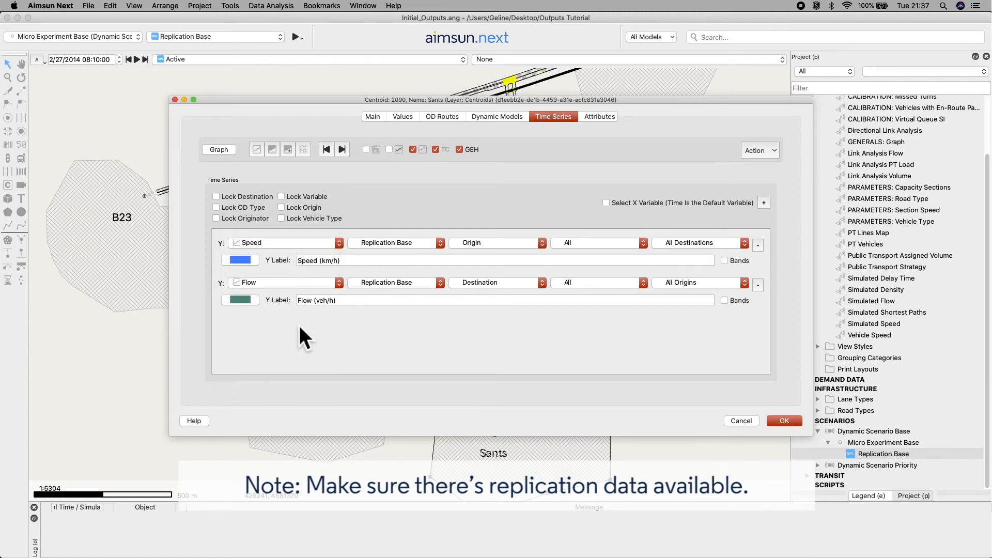
pyautogui.click(723, 243)
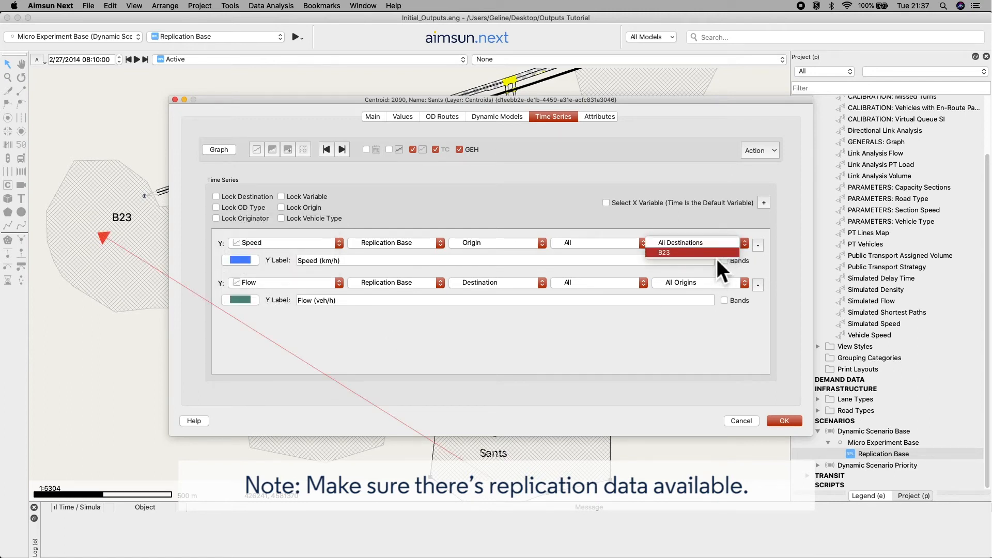
pyautogui.click(717, 255)
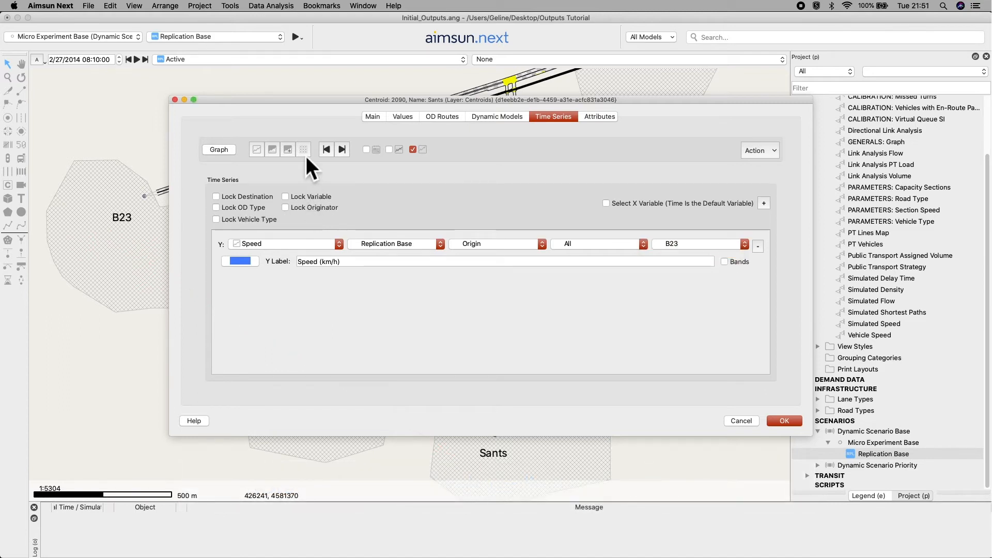
# Display the Sants to B23 speed series as a table, and move the centroid dialog clear of the B23 and Sants zones.
pyautogui.click(304, 152)
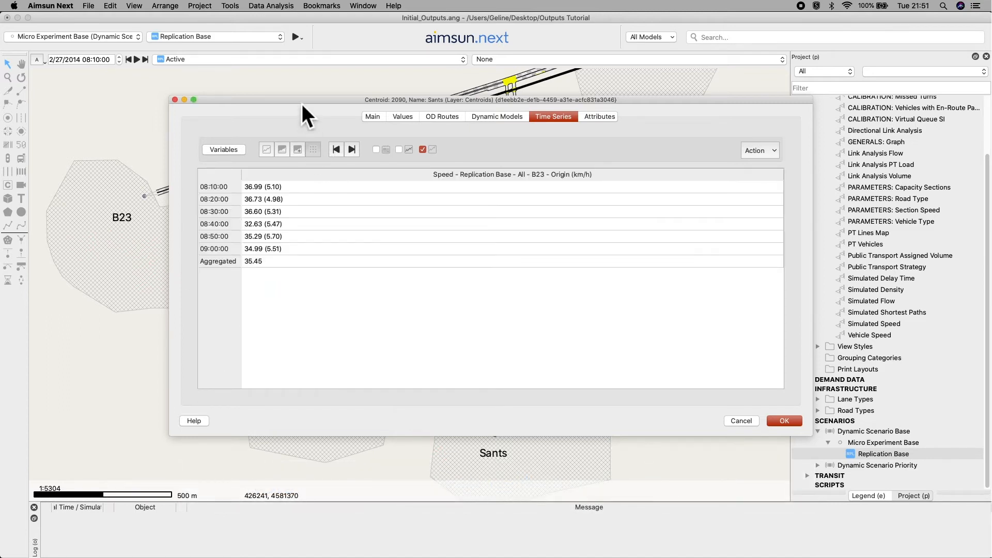
pyautogui.moveTo(301, 104); pyautogui.dragTo(525, 49)
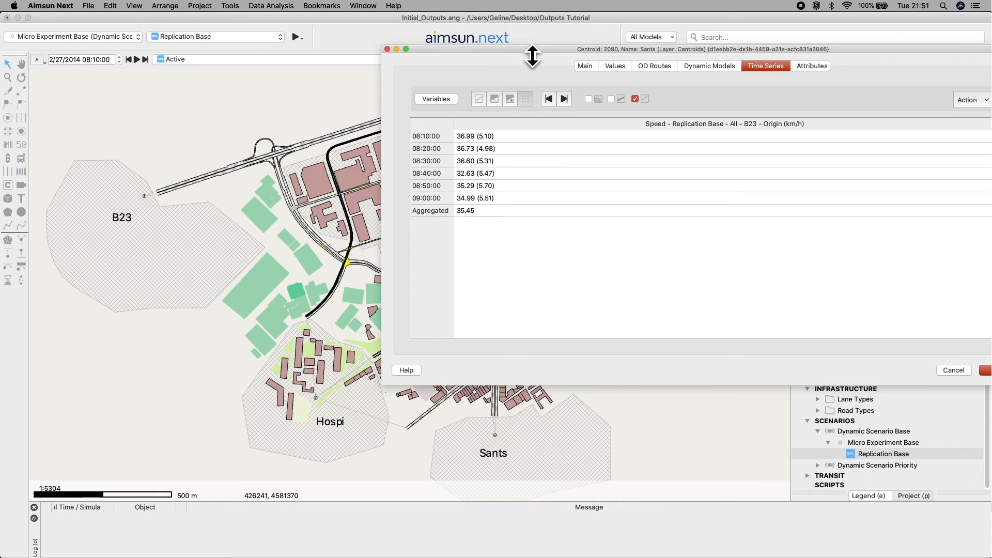
pyautogui.moveTo(279, 280); pyautogui.dragTo(159, 276)
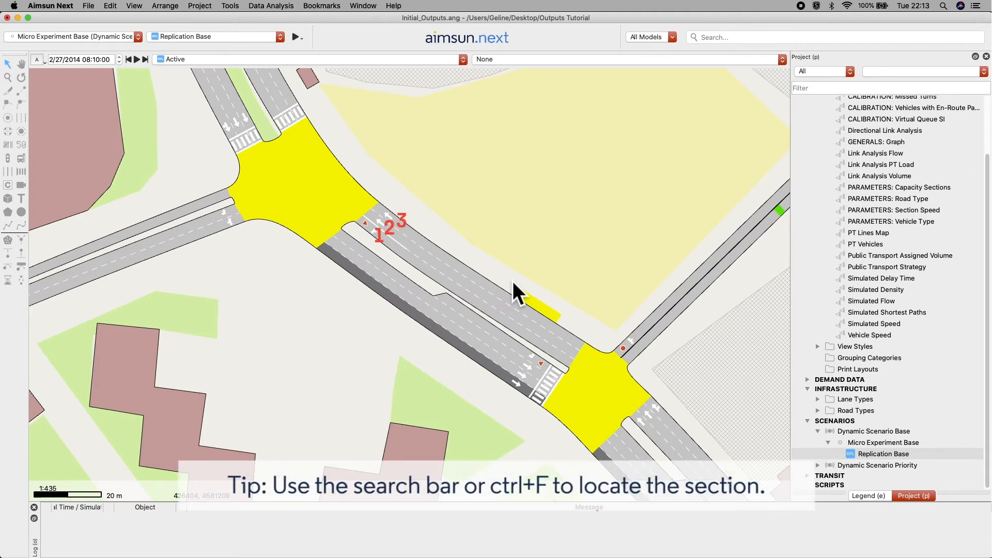
# Open the time series of the upper road section between the two yellow box junctions, and set the Count series to Lane 1.
pyautogui.doubleClick(474, 288)
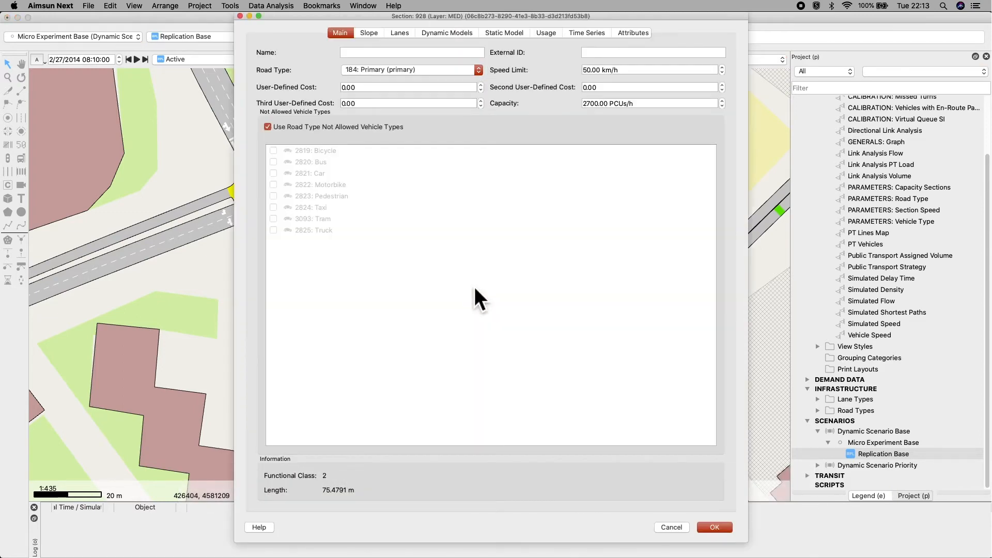
pyautogui.click(584, 32)
pyautogui.click(287, 66)
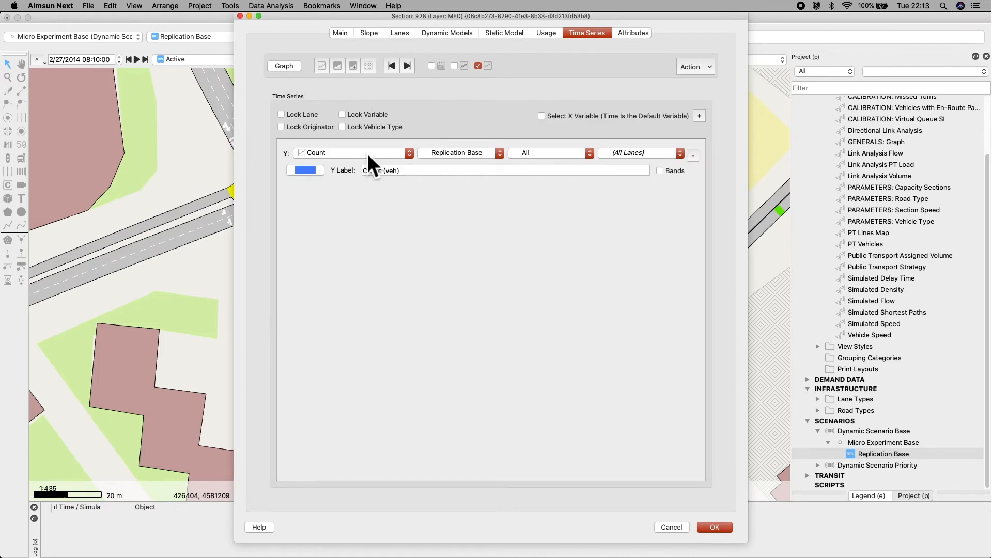
pyautogui.click(631, 153)
pyautogui.click(633, 175)
# Add two more Count series to the section, one for Lane 2 and one for the next lane, and display all series as a table.
pyautogui.click(704, 120)
pyautogui.click(703, 120)
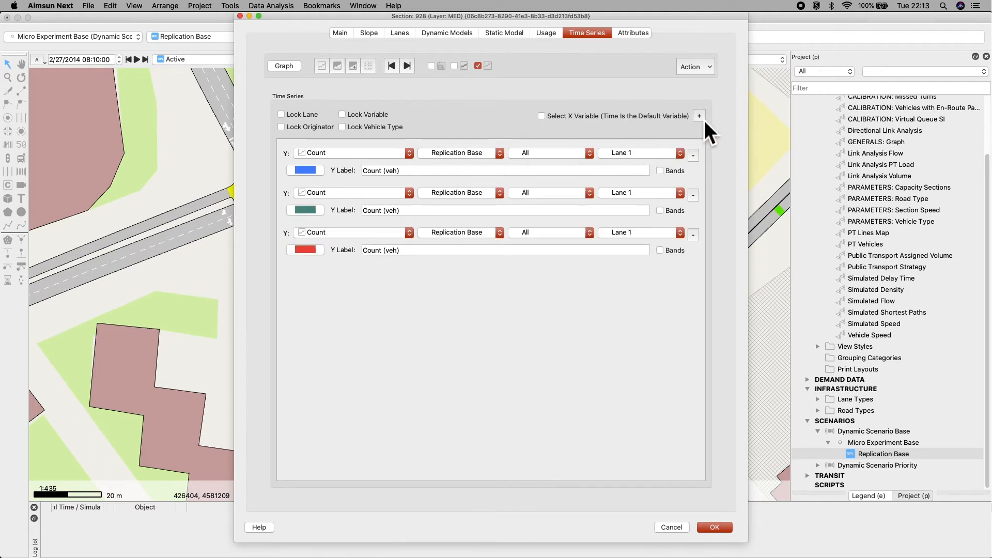
pyautogui.click(665, 195)
pyautogui.click(662, 204)
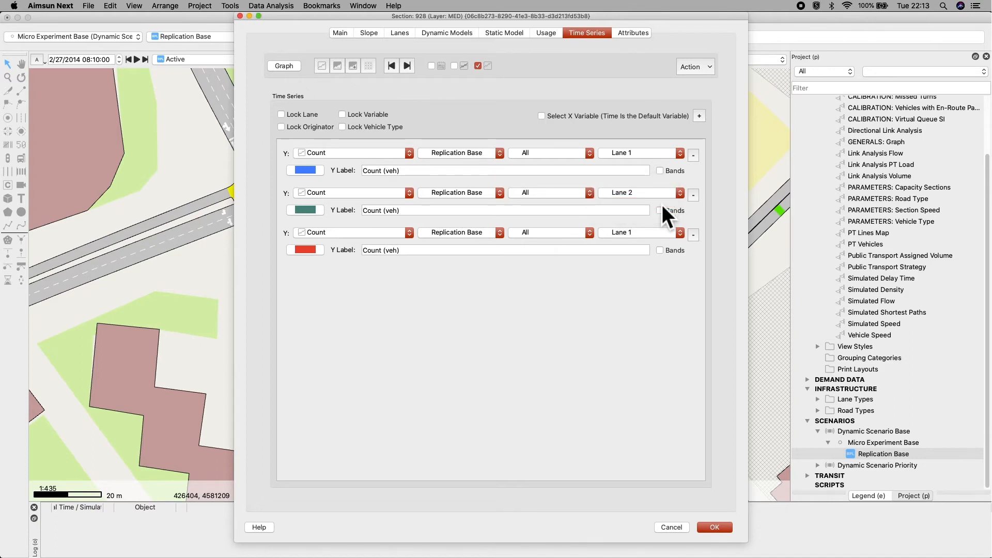
pyautogui.click(662, 234)
pyautogui.click(656, 253)
pyautogui.click(372, 74)
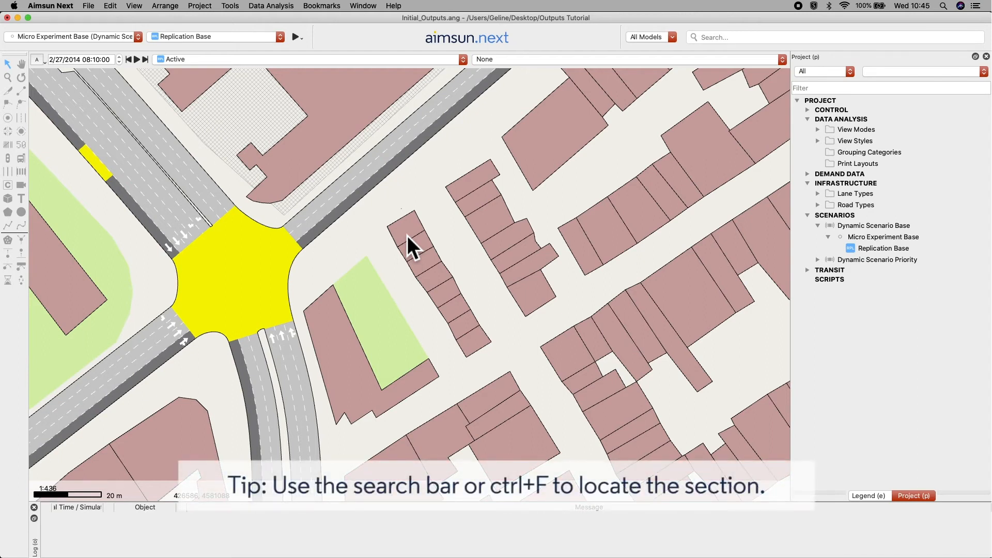
# Open the large yellow box node, move its dialog clear of the junction, and open straight-through turn 2068 for editing.
pyautogui.click(272, 268)
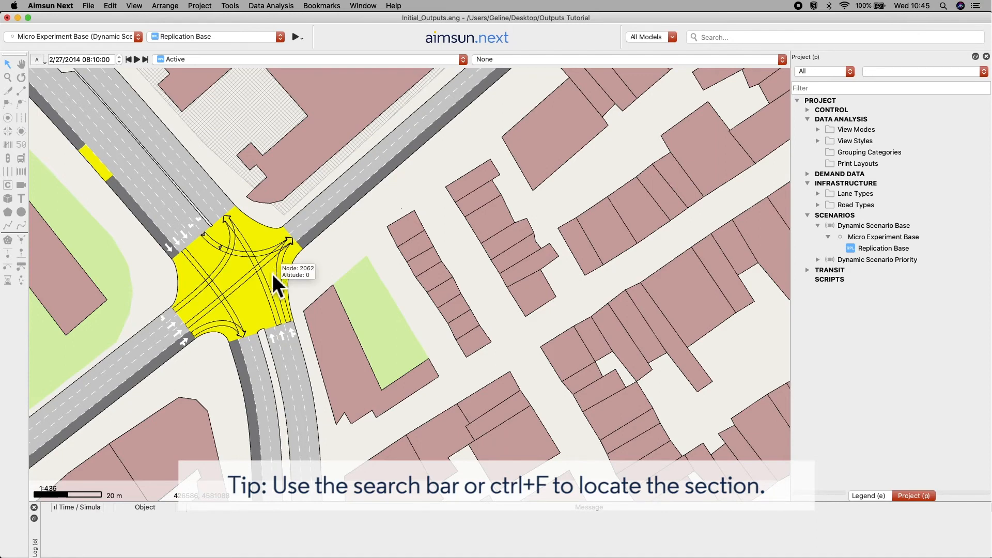
pyautogui.doubleClick(271, 274)
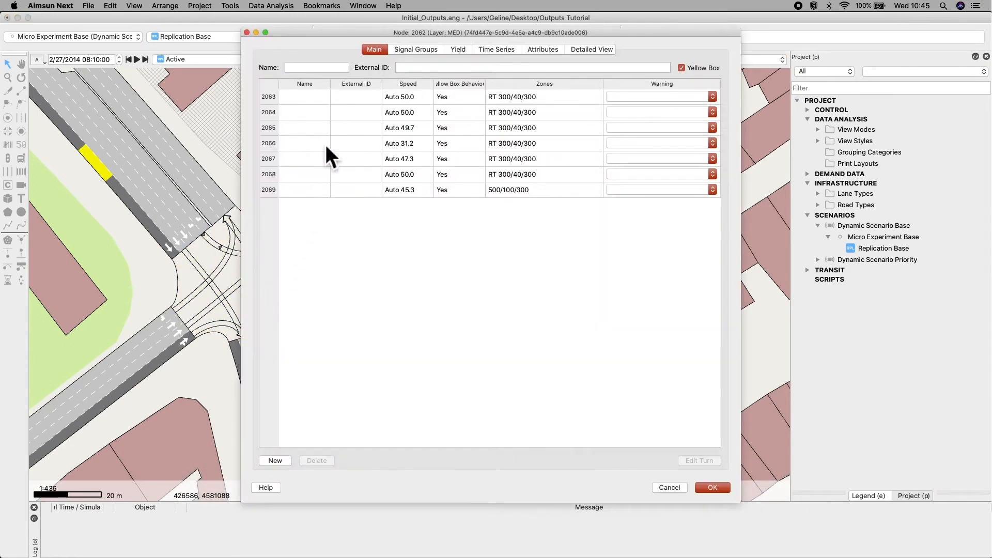
pyautogui.moveTo(328, 33); pyautogui.dragTo(511, 29)
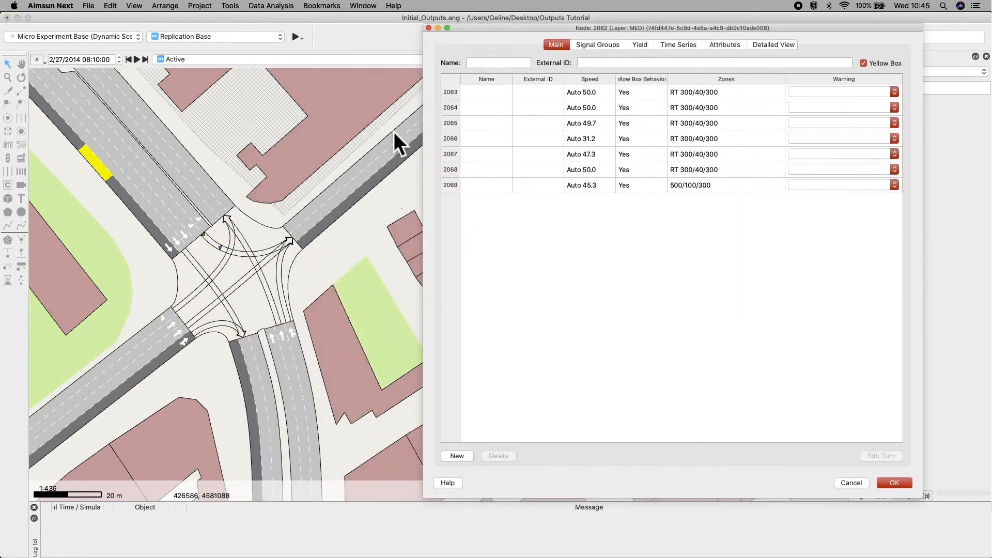
pyautogui.click(247, 284)
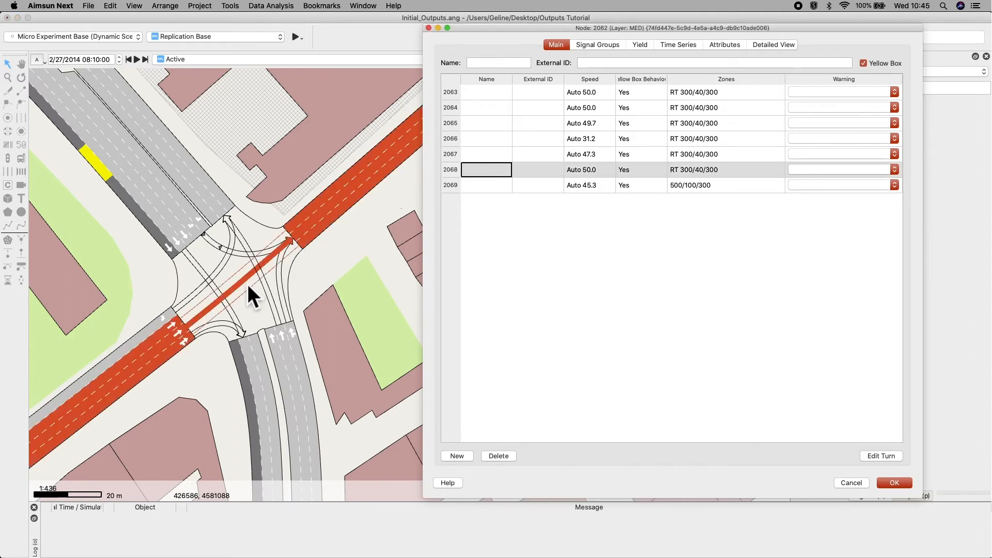
pyautogui.doubleClick(495, 172)
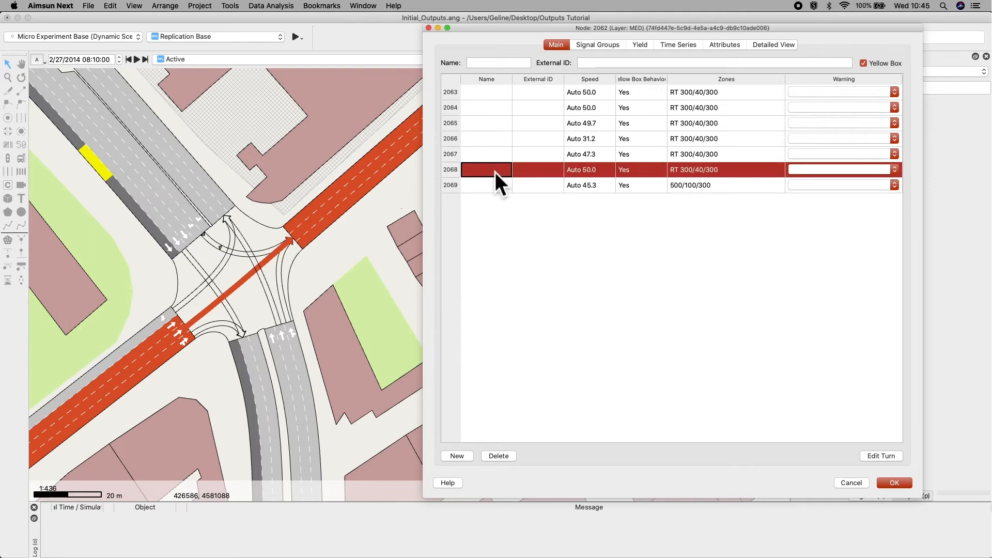
pyautogui.click(895, 460)
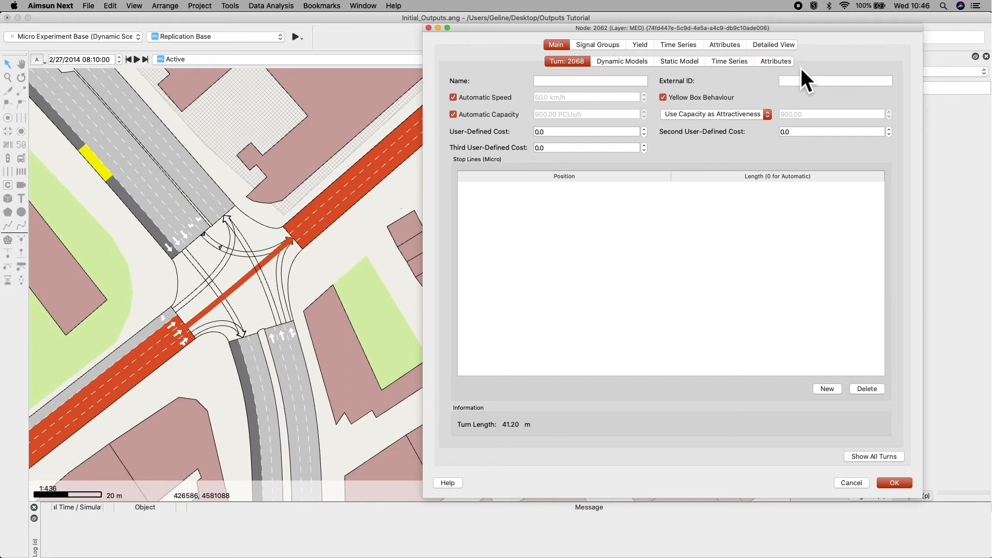
# Set the turn's time series variable to Red Percentage and add a second series for Green Percentage.
pyautogui.click(742, 65)
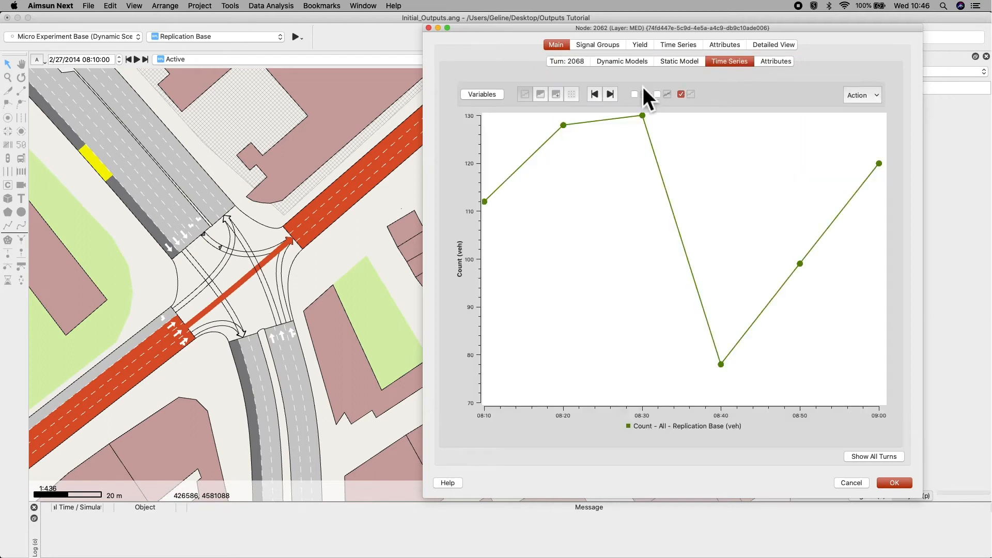
pyautogui.click(504, 101)
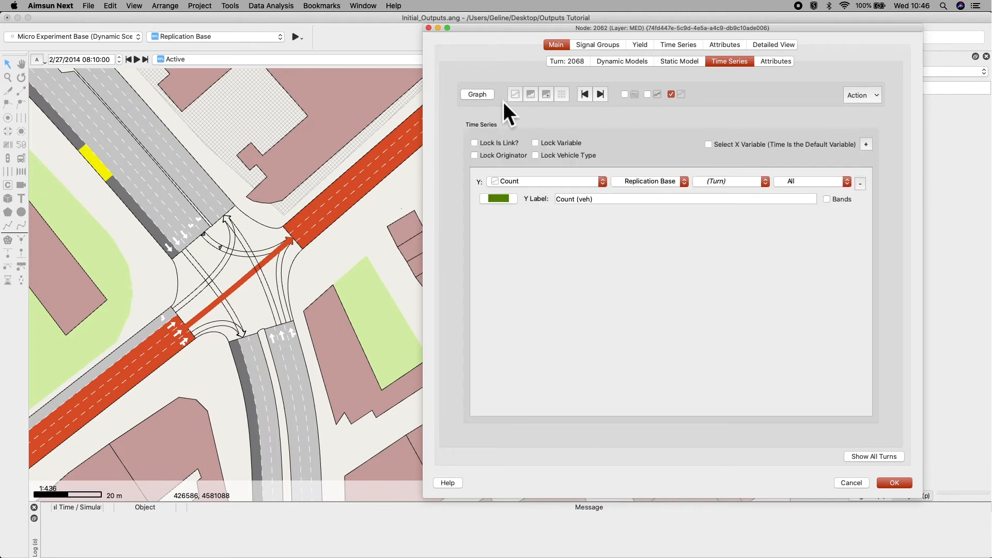
pyautogui.click(594, 195)
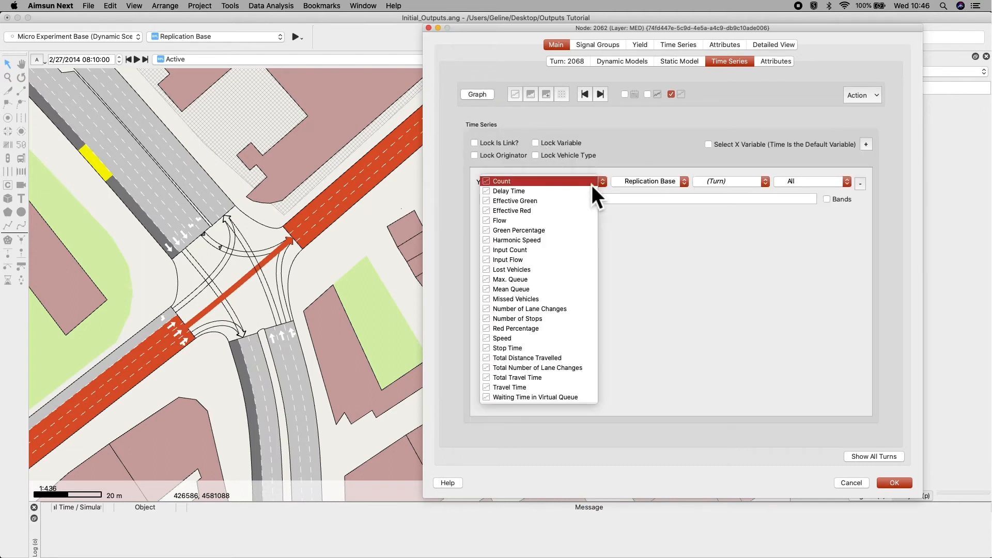
pyautogui.click(570, 329)
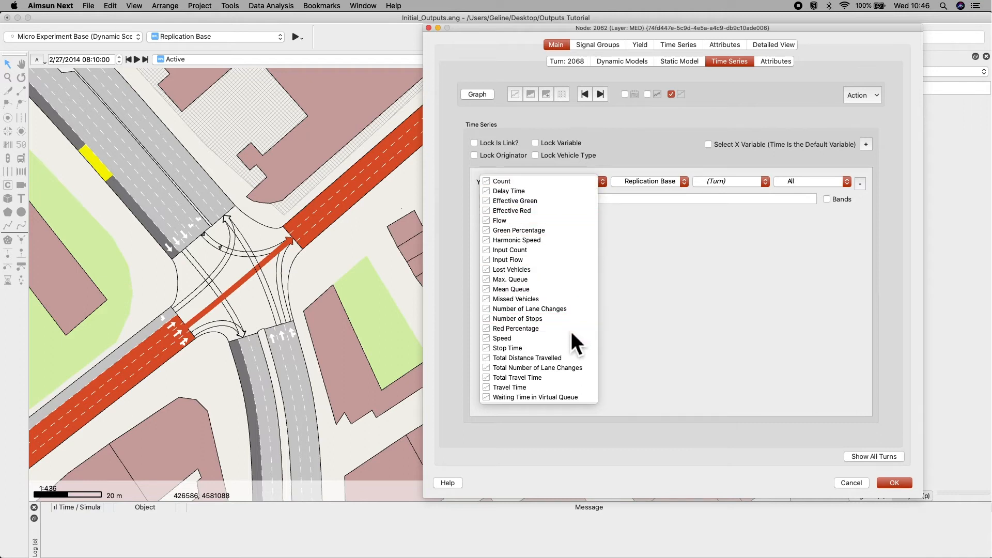
pyautogui.click(866, 144)
pyautogui.click(577, 226)
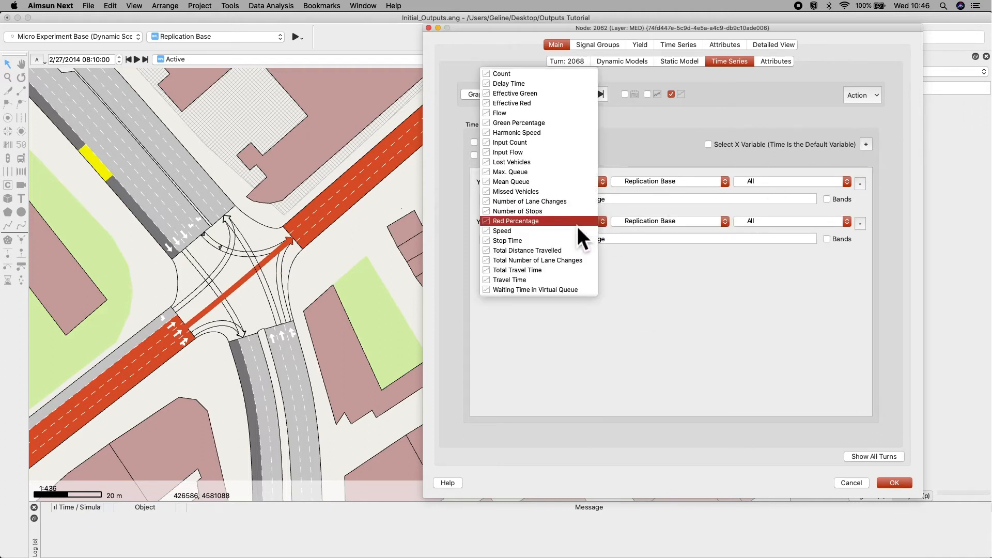
pyautogui.click(552, 124)
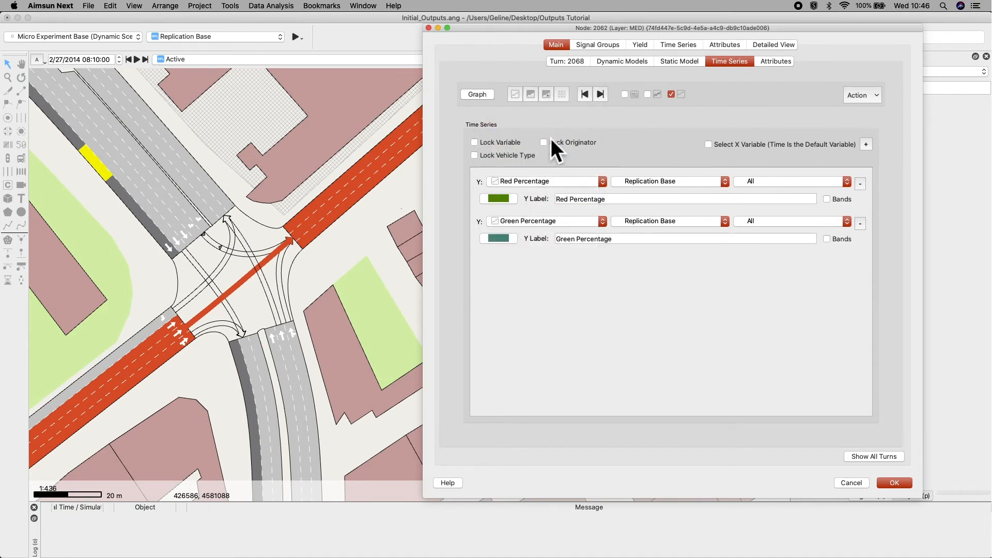
# Colour the Red Percentage series Cayenne red and the Green Percentage series Fern green.
pyautogui.click(510, 204)
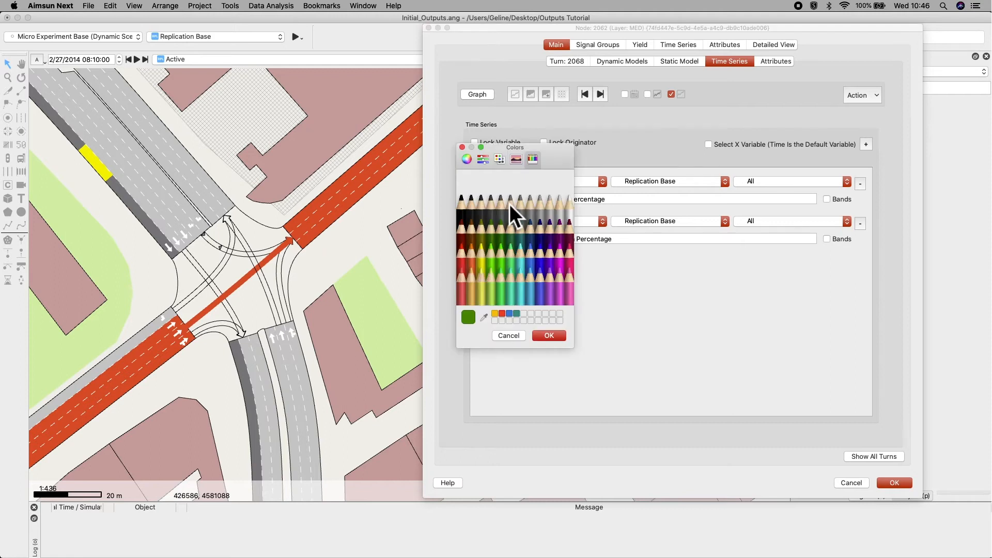
pyautogui.click(464, 233)
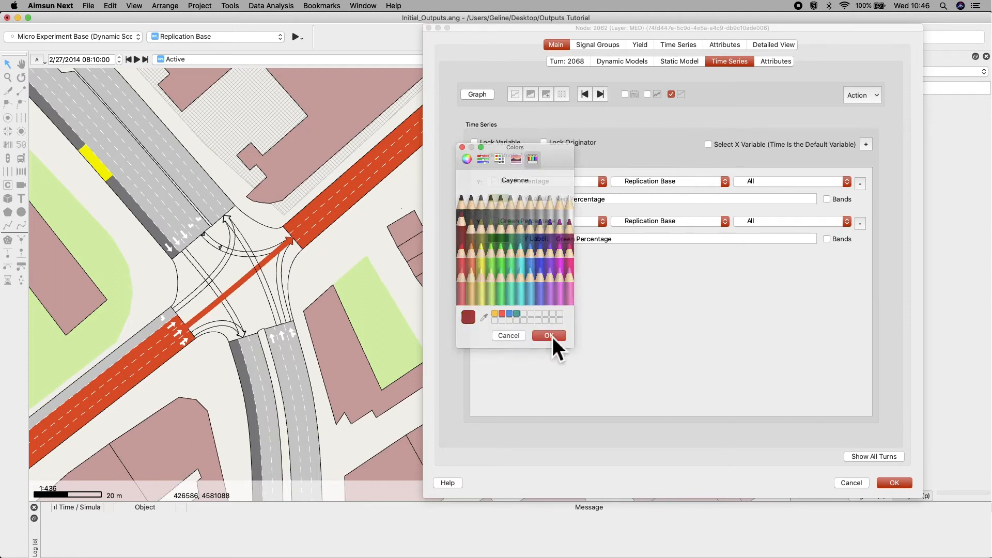
pyautogui.click(551, 336)
pyautogui.click(503, 241)
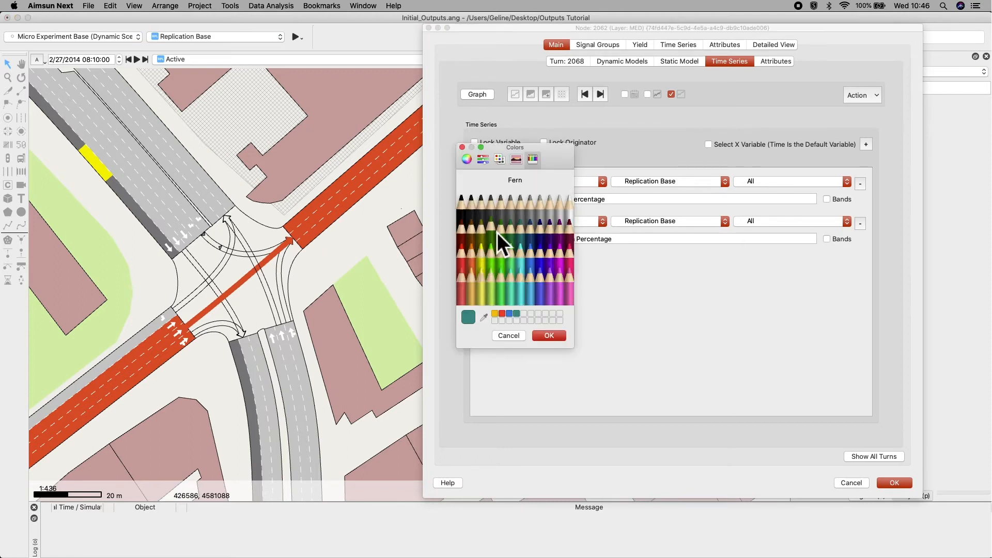
pyautogui.click(512, 256)
pyautogui.click(550, 337)
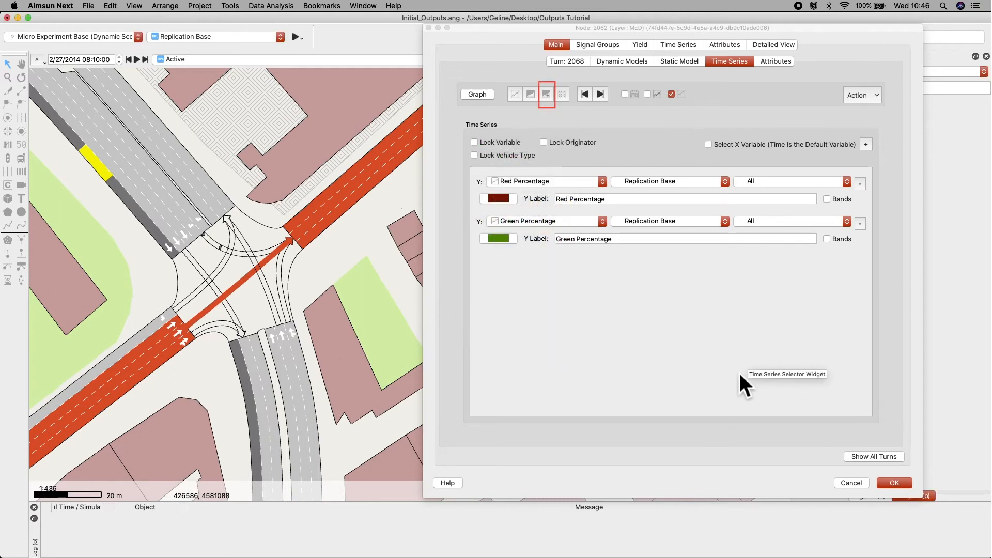
# Display the red and green percentages as a stacked area graph, view it for turns 2063 and 2064, and close the node dialog.
pyautogui.click(546, 97)
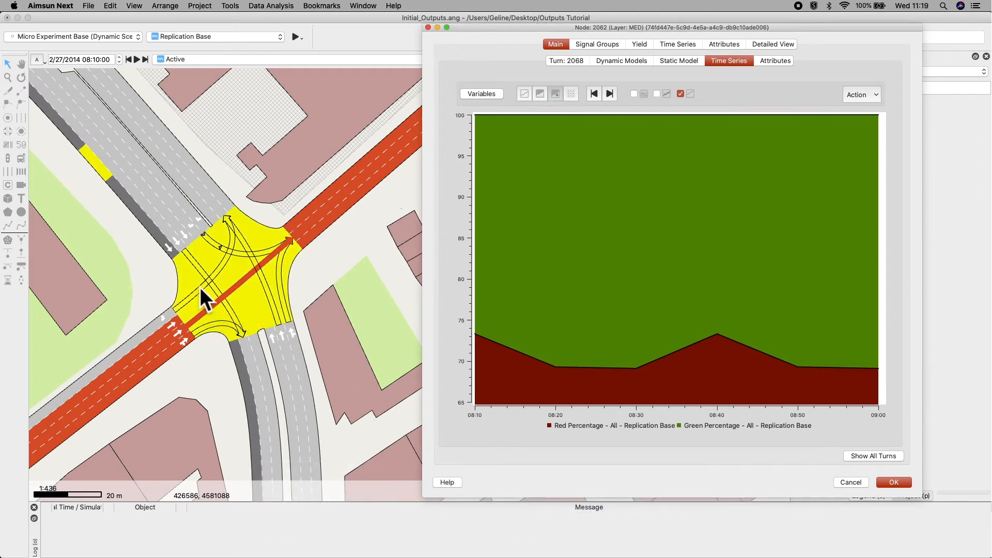
pyautogui.click(200, 268)
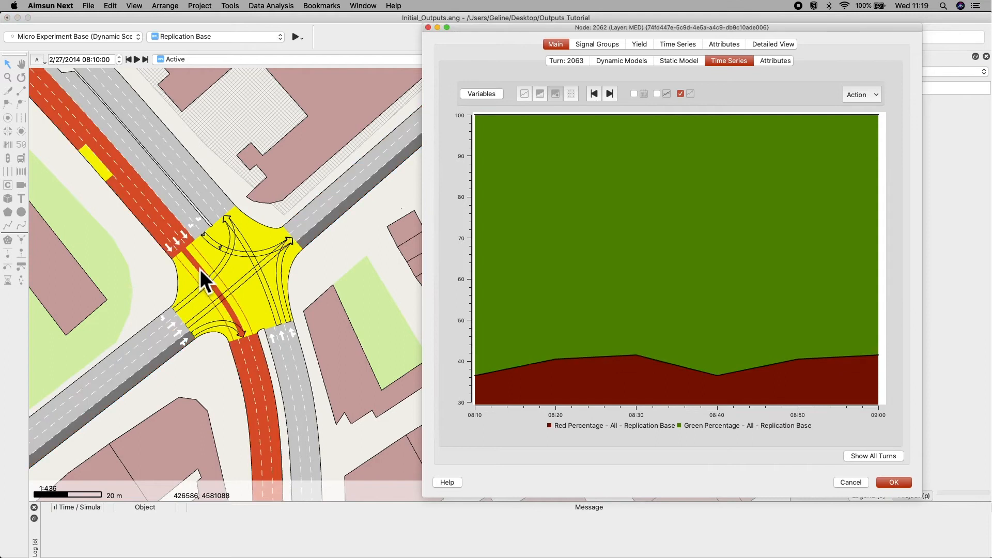
pyautogui.click(220, 249)
pyautogui.click(243, 241)
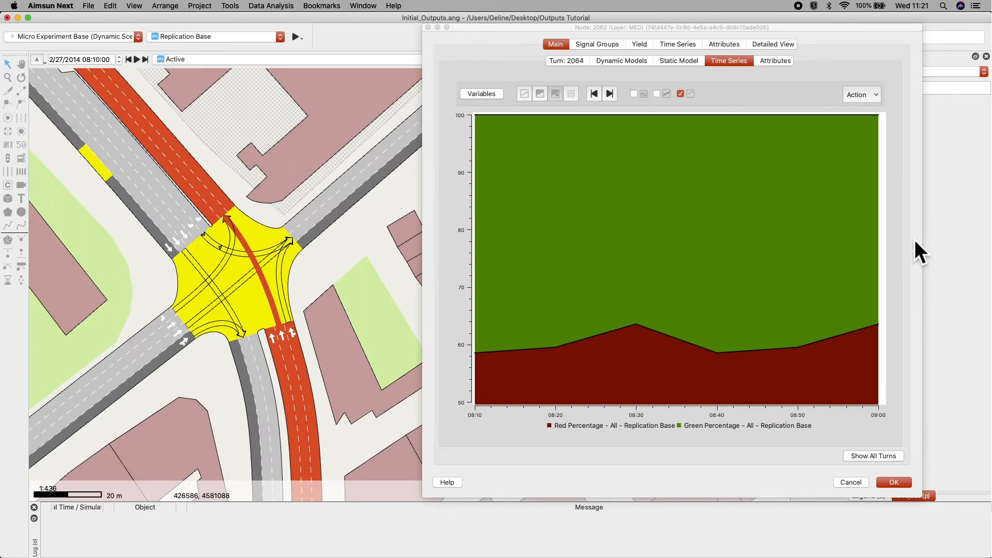
pyautogui.click(893, 485)
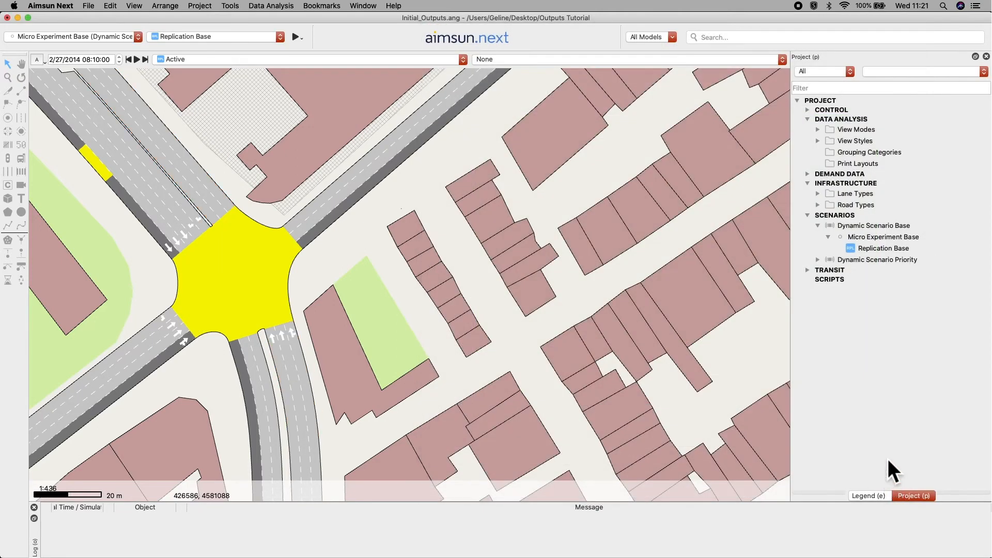
# Create a new view mode in the project's data analysis and name it Signal Phases.
pyautogui.click(836, 103)
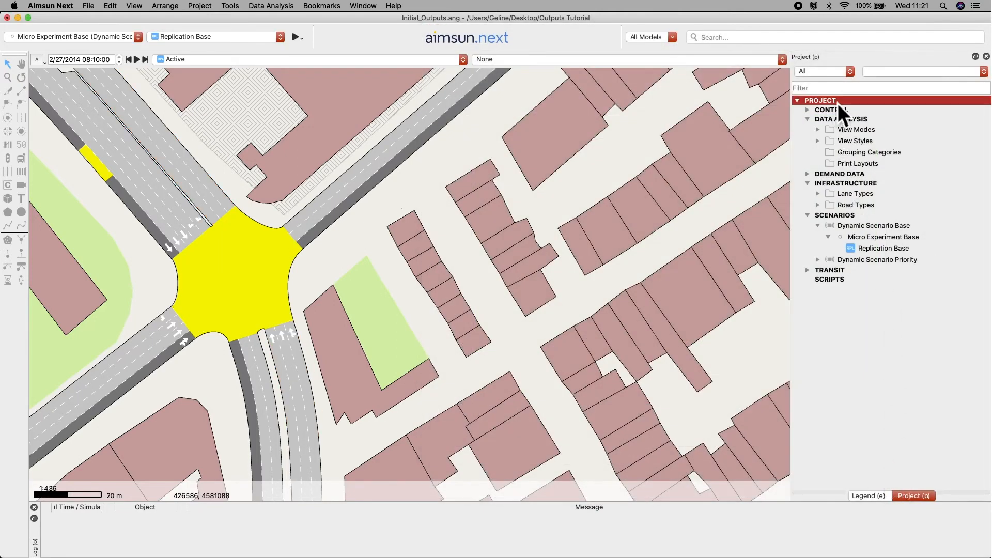
pyautogui.click(855, 120)
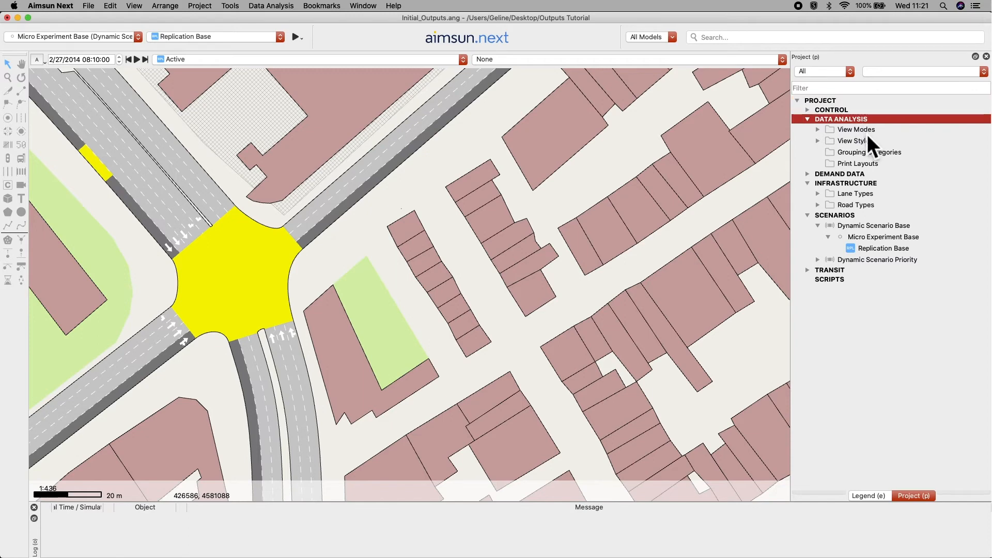
pyautogui.click(867, 134)
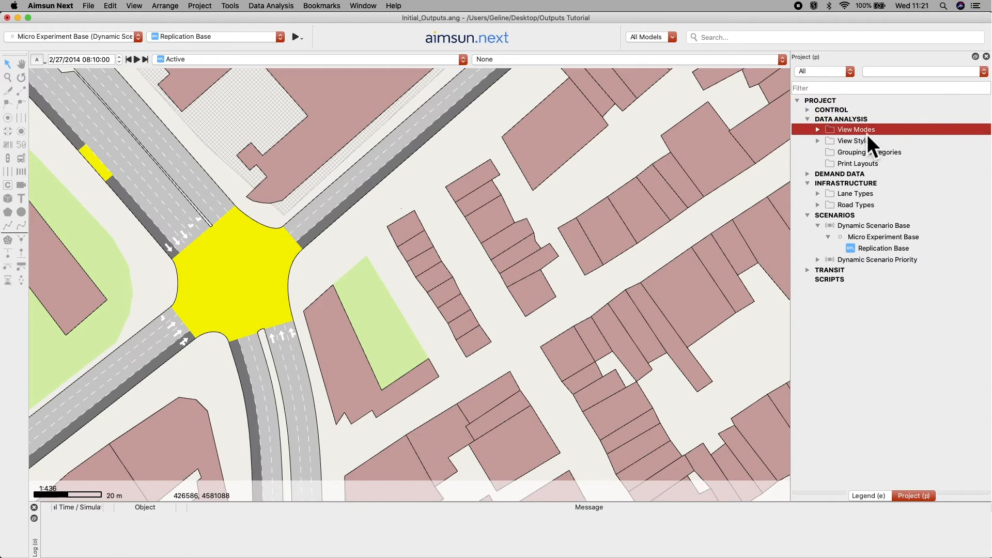
pyautogui.rightClick(867, 134)
pyautogui.click(877, 138)
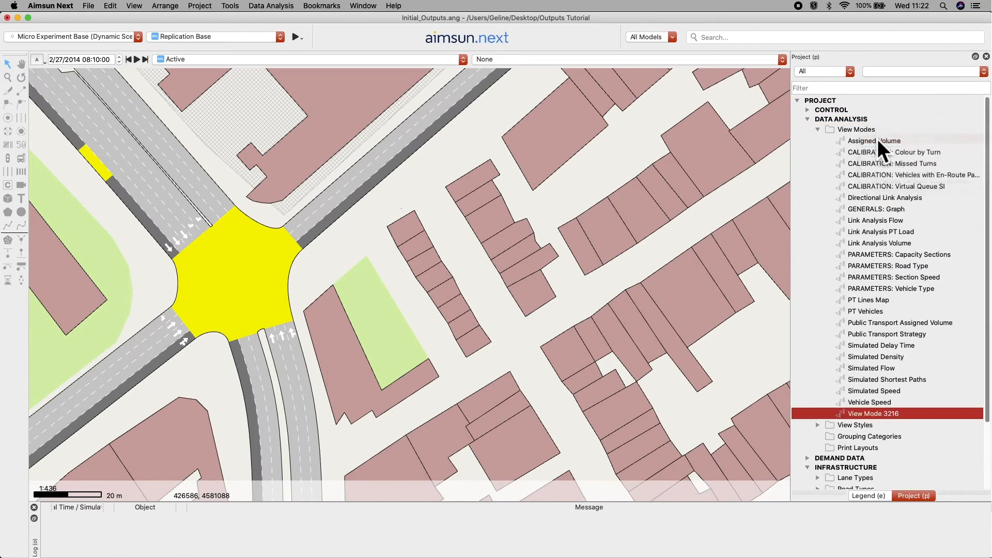
pyautogui.doubleClick(919, 417)
pyautogui.write('Slgnal Phases')
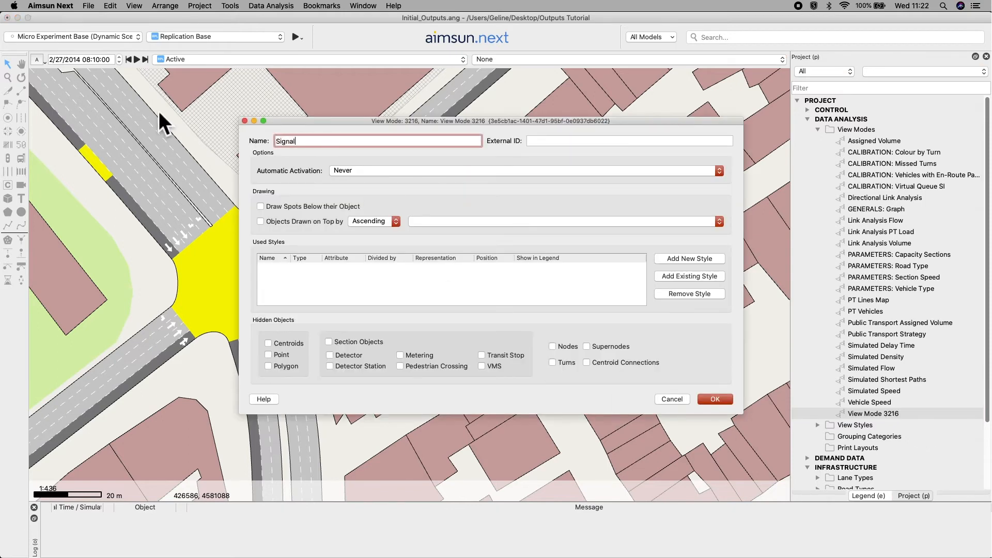
pyautogui.click(586, 206)
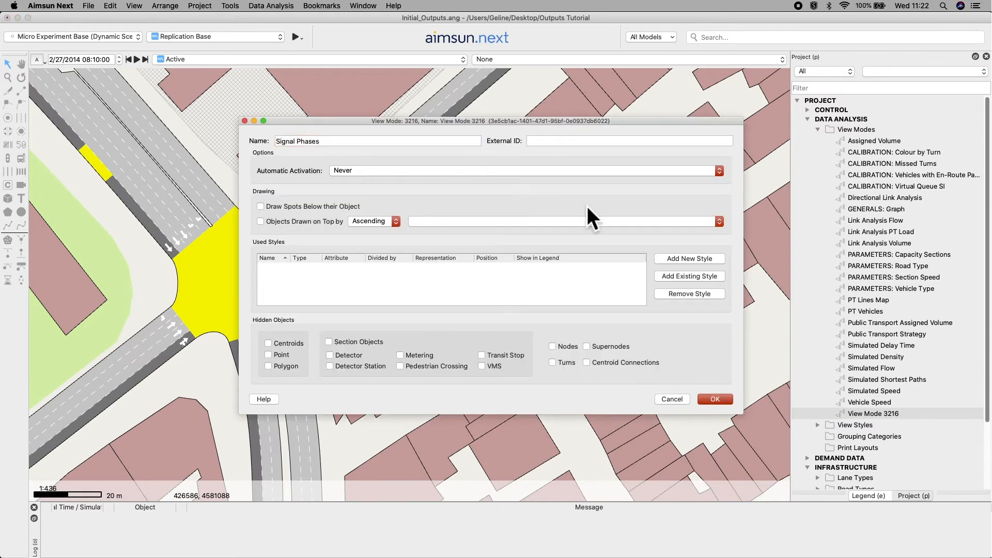
# Add a new style named Traffic Signals to the view mode, for Turn objects drawn as a Pie diagram.
pyautogui.click(713, 263)
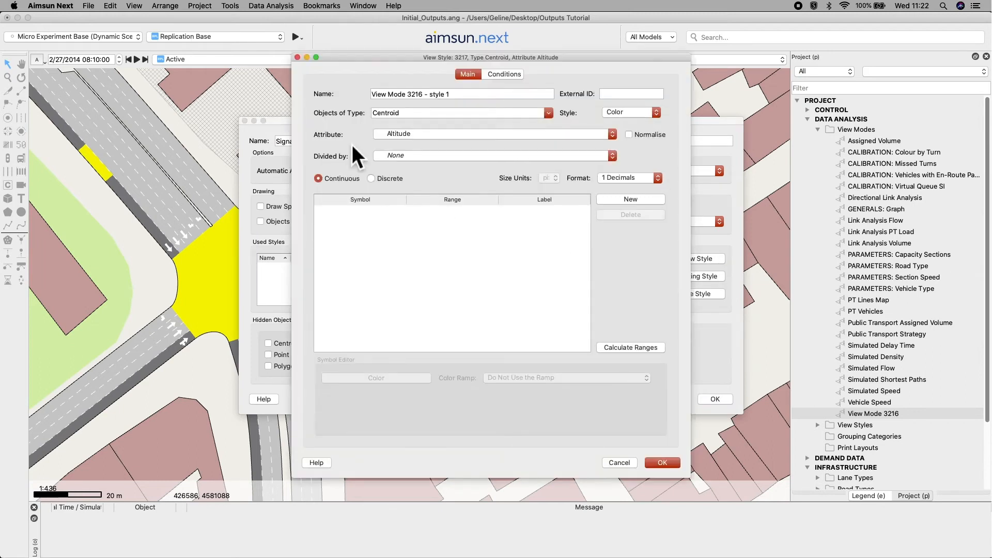
pyautogui.write('Traffic Signals')
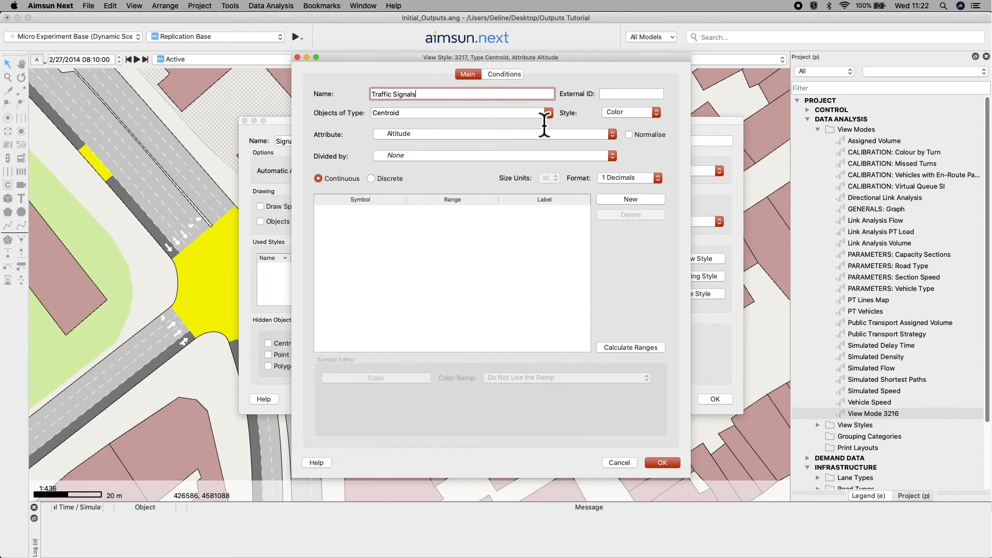
pyautogui.click(547, 113)
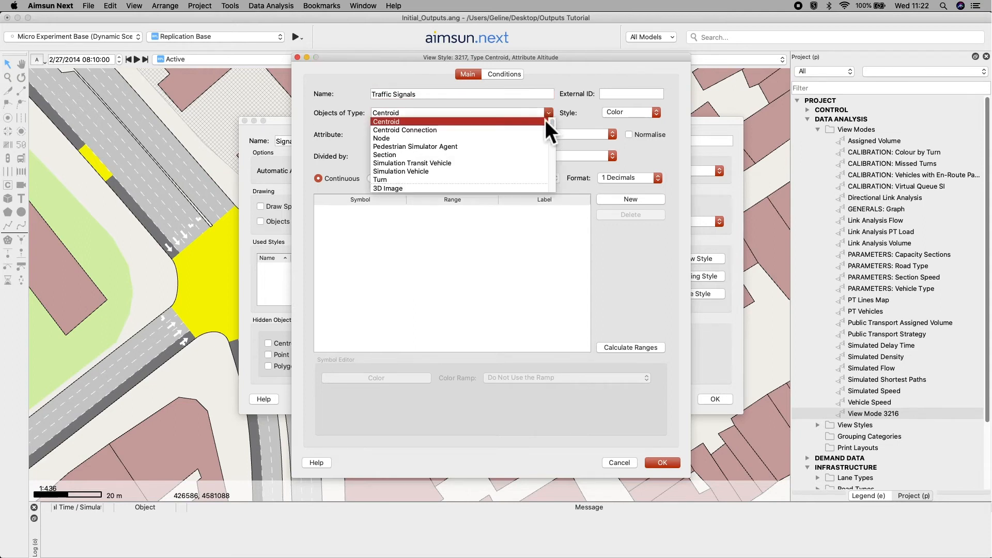
pyautogui.click(398, 180)
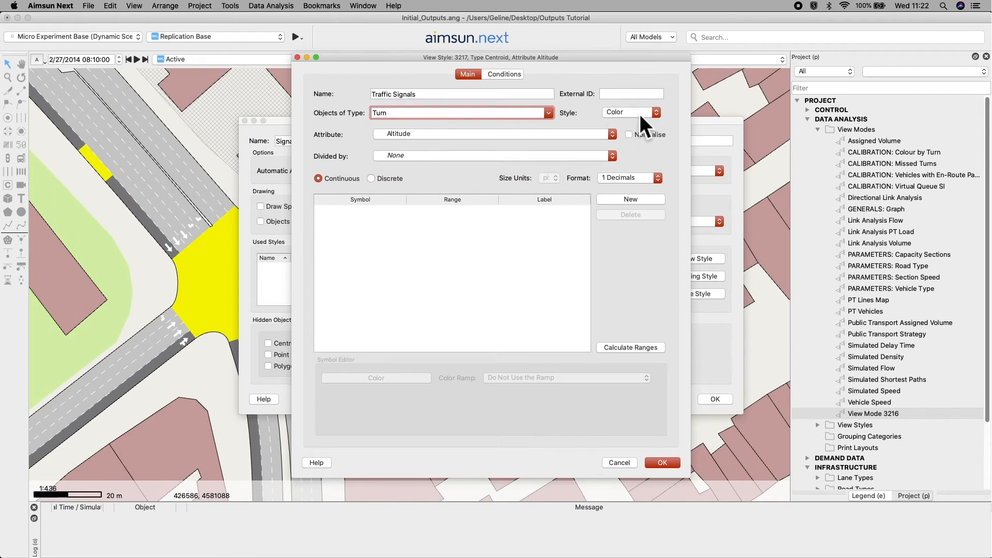
pyautogui.click(640, 114)
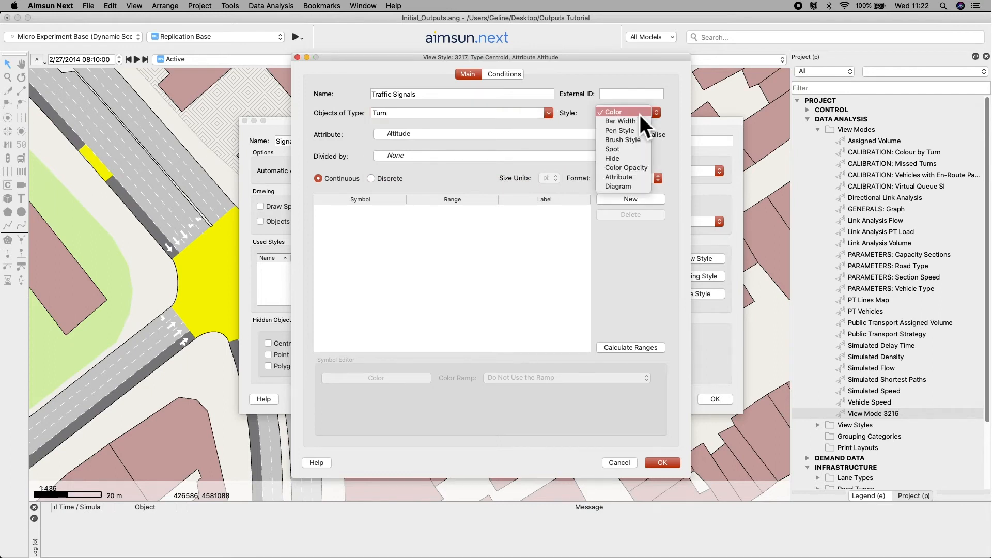
pyautogui.click(630, 187)
pyautogui.click(655, 113)
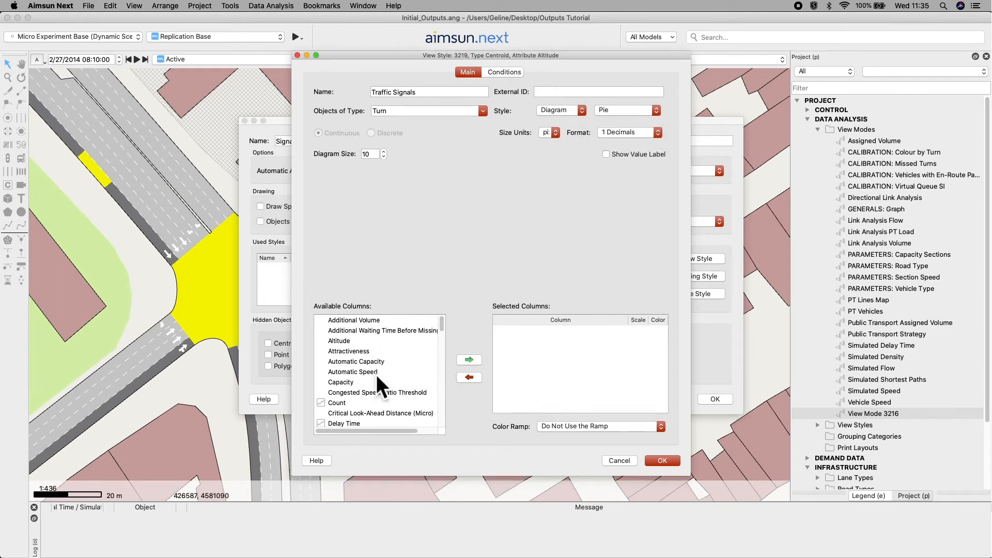
# Add the Green Percentage and Red Percentage columns to the Traffic Signals style's selected columns.
pyautogui.scroll(-3, 387, 383)
pyautogui.scroll(-1, 387, 383)
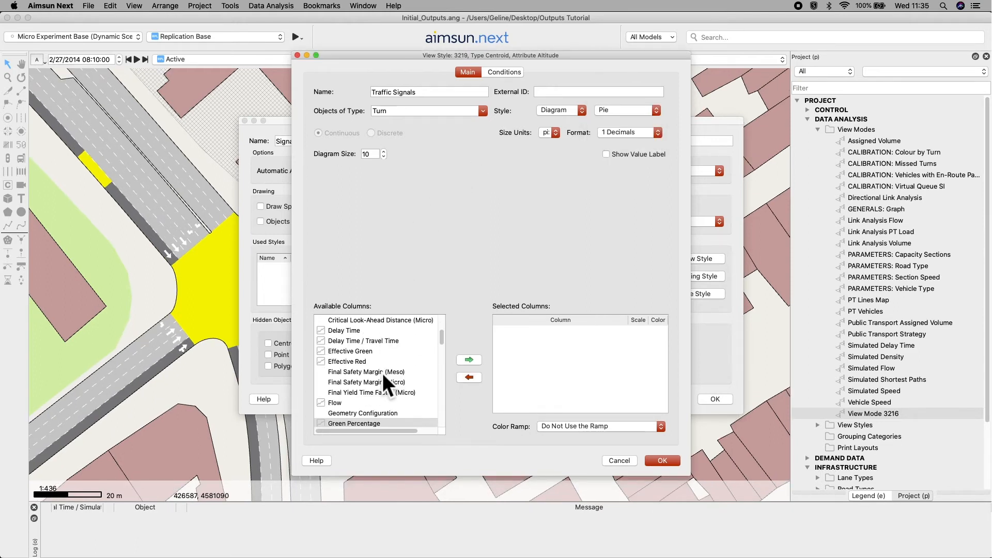
pyautogui.click(476, 362)
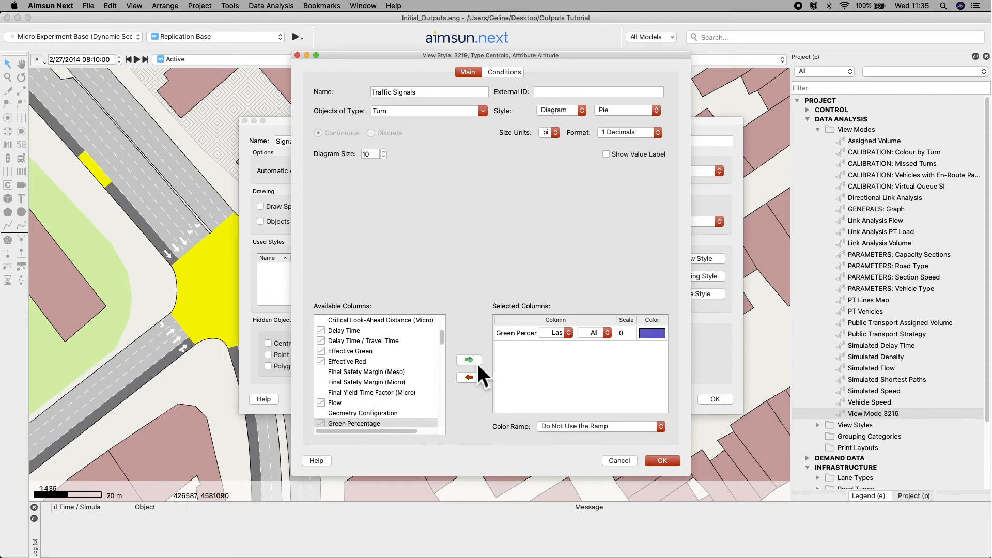
pyautogui.scroll(-8, 379, 376)
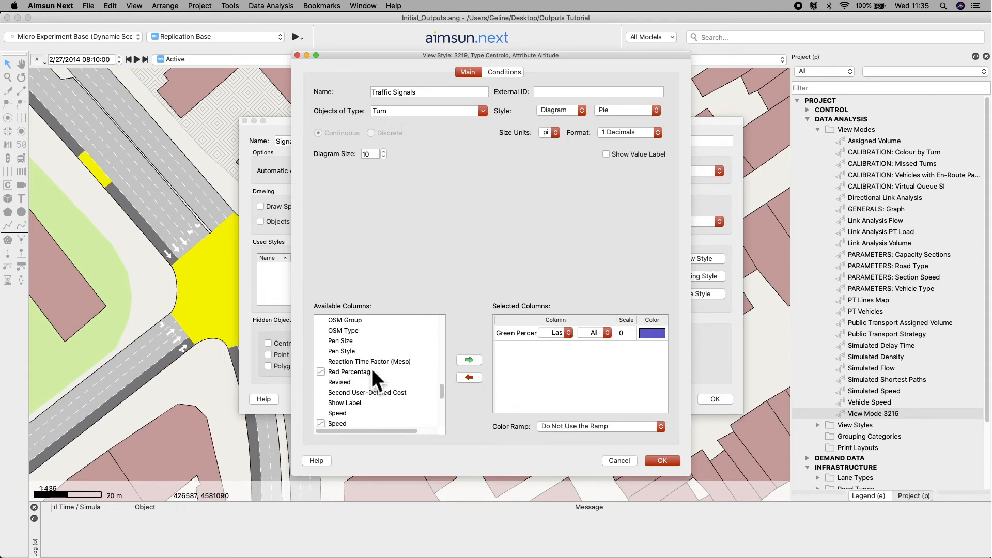
pyautogui.scroll(-1, 376, 381)
pyautogui.click(361, 341)
pyautogui.click(469, 360)
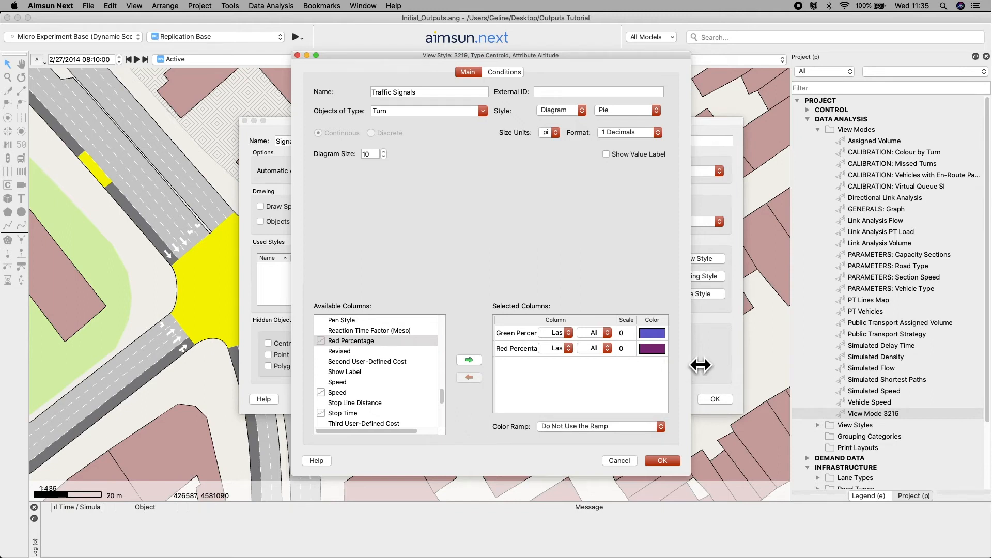
# Colour Green Percentage Fern green and Red Percentage Cayenne red, and save the style and its view mode.
pyautogui.moveTo(700, 365); pyautogui.dragTo(866, 362)
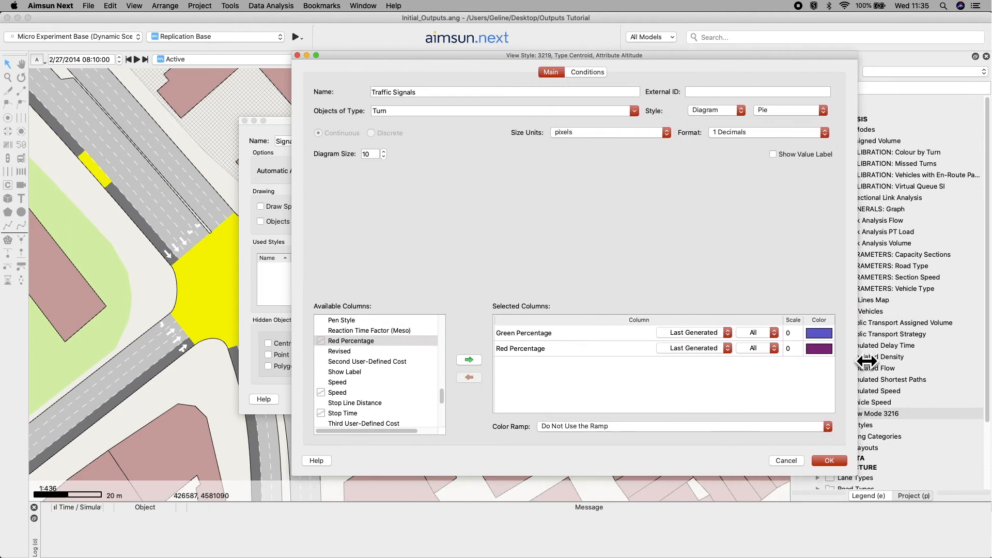
pyautogui.click(821, 337)
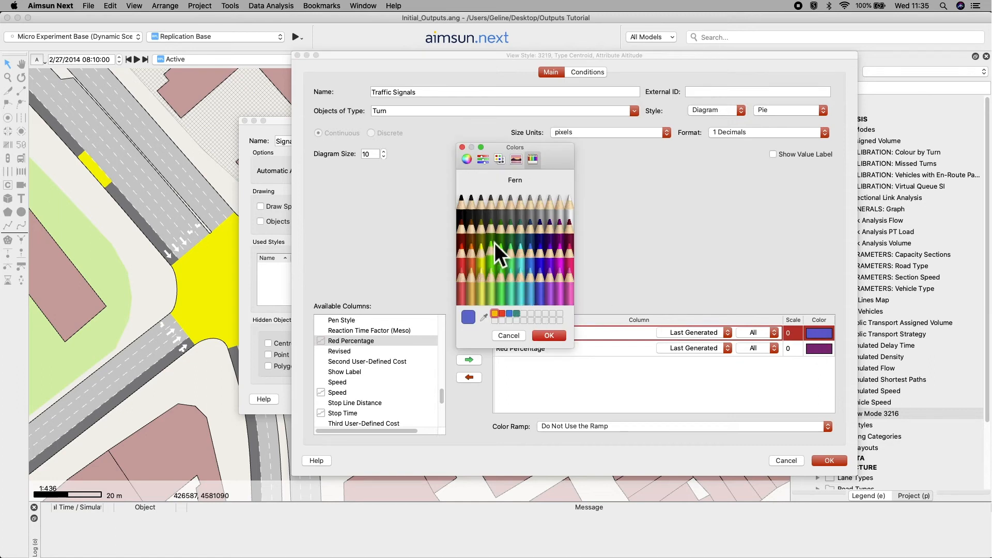
pyautogui.click(493, 240)
pyautogui.click(549, 335)
pyautogui.click(819, 348)
pyautogui.click(468, 238)
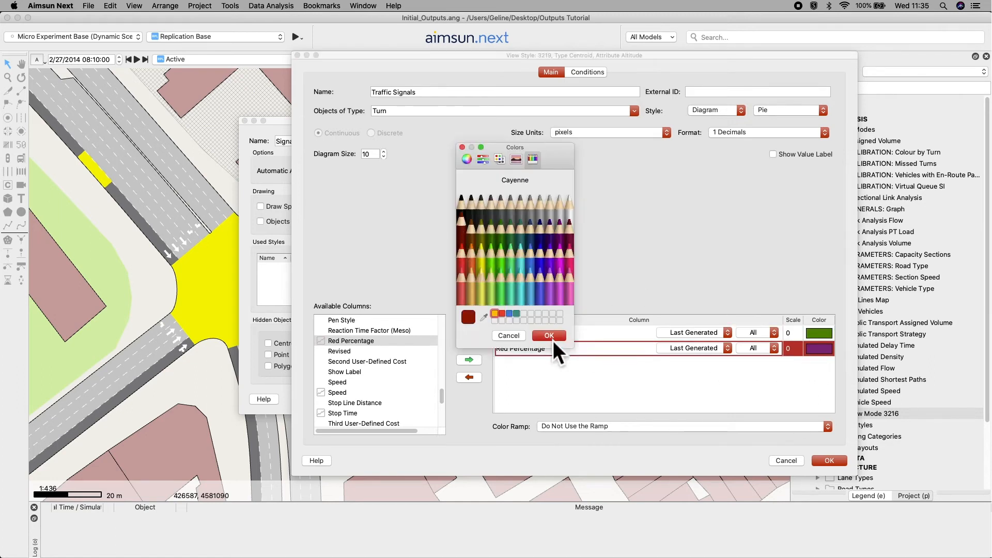
pyautogui.click(548, 336)
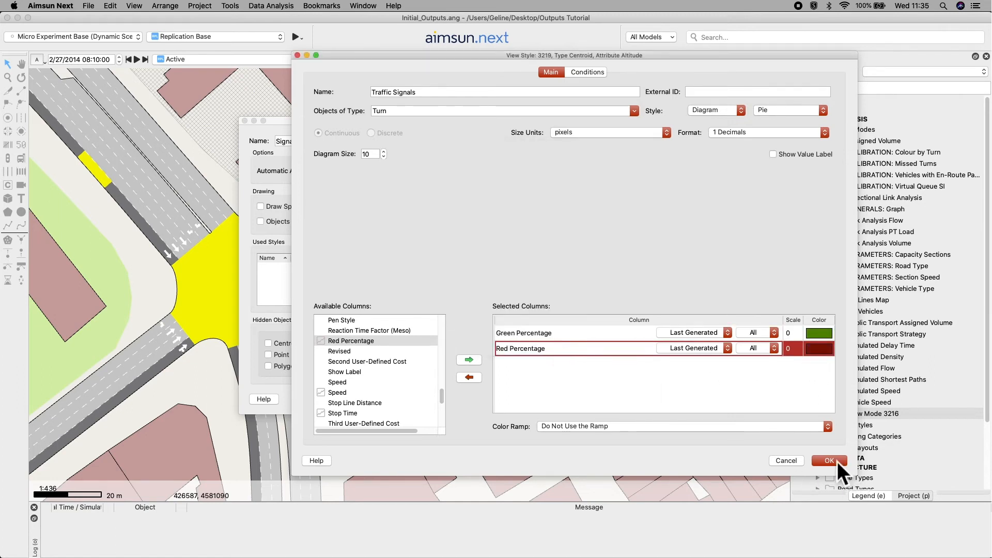
pyautogui.click(836, 460)
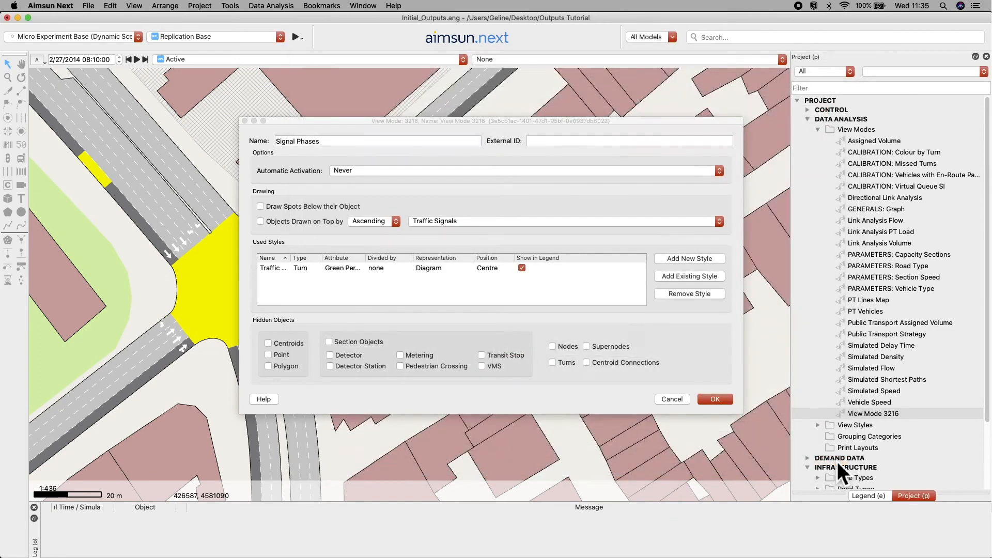
pyautogui.click(715, 399)
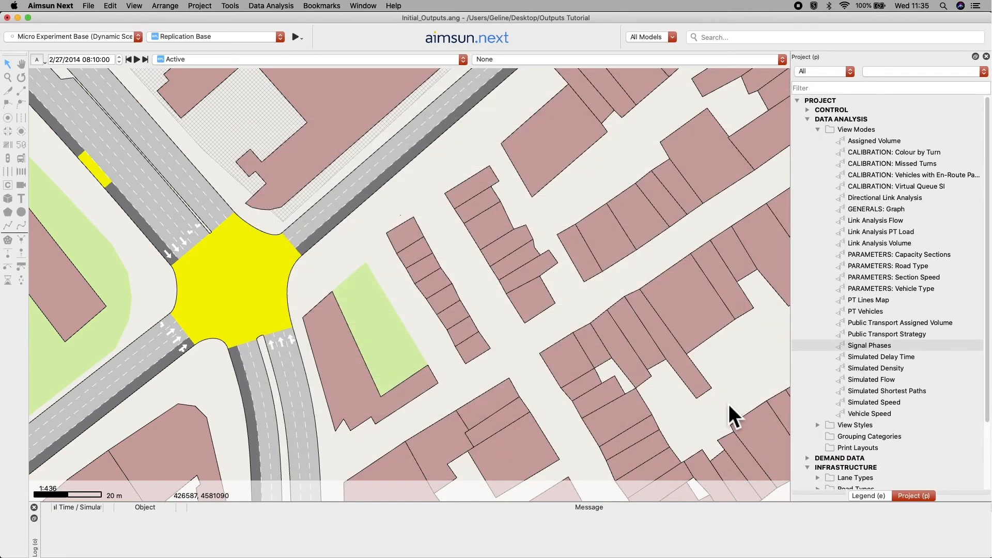
# Activate the Signal Phases view mode on the map and inspect the pie diagrams at the junction's turns.
pyautogui.click(679, 62)
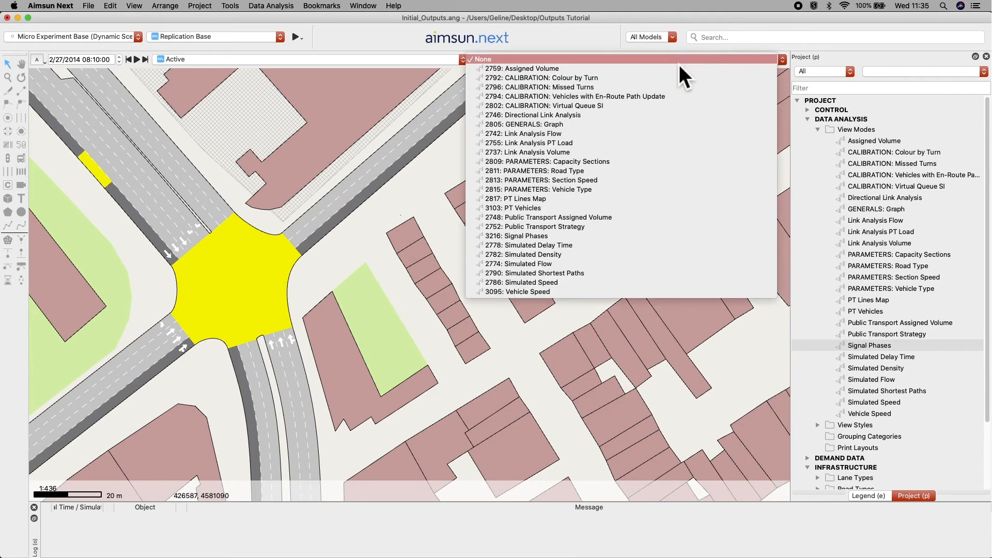
pyautogui.click(619, 235)
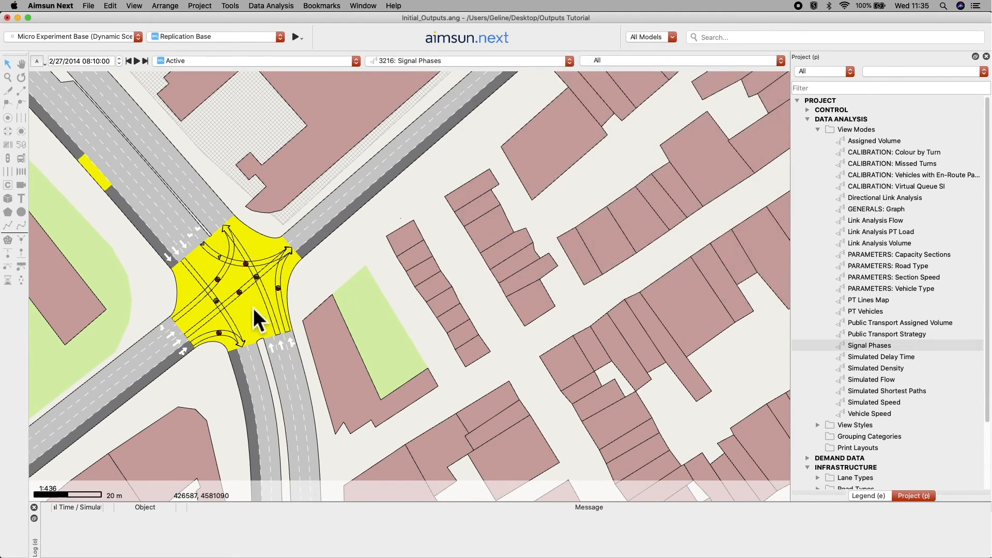
pyautogui.scroll(8, 253, 308)
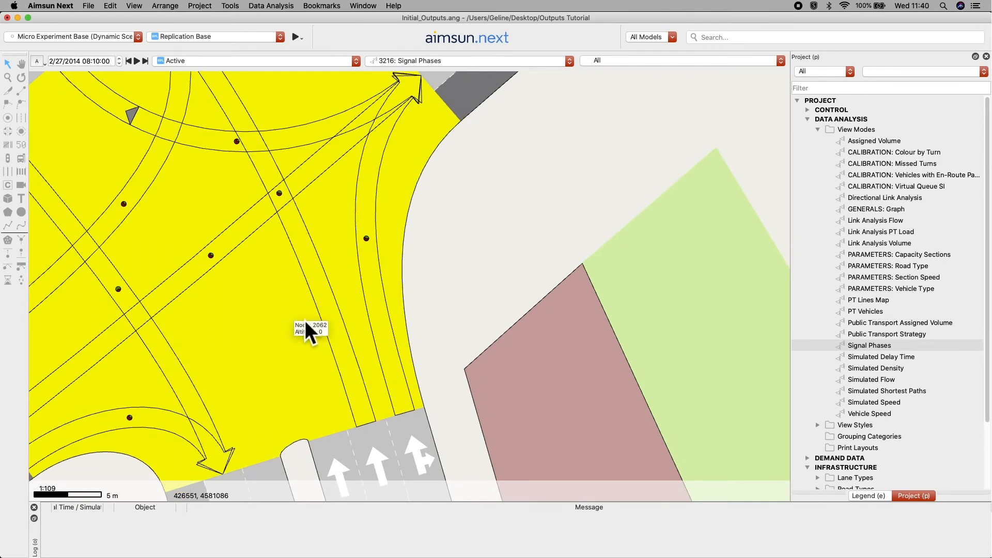
# Increase the diagram size multiplier in the Signal Phases legend to enlarge the turn pie diagrams.
pyautogui.click(869, 497)
pyautogui.doubleClick(960, 109)
pyautogui.write('150')
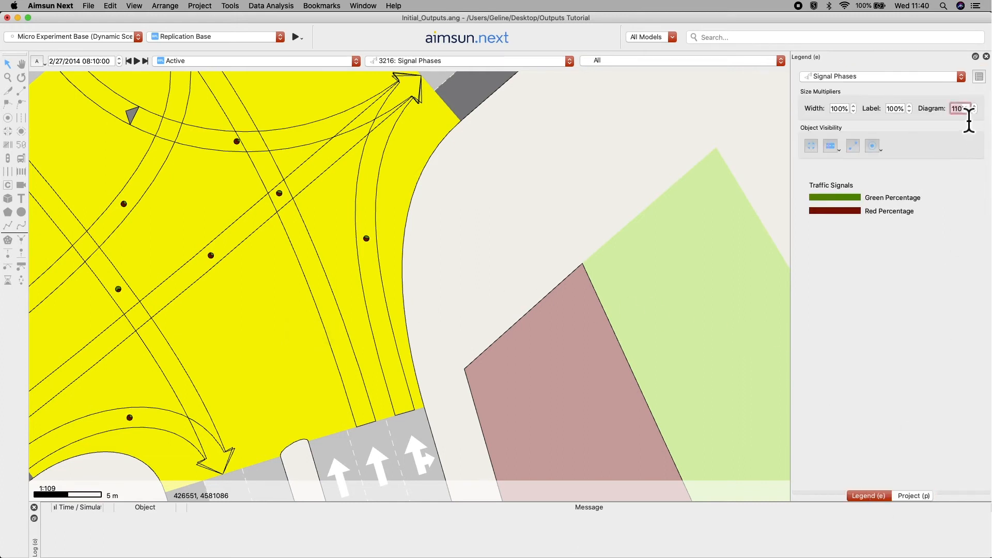
pyautogui.scroll(14, 967, 111)
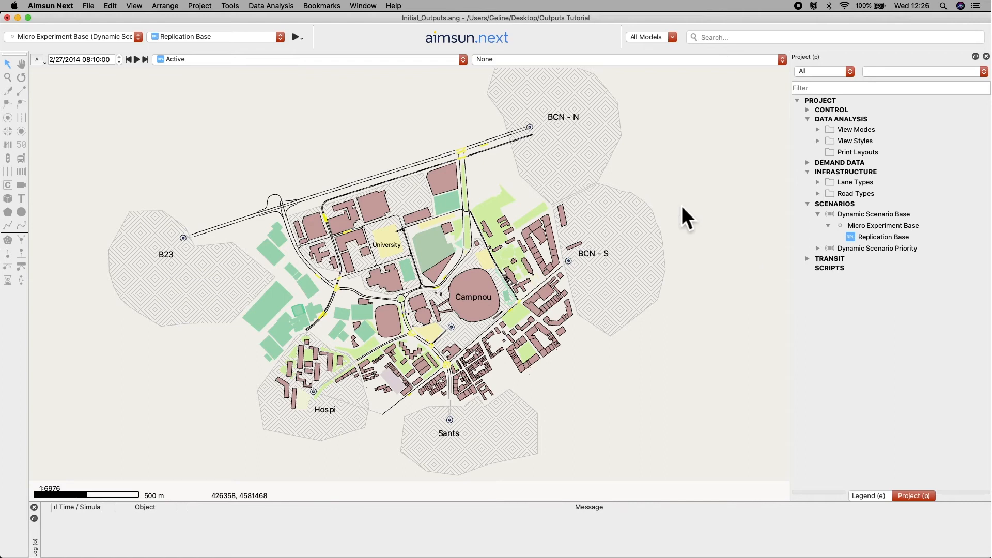
# Create a new grouping category in the project's data analysis that holds a list of Centroid objects.
pyautogui.click(854, 103)
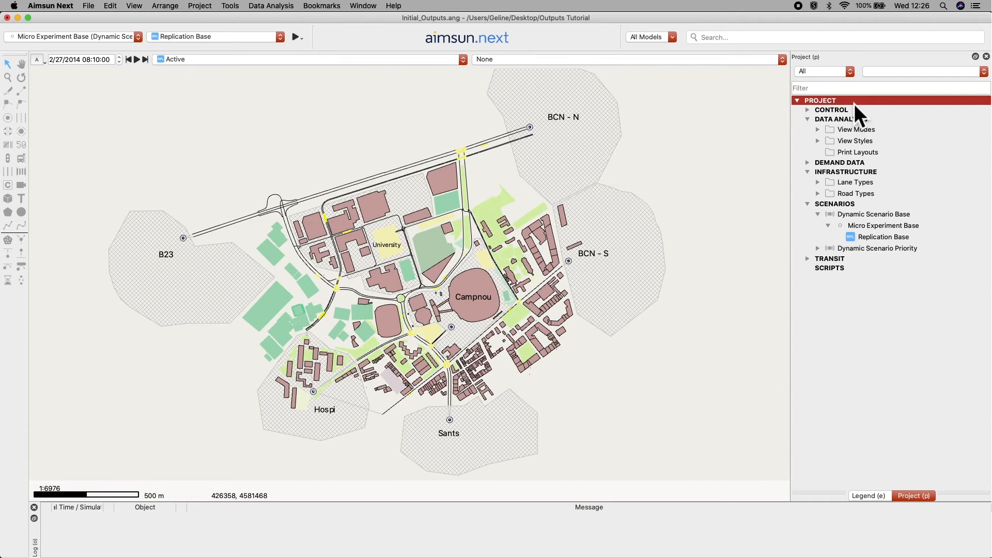
pyautogui.click(886, 122)
pyautogui.rightClick(887, 123)
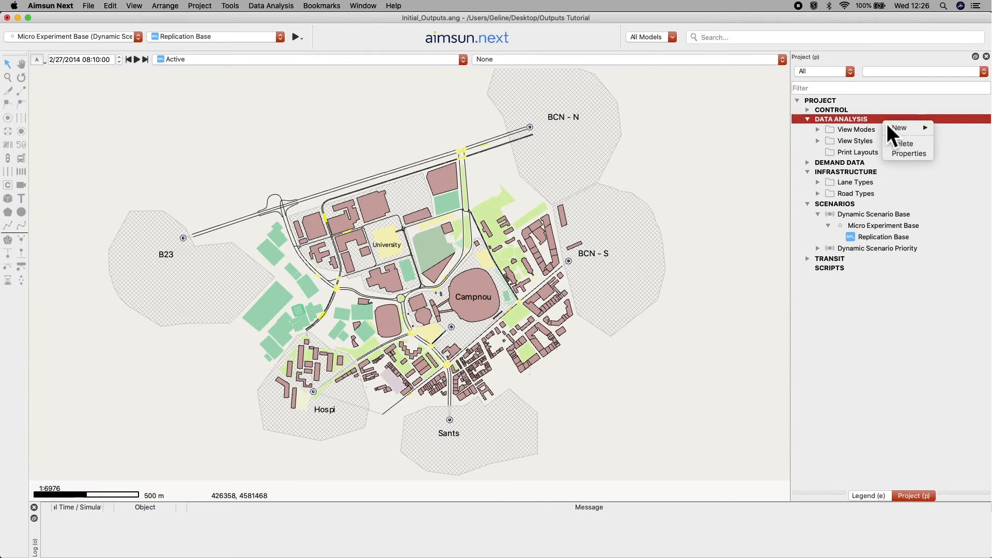
pyautogui.moveTo(897, 130)
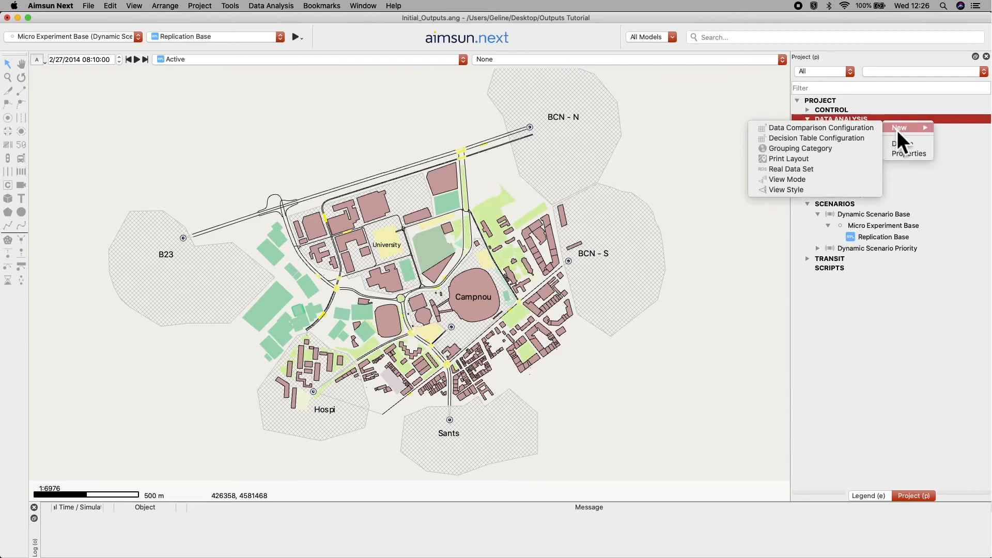
pyautogui.click(848, 151)
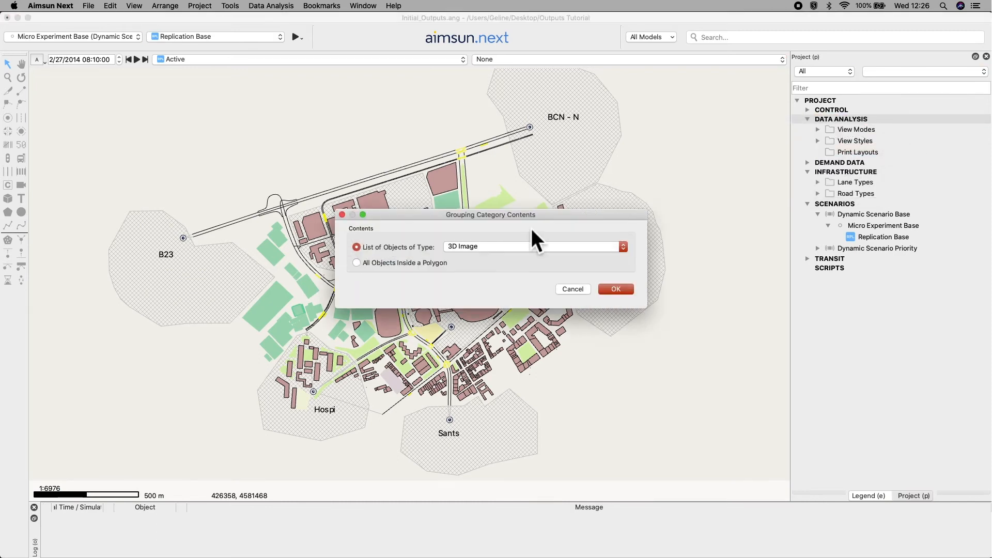
pyautogui.click(629, 252)
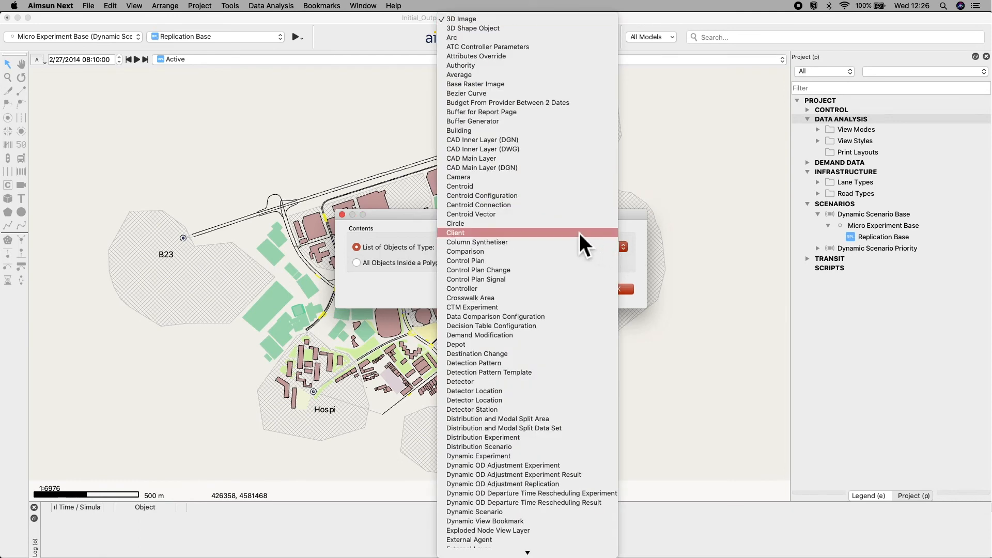
pyautogui.click(559, 188)
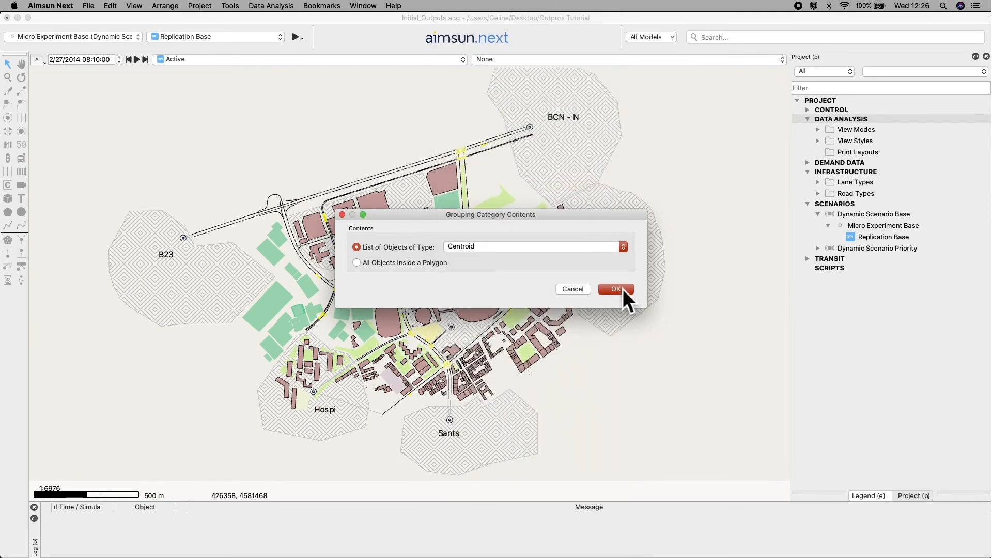
pyautogui.click(616, 290)
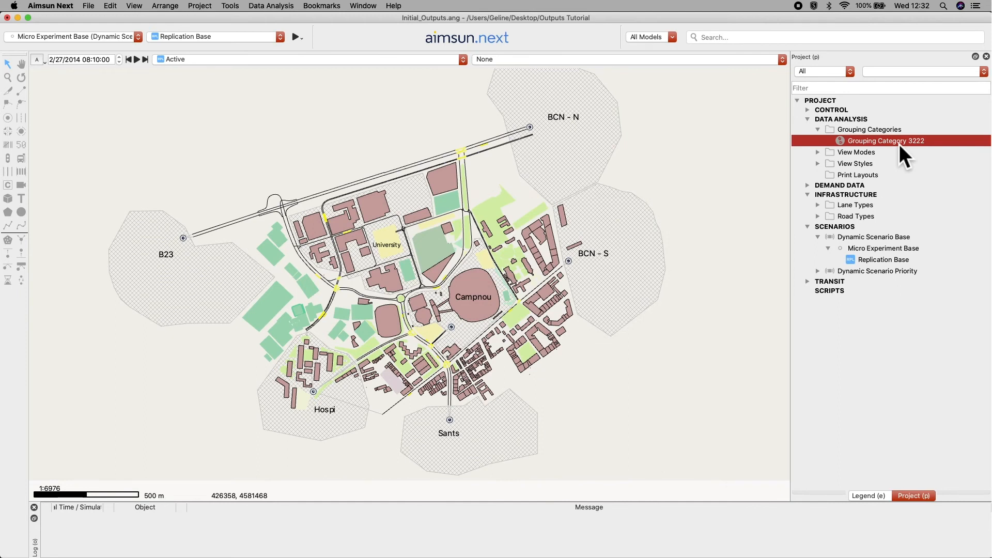
# Rename the new grouping category as Grouping Centroids.
pyautogui.click(899, 144)
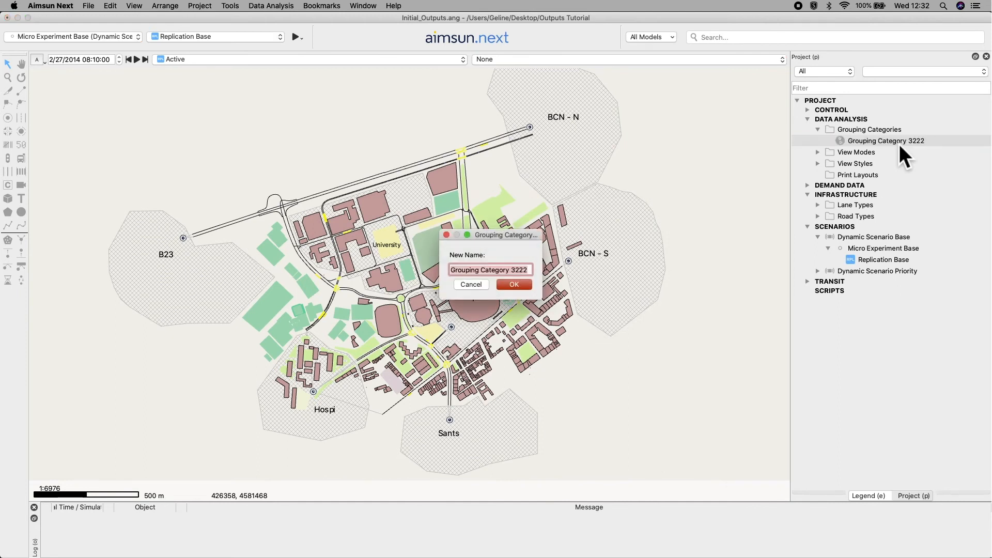
pyautogui.write('Grouping Centroids')
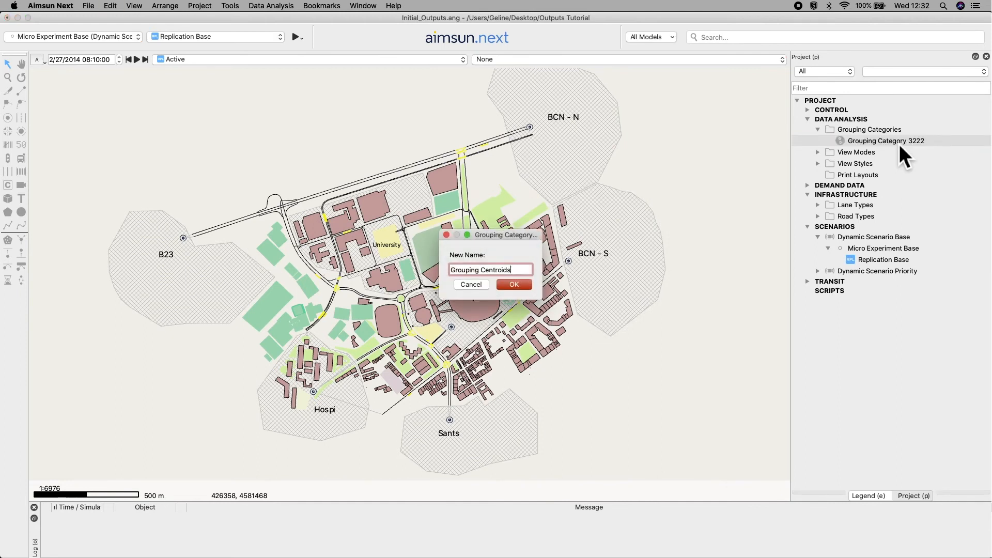
pyautogui.click(524, 289)
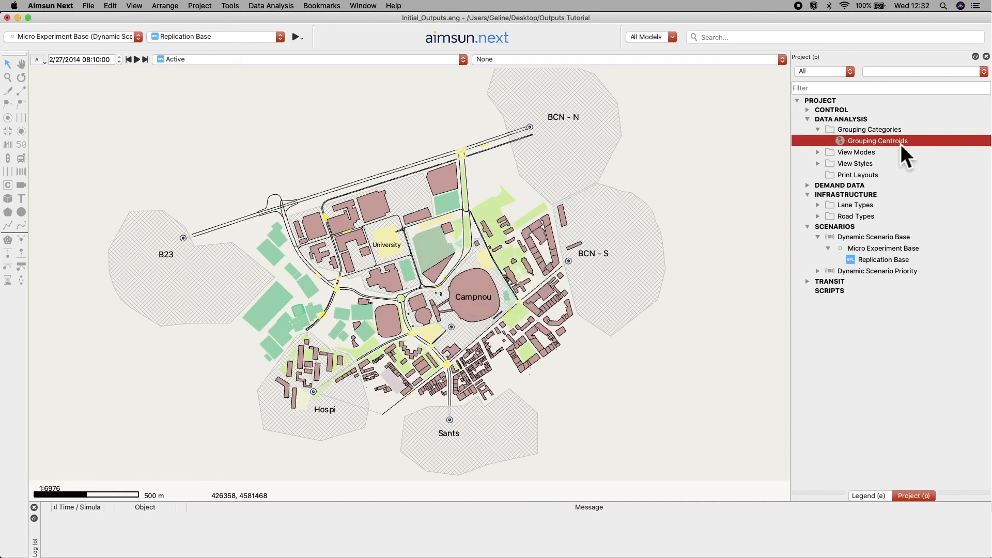
# Create a new grouping inside Grouping Centroids and name it External.
pyautogui.rightClick(901, 144)
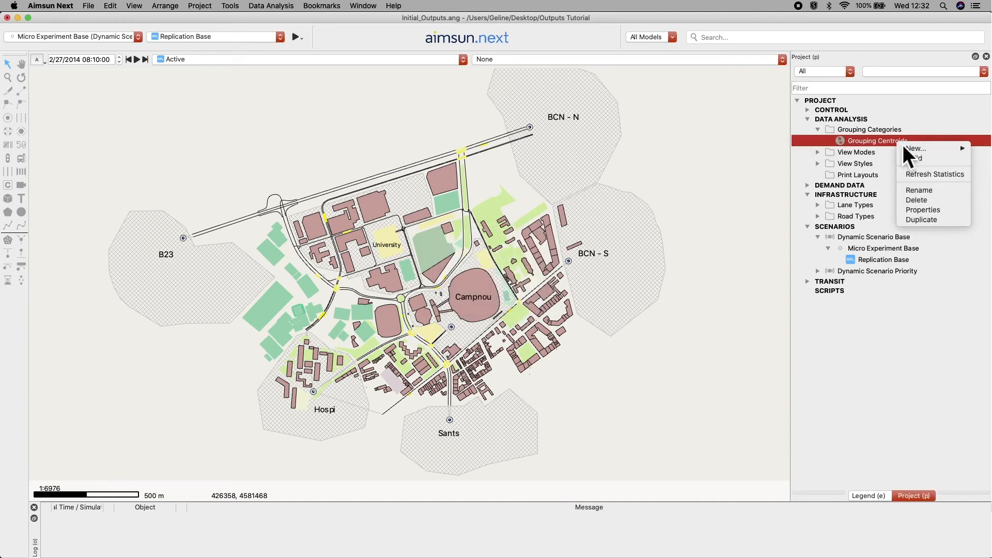
pyautogui.click(904, 148)
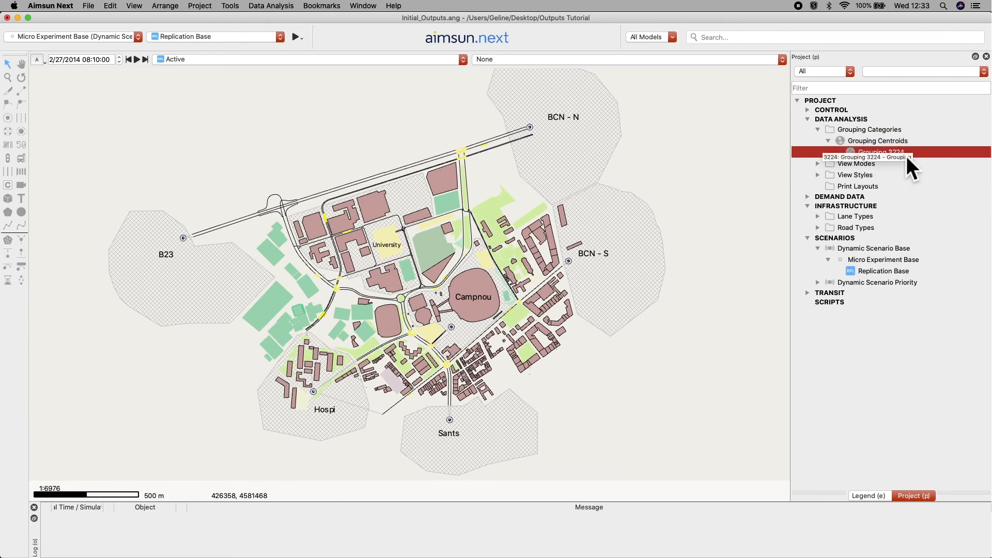
pyautogui.doubleClick(899, 152)
pyautogui.moveTo(610, 105); pyautogui.dragTo(902, 107)
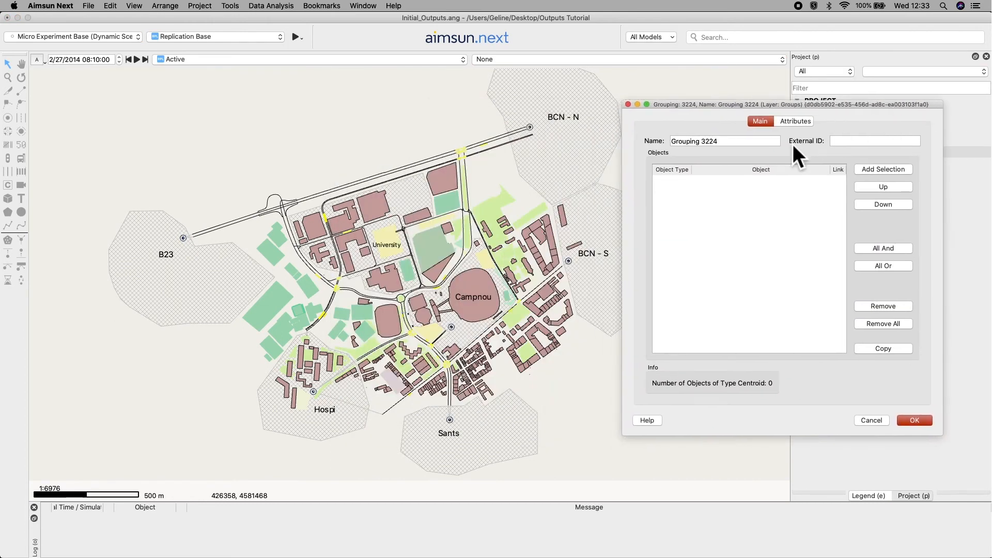
pyautogui.moveTo(744, 141); pyautogui.dragTo(610, 132)
pyautogui.write('External')
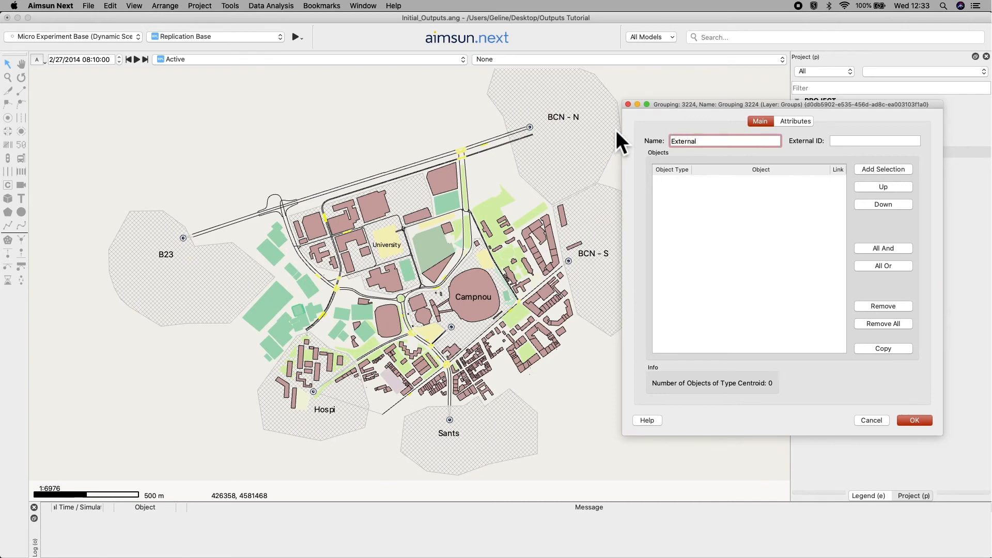
# Add the centroids B23, Hospi, Sants, BCN-S and BCN-N from the map to the External grouping and save it.
pyautogui.click(202, 279)
pyautogui.click(301, 411)
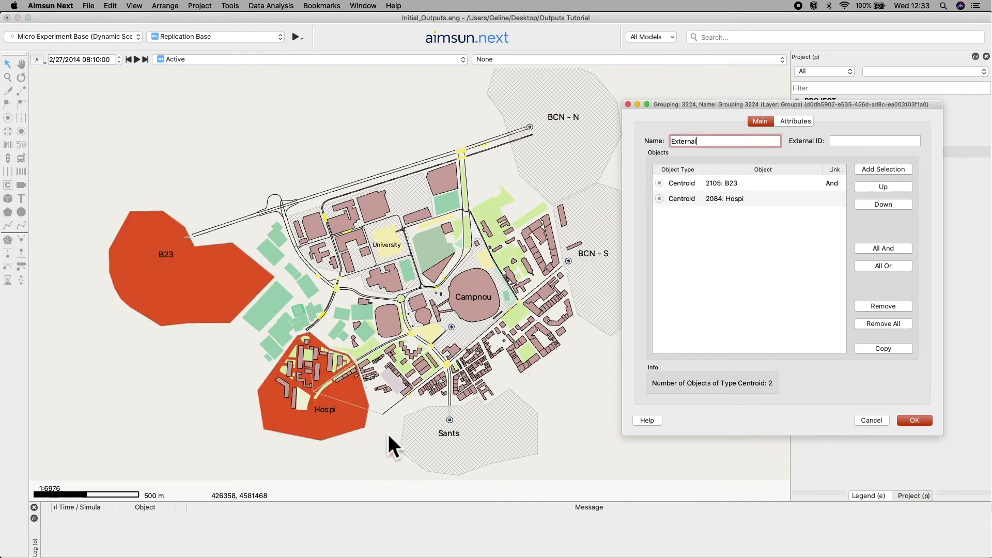
pyautogui.click(504, 463)
pyautogui.click(605, 288)
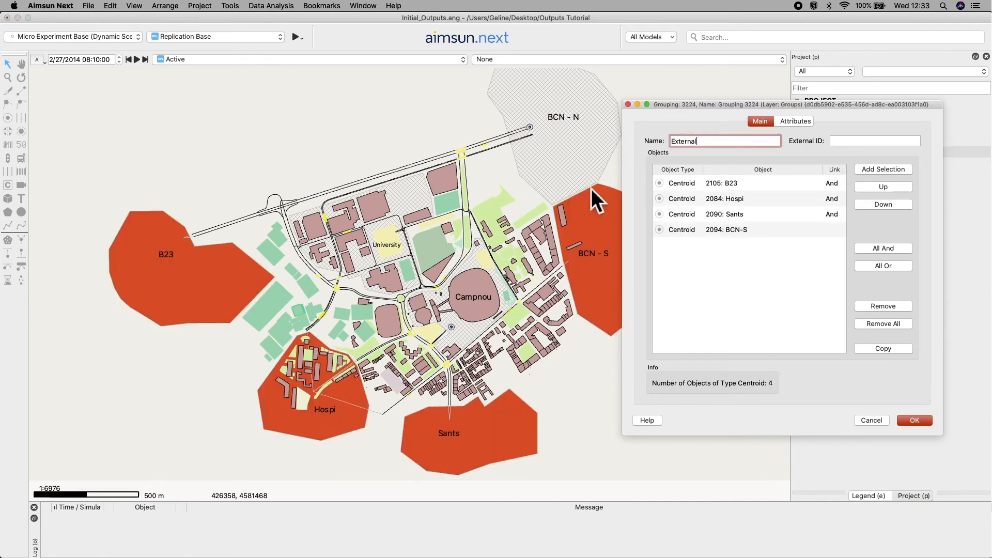
pyautogui.click(585, 157)
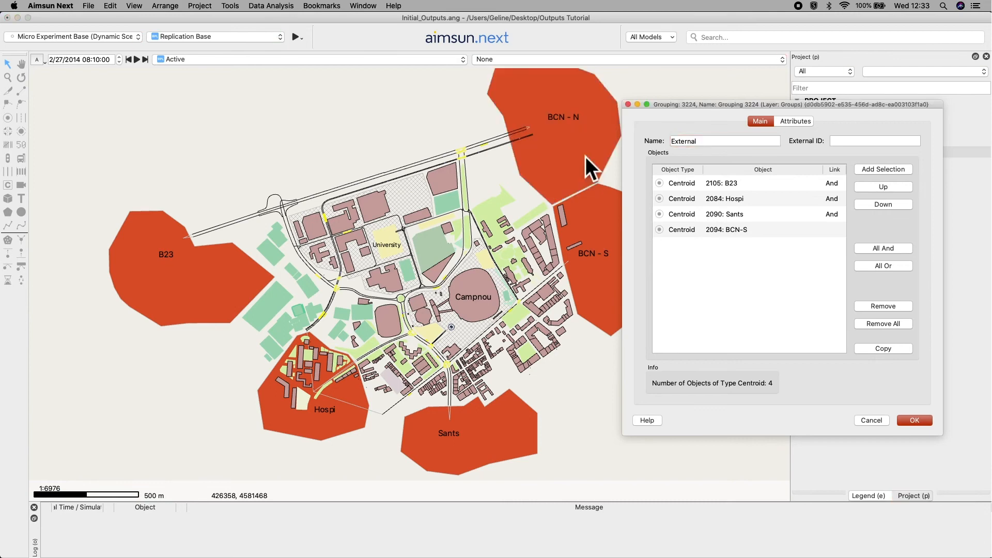
pyautogui.click(916, 421)
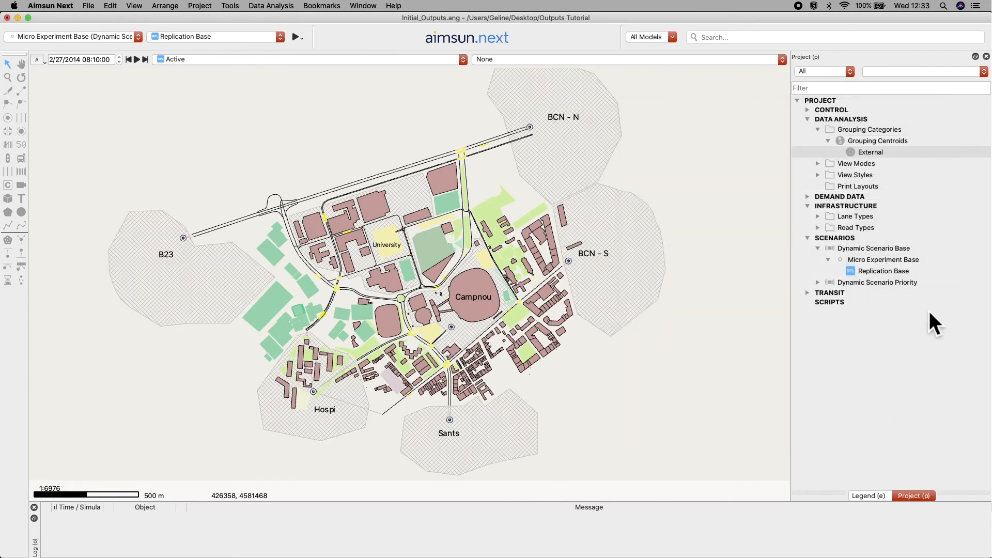
# Create another grouping inside Grouping Centroids and name it Internal.
pyautogui.rightClick(897, 144)
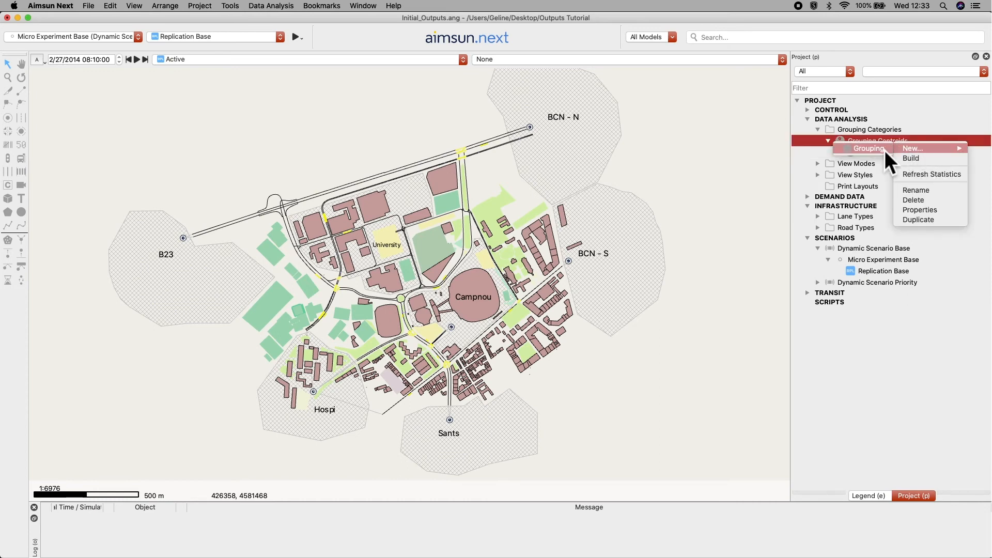
pyautogui.click(899, 150)
pyautogui.write('Internal')
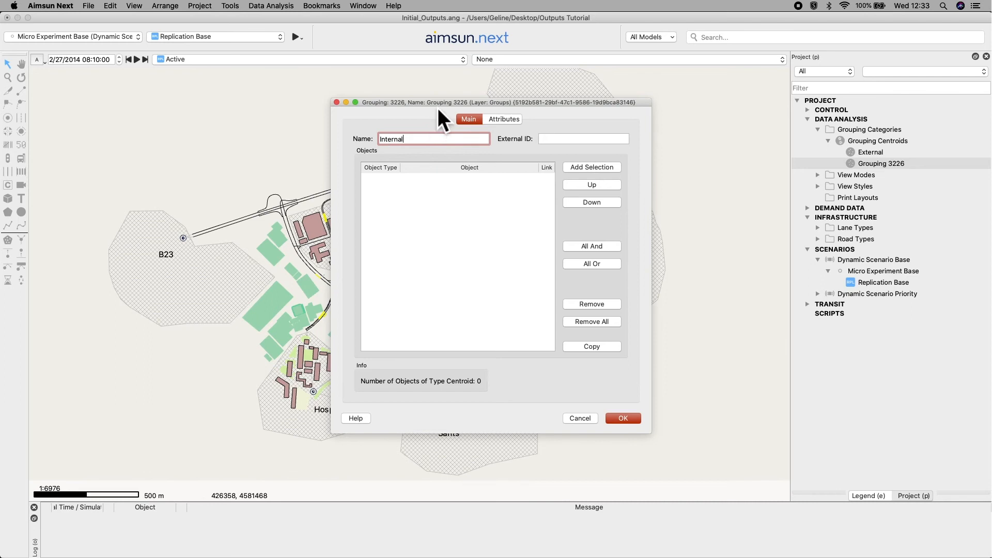
# Add the University and Campnou centroids from the map to the Internal grouping.
pyautogui.moveTo(438, 107); pyautogui.dragTo(731, 102)
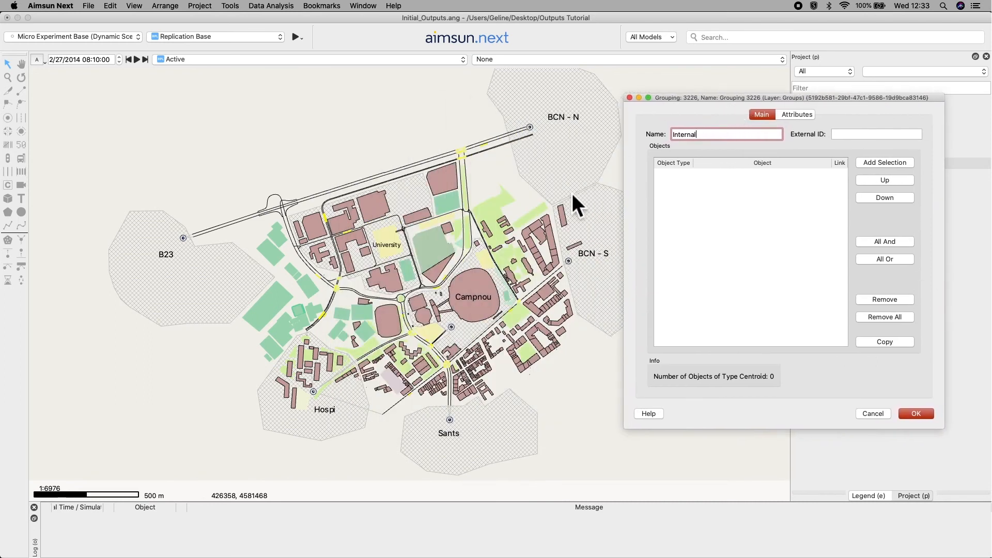
pyautogui.click(390, 248)
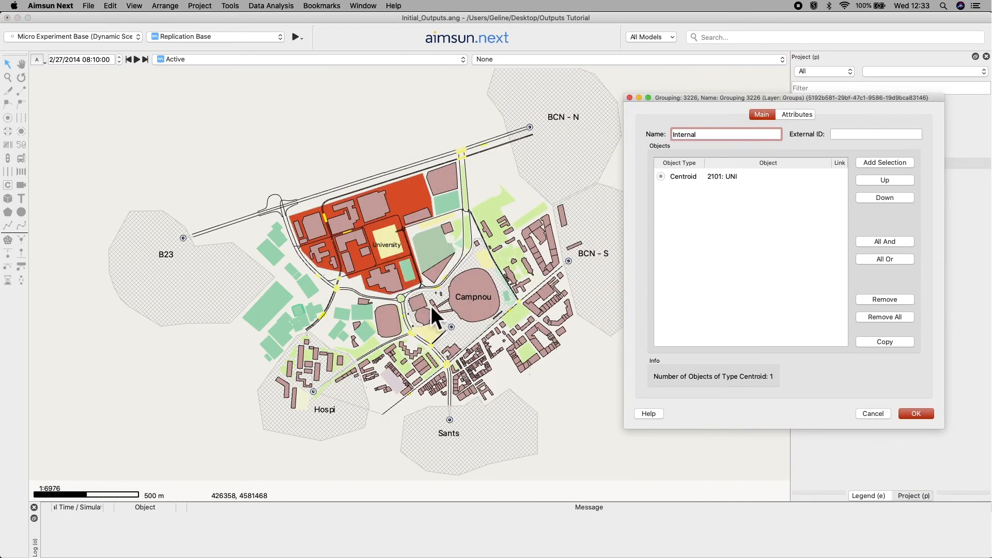
pyautogui.click(455, 321)
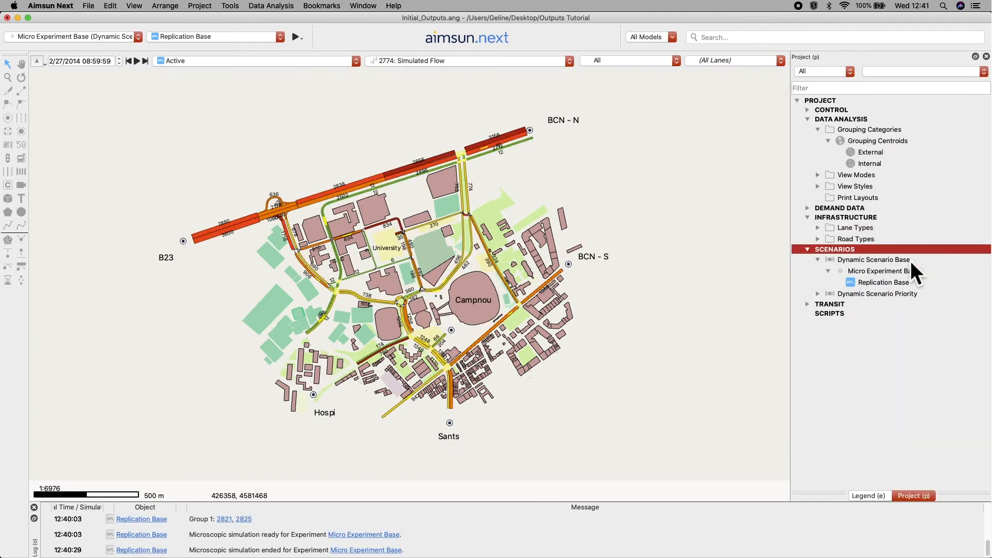
# Check that Groupings is included in the statistics outputs to generate for Dynamic Scenario Base, and accept the scenario settings.
pyautogui.click(914, 263)
pyautogui.doubleClick(925, 262)
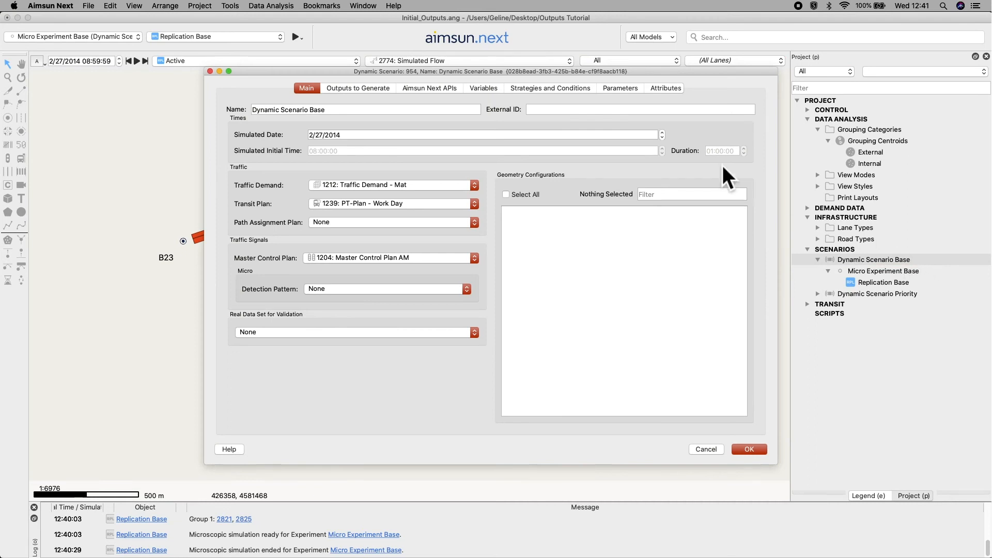
pyautogui.click(381, 90)
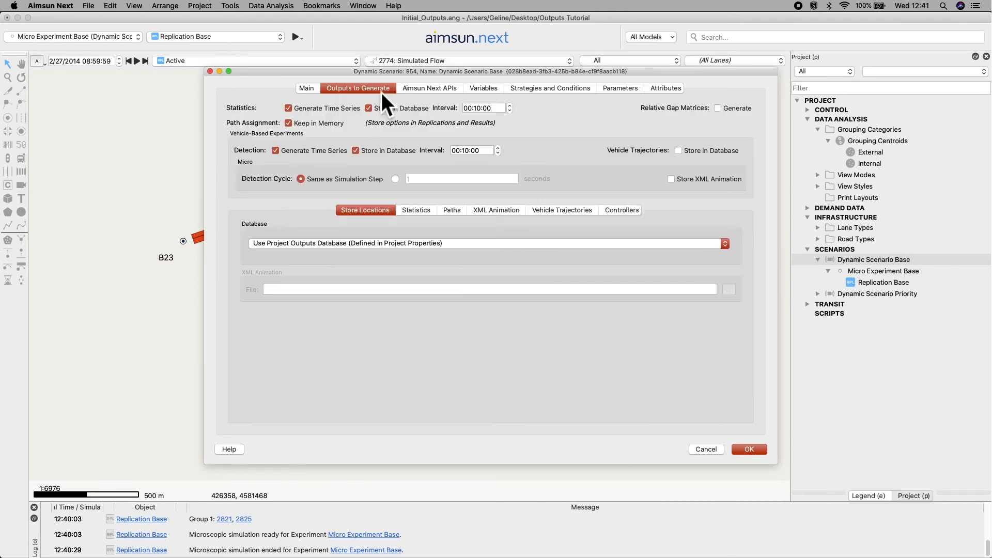
pyautogui.click(422, 211)
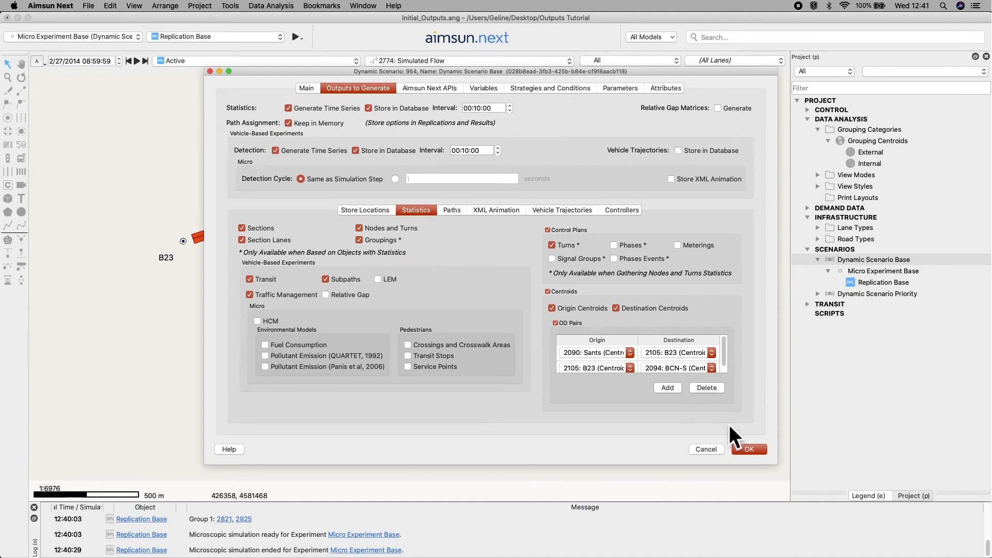
pyautogui.click(749, 450)
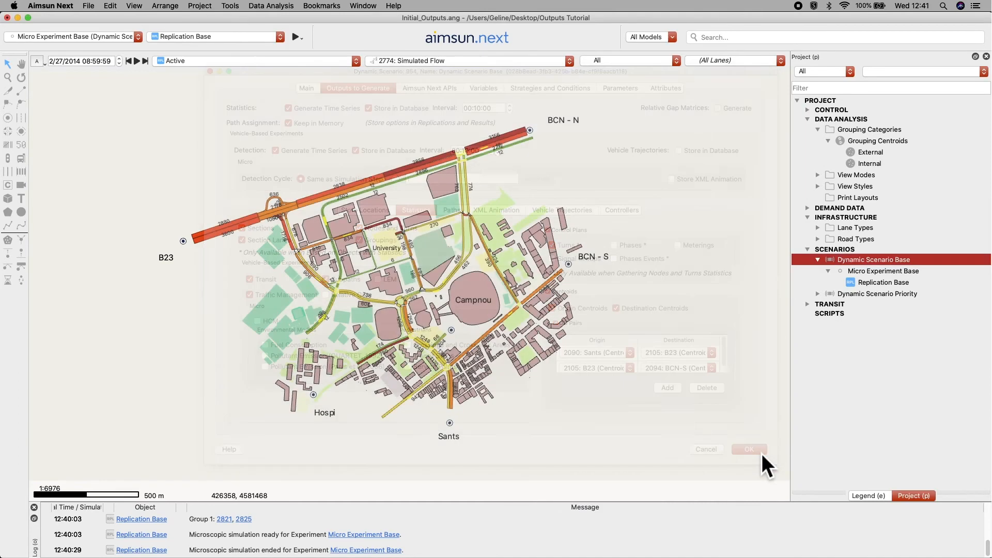
# Run Replication Base again and close its outputs summary.
pyautogui.rightClick(890, 285)
pyautogui.click(897, 292)
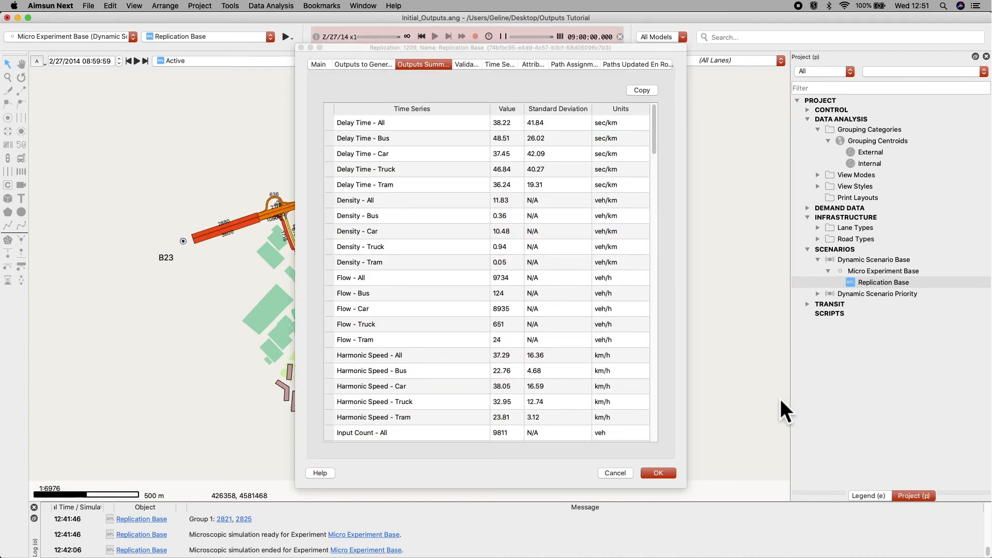
pyautogui.click(662, 475)
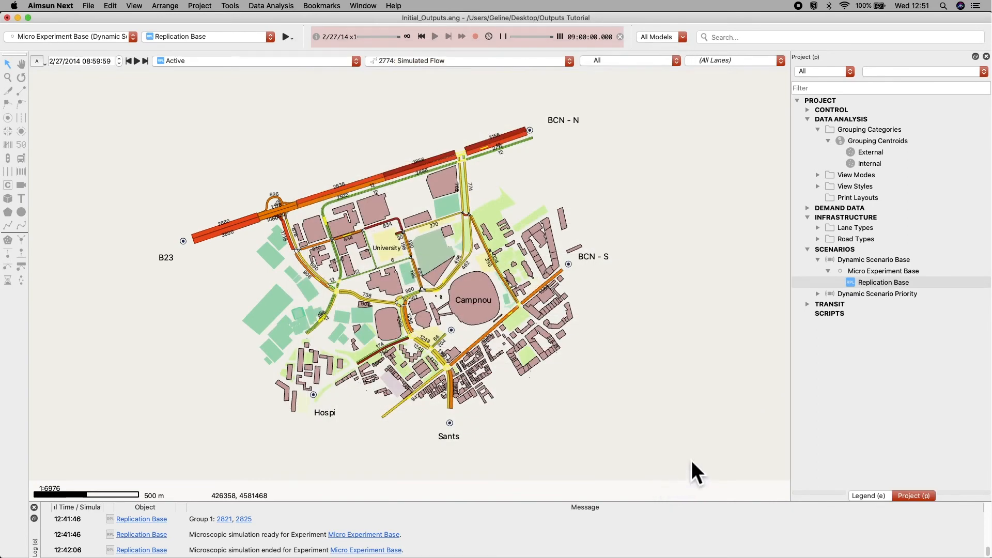
# Add a second Delay Time series to the External grouping's time series, using Destination instead of Origin.
pyautogui.doubleClick(889, 153)
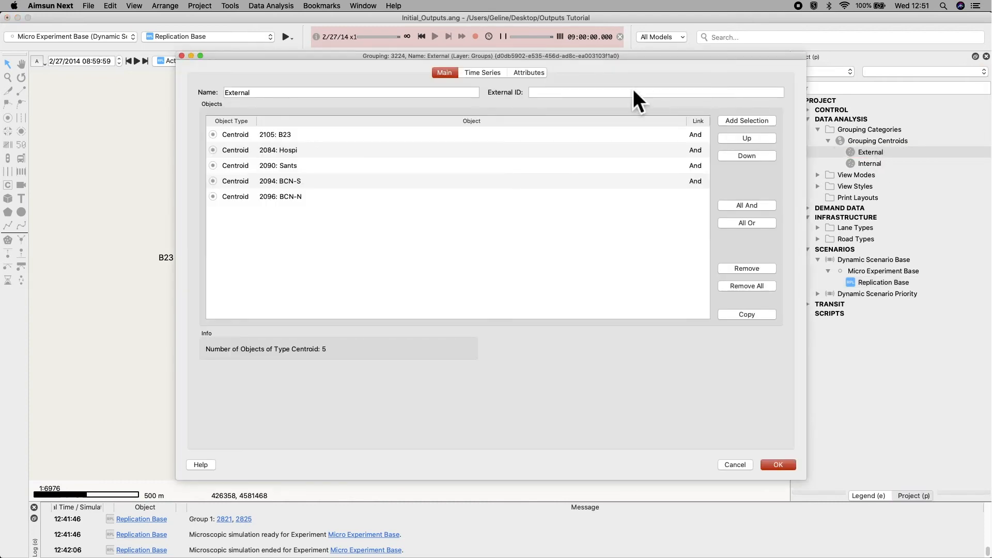
pyautogui.click(485, 76)
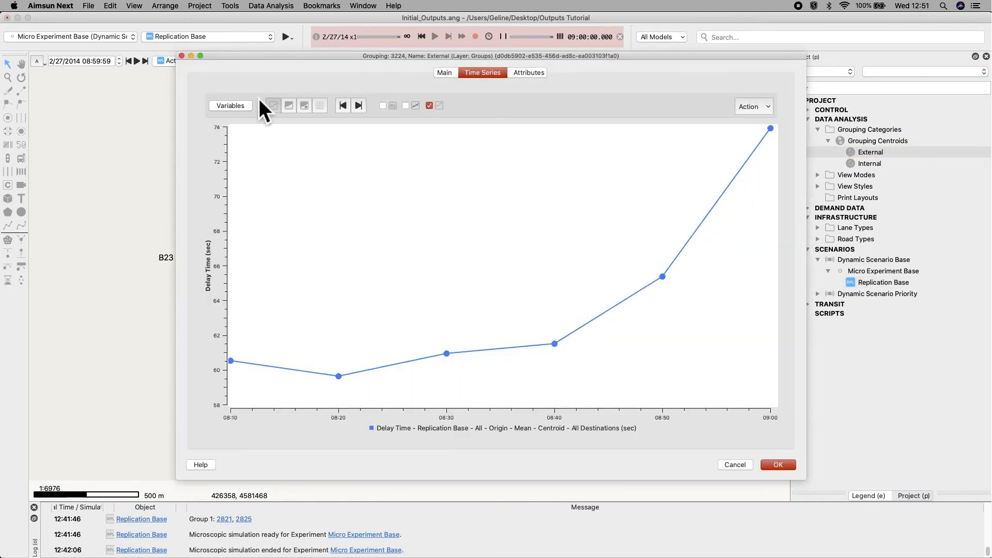
pyautogui.click(247, 106)
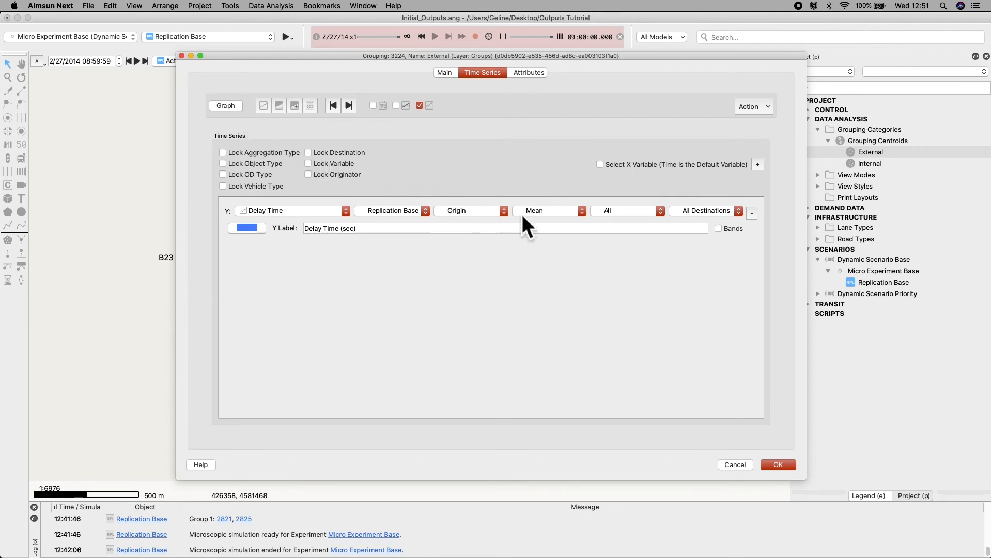
pyautogui.click(763, 166)
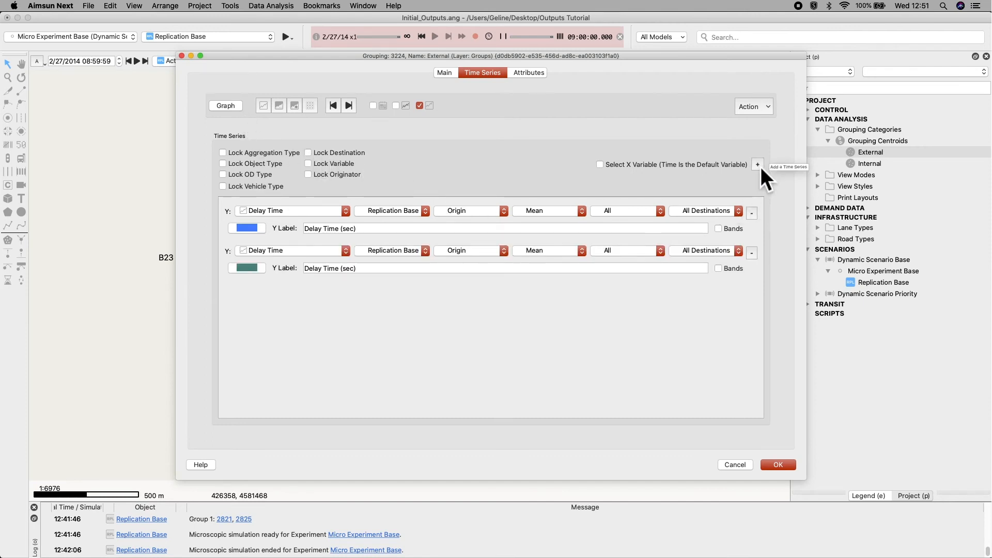
pyautogui.click(495, 250)
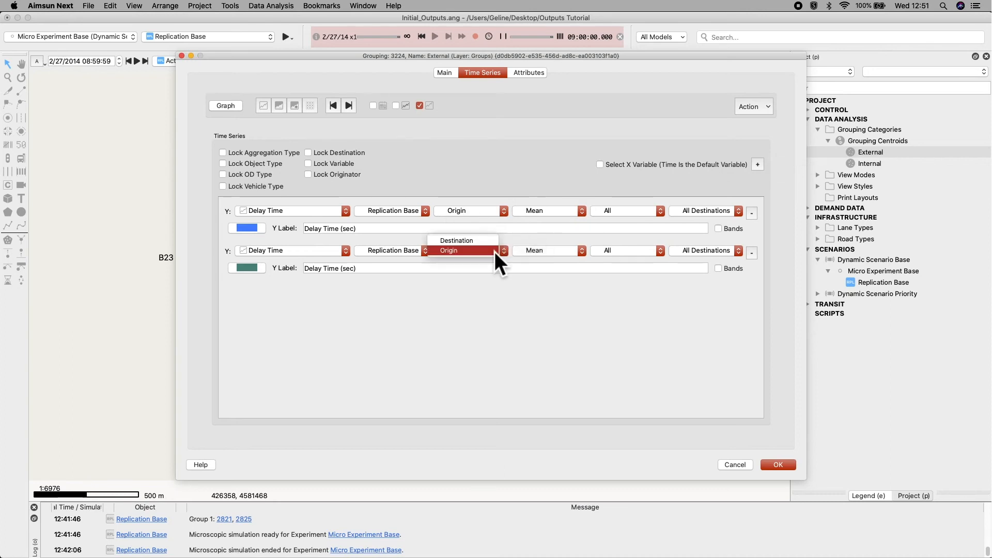
pyautogui.click(493, 245)
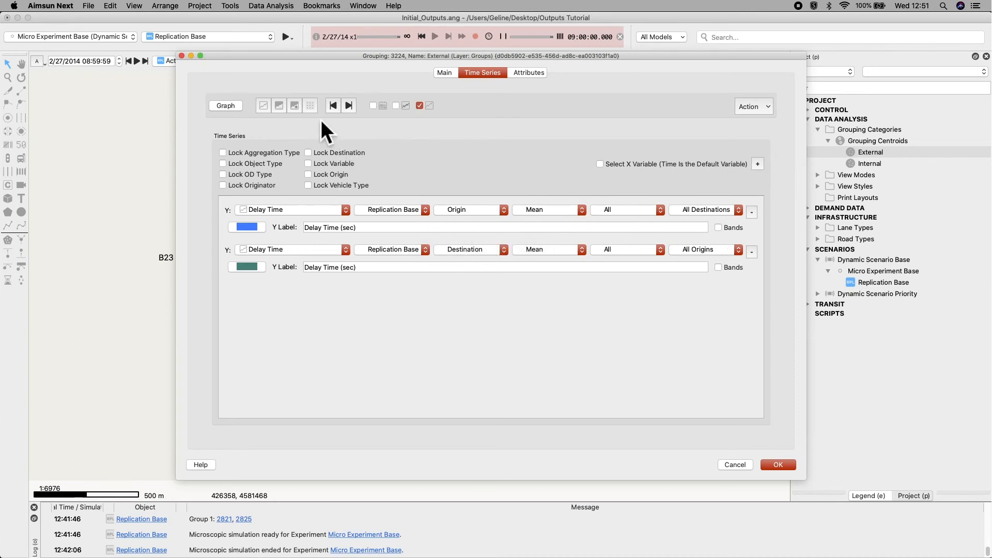
pyautogui.click(311, 106)
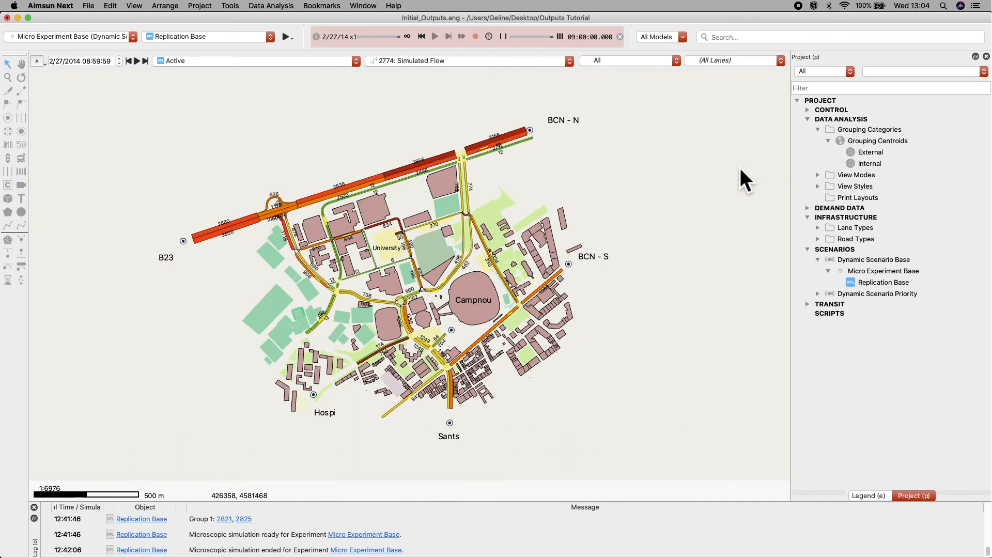
# View the summary of Traffic Demand - Mat aggregated by the Grouping Centroids category for the user class All.
pyautogui.click(807, 209)
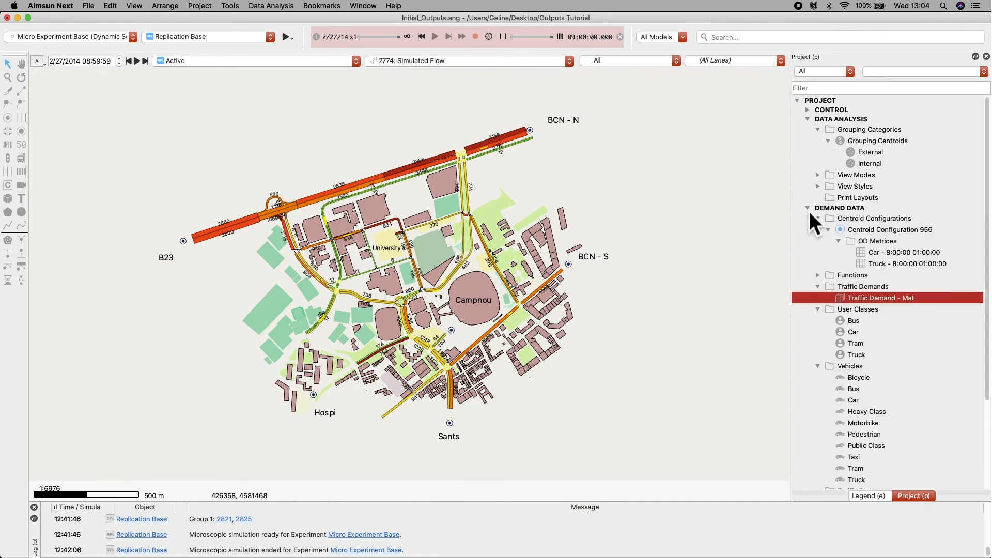
pyautogui.doubleClick(922, 302)
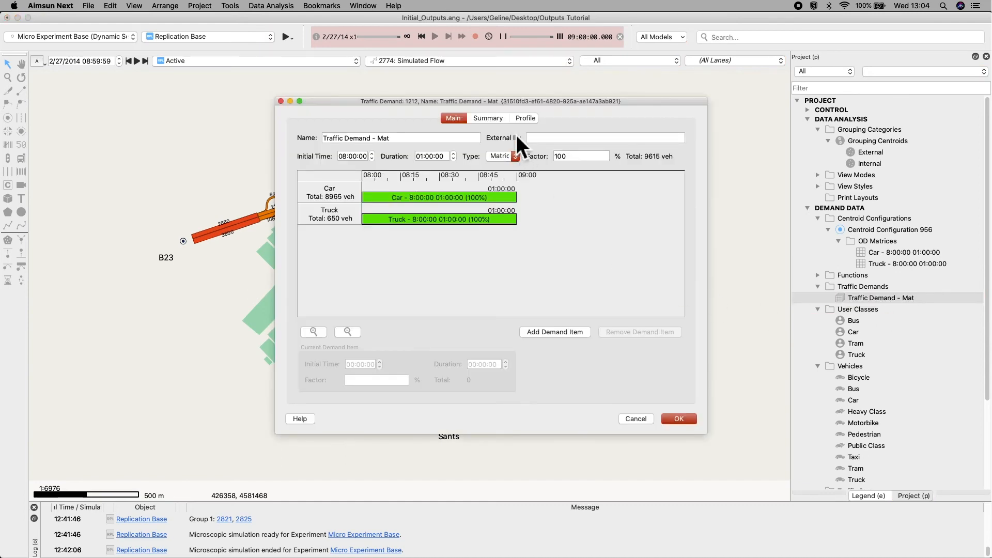
pyautogui.click(489, 119)
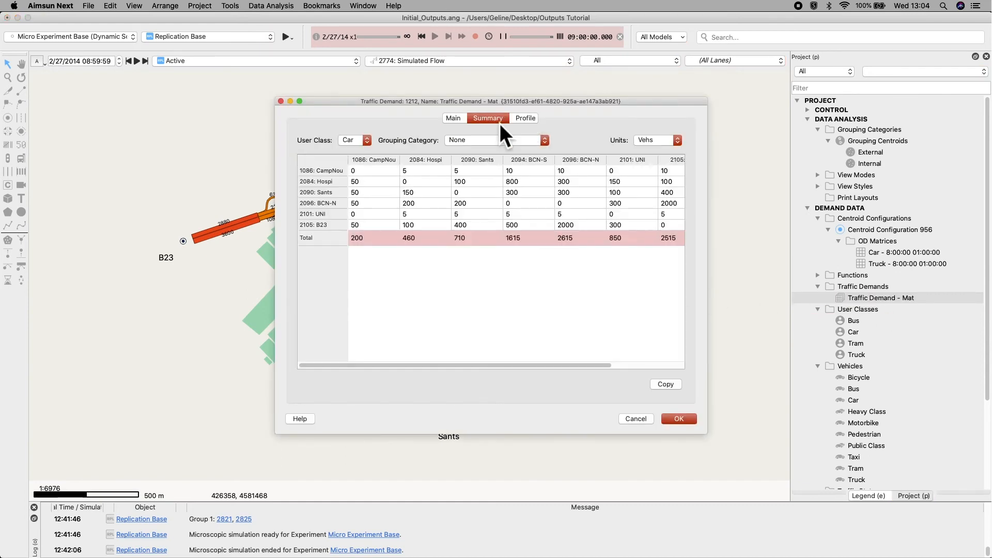
pyautogui.click(480, 143)
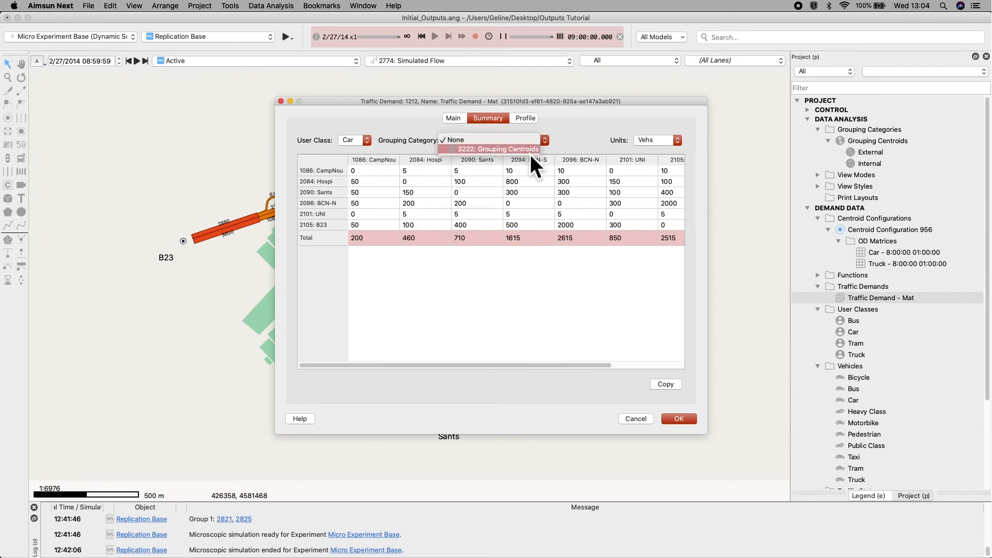
pyautogui.click(531, 154)
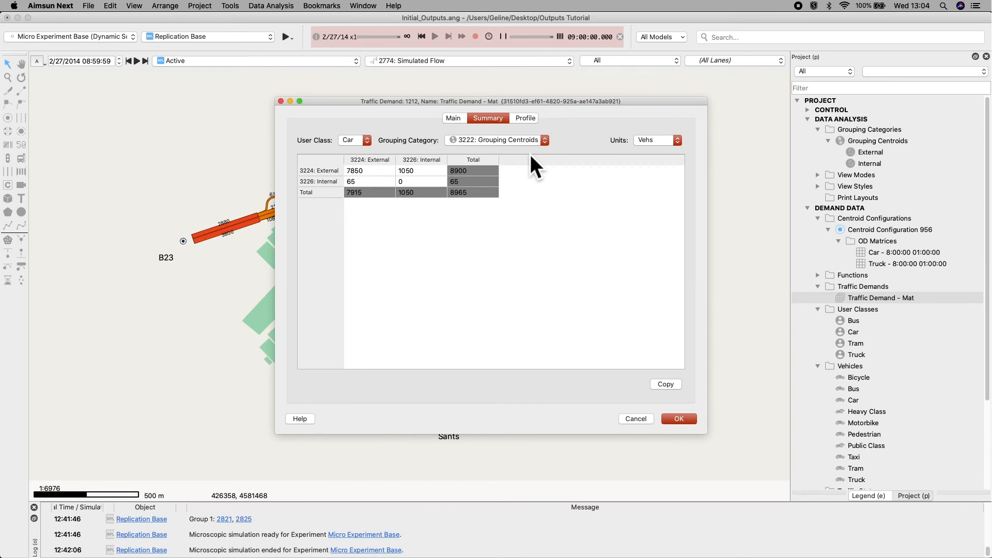
pyautogui.click(350, 140)
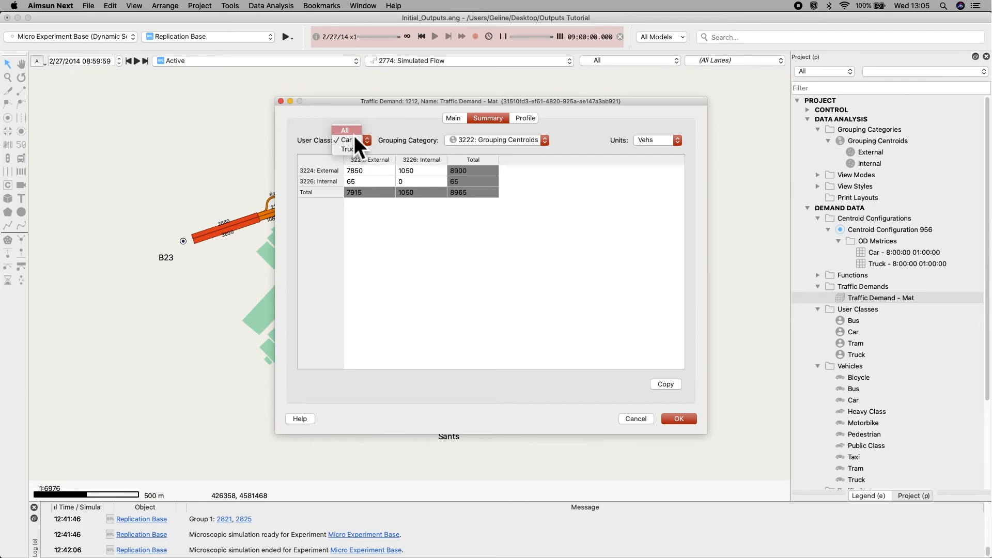
pyautogui.click(354, 134)
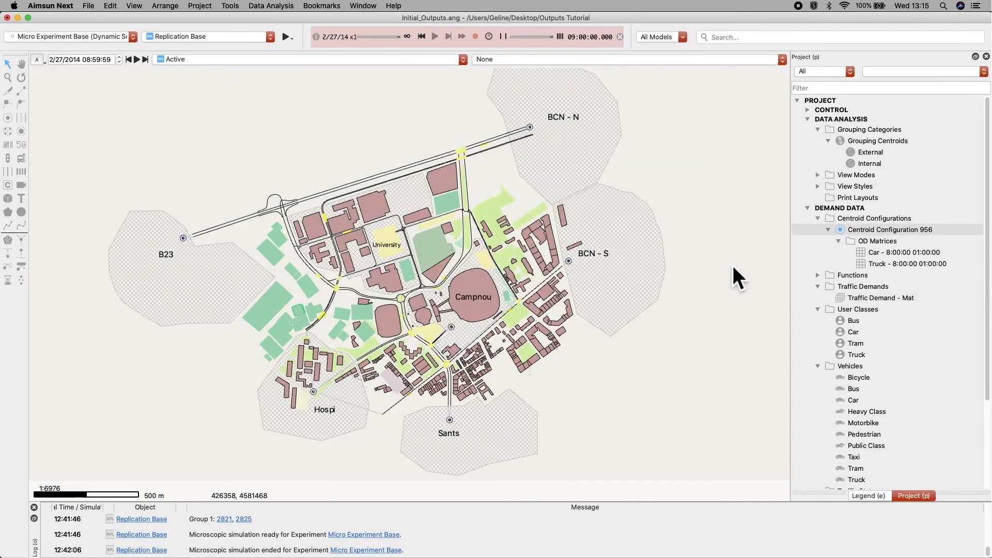
# Open the cells of the Car - 8:00:00 01:00:00 OD matrix and aggregate them by the Grouping Centroids category.
pyautogui.click(849, 209)
pyautogui.click(948, 232)
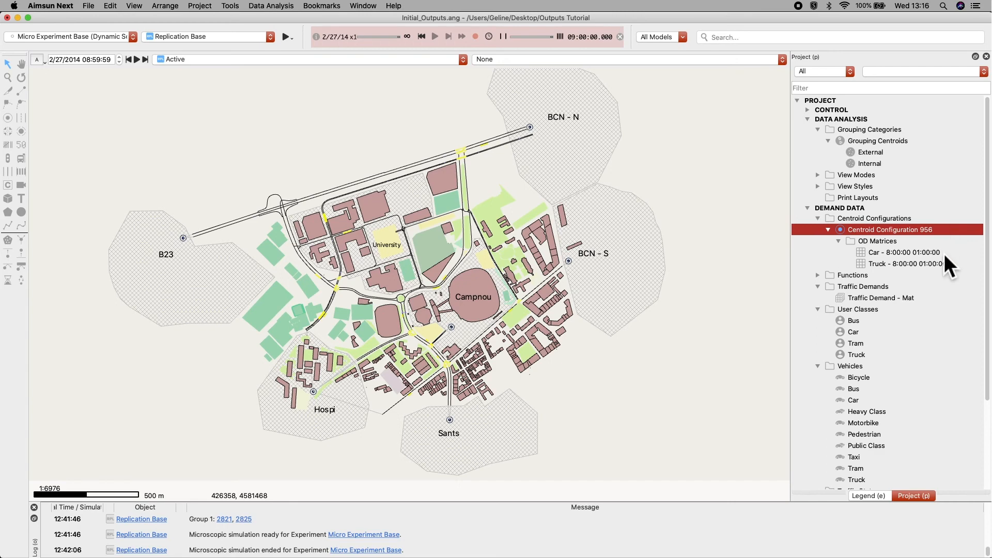
pyautogui.click(944, 253)
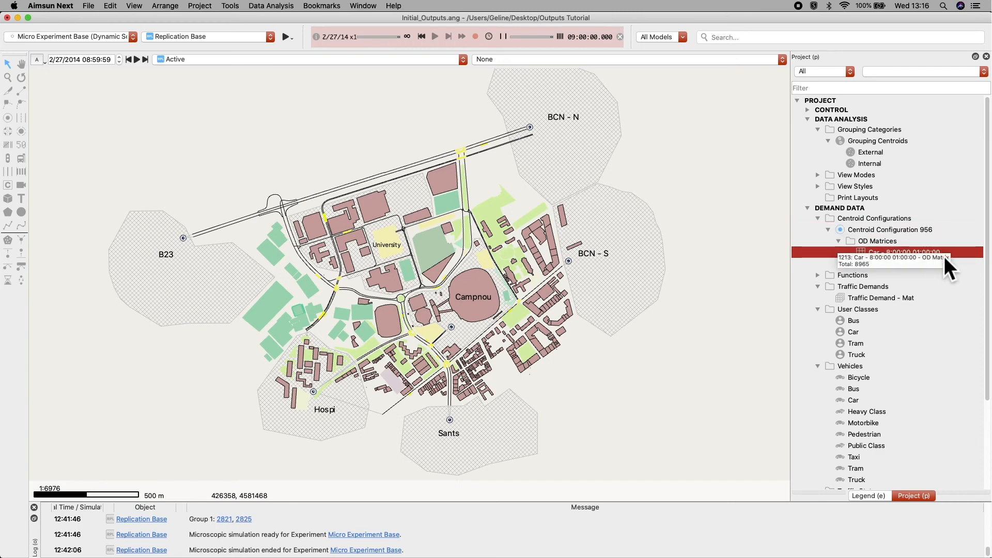
pyautogui.doubleClick(944, 255)
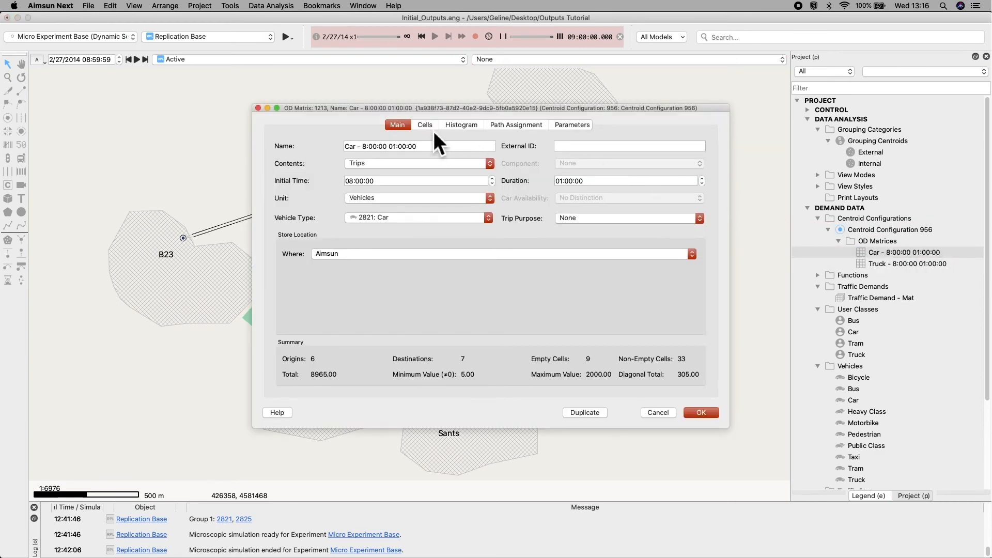
pyautogui.click(426, 125)
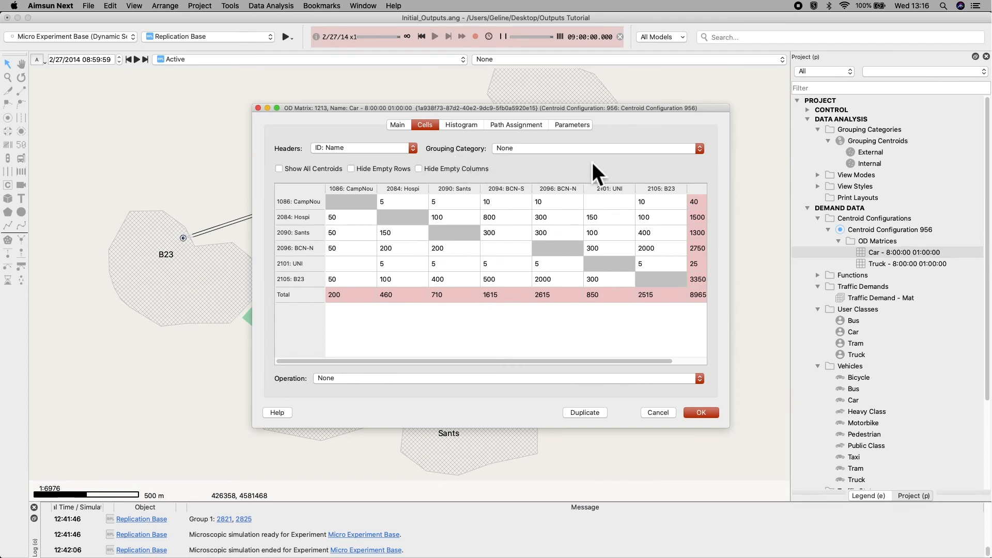
pyautogui.click(686, 152)
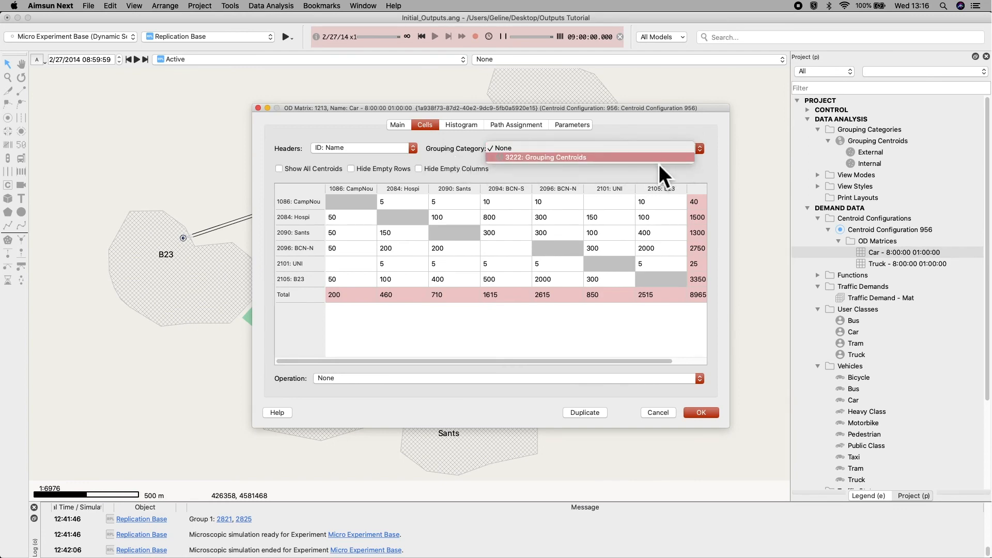
pyautogui.click(658, 159)
# Show the External-to-External, External-to-Internal and Internal-to-External trips of the Car matrix on the map, with the matrix window moved aside.
pyautogui.moveTo(405, 111); pyautogui.dragTo(734, 73)
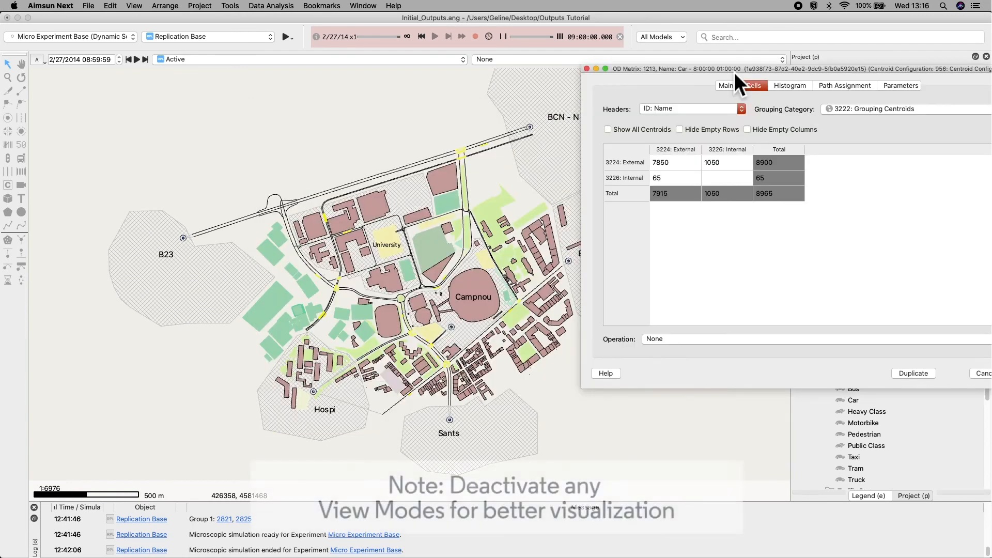
pyautogui.click(683, 160)
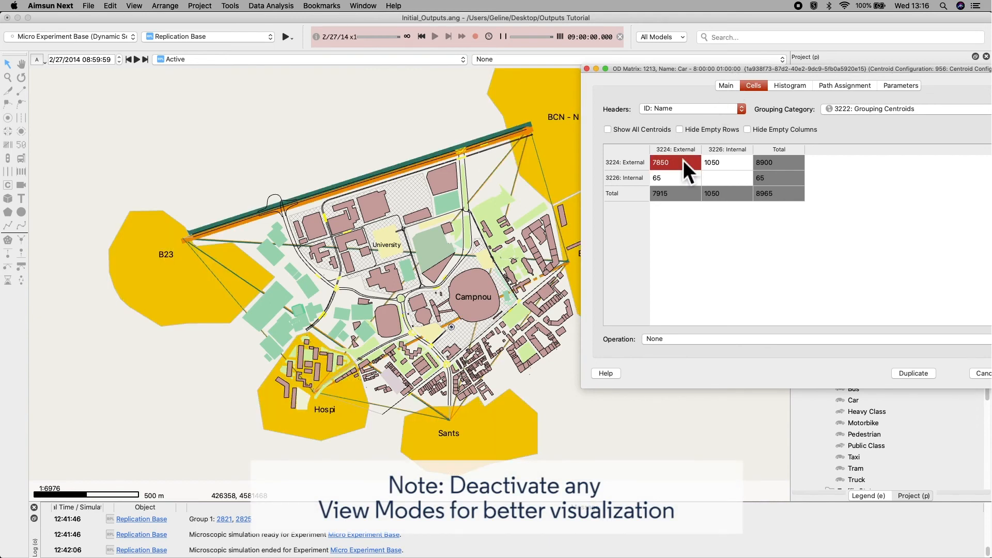
pyautogui.click(739, 165)
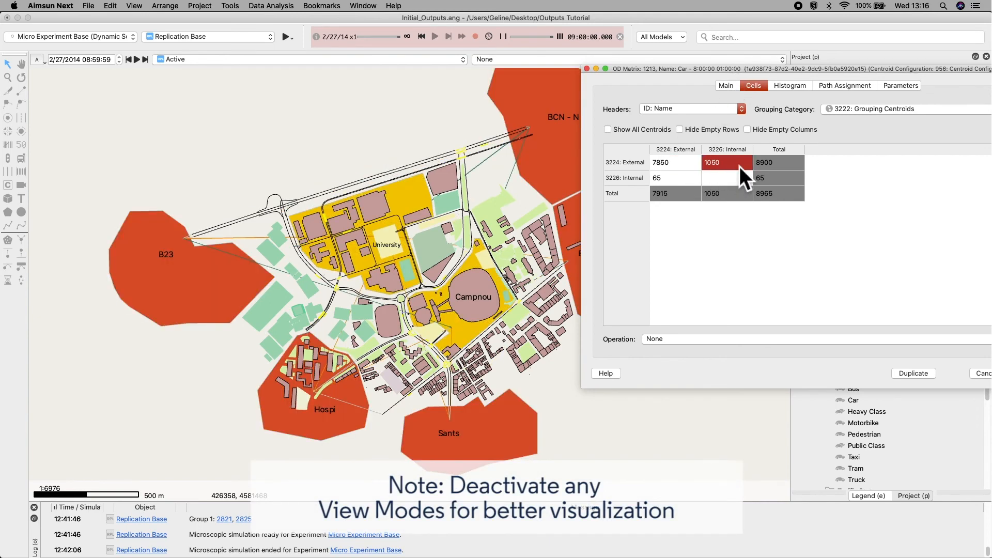
pyautogui.click(688, 183)
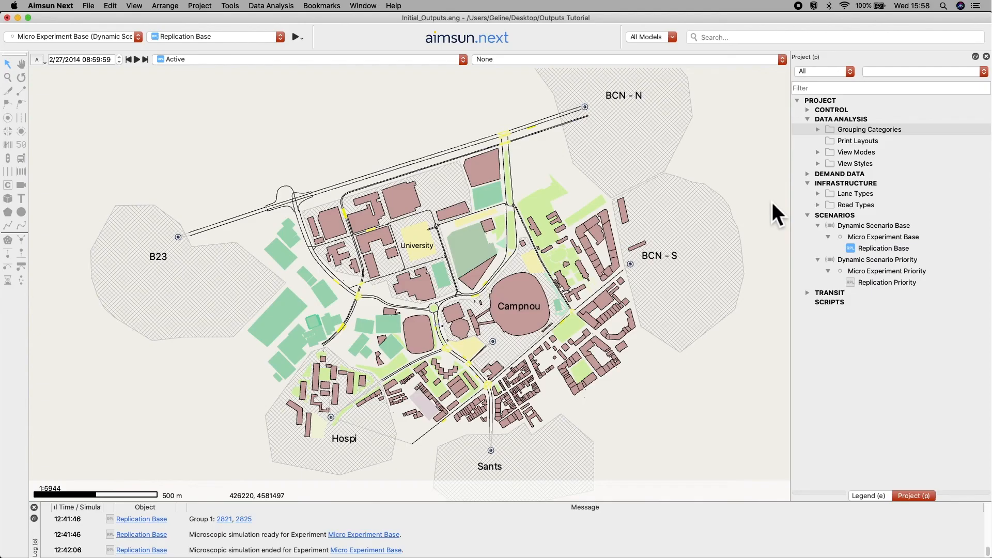
# Create a new print layout in the project's Data Analysis section.
pyautogui.click(823, 103)
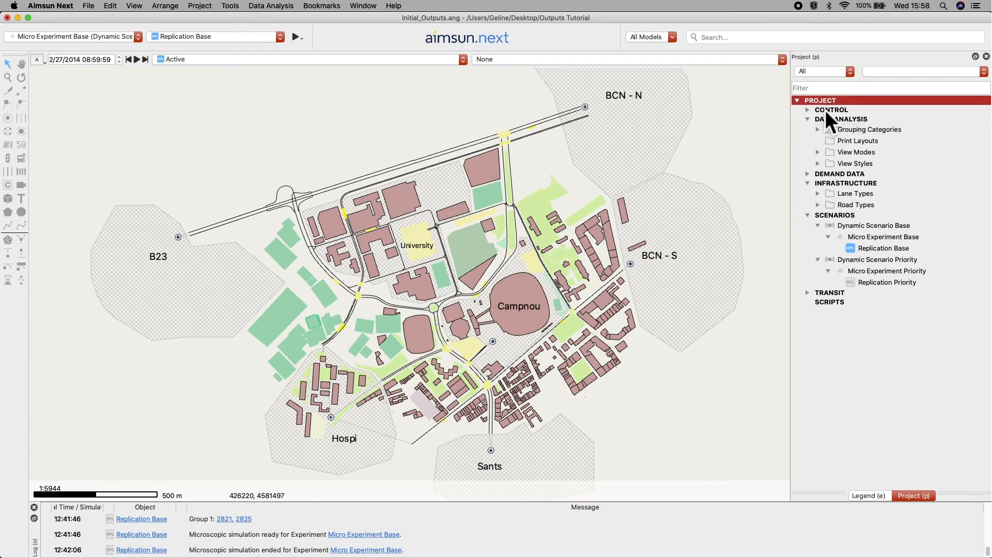
pyautogui.click(854, 124)
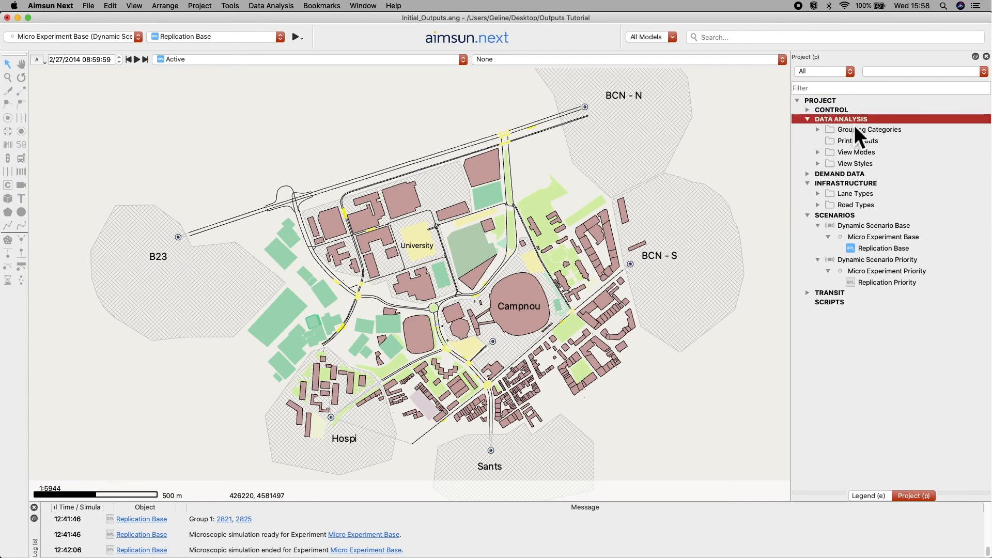
pyautogui.click(879, 142)
pyautogui.rightClick(885, 144)
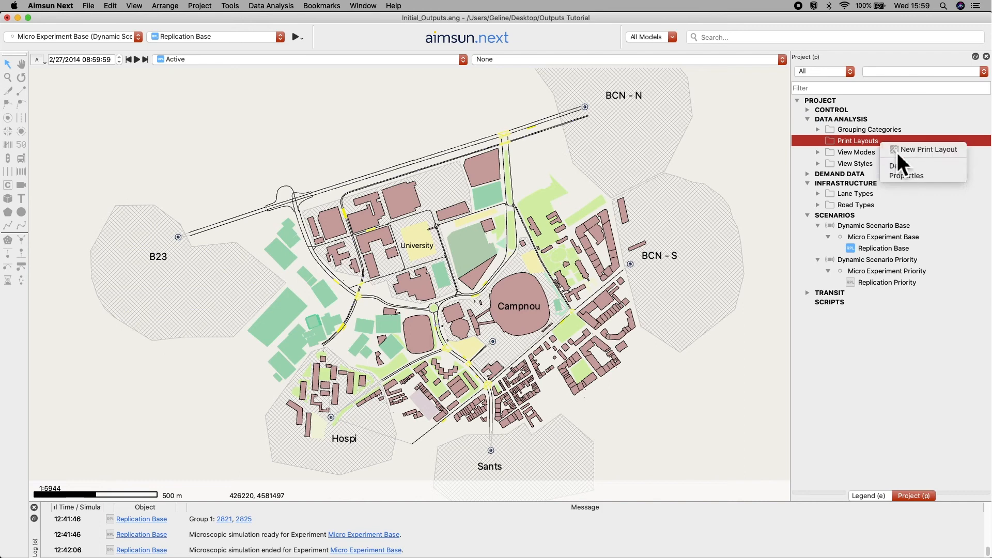
pyautogui.click(897, 153)
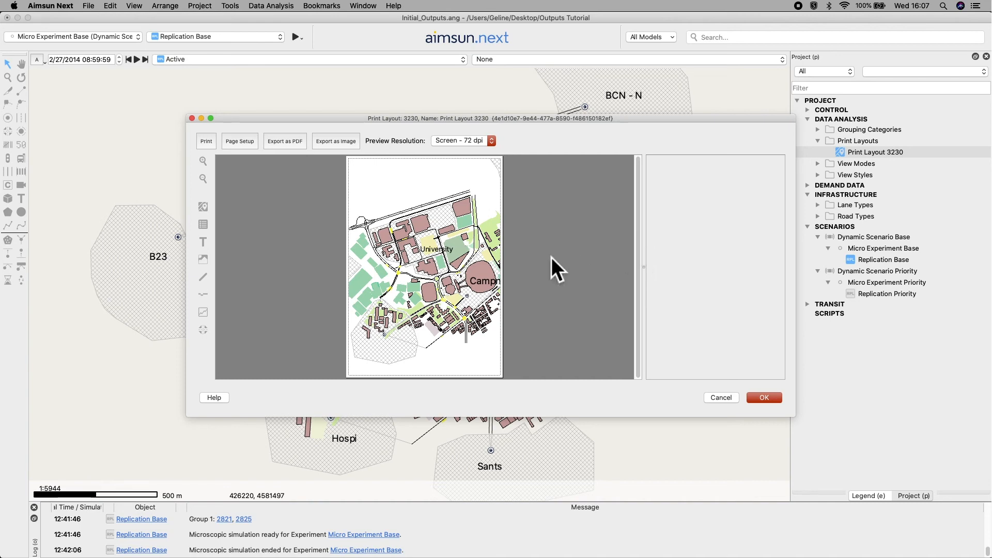
# Shorten the map in the print layout to 63% of the page height.
pyautogui.click(490, 270)
pyautogui.scroll(5, 462, 290)
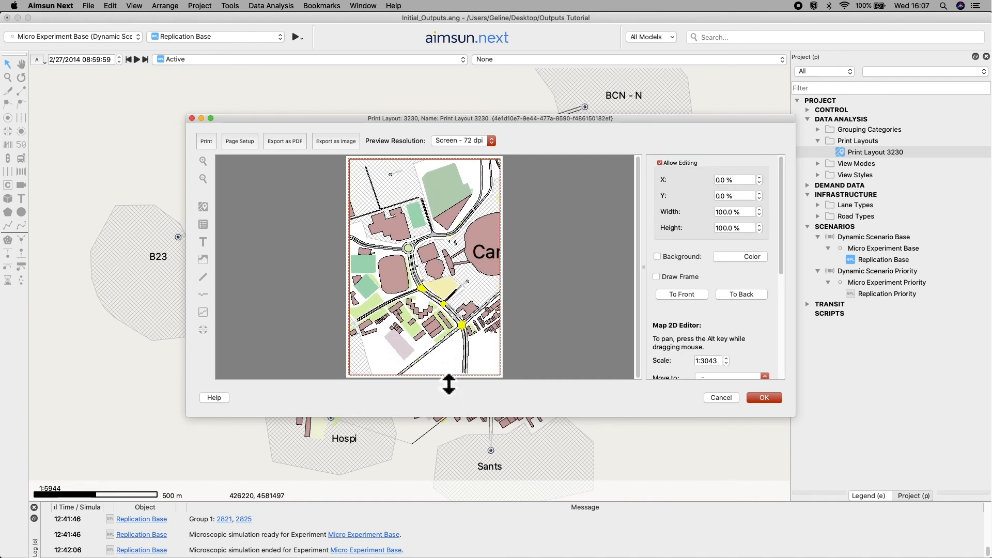
pyautogui.moveTo(448, 384); pyautogui.dragTo(453, 294)
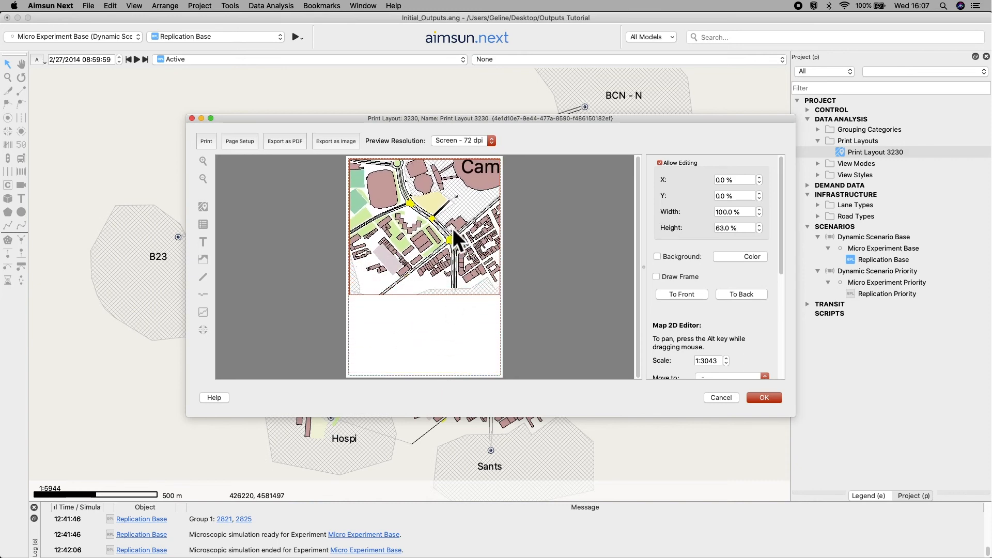
# Apply the 2778: Simulated Delay Time view mode and reframe the layout map at 1:5944 around University and Campnou.
pyautogui.click(601, 61)
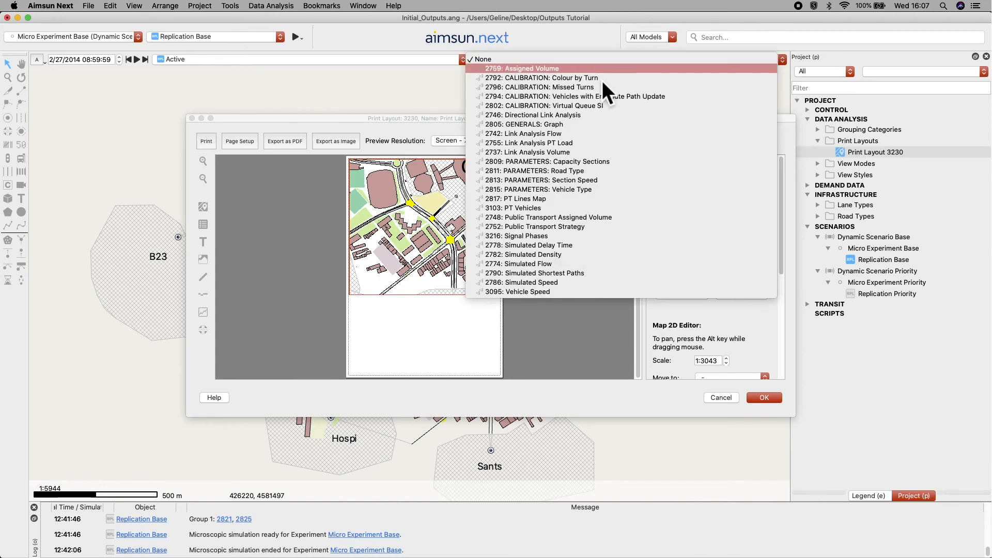
pyautogui.click(573, 247)
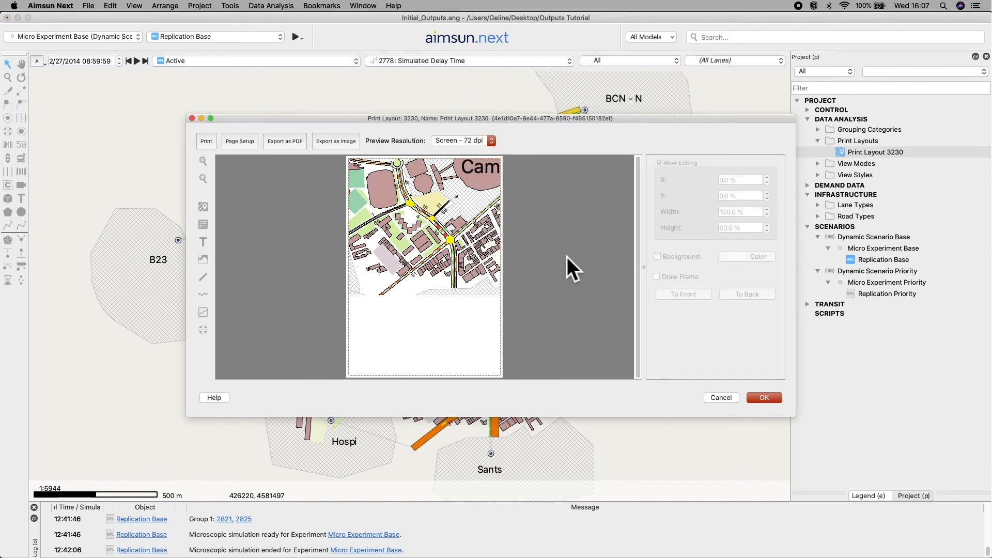
pyautogui.click(469, 228)
pyautogui.scroll(-5, 469, 228)
pyautogui.moveTo(468, 206); pyautogui.dragTo(442, 253)
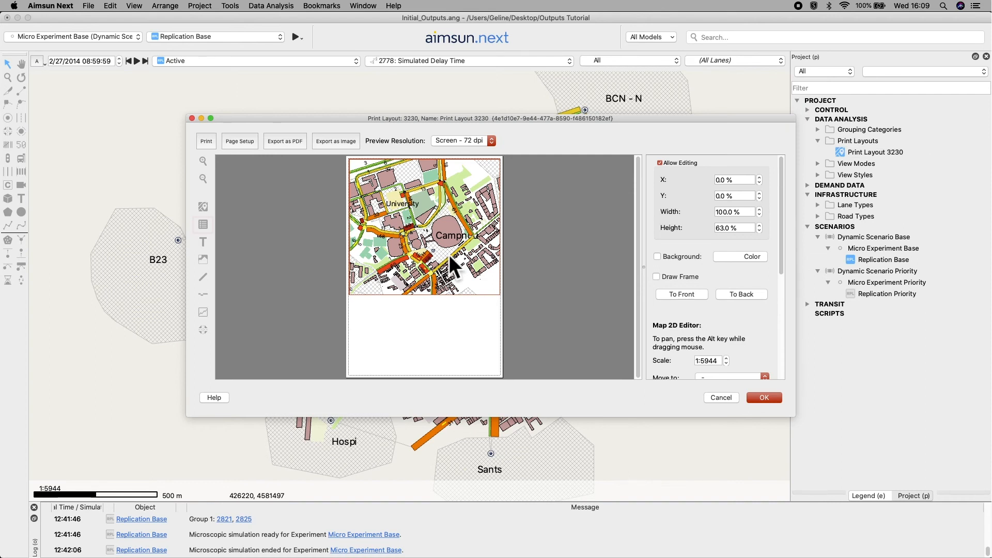
# Add a legend 26% wide and 14% high in the map's lower-right corner, and move map and legend down to leave title space.
pyautogui.click(207, 231)
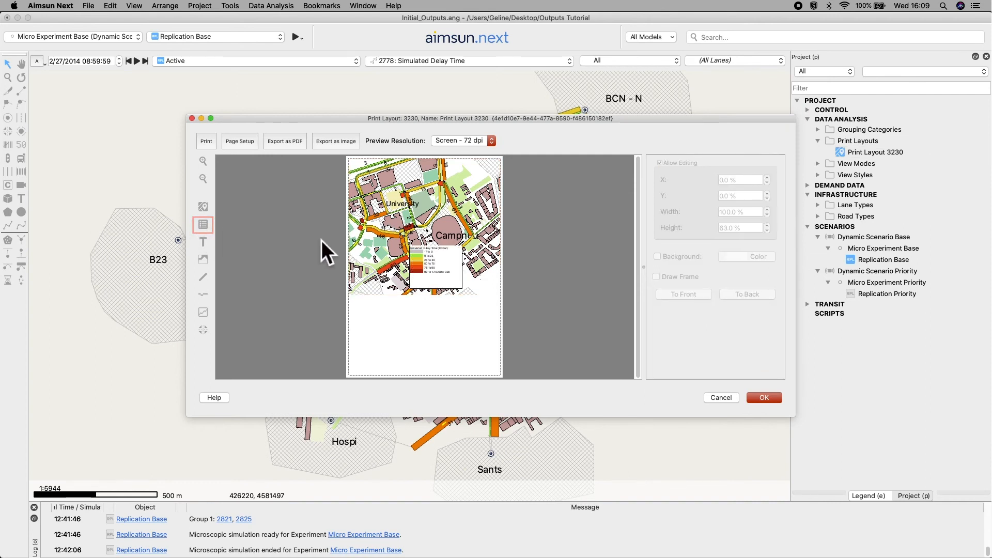
pyautogui.click(435, 264)
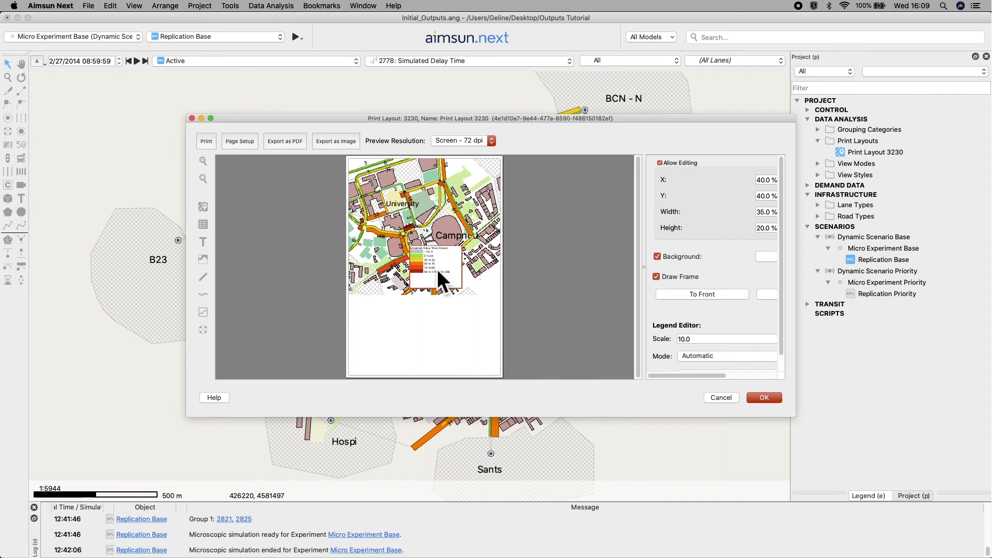
pyautogui.moveTo(448, 268)
pyautogui.mouseDown()
pyautogui.moveTo(480, 271)
pyautogui.moveTo(462, 282)
pyautogui.mouseUp()
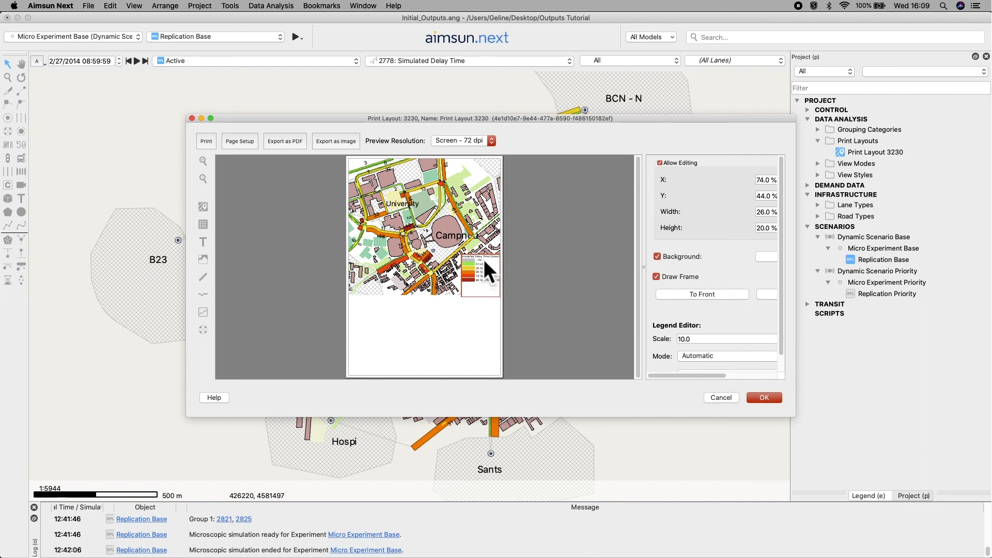
pyautogui.moveTo(484, 258); pyautogui.dragTo(488, 279)
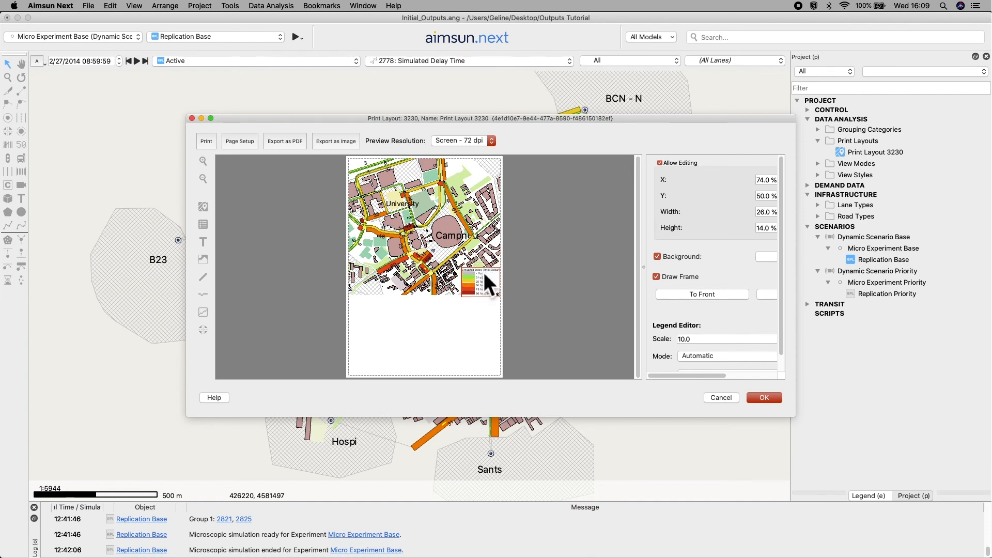
pyautogui.moveTo(428, 248); pyautogui.dragTo(433, 271)
pyautogui.click(482, 281)
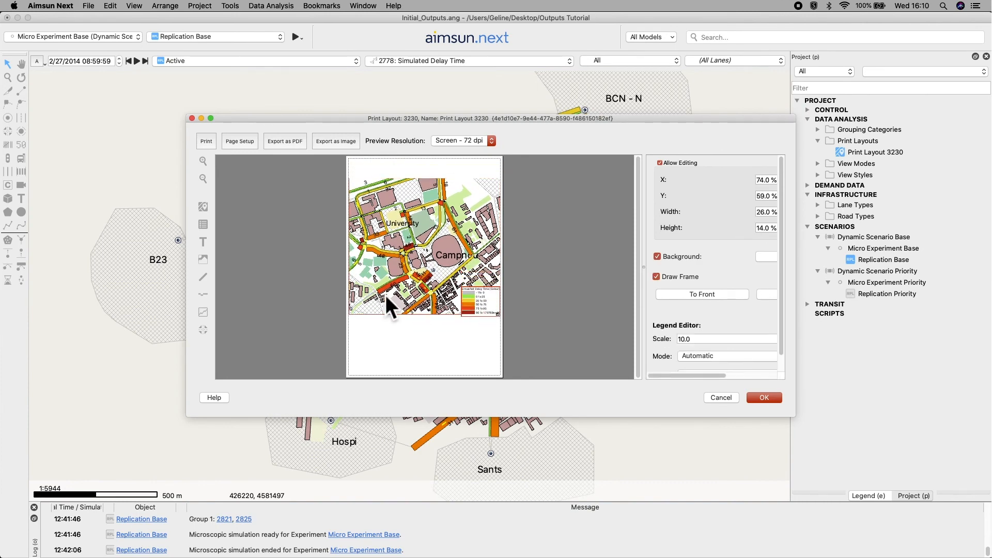
# Add a text box above the map, 99% wide and 10% high.
pyautogui.click(208, 247)
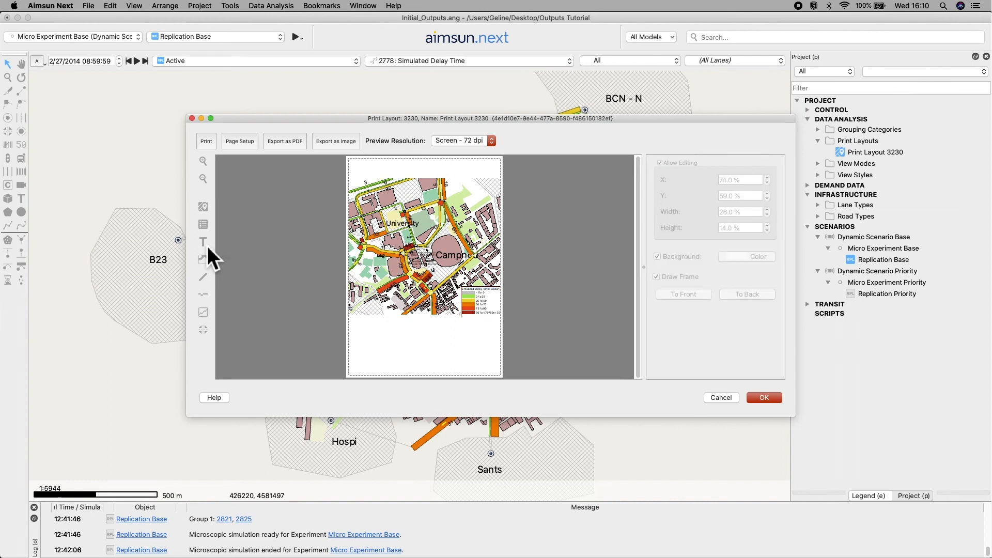
pyautogui.click(414, 256)
pyautogui.moveTo(414, 256); pyautogui.dragTo(516, 170)
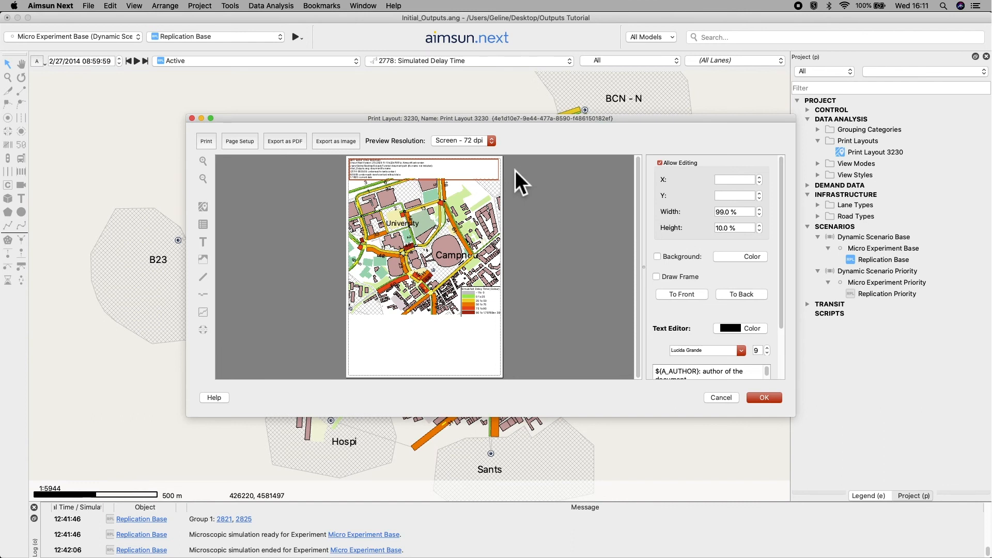
# Replace the text box content with "Delay Time" at font size 50, centred.
pyautogui.scroll(-3, 700, 271)
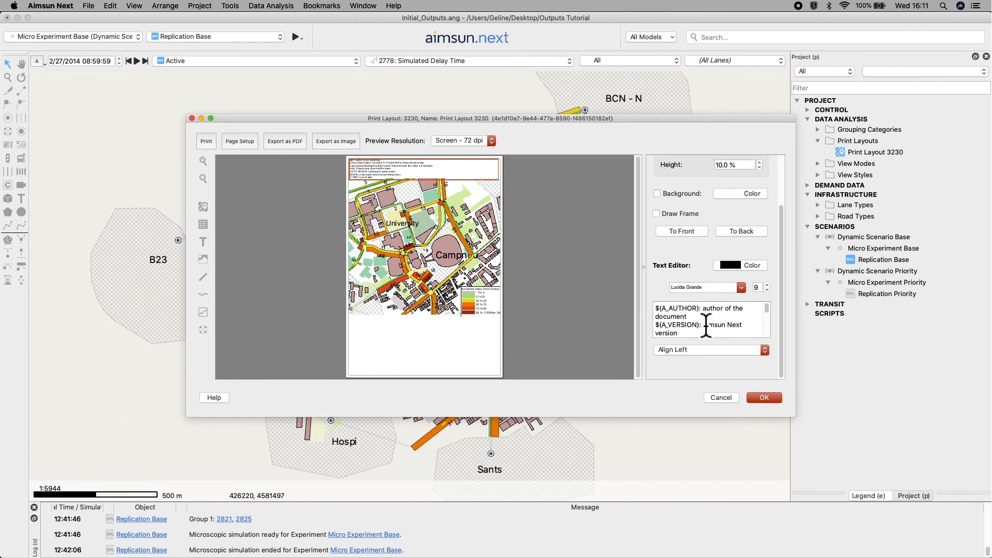
pyautogui.click(703, 323)
pyautogui.press('super+a')
pyautogui.write('Delay Time')
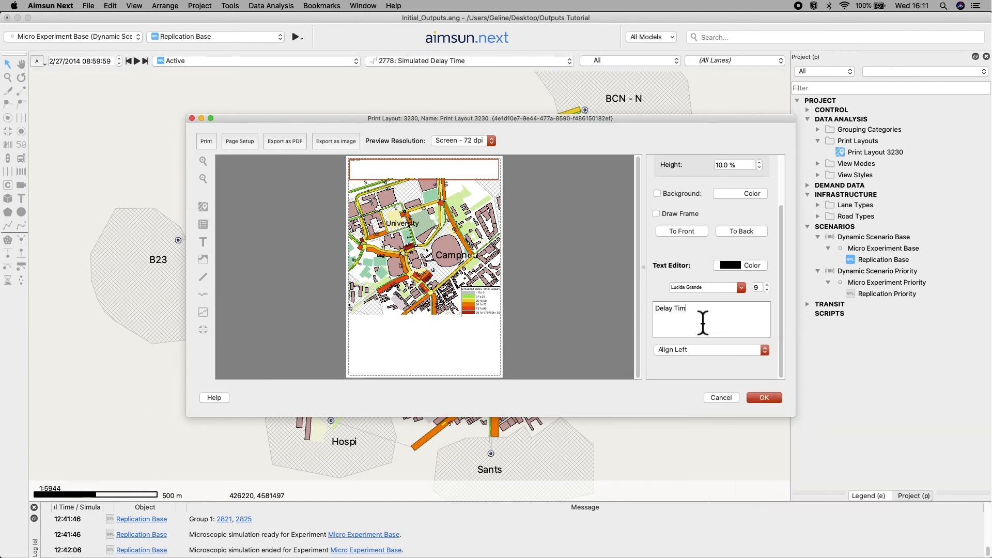
pyautogui.doubleClick(757, 287)
pyautogui.write('50')
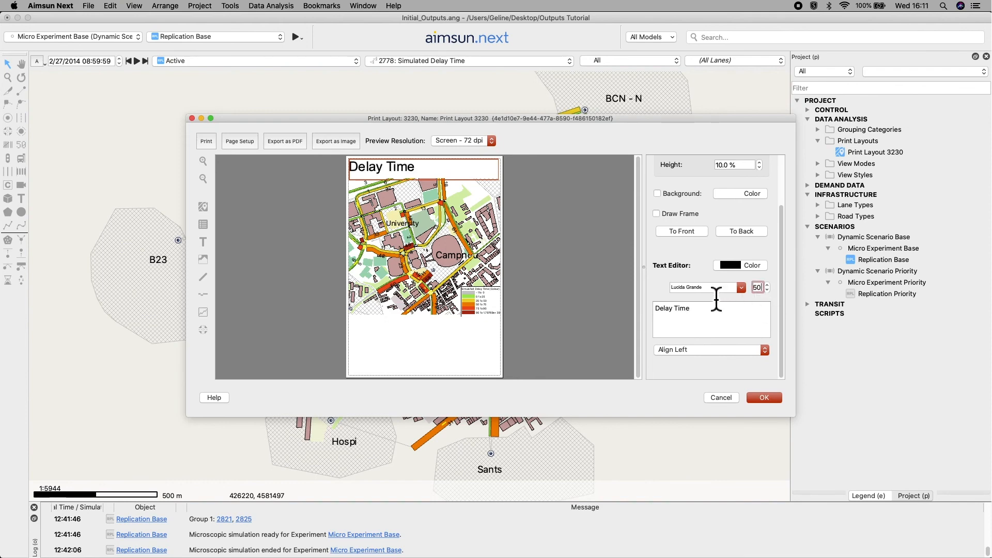
pyautogui.click(712, 350)
pyautogui.click(703, 371)
pyautogui.click(590, 306)
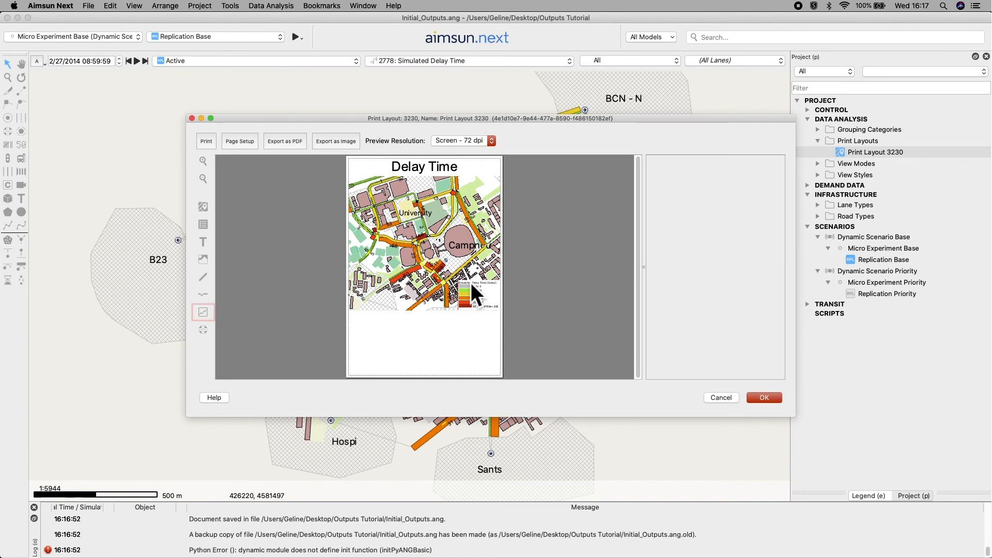
# Add a time series to the print layout and open its viewer, with both windows moved to uncover the network map.
pyautogui.click(207, 316)
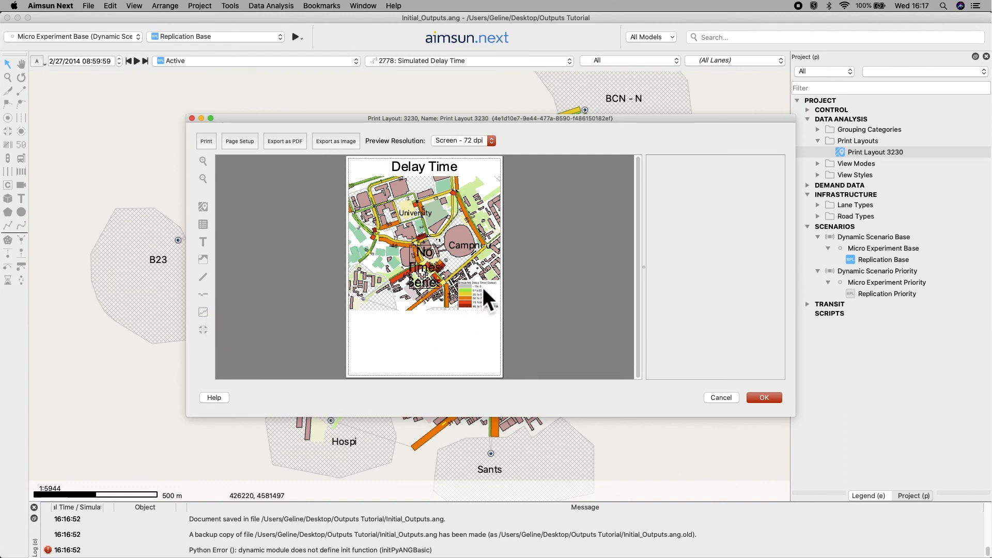
pyautogui.doubleClick(427, 268)
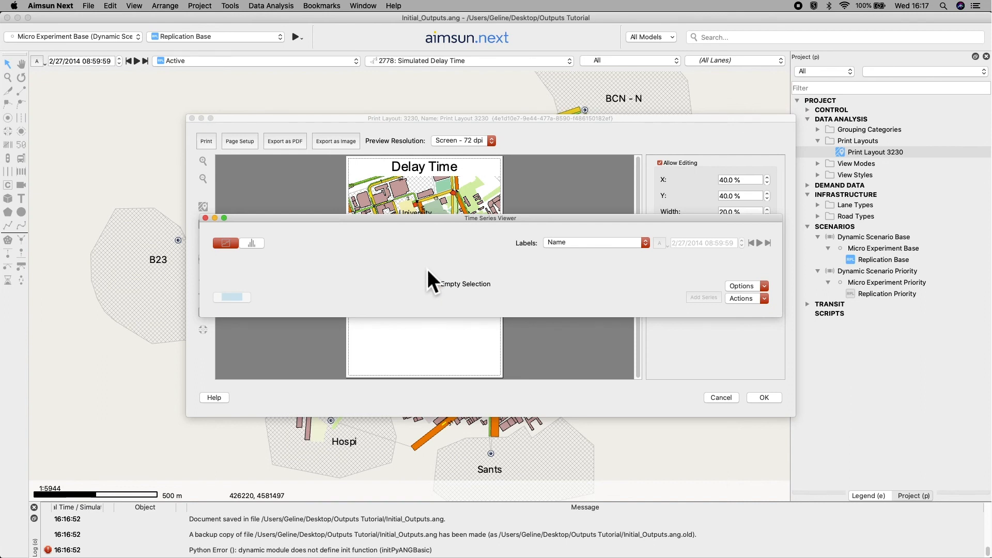
pyautogui.moveTo(240, 120); pyautogui.dragTo(483, 87)
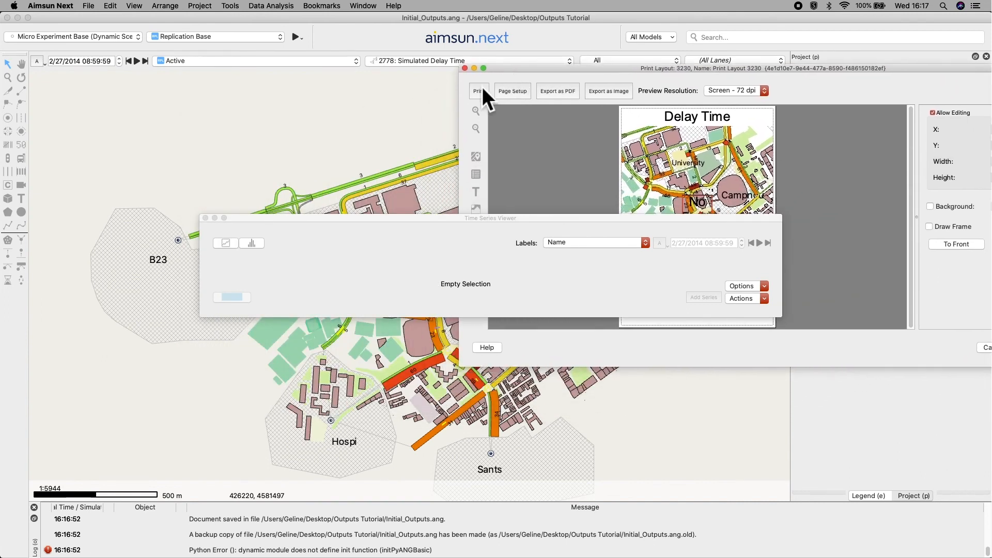
pyautogui.moveTo(266, 220); pyautogui.dragTo(585, 203)
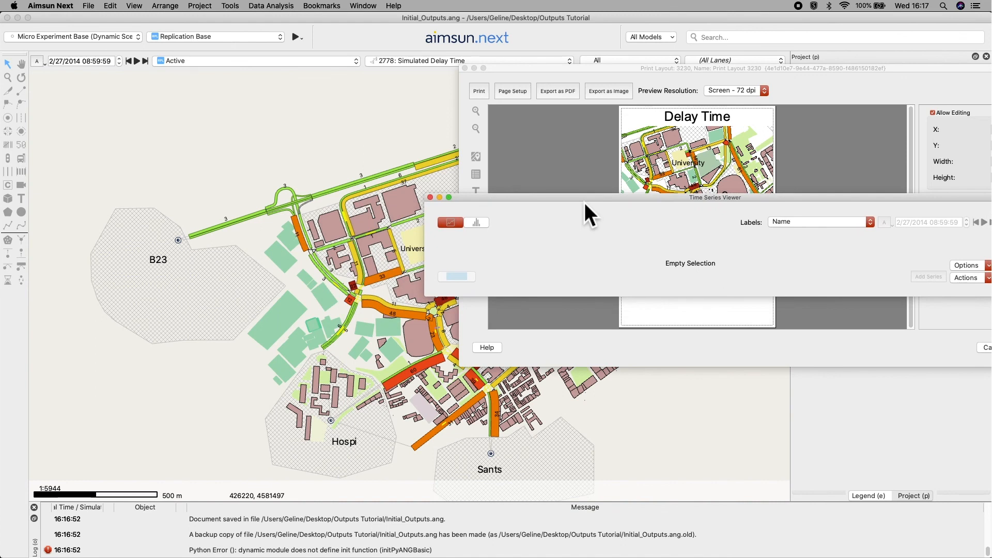
# Select all seven centroids on the network map and add their Delay Time series for Replication Base, Destination, All Origins.
pyautogui.click(181, 310)
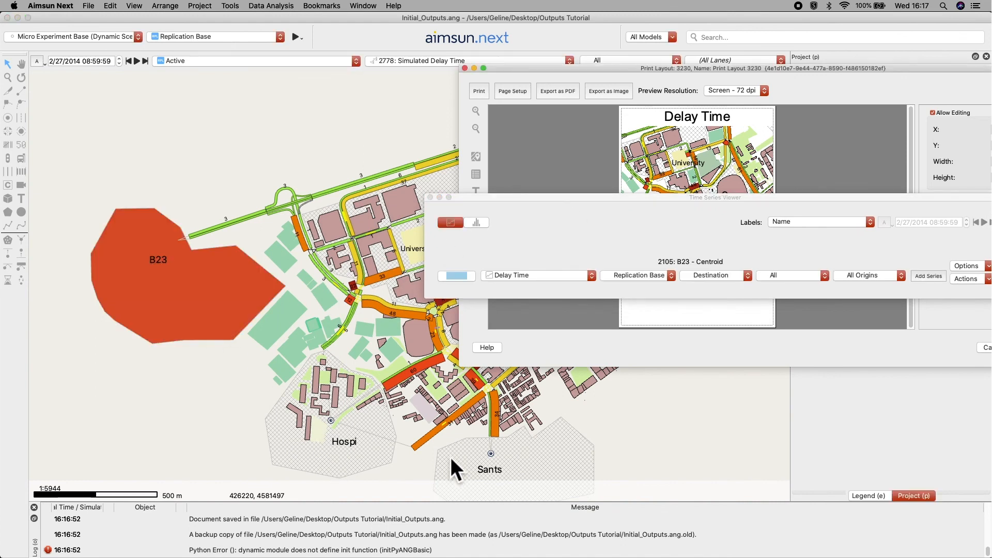
pyautogui.keyDown('shift'); pyautogui.click(373, 449); pyautogui.keyUp('shift')
pyautogui.keyDown('shift'); pyautogui.click(556, 471); pyautogui.keyUp('shift')
pyautogui.keyDown('shift'); pyautogui.click(392, 288); pyautogui.keyUp('shift')
pyautogui.moveTo(387, 302); pyautogui.dragTo(93, 356)
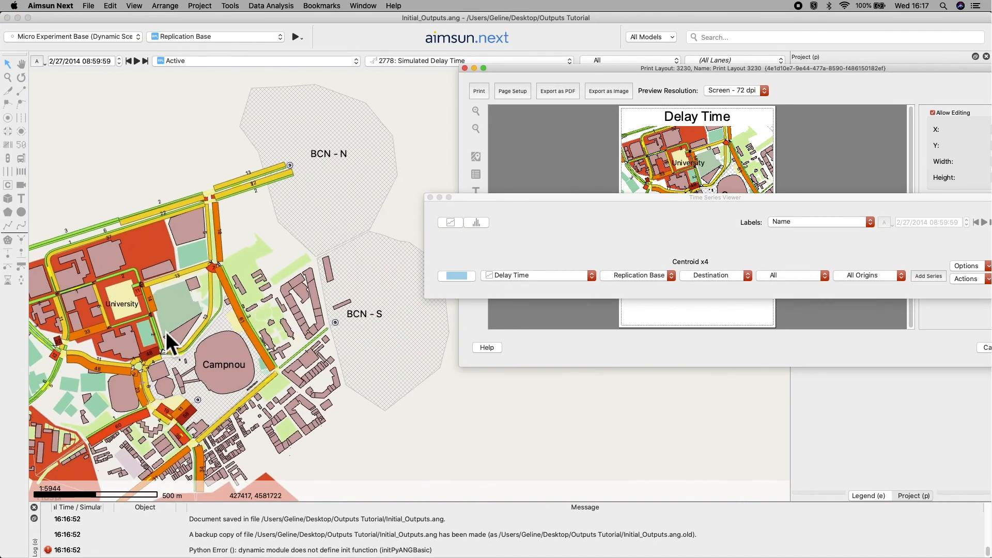
pyautogui.keyDown('shift'); pyautogui.click(331, 176); pyautogui.keyUp('shift')
pyautogui.keyDown('shift'); pyautogui.click(407, 368); pyautogui.keyUp('shift')
pyautogui.click(216, 404)
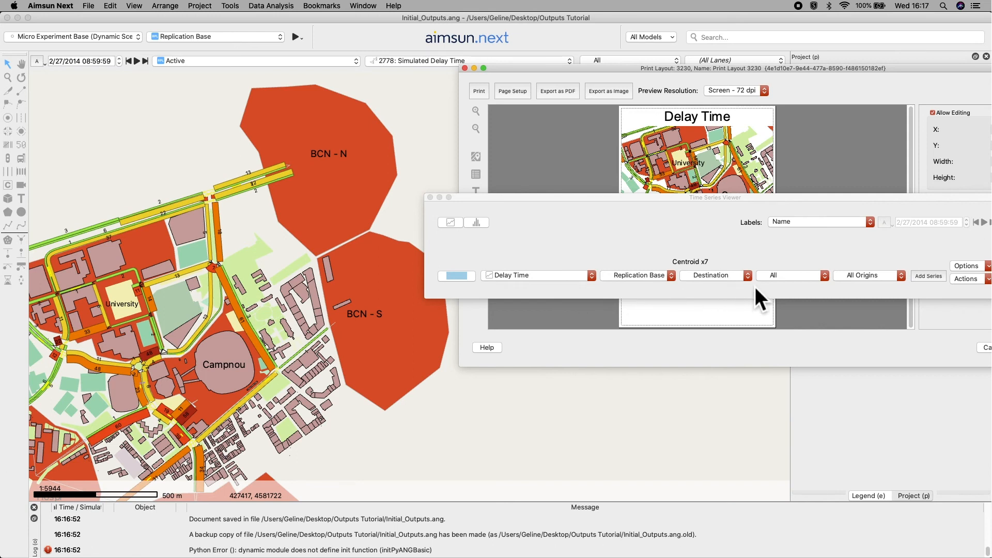
pyautogui.click(934, 280)
# Move the time series graph below the layout map and stretch it to fill the remaining page, with the viewer window out of the way.
pyautogui.moveTo(775, 197); pyautogui.dragTo(771, 401)
pyautogui.click(705, 238)
pyautogui.moveTo(705, 222); pyautogui.dragTo(788, 290)
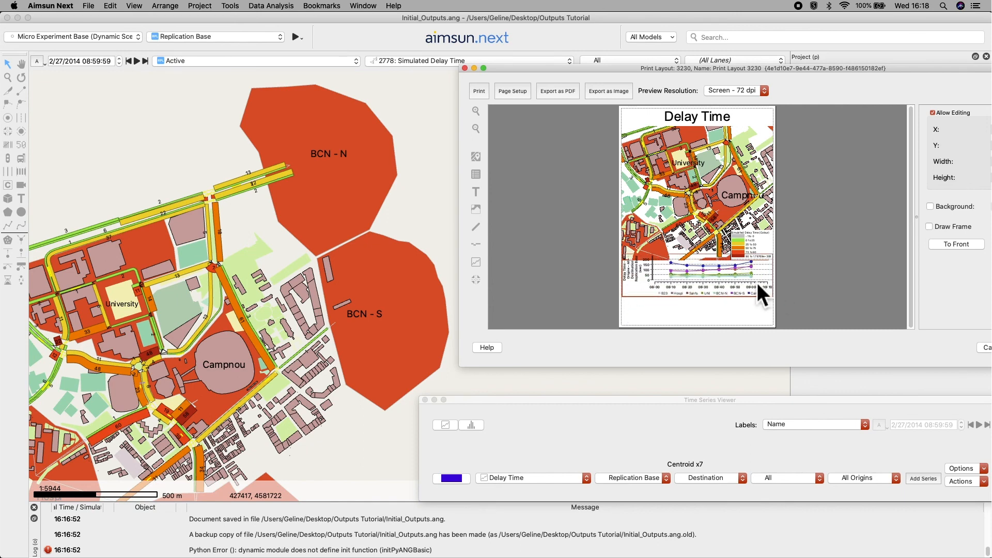
pyautogui.moveTo(732, 297); pyautogui.dragTo(732, 325)
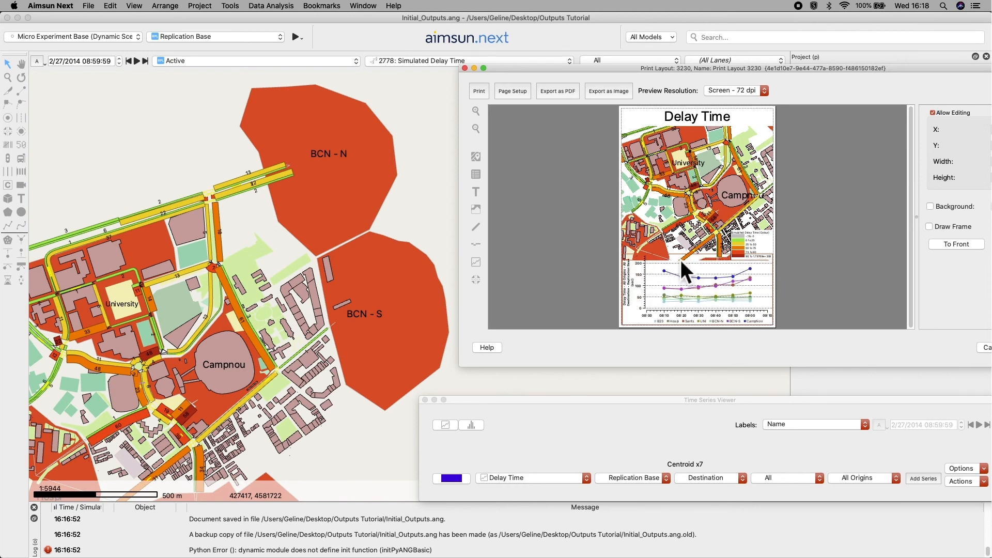
# Switch the time series to a bar chart, lower its top edge clear of the map, and apply Auto Scale.
pyautogui.click(474, 427)
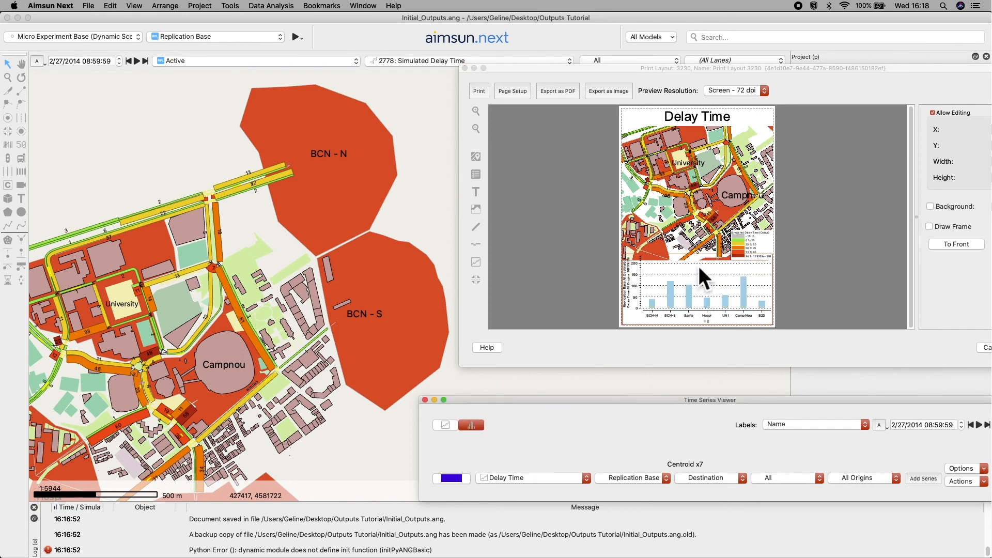
pyautogui.moveTo(699, 260); pyautogui.dragTo(701, 268)
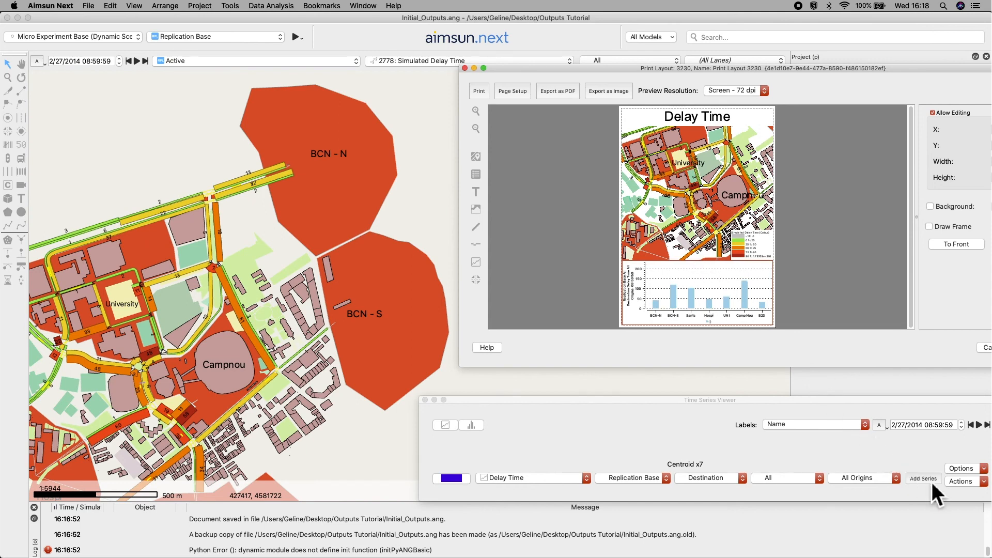
pyautogui.click(967, 483)
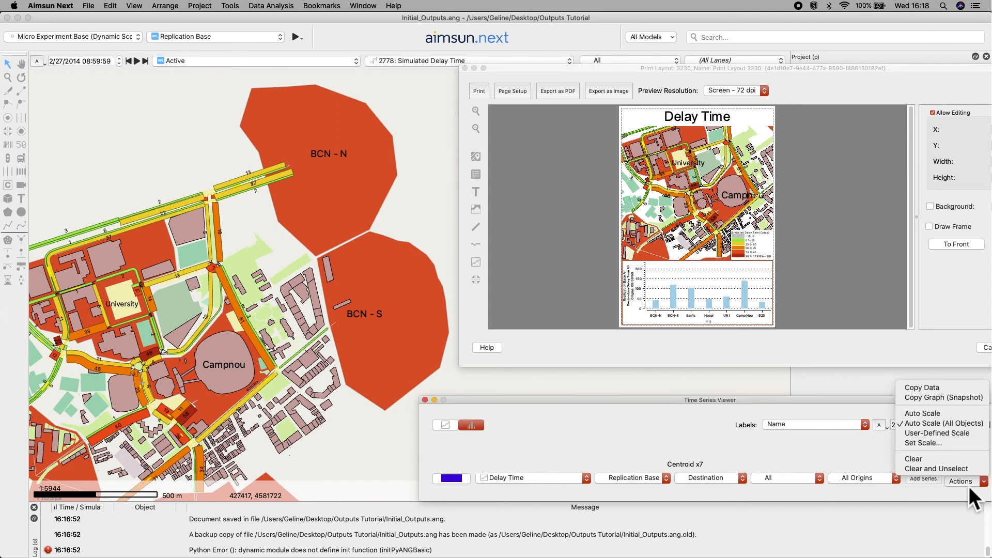
pyautogui.click(941, 419)
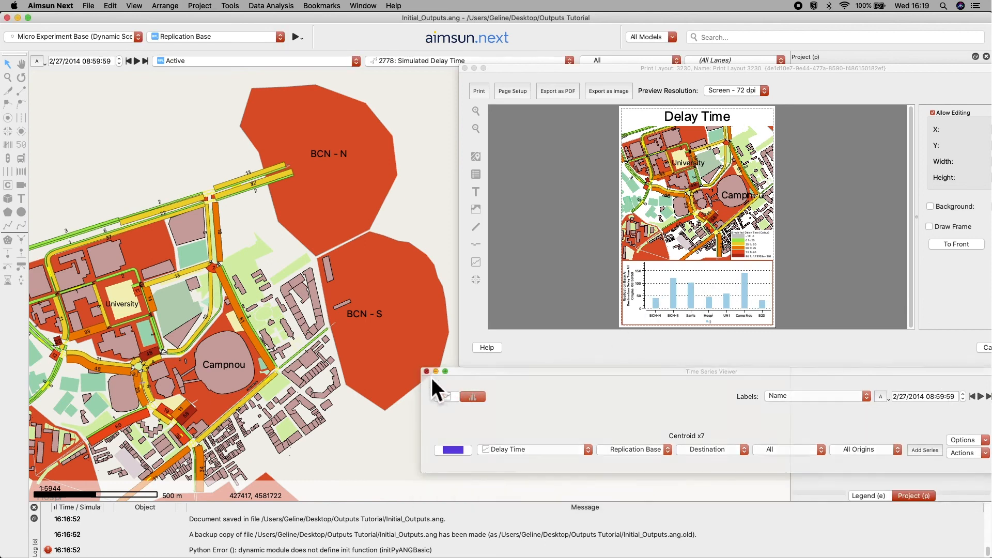
# Close the Time Series Viewer, deselect the graph and enlarge the print layout window.
pyautogui.click(426, 371)
pyautogui.click(820, 264)
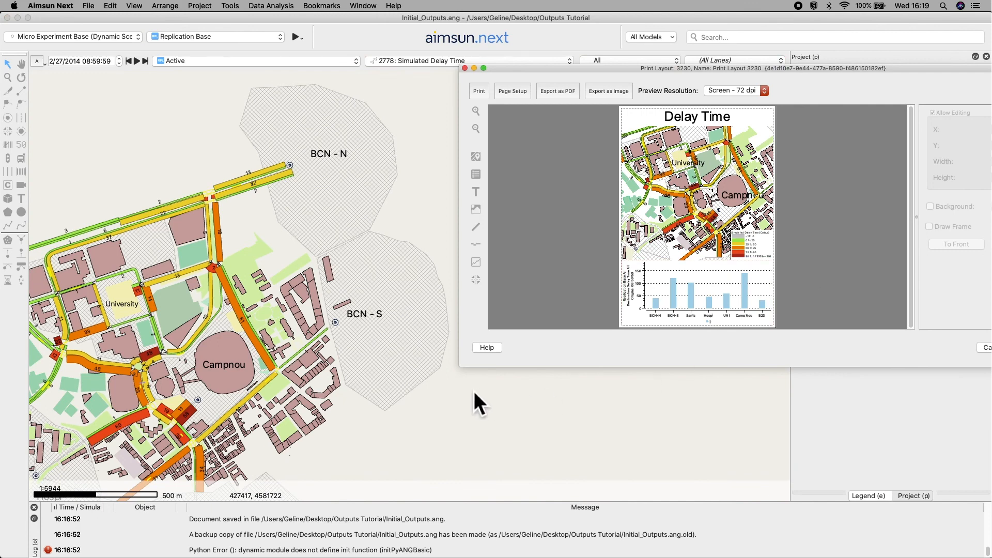
pyautogui.moveTo(461, 371); pyautogui.dragTo(266, 548)
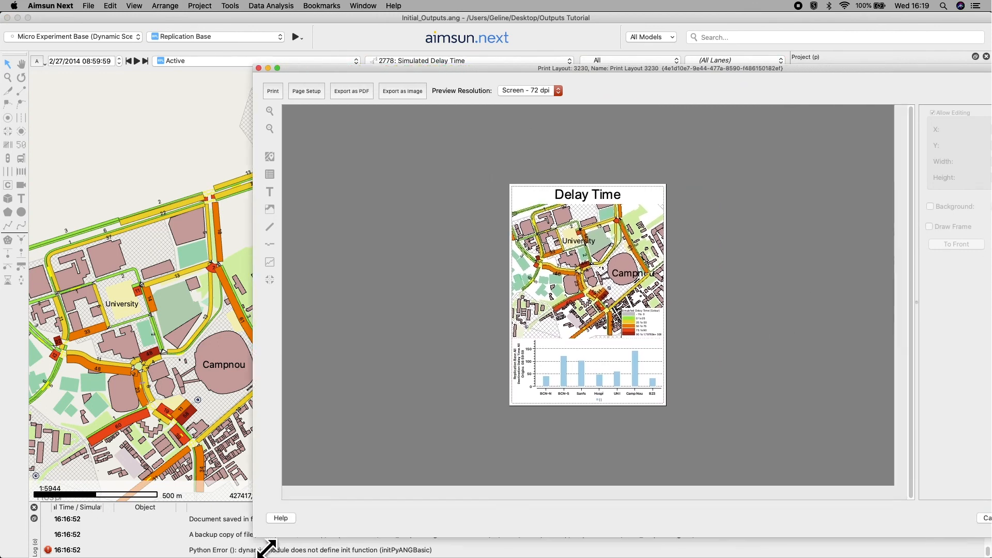
# Inspect the composed Delay Time print layout at a larger magnification.
pyautogui.click(270, 110)
pyautogui.click(272, 116)
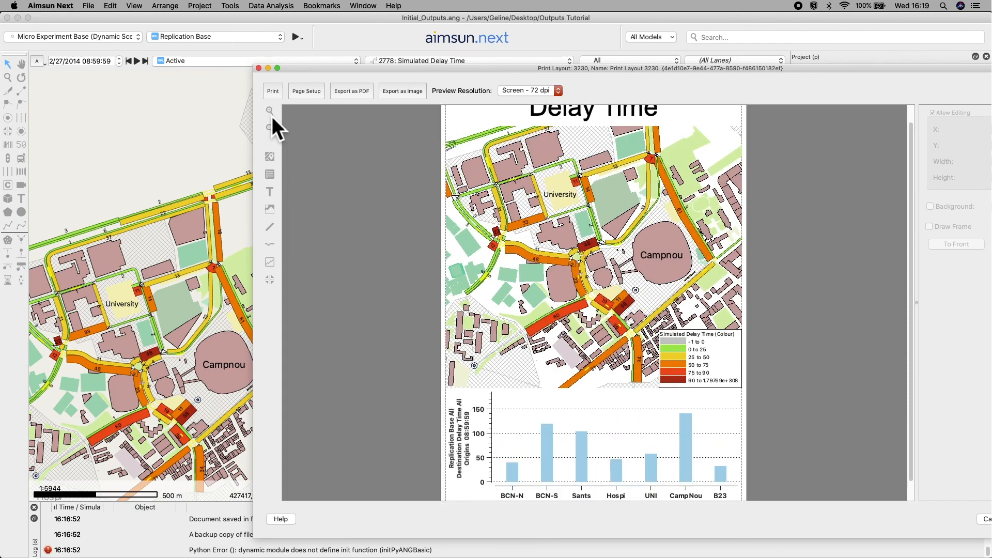
pyautogui.click(271, 129)
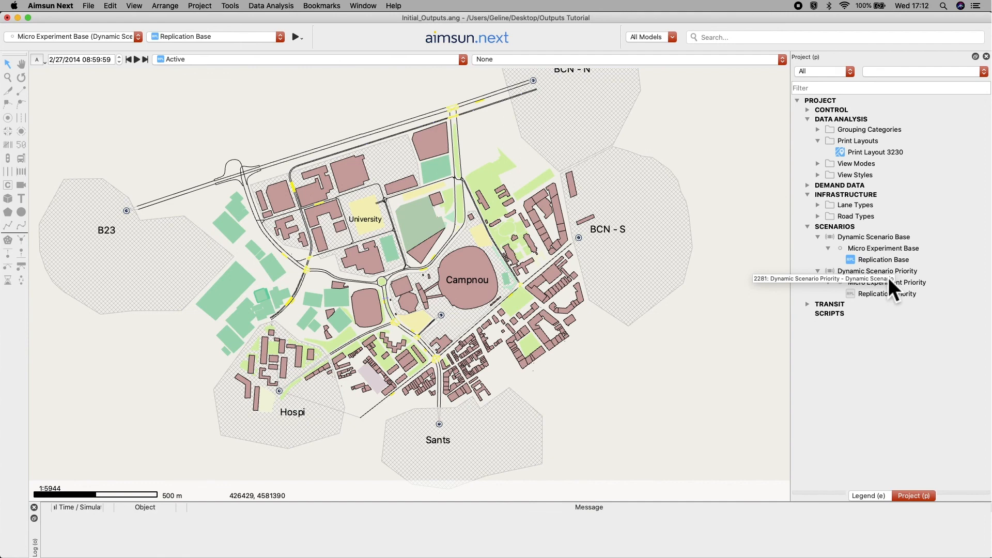
# Review the main settings of Dynamic Scenario Priority, including its traffic demand and master control plan, and close its properties.
pyautogui.click(873, 237)
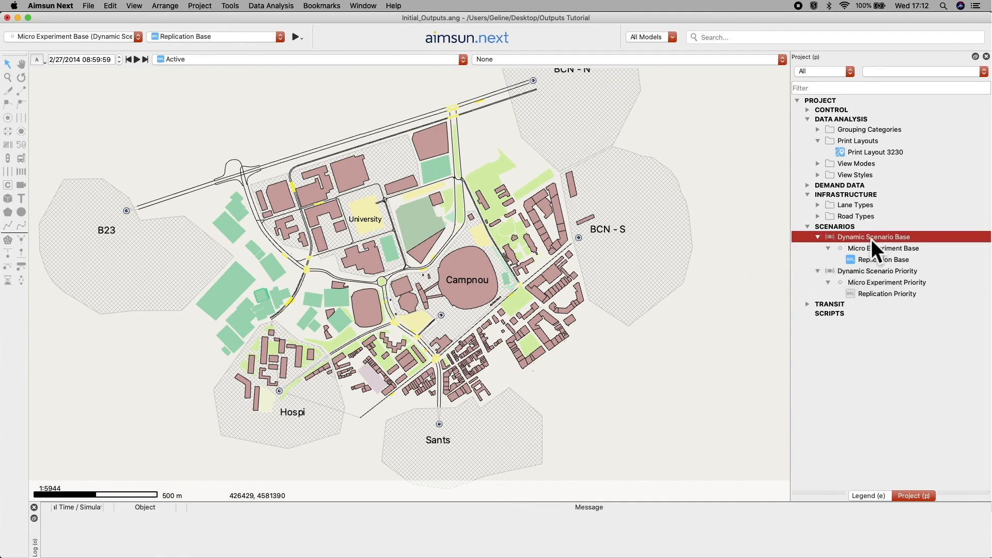
pyautogui.click(899, 273)
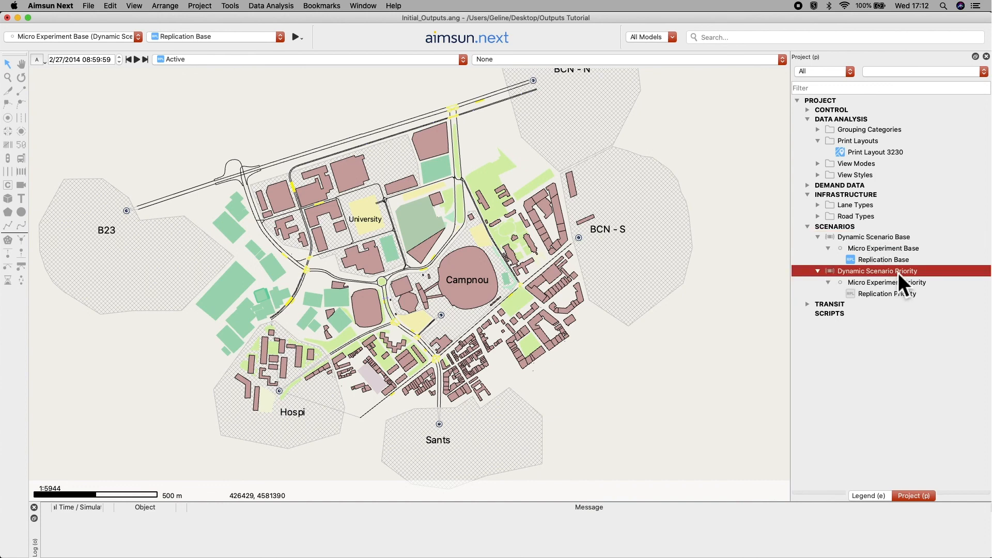
pyautogui.doubleClick(898, 273)
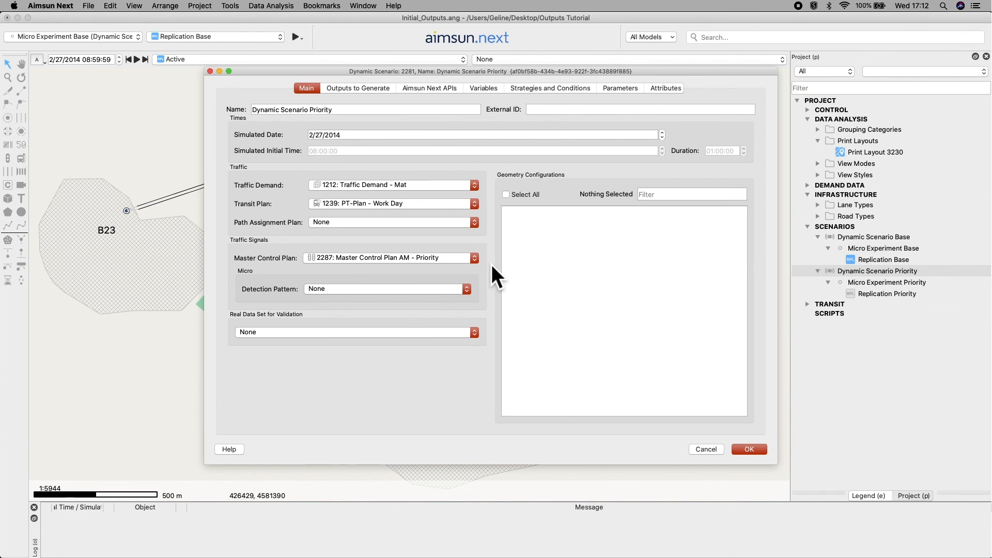
pyautogui.click(750, 449)
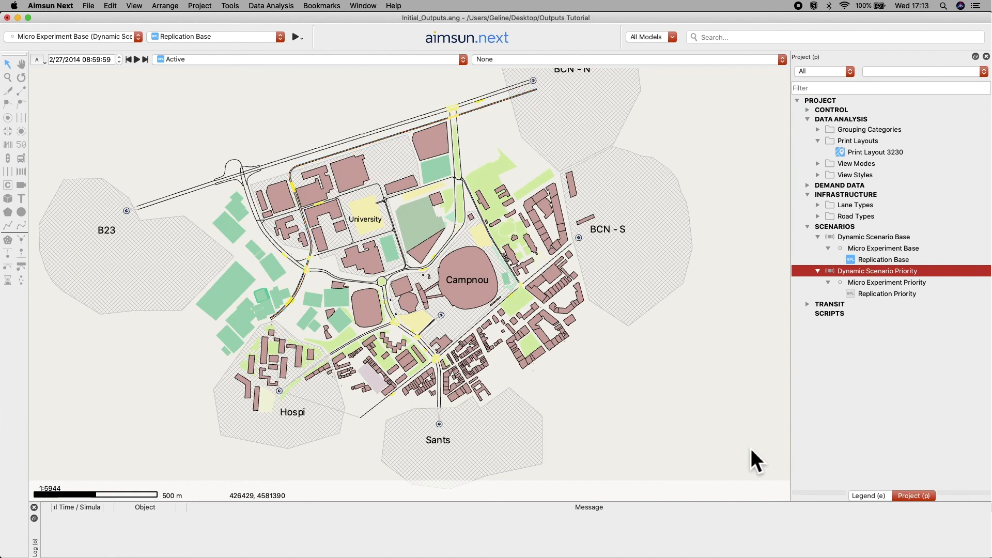
# Run Replication Priority as a batch simulation and close its outputs summary.
pyautogui.rightClick(897, 296)
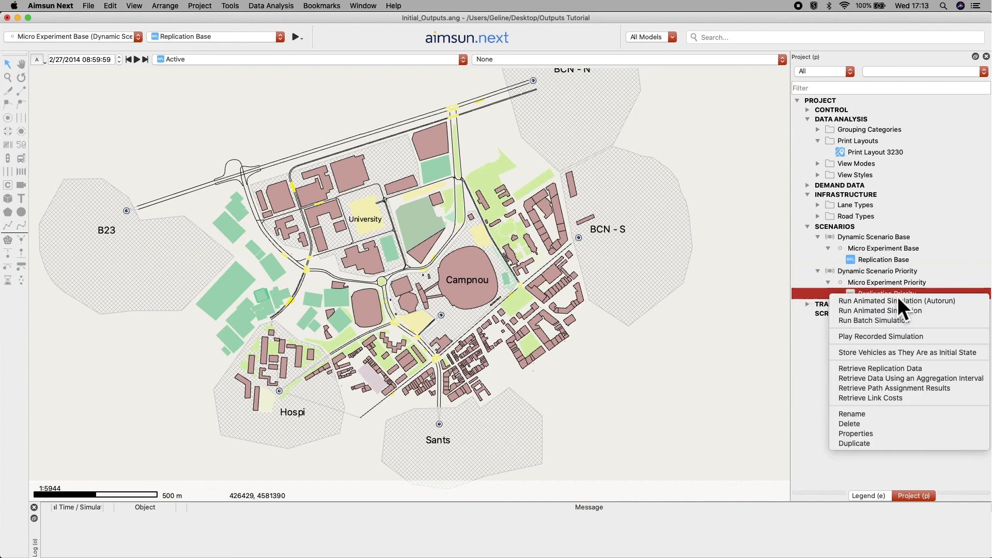
pyautogui.click(906, 320)
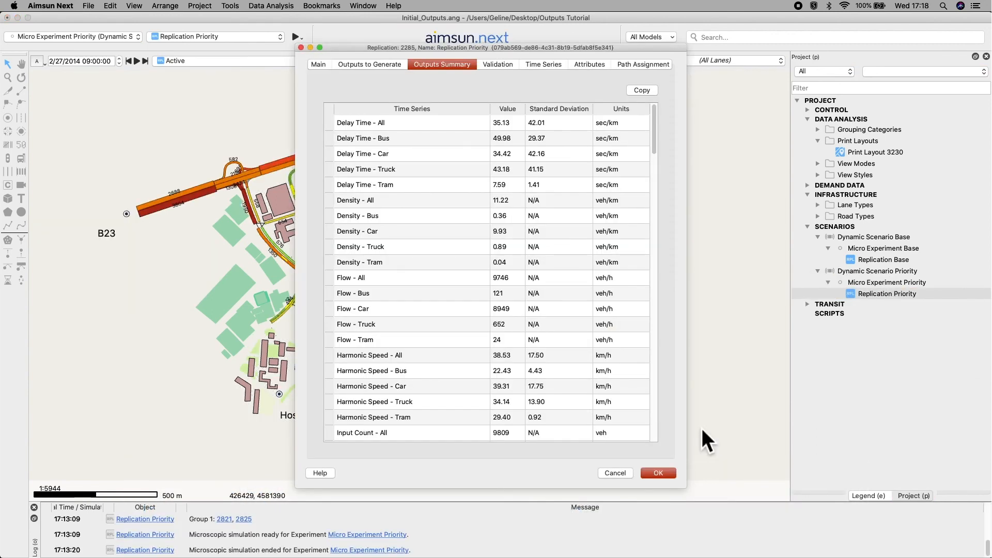
pyautogui.click(658, 474)
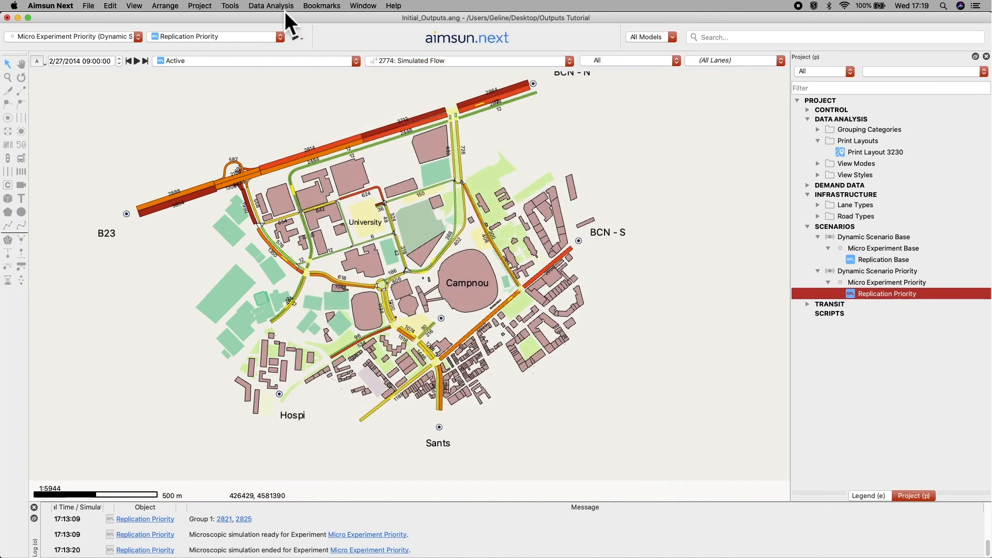
# Set up a data comparison of section Delay Time with Replication Base as reference and Replication Priority as compared.
pyautogui.click(284, 7)
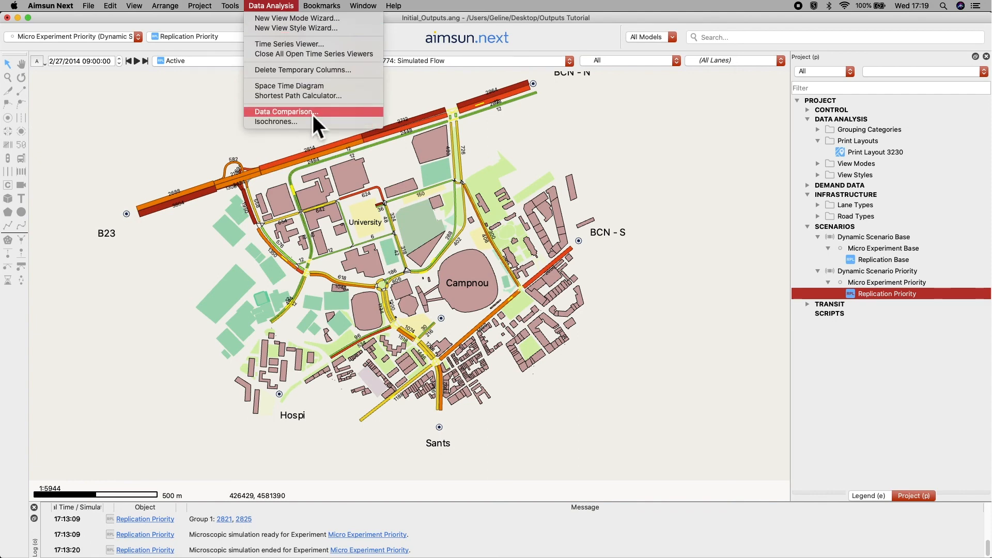
pyautogui.click(333, 116)
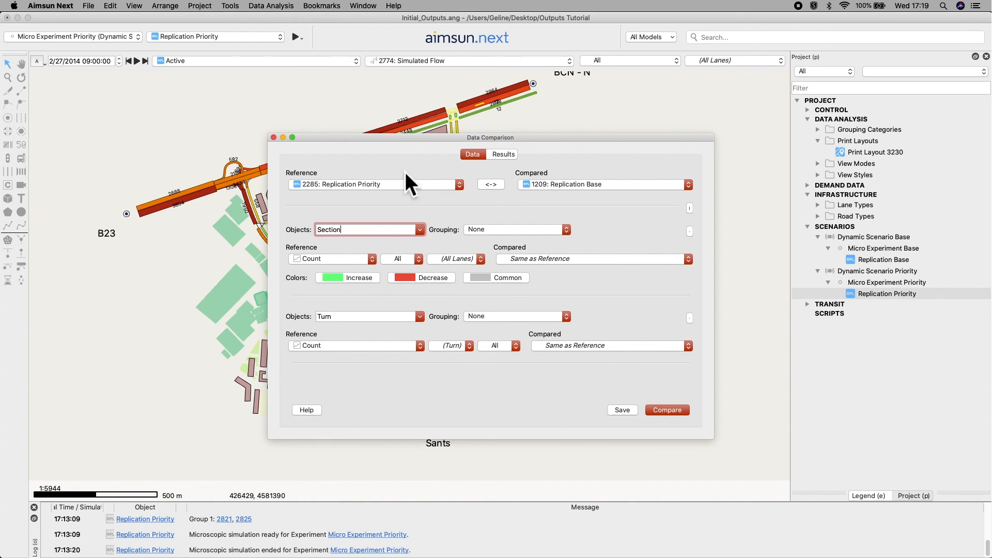
pyautogui.click(442, 187)
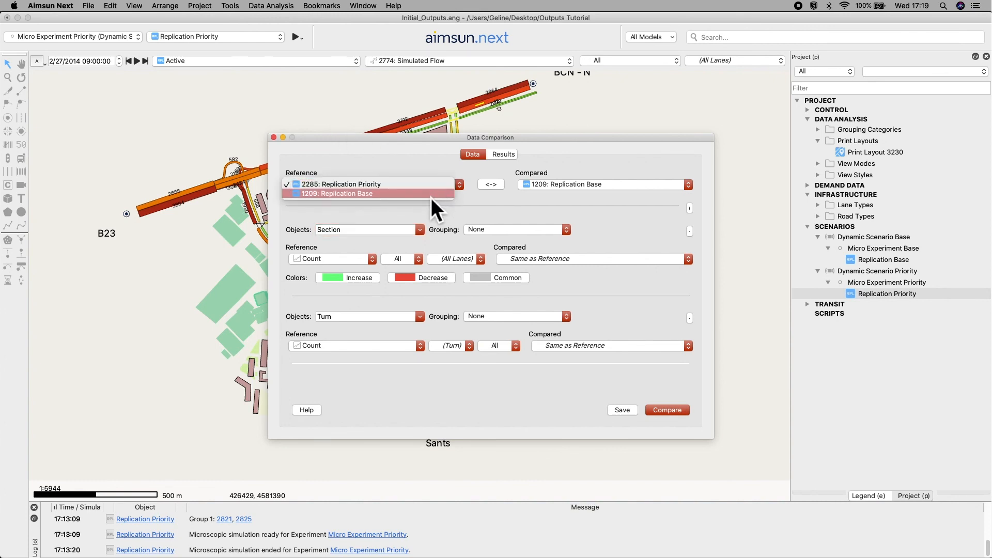
pyautogui.click(431, 198)
pyautogui.click(615, 185)
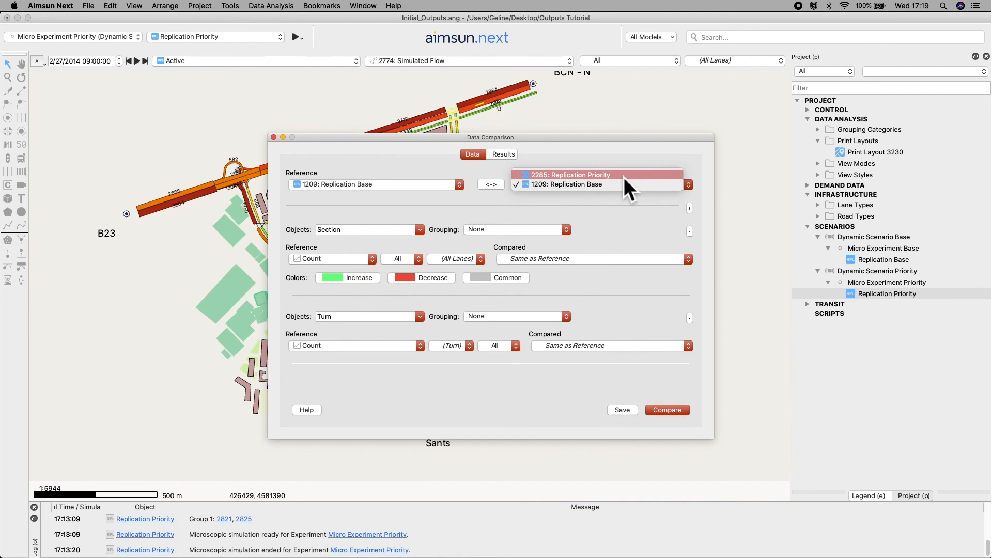
pyautogui.click(624, 177)
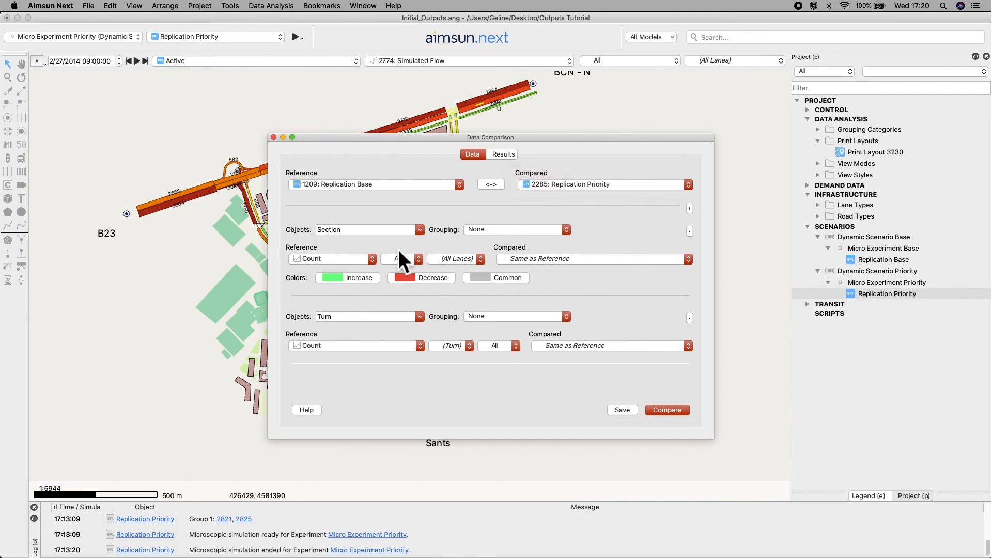
pyautogui.click(366, 261)
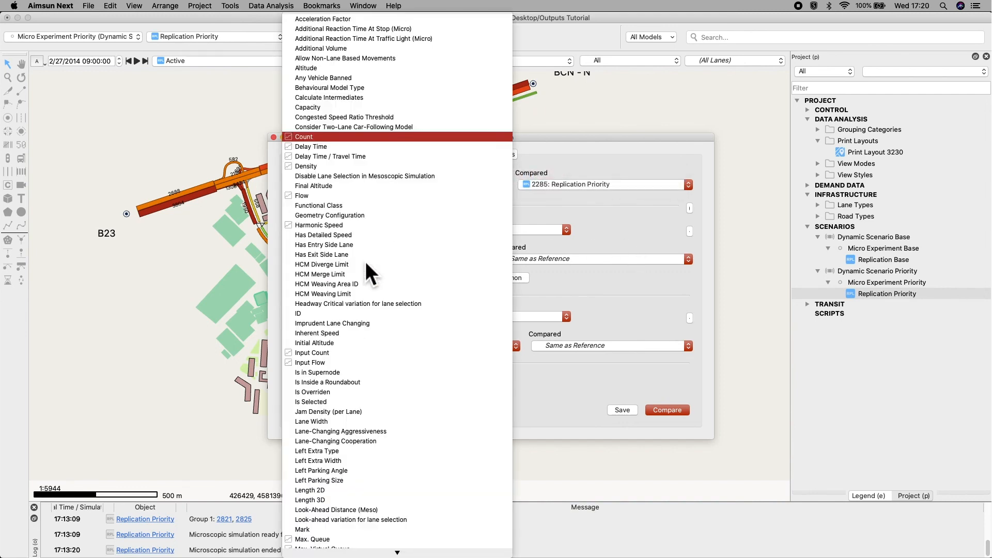
pyautogui.click(334, 147)
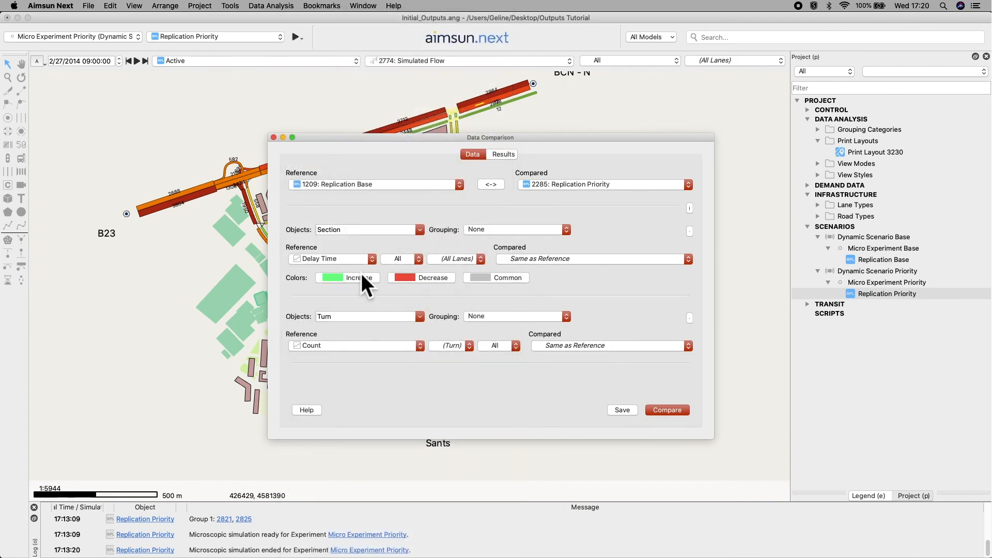
# Colour increases dark red and decreases Fern green in the section comparison.
pyautogui.click(367, 282)
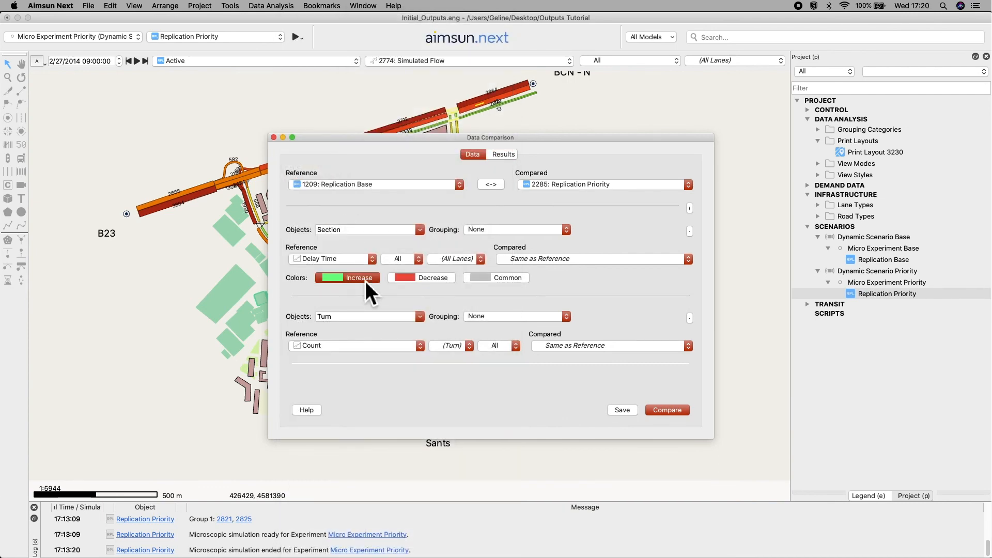
pyautogui.click(464, 241)
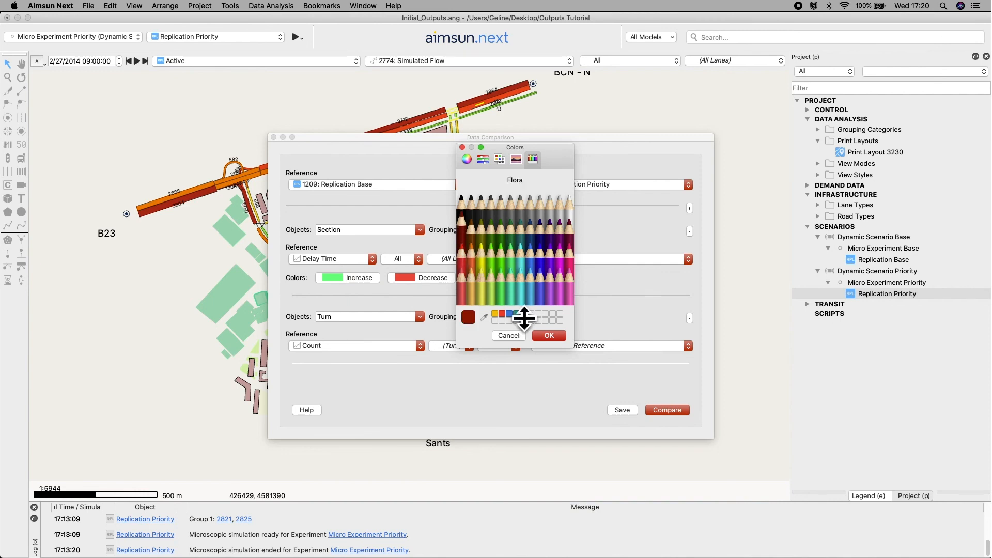
pyautogui.click(549, 335)
pyautogui.click(448, 279)
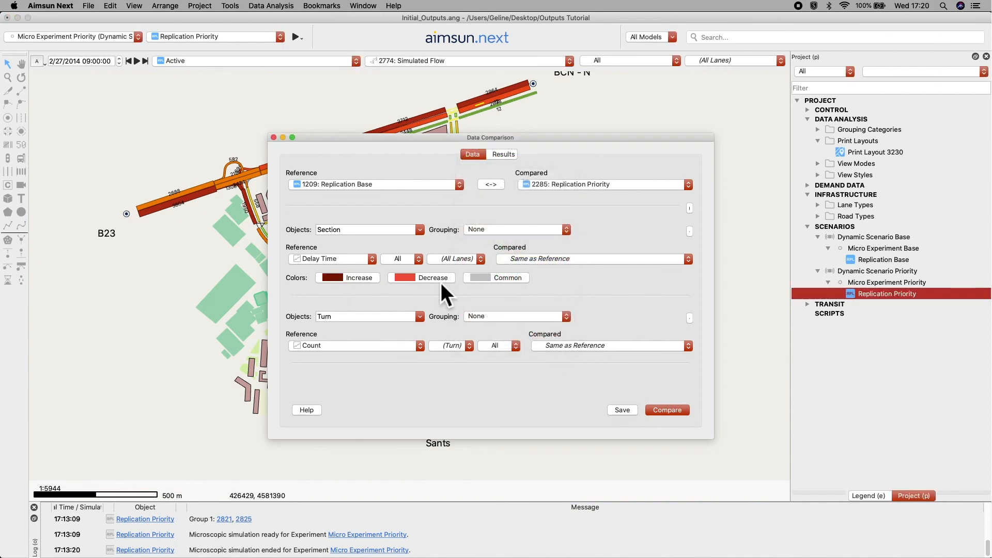
pyautogui.click(497, 243)
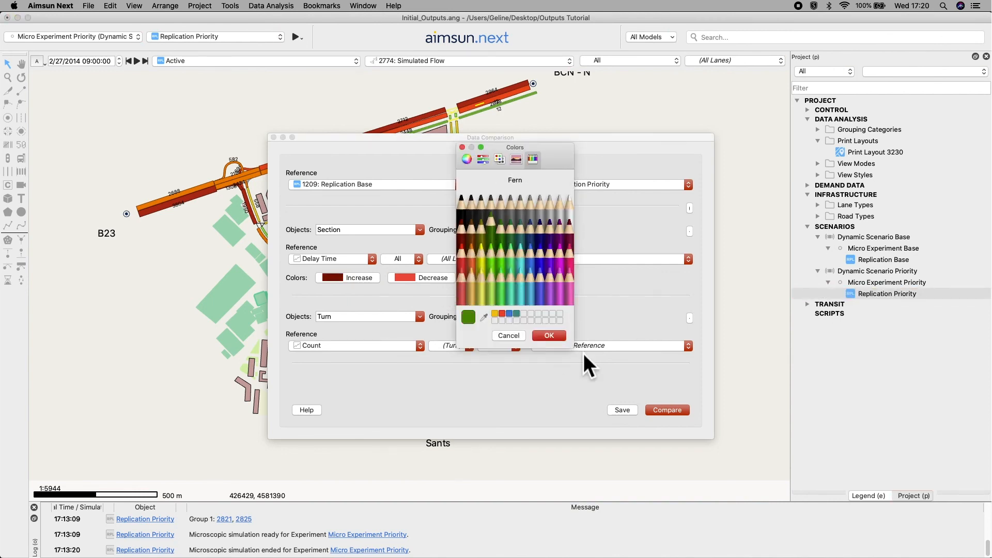
pyautogui.click(559, 336)
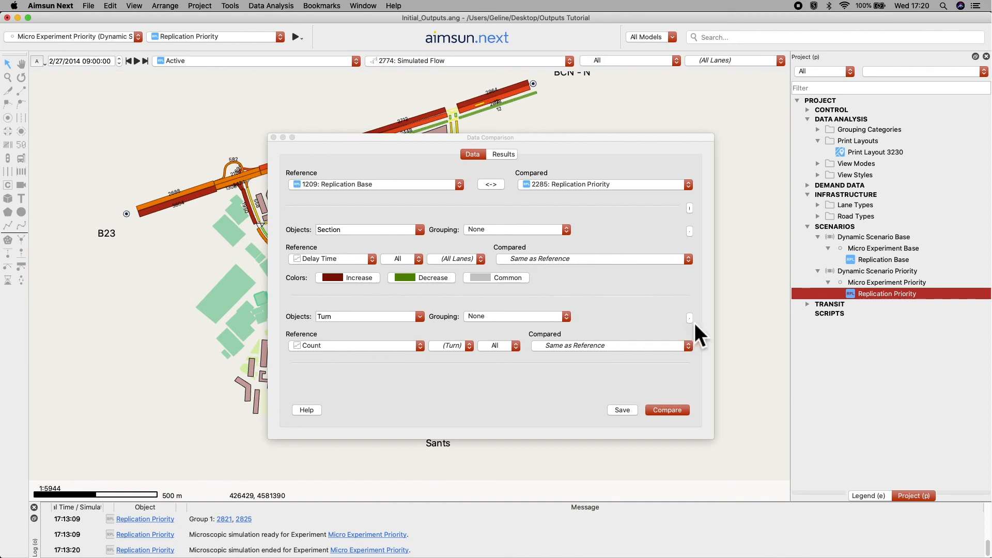
# Remove the Turn objects from the data comparison and run it for sections only.
pyautogui.click(695, 324)
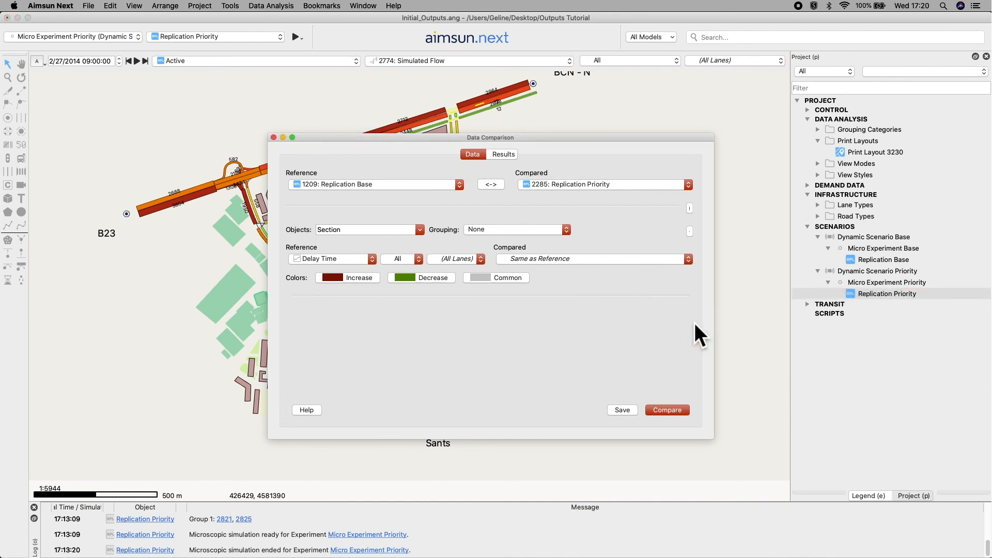
pyautogui.click(686, 411)
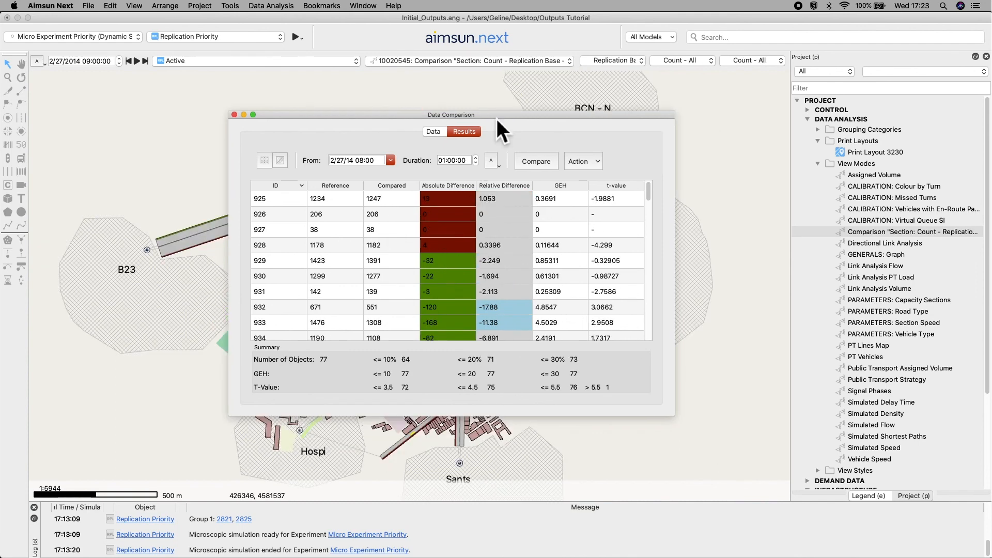
# Move the comparison results clear of the network and examine the section differences around the University area.
pyautogui.moveTo(497, 119); pyautogui.dragTo(788, 405)
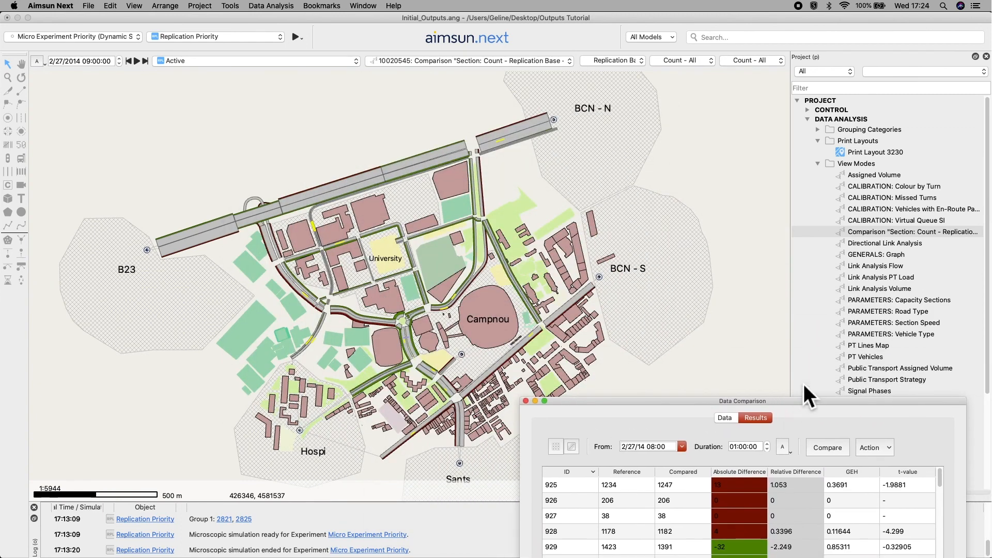
pyautogui.click(892, 234)
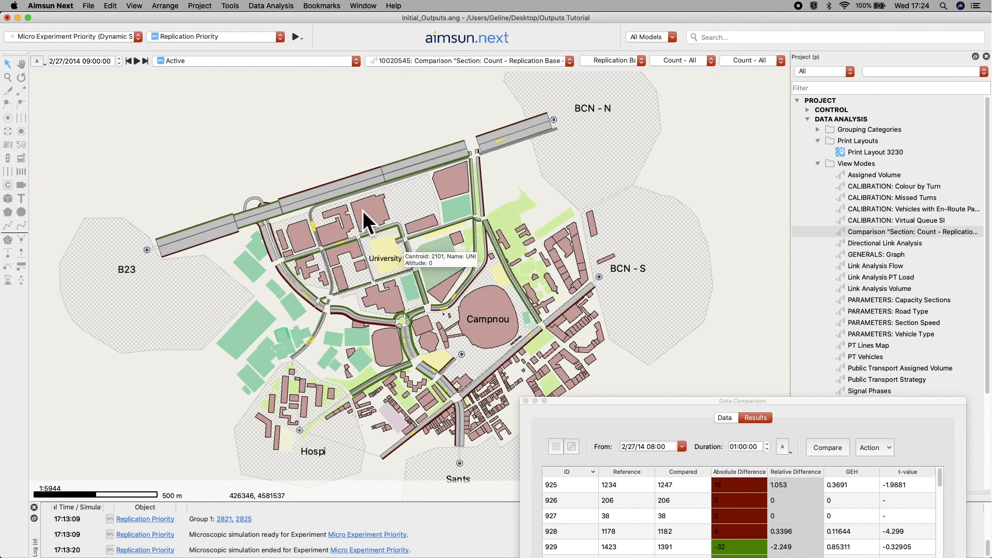
pyautogui.scroll(3, 362, 212)
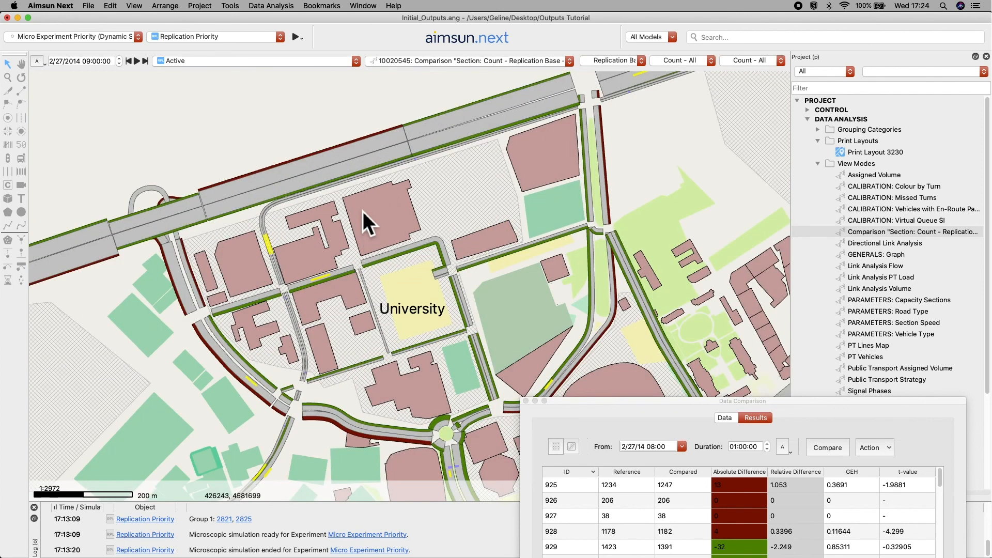